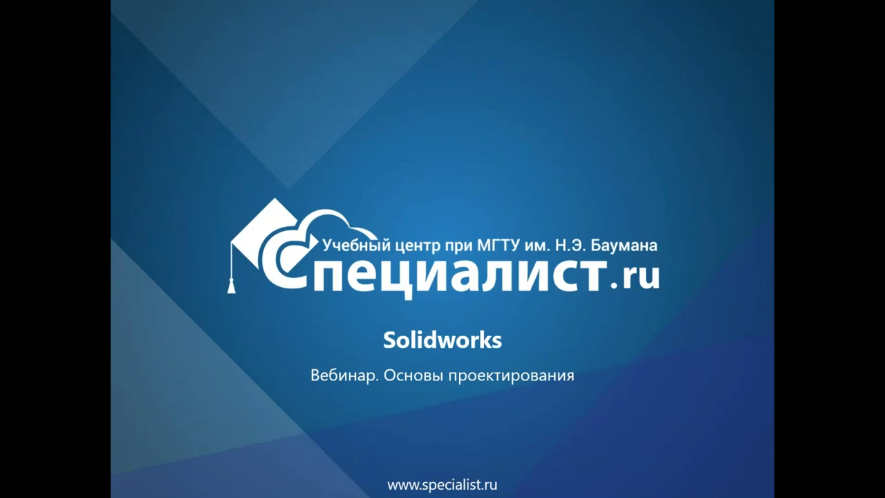
# Step: Advance the slideshow past the Об Авторе slide to the Применяемое ПО slide
pyautogui.click(668, 294)
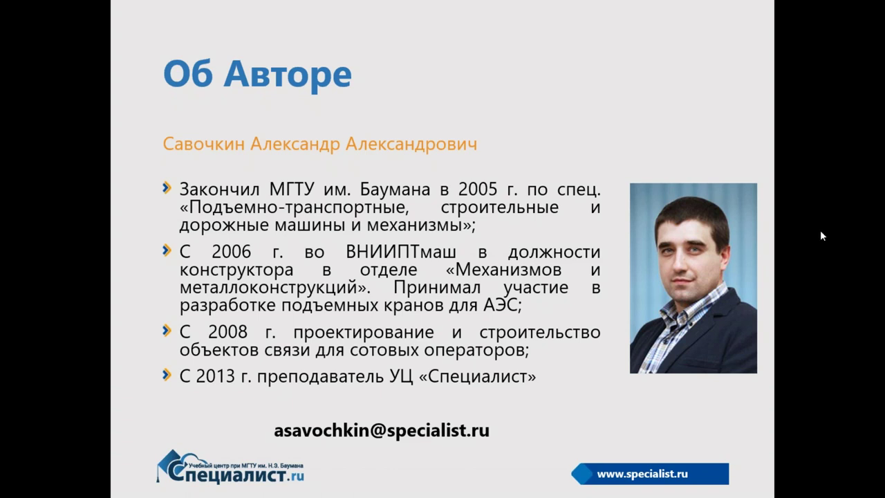
pyautogui.click(601, 298)
pyautogui.click(600, 297)
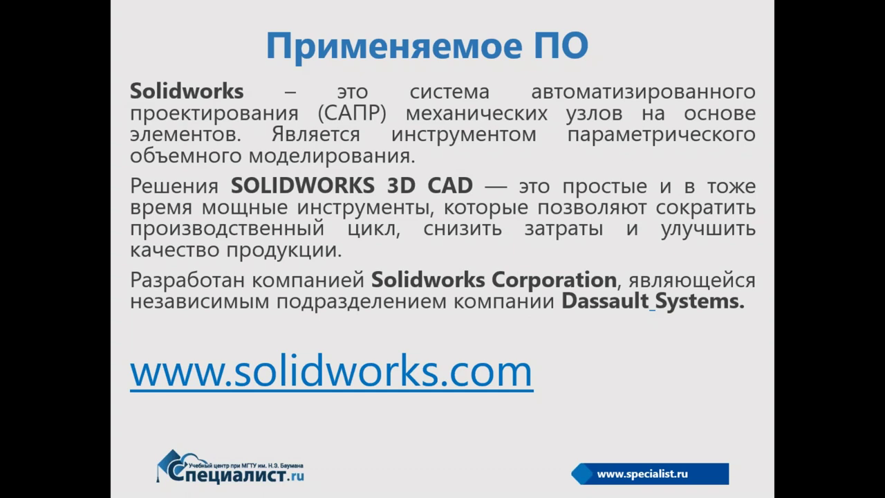
# Step: Step through the Обзор возможностей slides, via Проектирование, to the Проработка slide
pyautogui.click(325, 322)
pyautogui.press('Left')
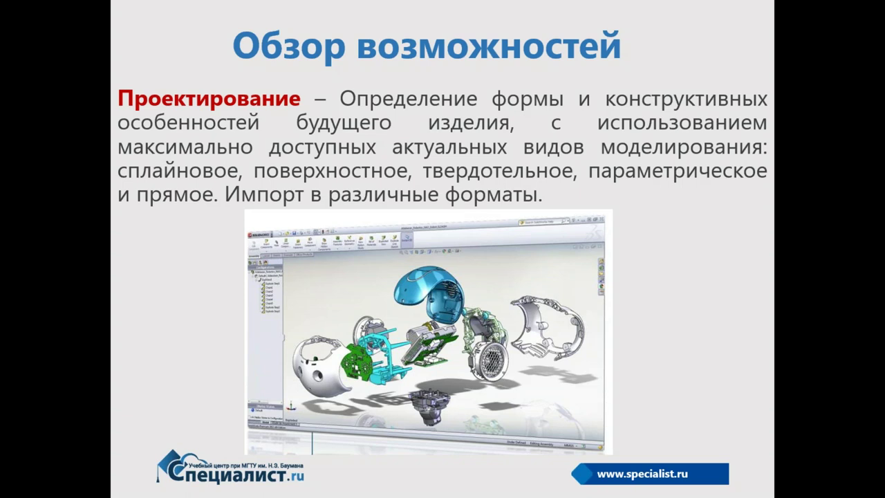
pyautogui.press('Right')
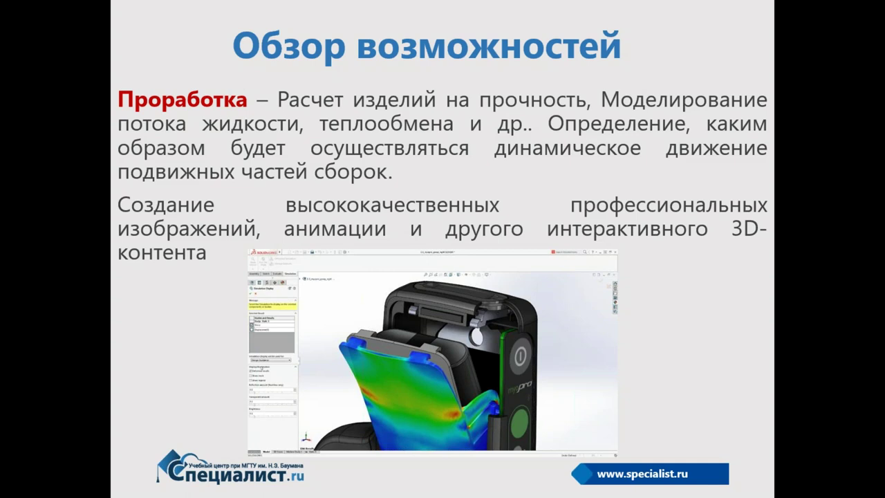
# Step: Advance past the Производство slide to the Эскиз definition slide
pyautogui.click(493, 358)
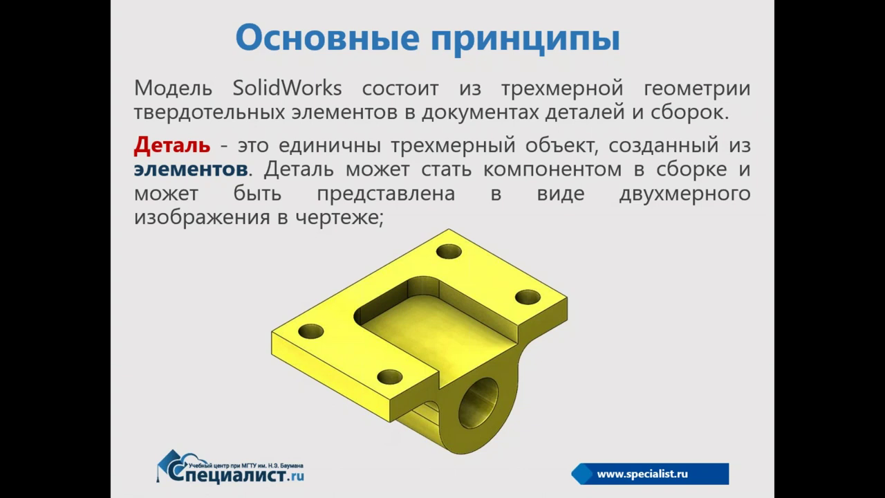
pyautogui.click(265, 179)
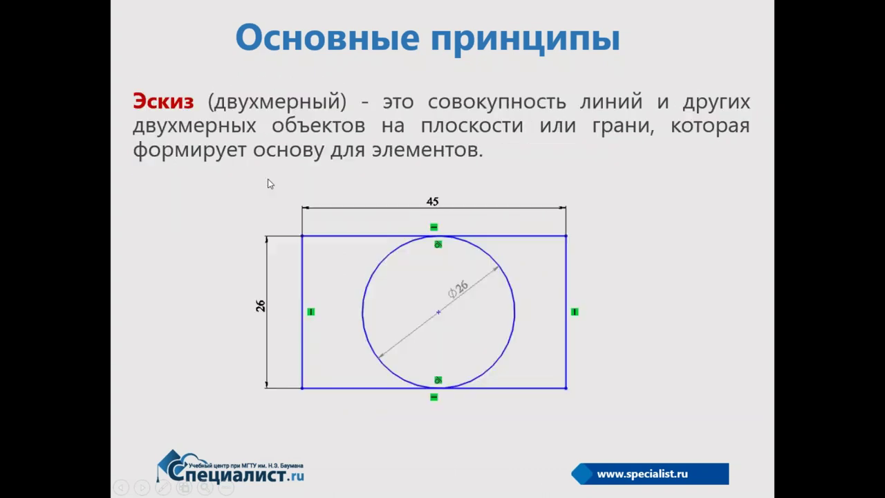
# Step: Move through Элемент, back to Эскиз, then on to the Сборка and Чертеж slides
pyautogui.click(268, 183)
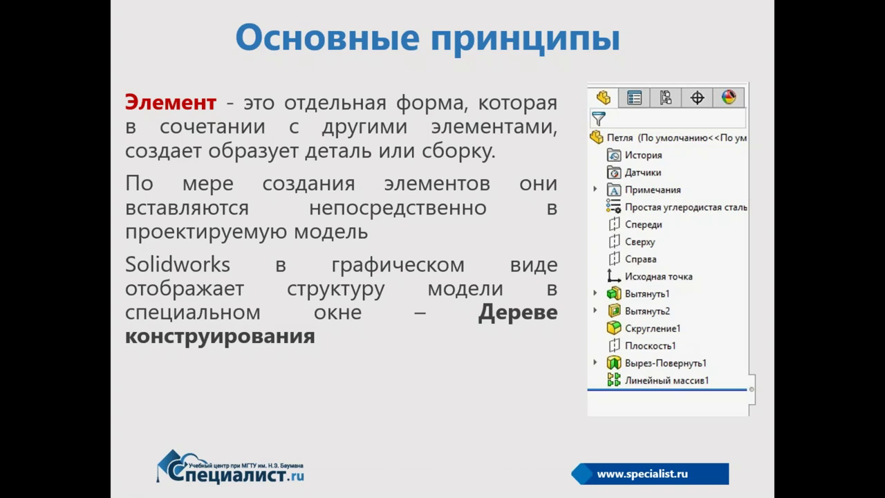
pyautogui.click(677, 340)
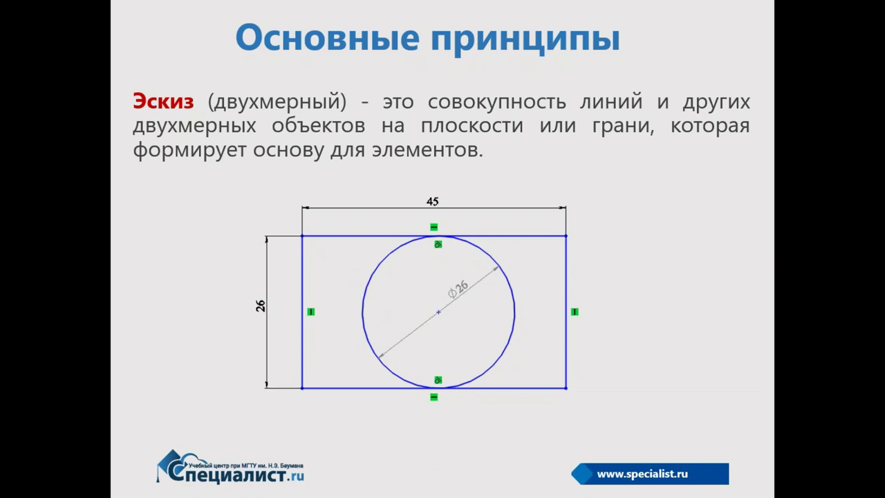
pyautogui.press('Right')
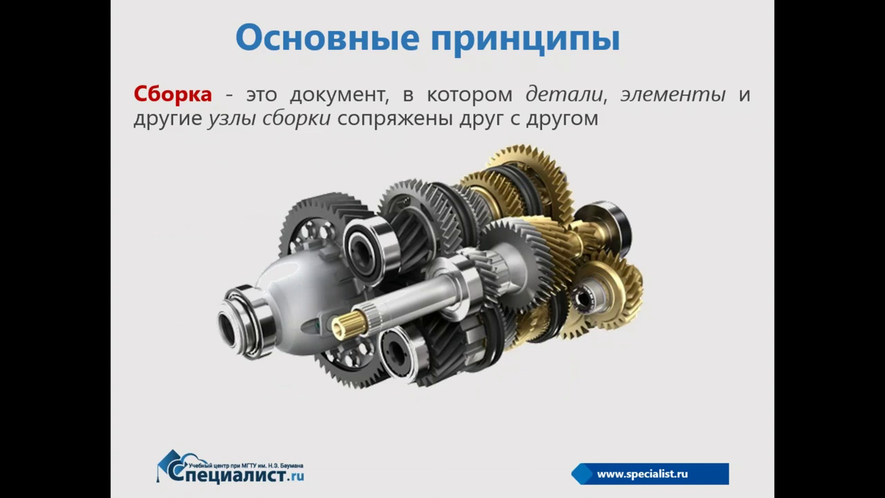
pyautogui.click(268, 496)
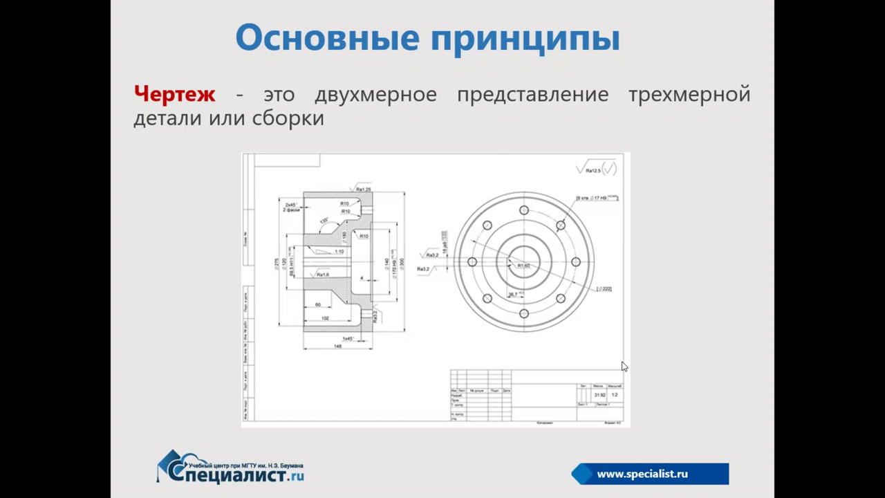
# Step: Advance to Постановка задачи, switch to SolidWorks, minimize it and open the desktop context menu
pyautogui.press('Right')
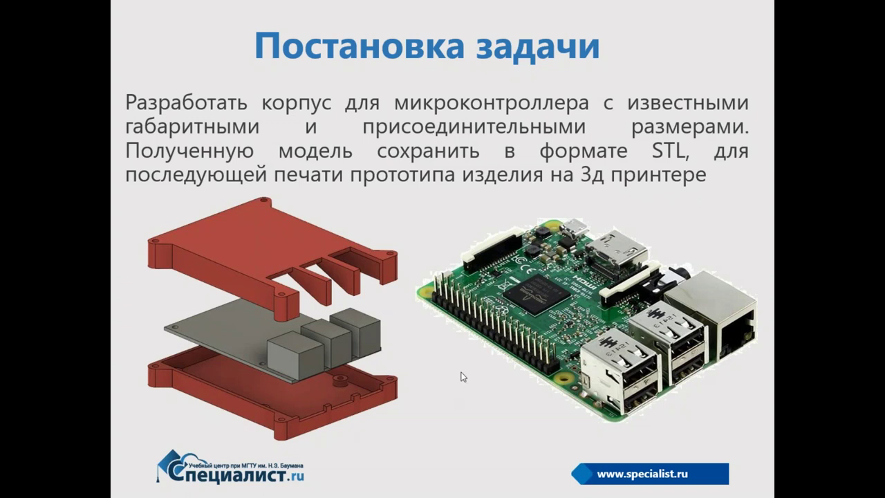
pyautogui.hotkey('alt', 'Tab')
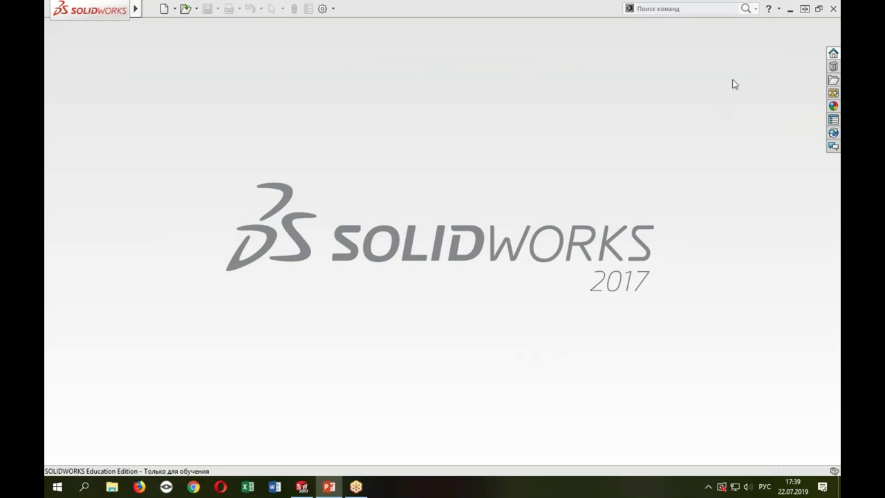
pyautogui.click(790, 9)
pyautogui.rightClick(489, 172)
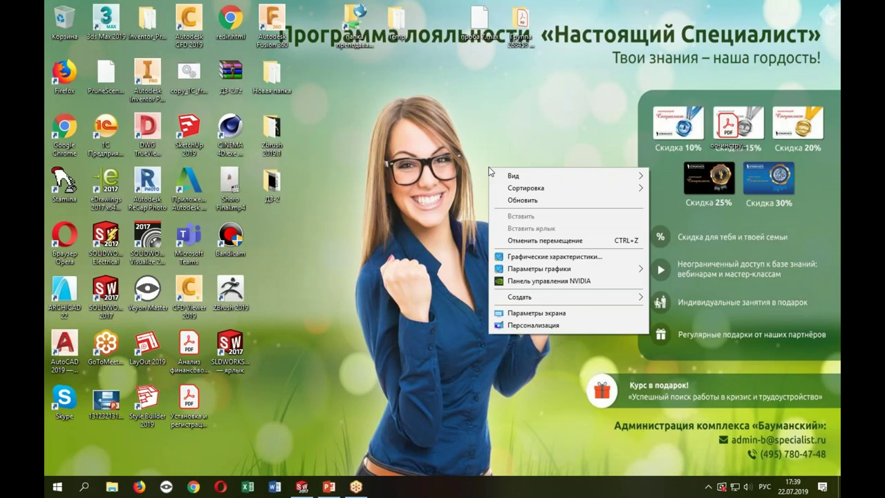
# Step: Create a new desktop folder named 'Корпус для мик'
pyautogui.moveTo(519, 297)
pyautogui.click(674, 73)
pyautogui.write('Корпус для мик')
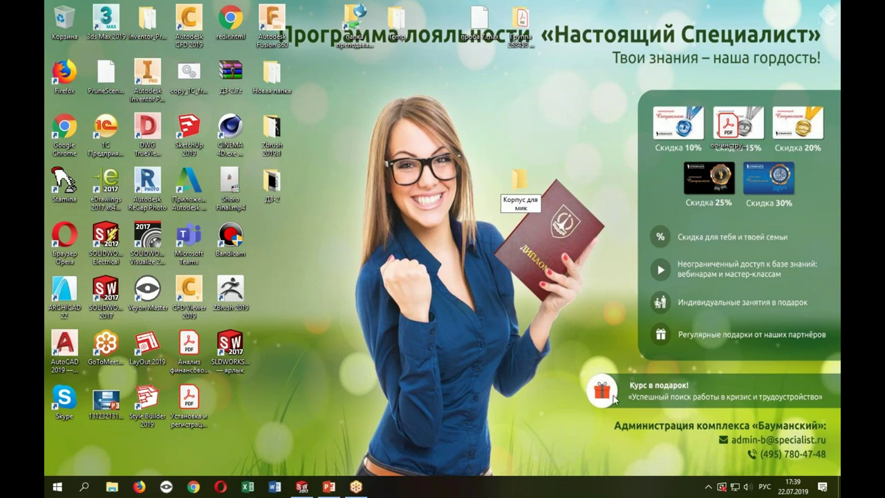
pyautogui.press('Return')
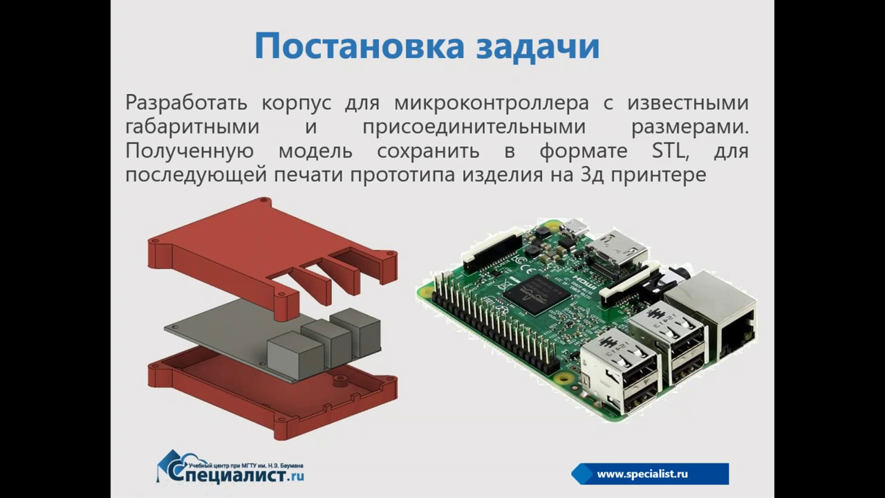
# Step: Advance to the Исходные данные board-drawings slide, then switch to SOLIDWORKS
pyautogui.click(660, 410)
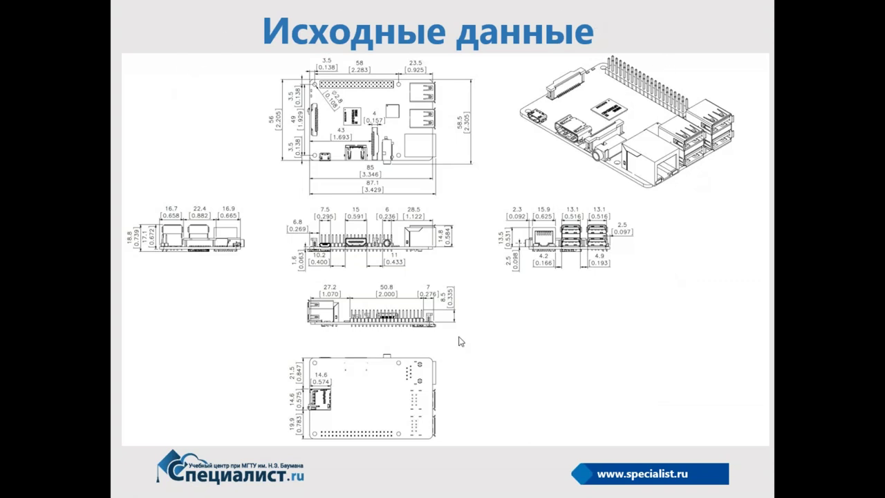
pyautogui.hotkey('alt', 'Tab')
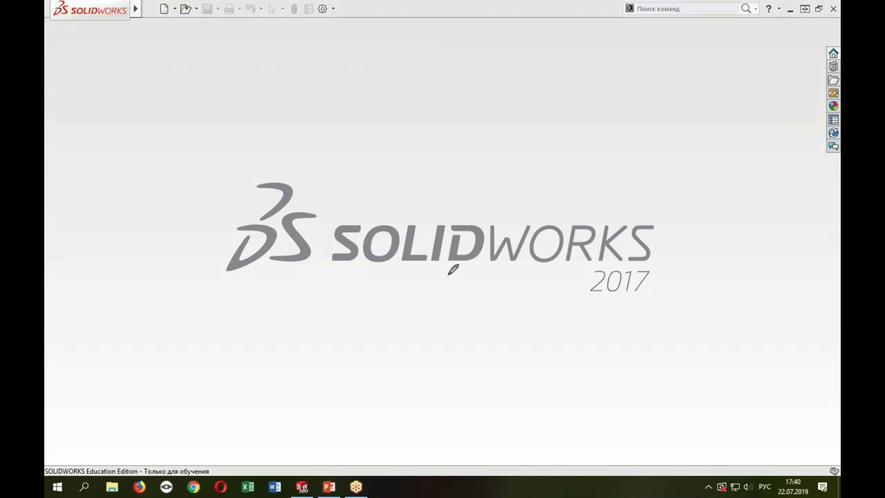
# Step: Draw a handwritten ink note over the SOLIDWORKS window, then clear it
pyautogui.moveTo(371, 135); pyautogui.dragTo(373, 174)
pyautogui.moveTo(406, 131); pyautogui.dragTo(405, 165)
pyautogui.moveTo(374, 145)
pyautogui.mouseDown()
pyautogui.moveTo(424, 145)
pyautogui.moveTo(452, 169)
pyautogui.moveTo(489, 166)
pyautogui.mouseUp()
pyautogui.moveTo(533, 145)
pyautogui.mouseDown()
pyautogui.moveTo(551, 144)
pyautogui.moveTo(544, 164)
pyautogui.mouseUp()
pyautogui.moveTo(575, 169); pyautogui.dragTo(617, 88)
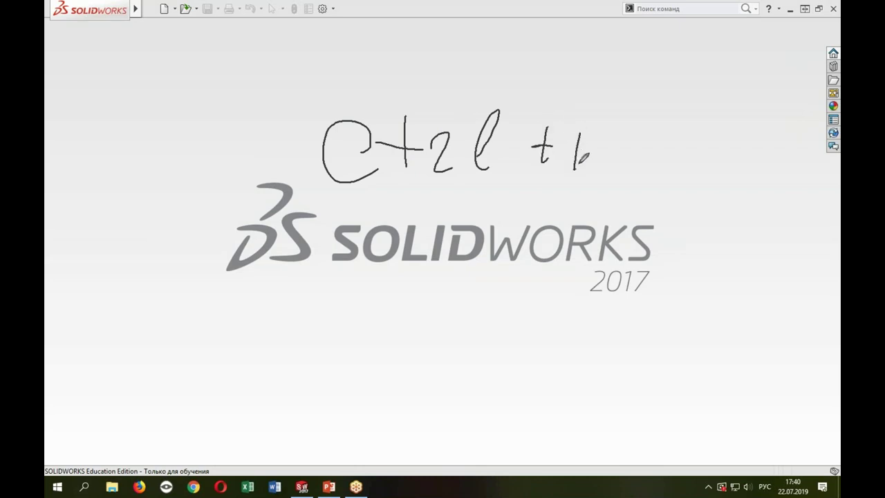
pyautogui.press('Escape')
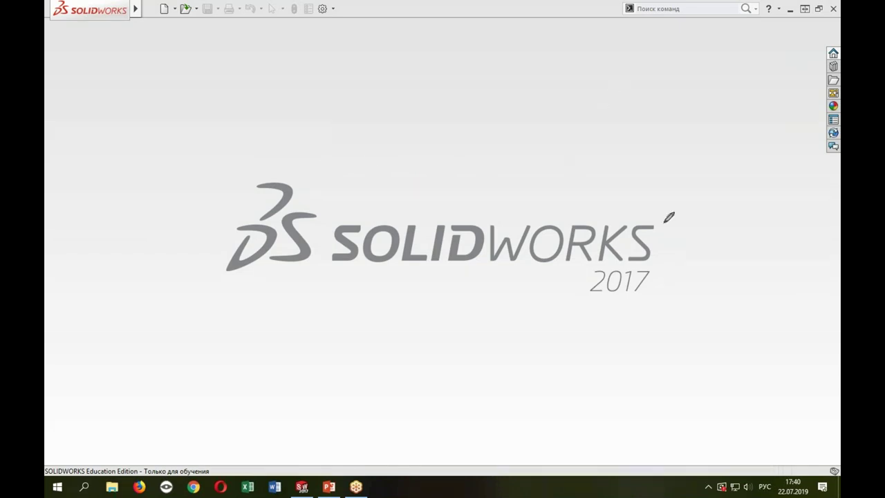
# Step: Create a new blank part document, Деталь5, with the Ctrl+N dialog
pyautogui.hotkey('ctrl', 'n')
pyautogui.click(273, 427)
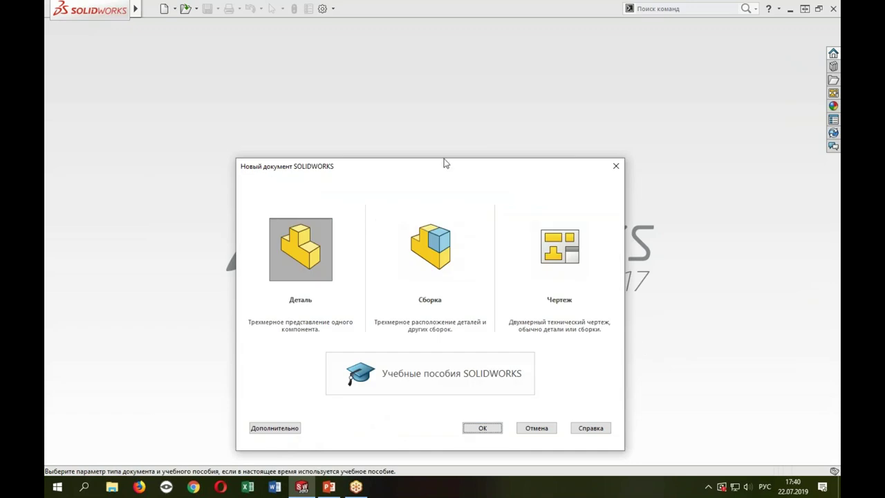
pyautogui.moveTo(442, 164); pyautogui.dragTo(429, 84)
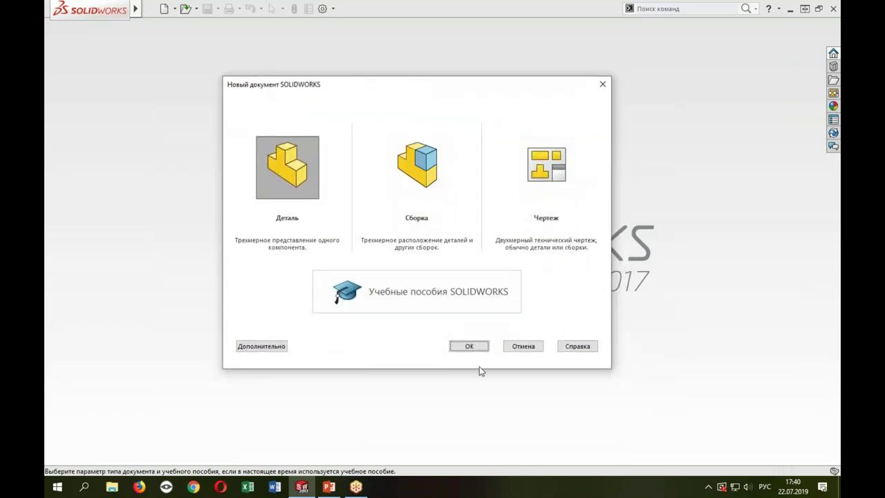
pyautogui.click(469, 346)
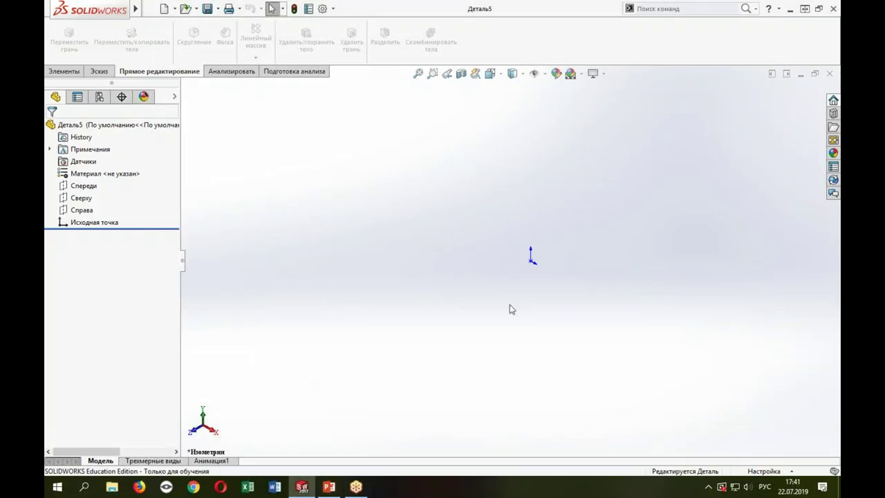
# Step: Clear an ink doodle and start an extruded boss from the shortcut bar
pyautogui.moveTo(407, 159)
pyautogui.mouseDown()
pyautogui.moveTo(417, 182)
pyautogui.moveTo(398, 206)
pyautogui.mouseUp()
pyautogui.moveTo(446, 172)
pyautogui.mouseDown()
pyautogui.moveTo(430, 146)
pyautogui.moveTo(448, 177)
pyautogui.mouseUp()
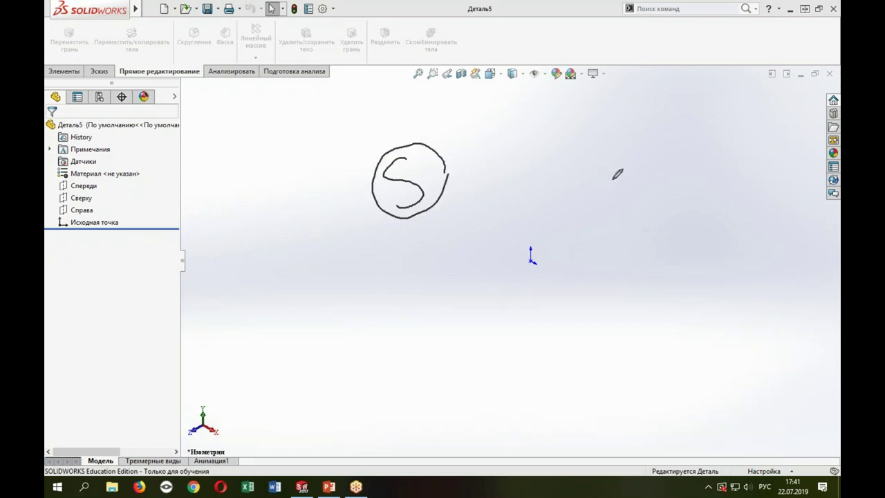
pyautogui.press('e')
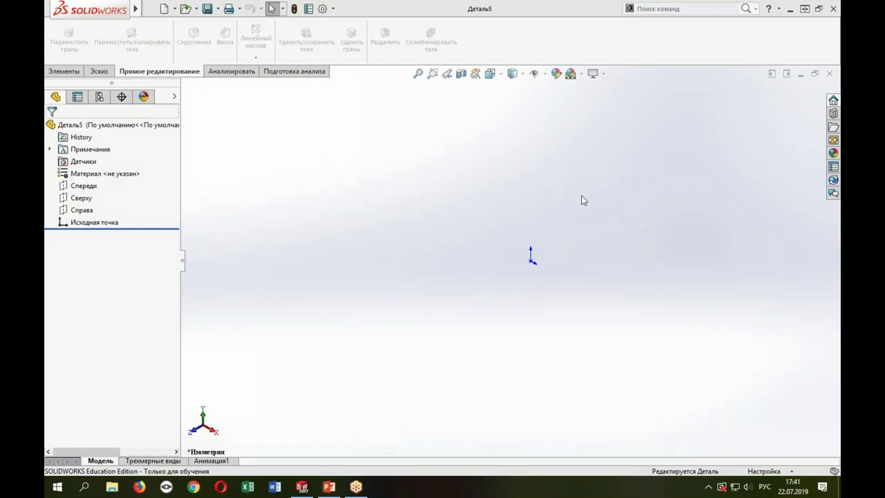
pyautogui.press('s')
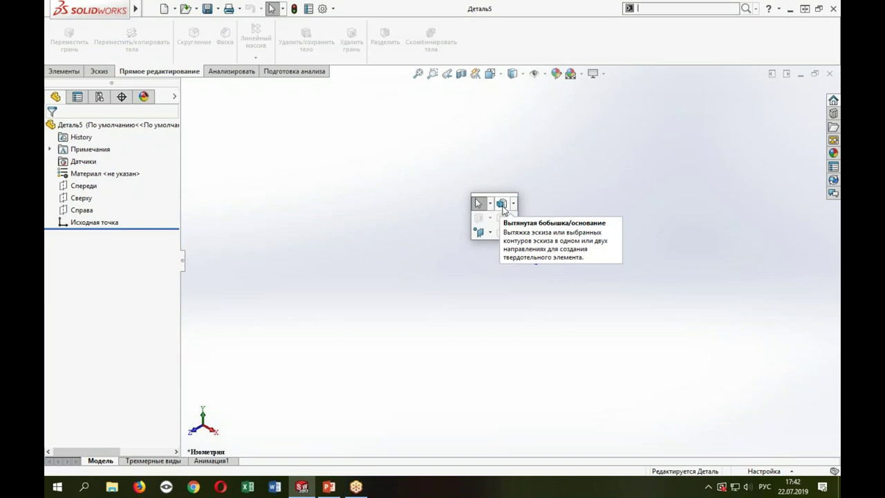
pyautogui.click(502, 207)
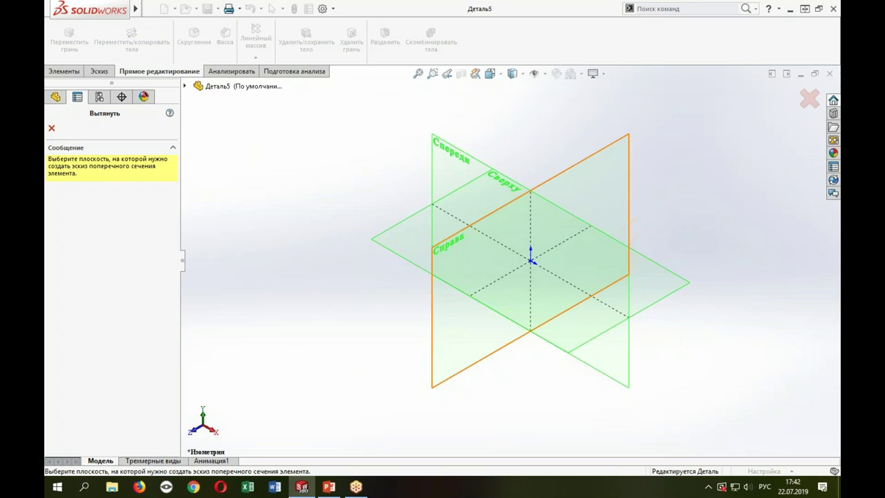
# Step: Begin a sketch on the Сверху (Top) plane and choose the Center Rectangle tool
pyautogui.click(392, 235)
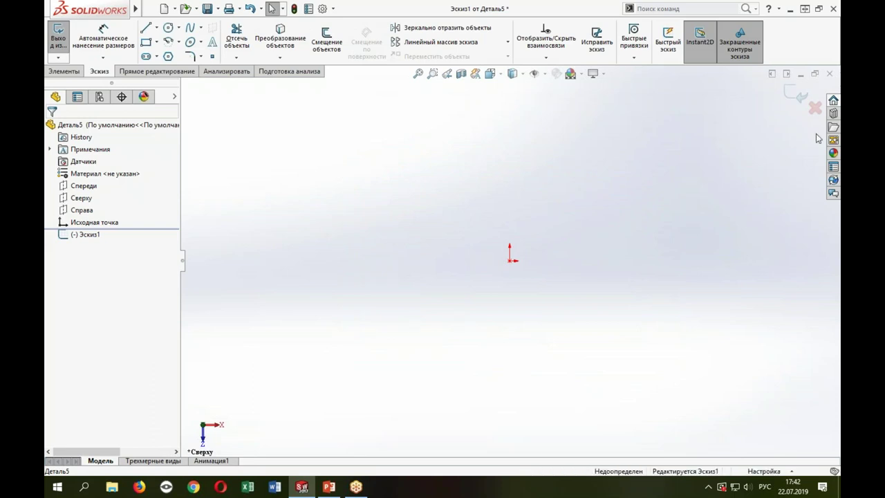
pyautogui.moveTo(828, 95); pyautogui.dragTo(823, 115)
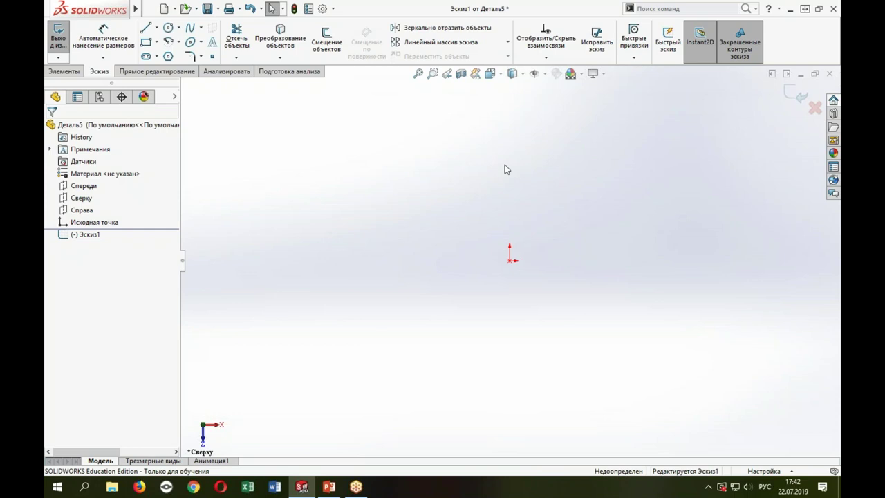
pyautogui.press('s')
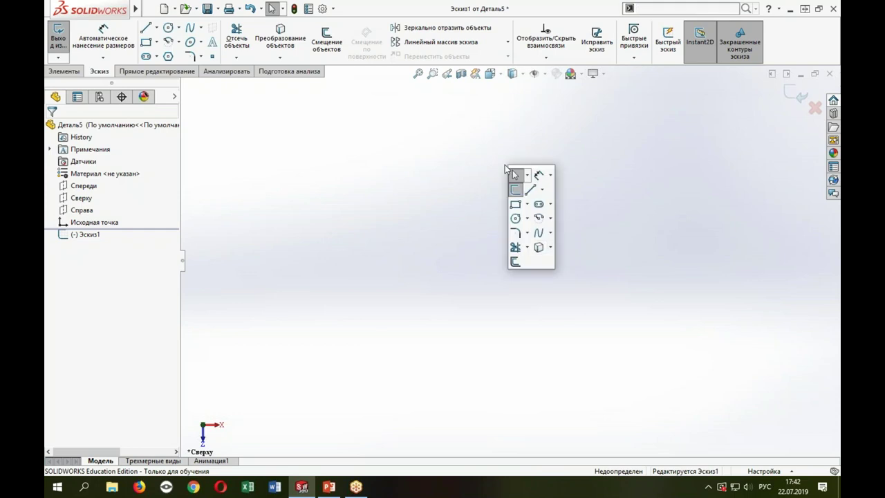
pyautogui.click(527, 204)
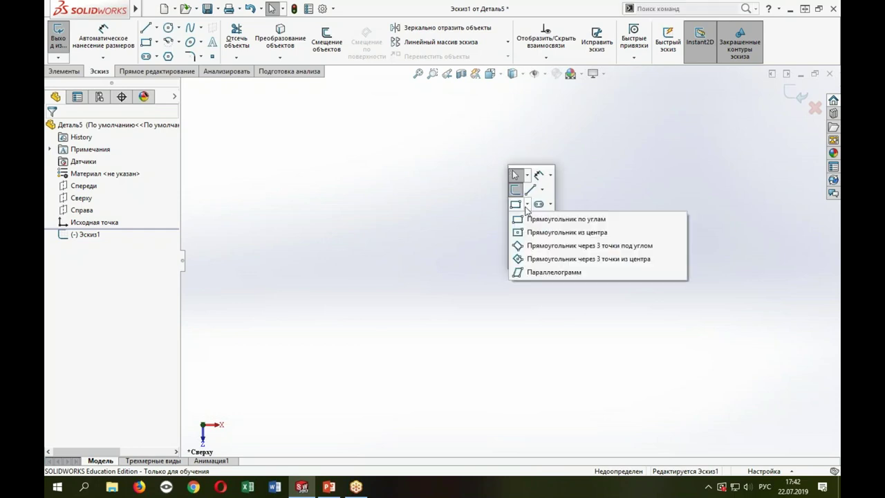
pyautogui.click(533, 233)
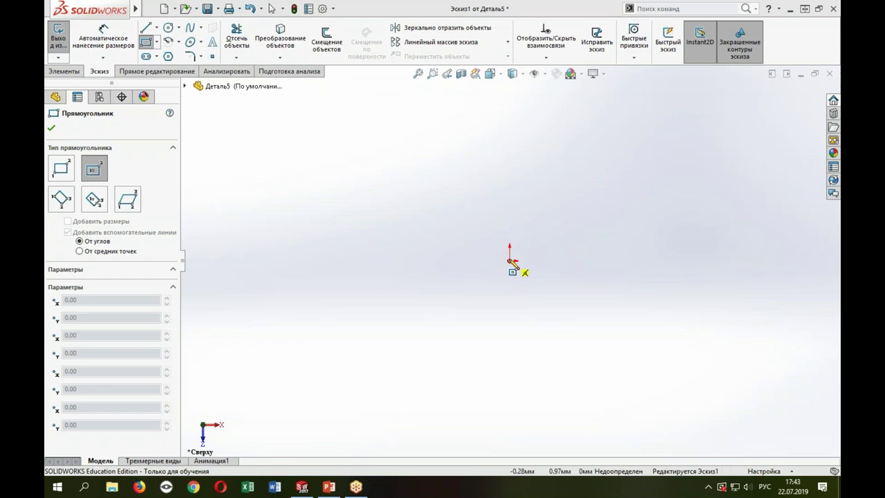
# Step: Draw a centre rectangle on the origin, 85 wide by 56 high
pyautogui.click(510, 261)
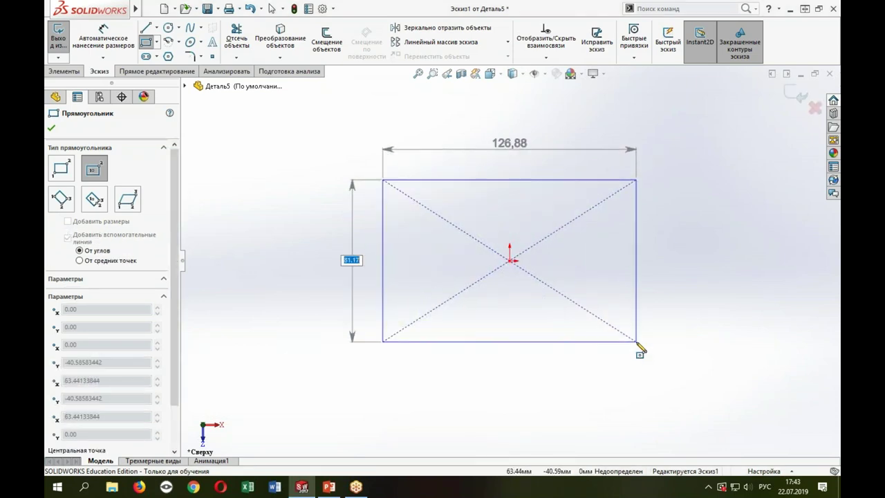
pyautogui.write('56')
pyautogui.press('Return')
pyautogui.write('85')
pyautogui.press('Return')
pyautogui.press('Escape')
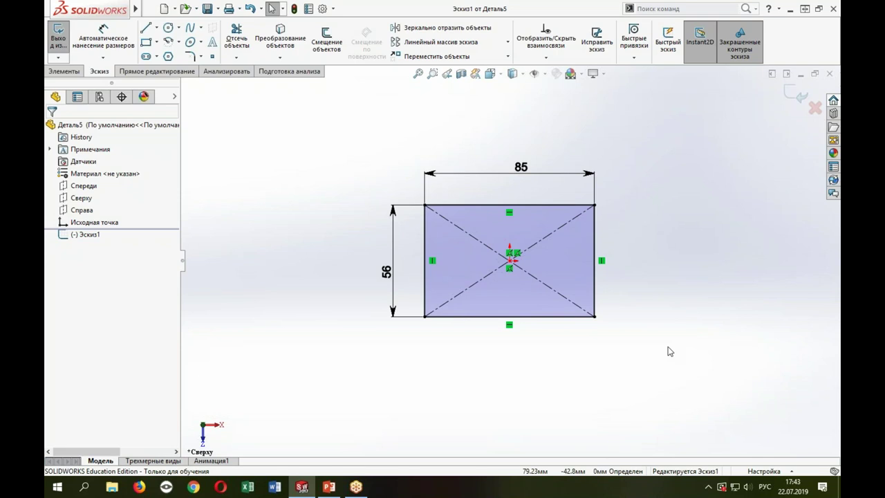
pyautogui.press('e')
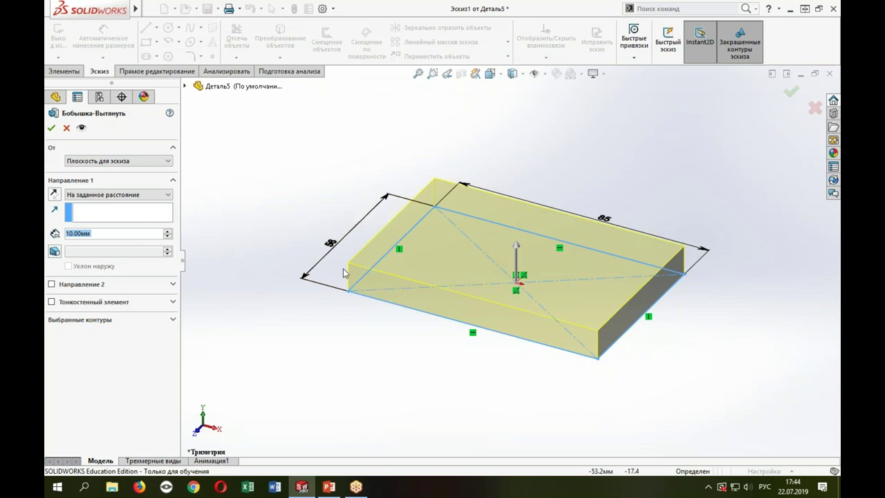
# Step: Extrude the 85 × 56 rectangle to a 1.6 mm depth and accept the plate
pyautogui.write('1,6')
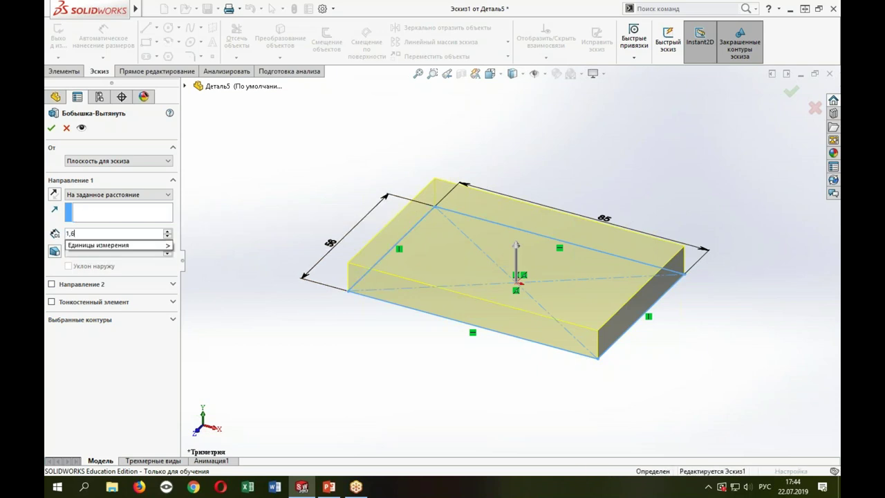
pyautogui.press('Return')
pyautogui.moveTo(431, 312)
pyautogui.mouseDown(button='middle')
pyautogui.moveTo(528, 332)
pyautogui.moveTo(413, 292)
pyautogui.moveTo(375, 293)
pyautogui.mouseUp(button='middle')
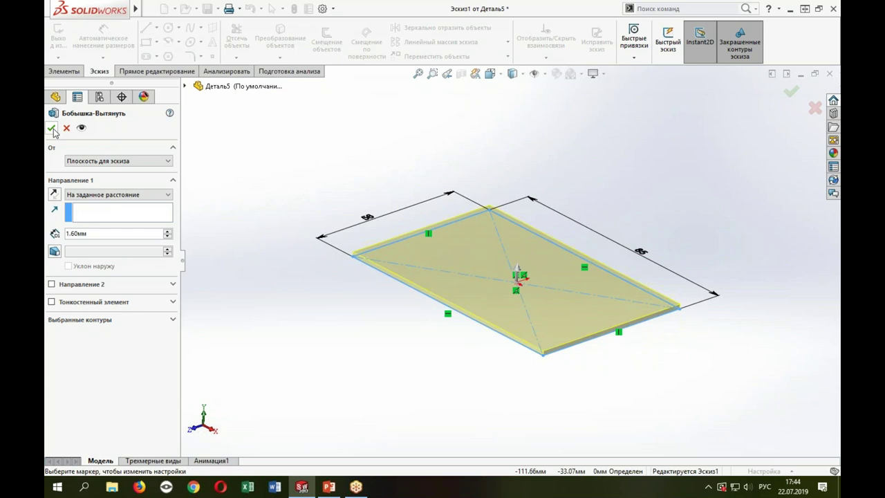
pyautogui.click(791, 92)
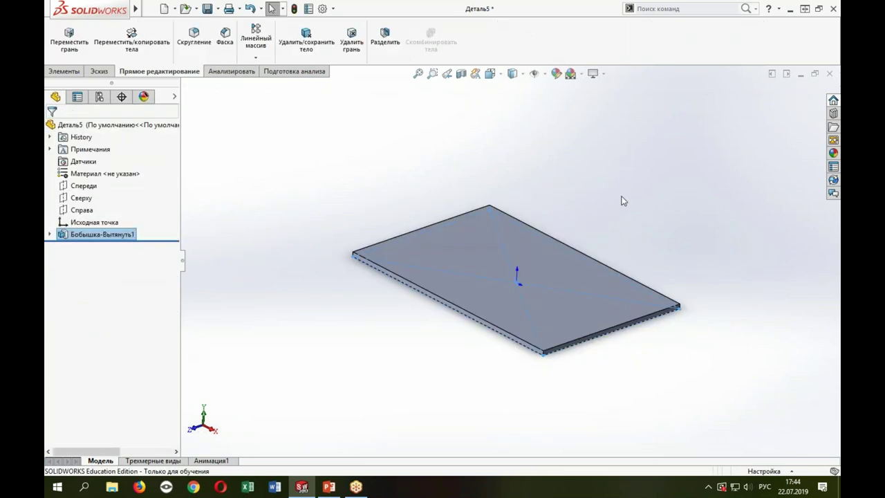
pyautogui.moveTo(602, 352)
pyautogui.mouseDown(button='middle')
pyautogui.moveTo(552, 334)
pyautogui.moveTo(628, 290)
pyautogui.moveTo(691, 308)
pyautogui.moveTo(638, 307)
pyautogui.moveTo(546, 360)
pyautogui.mouseUp(button='middle')
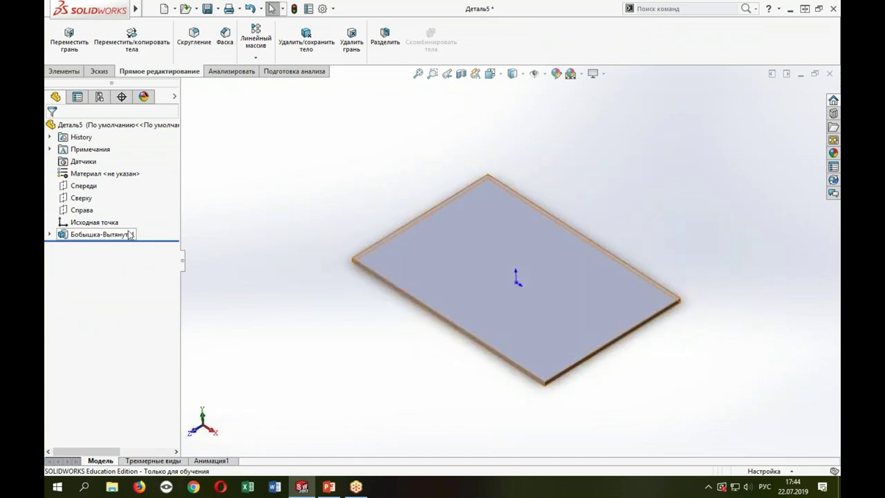
pyautogui.hotkey('ctrl', 's')
pyautogui.hotkey('alt', 'Tab')
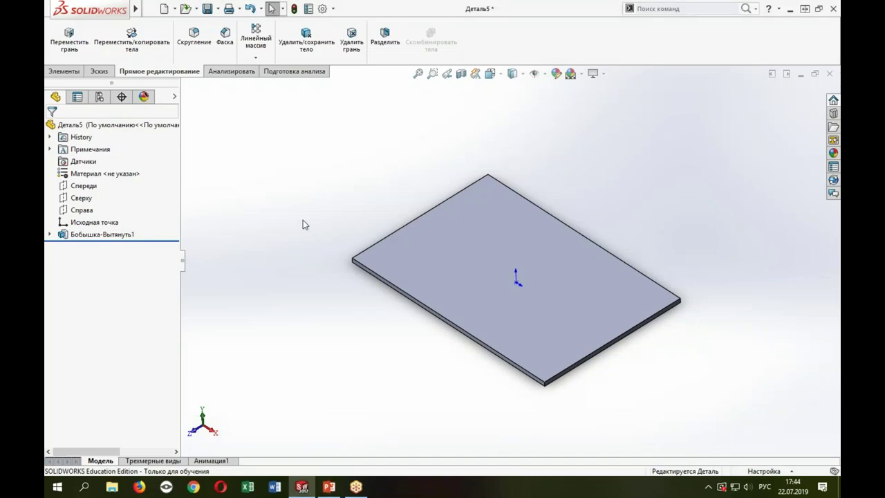
pyautogui.rightClick(303, 220)
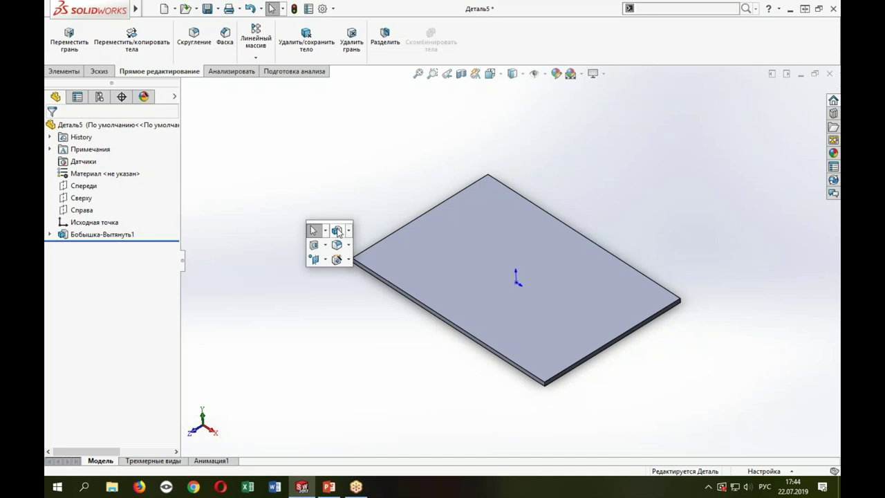
# Step: Open Эскиз2 on the plate's top face and view it Normal To
pyautogui.click(338, 233)
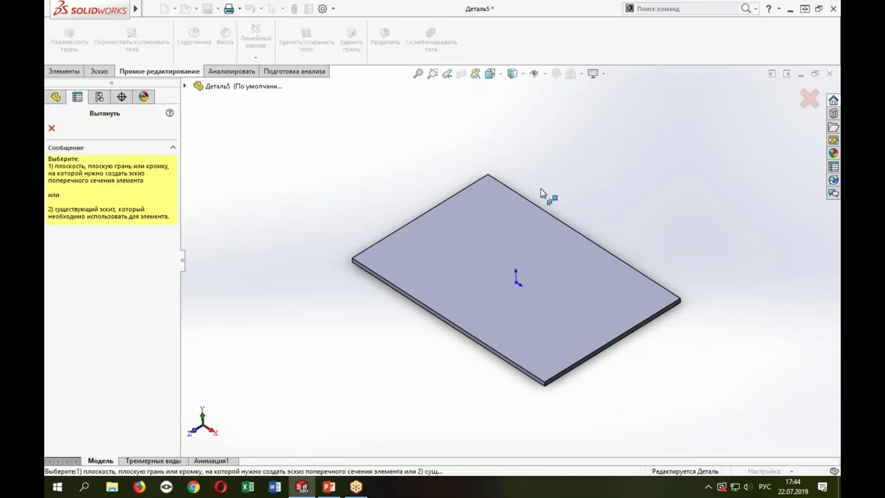
pyautogui.click(582, 248)
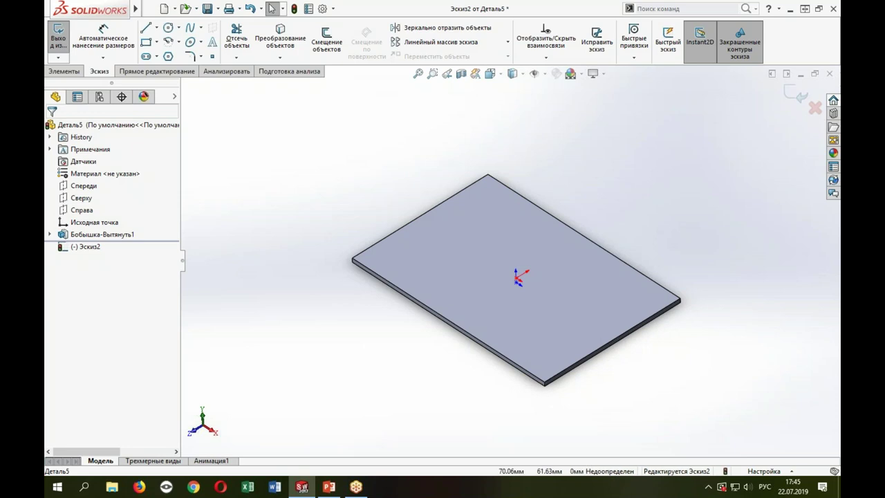
pyautogui.moveTo(293, 157); pyautogui.dragTo(281, 188)
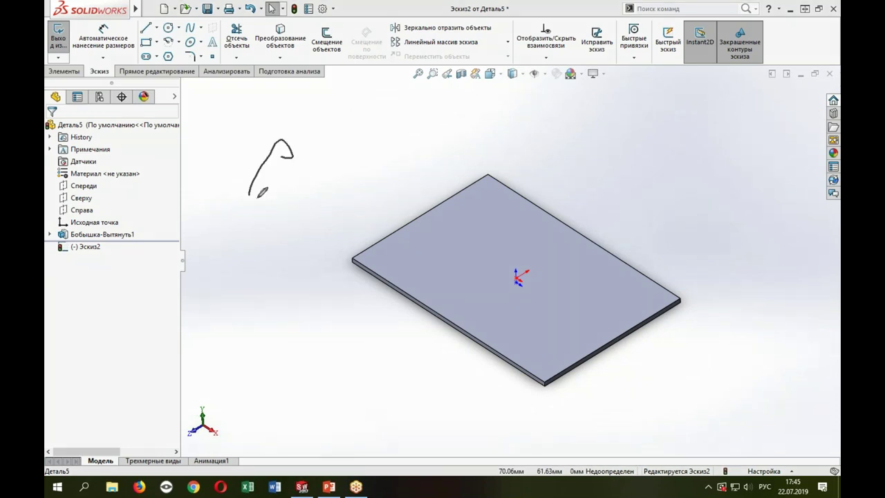
pyautogui.moveTo(313, 128); pyautogui.dragTo(312, 183)
pyautogui.moveTo(291, 159)
pyautogui.mouseDown()
pyautogui.moveTo(368, 158)
pyautogui.moveTo(398, 176)
pyautogui.moveTo(425, 158)
pyautogui.moveTo(408, 170)
pyautogui.mouseUp()
pyautogui.moveTo(461, 130)
pyautogui.mouseDown()
pyautogui.moveTo(471, 174)
pyautogui.moveTo(453, 142)
pyautogui.mouseUp()
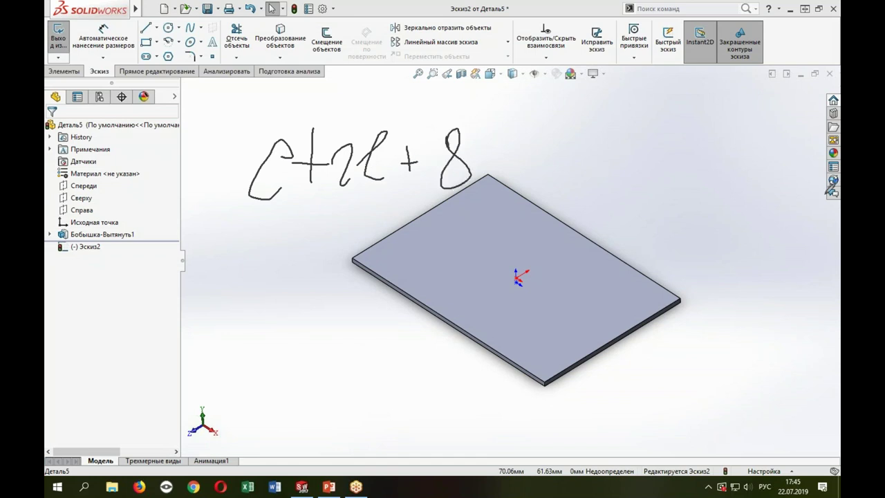
pyautogui.press('Escape')
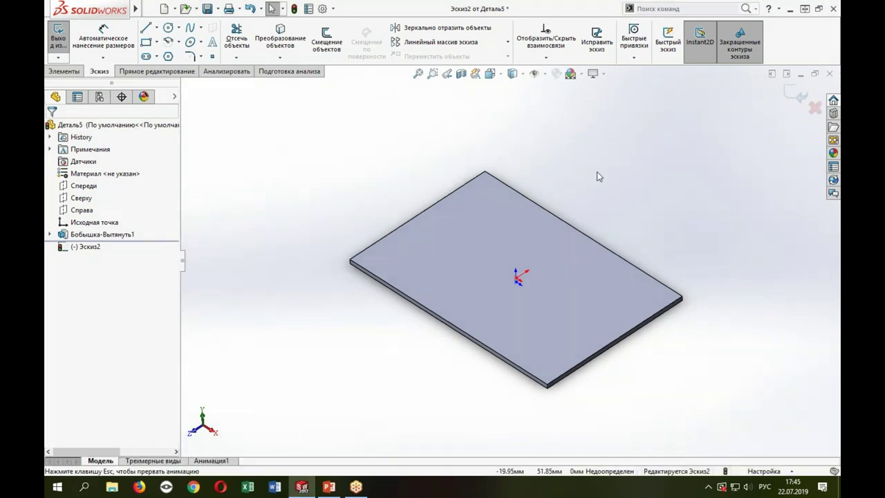
pyautogui.hotkey('ctrl', '8')
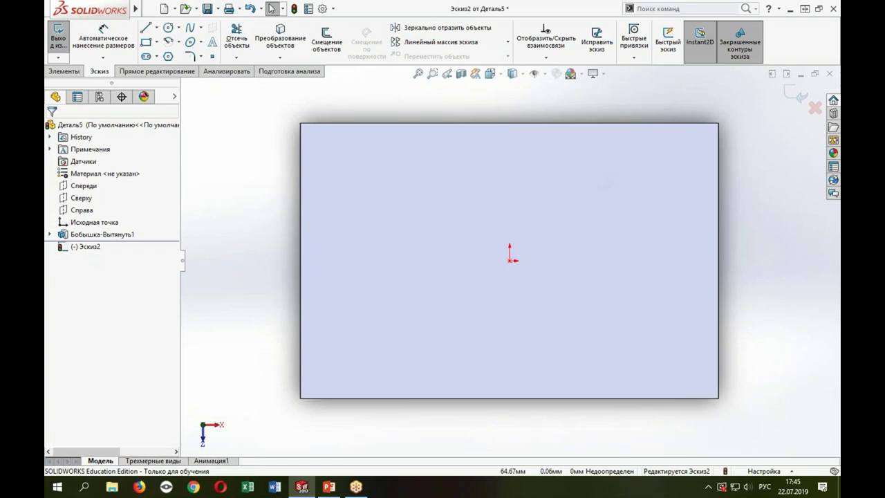
# Step: Draw a 20 × 13.1 corner rectangle at the plate's upper-right edge
pyautogui.press('z')
pyautogui.scroll(-1, 641, 276)
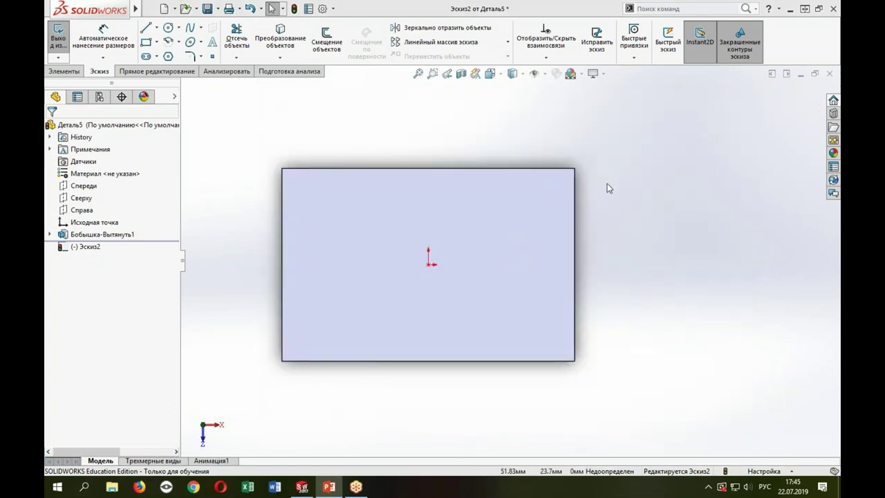
pyautogui.press('s')
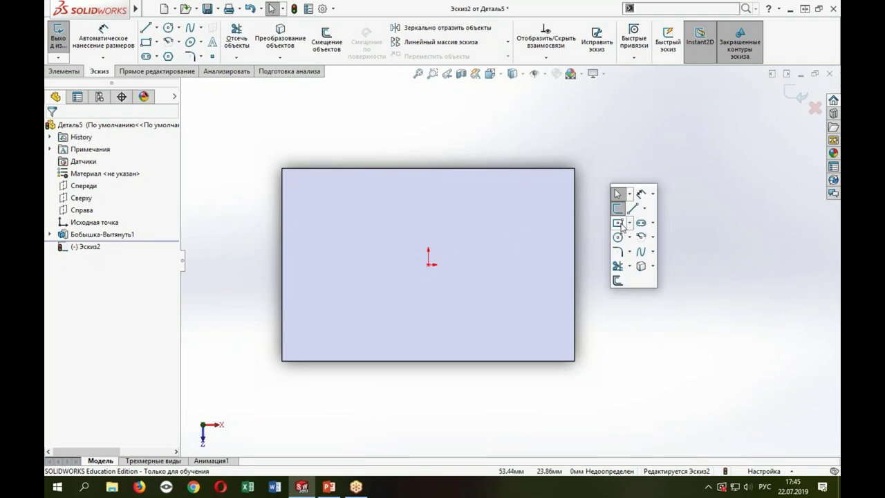
pyautogui.click(628, 223)
pyautogui.click(641, 238)
pyautogui.scroll(-2, 583, 184)
pyautogui.click(582, 189)
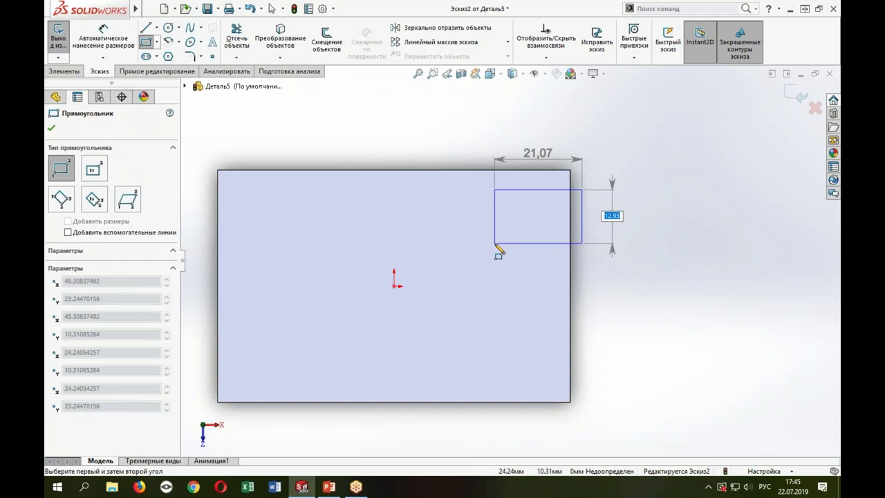
pyautogui.write('13,1')
pyautogui.press('Tab')
pyautogui.write('20')
pyautogui.press('Return')
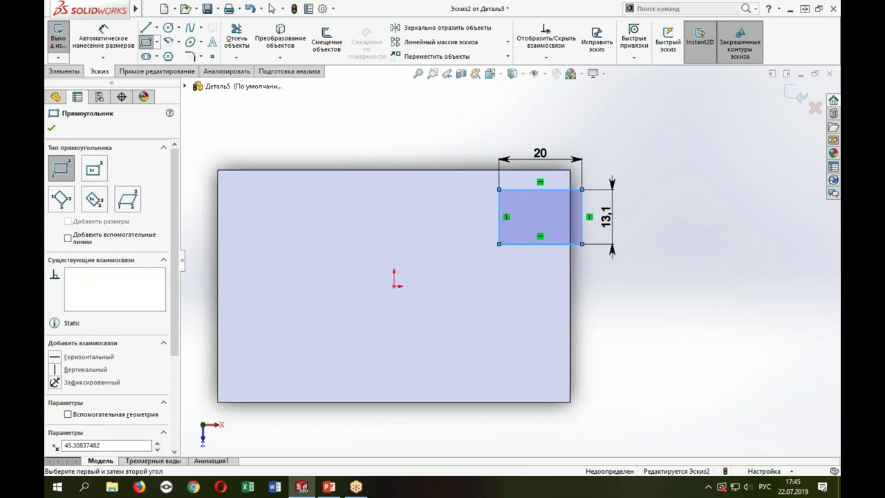
pyautogui.press('Escape')
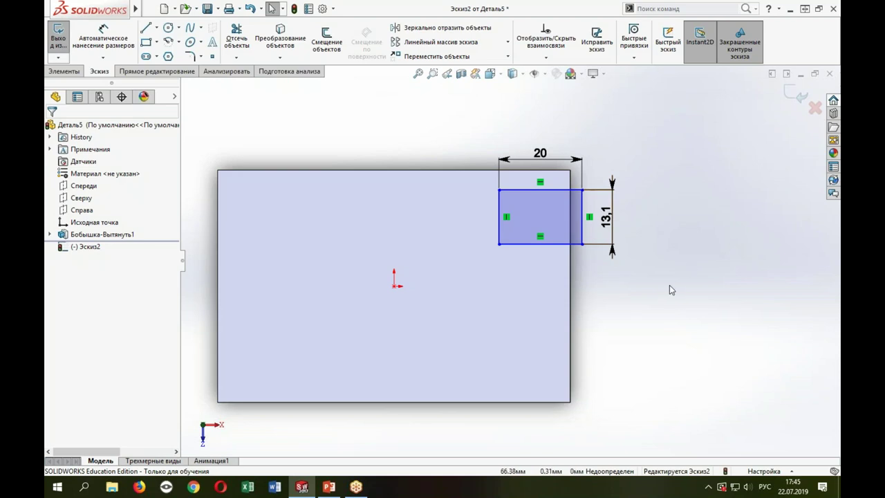
# Step: Dimension the rectangle's top edge 2.5 mm below the plate's top edge
pyautogui.moveTo(584, 266)
pyautogui.mouseDown()
pyautogui.moveTo(494, 303)
pyautogui.moveTo(668, 273)
pyautogui.mouseUp()
pyautogui.press('Escape')
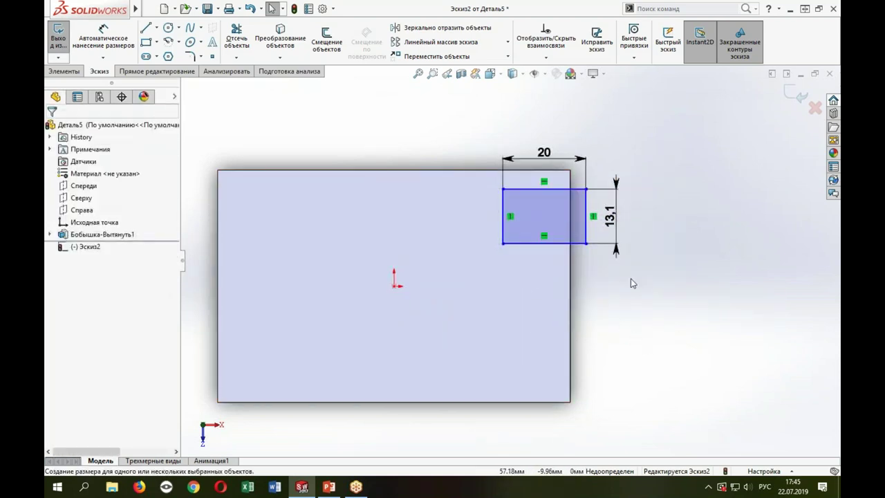
pyautogui.moveTo(630, 279); pyautogui.dragTo(634, 185, button='right')
pyautogui.scroll(-1, 560, 138)
pyautogui.scroll(-1, 558, 143)
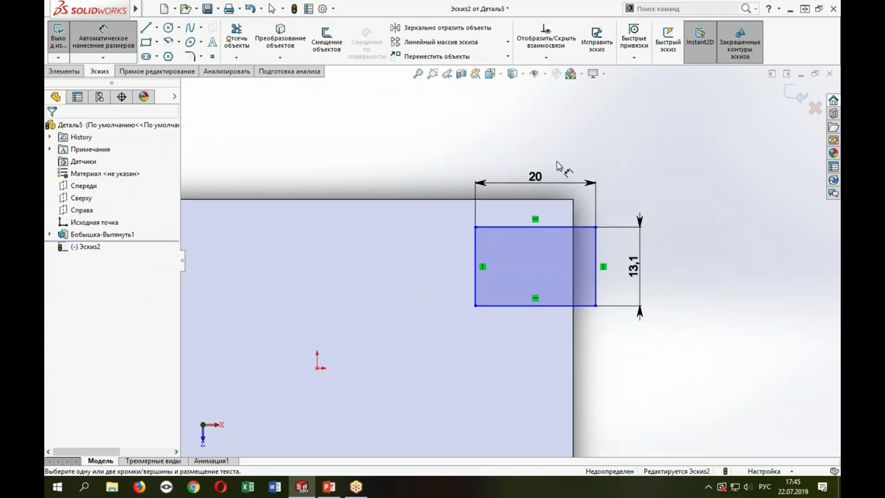
pyautogui.click(551, 228)
pyautogui.click(546, 200)
pyautogui.click(681, 172)
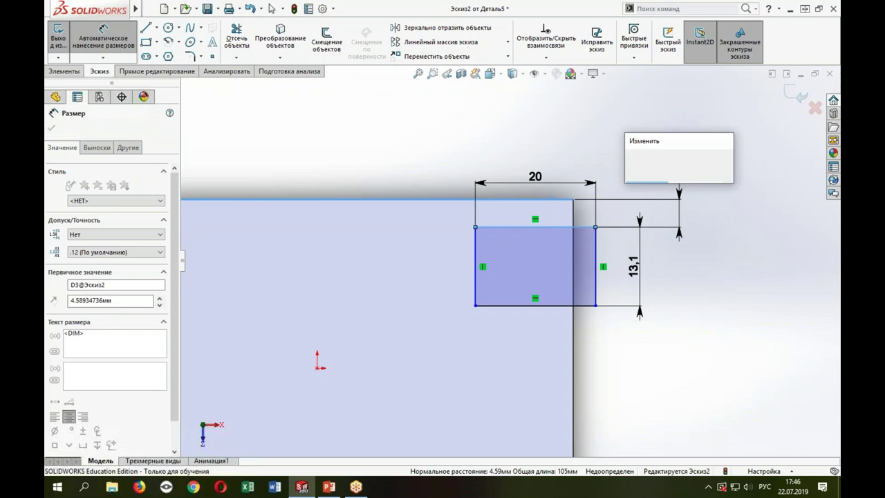
pyautogui.write('2.5')
pyautogui.press('Return')
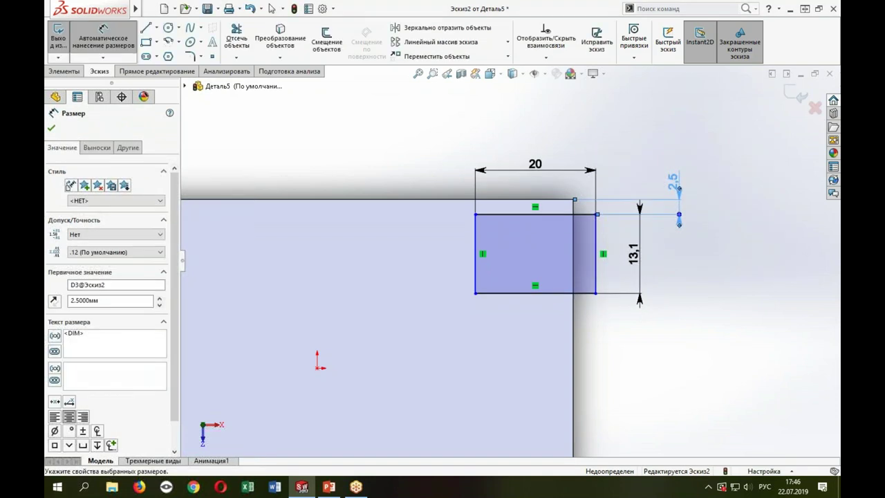
pyautogui.click(701, 271)
pyautogui.press('z')
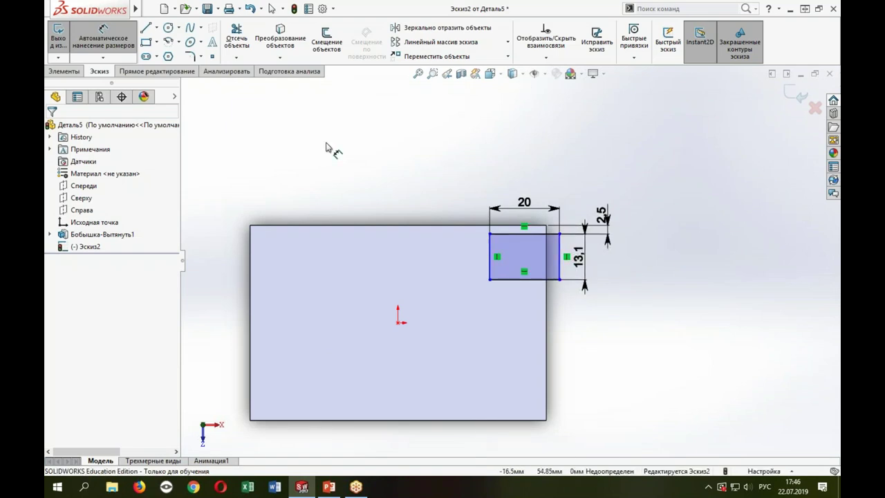
# Step: Dimension 87.1 mm from the plate's left edge to the rectangle's right edge
pyautogui.click(251, 242)
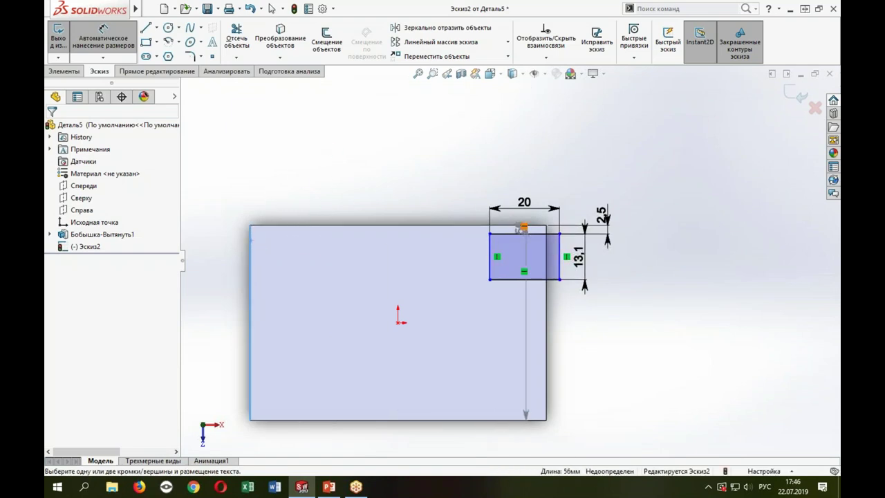
pyautogui.click(562, 256)
pyautogui.click(502, 155)
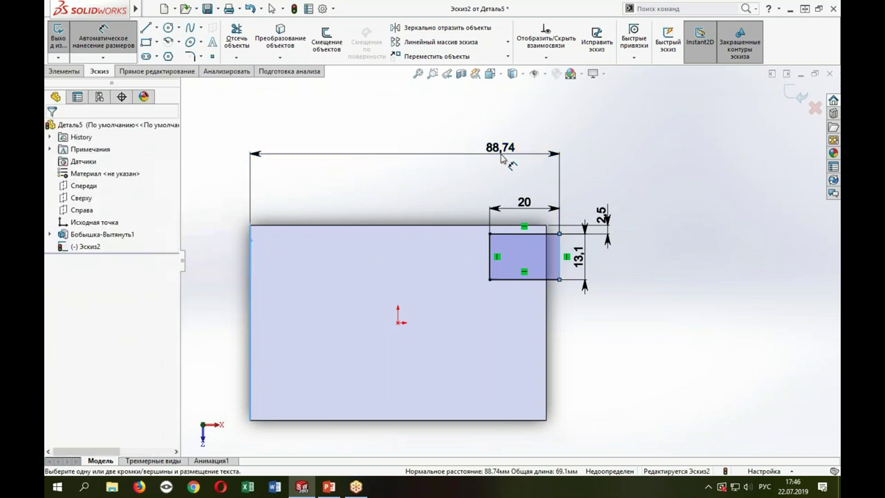
pyautogui.write('87,1')
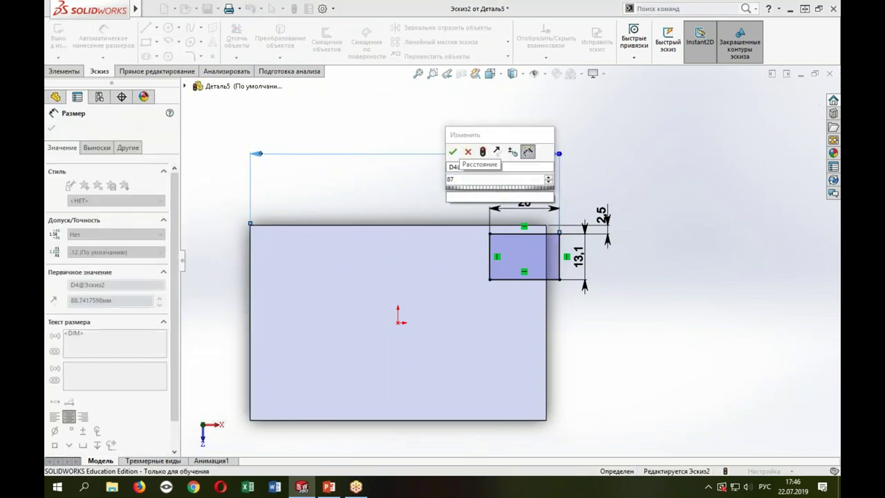
pyautogui.press('Return')
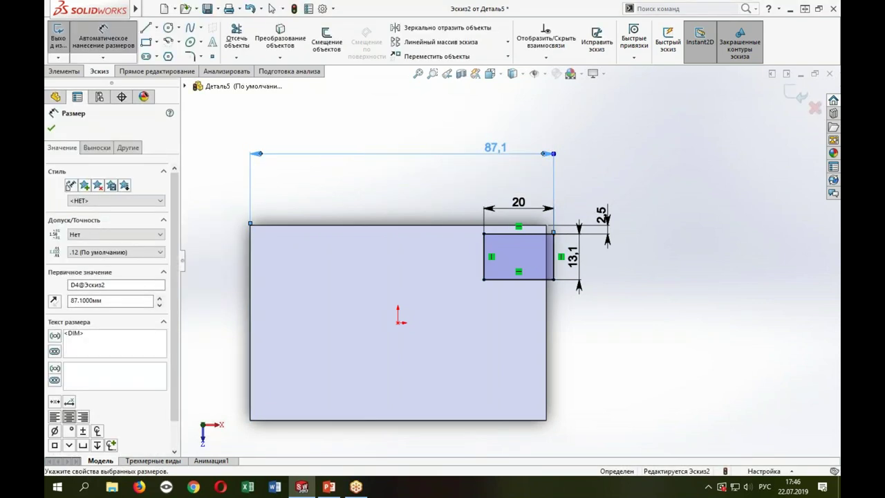
pyautogui.press('Escape')
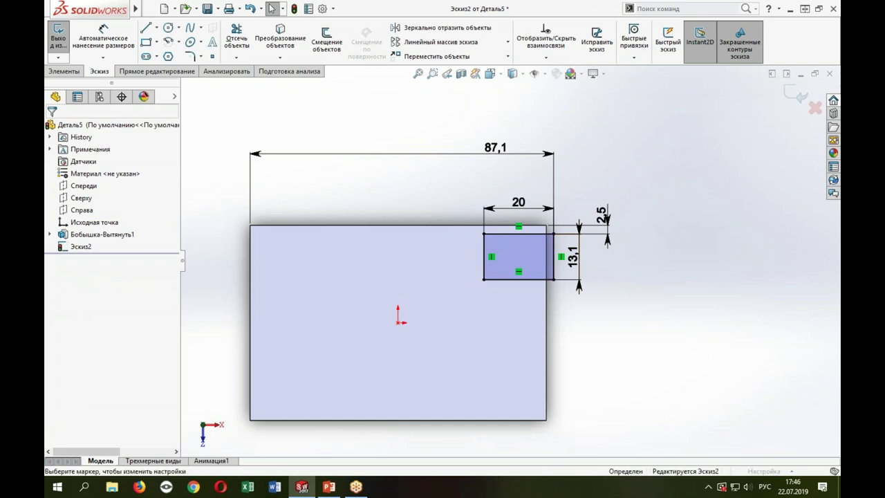
pyautogui.press('e')
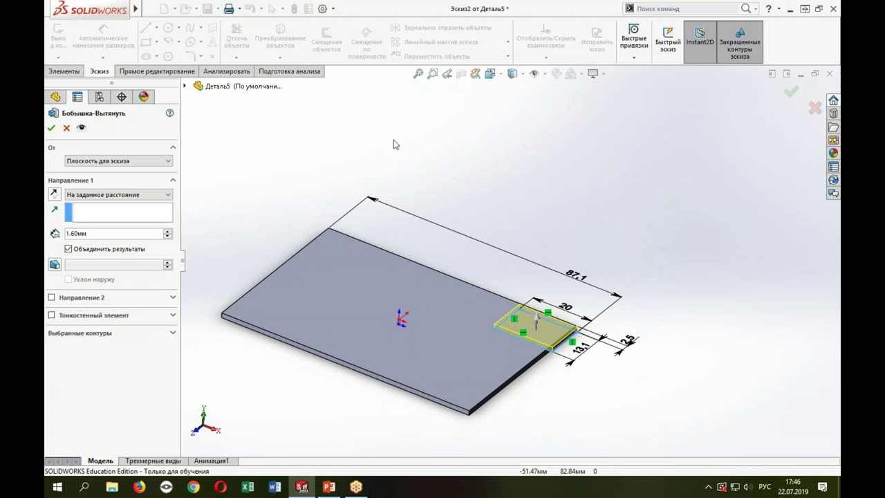
# Step: Replace the 1.60 mm depth with 14.8 mm and commit Бобышка-Вытянуть2
pyautogui.click(119, 235)
pyautogui.write('14.8')
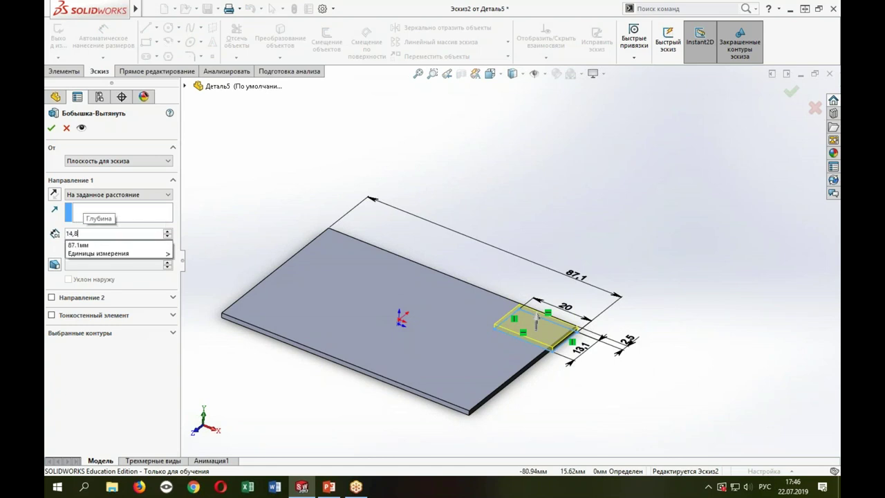
pyautogui.press('Return')
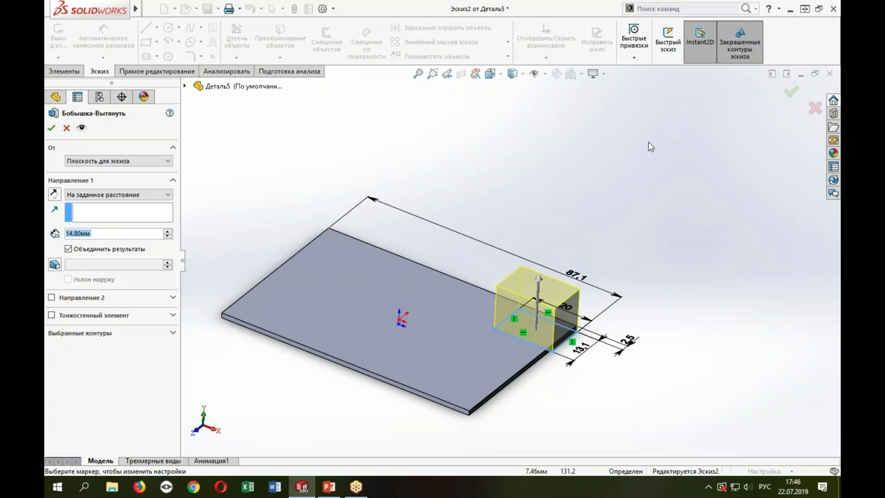
pyautogui.press('Return')
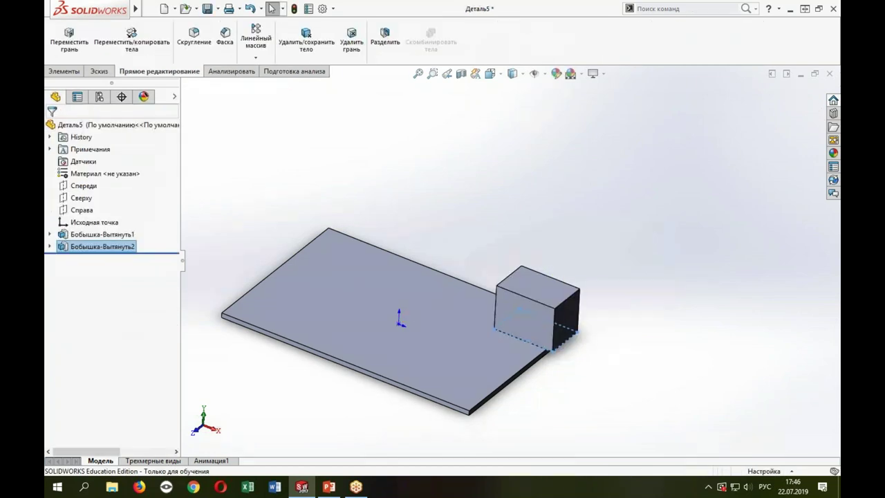
# Step: Orbit around the new block, then bring up the Элементы (Features) commands
pyautogui.moveTo(524, 237)
pyautogui.mouseDown(button='middle')
pyautogui.moveTo(512, 243)
pyautogui.moveTo(562, 253)
pyautogui.mouseUp(button='middle')
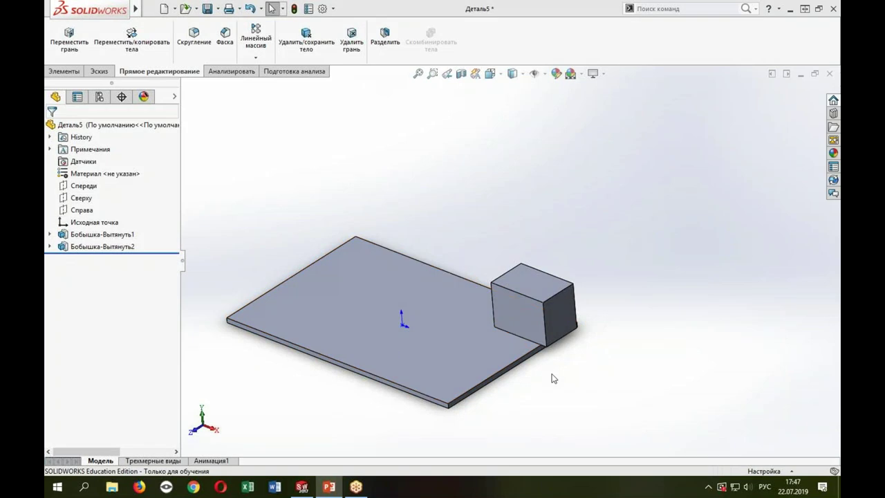
pyautogui.moveTo(564, 388)
pyautogui.mouseDown(button='middle')
pyautogui.moveTo(598, 389)
pyautogui.moveTo(555, 369)
pyautogui.mouseUp(button='middle')
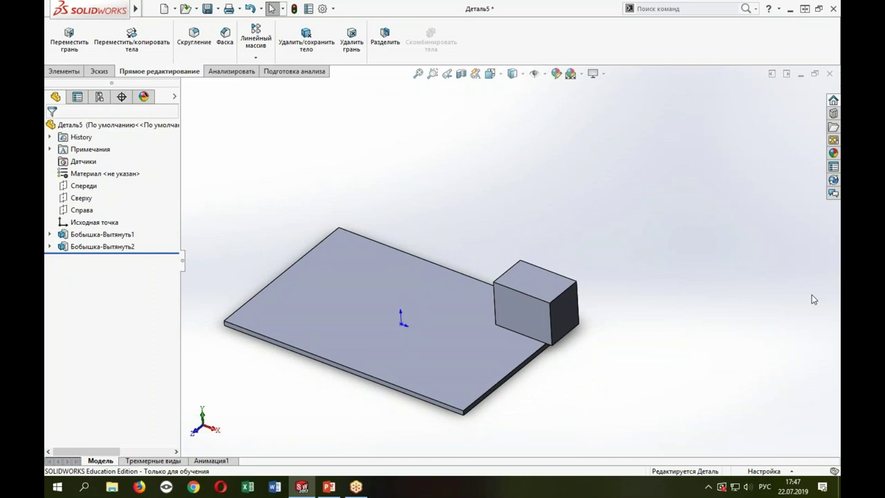
pyautogui.hotkey('alt', 'Tab')
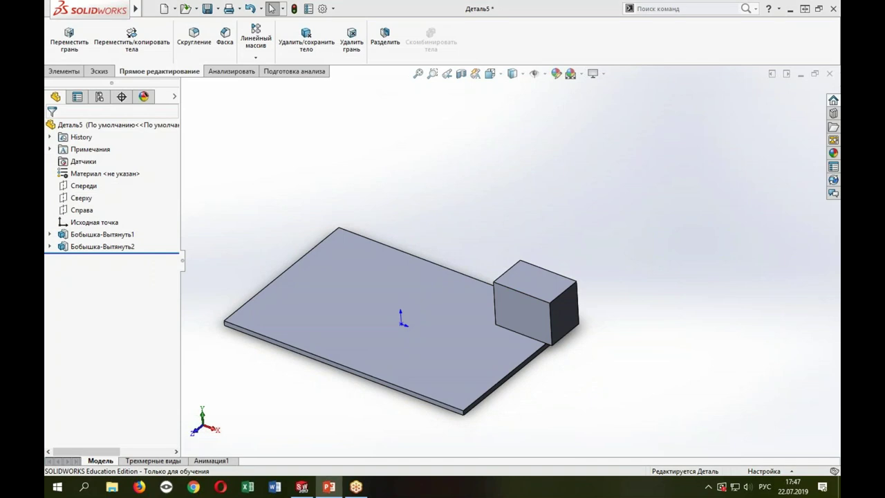
pyautogui.click(637, 232)
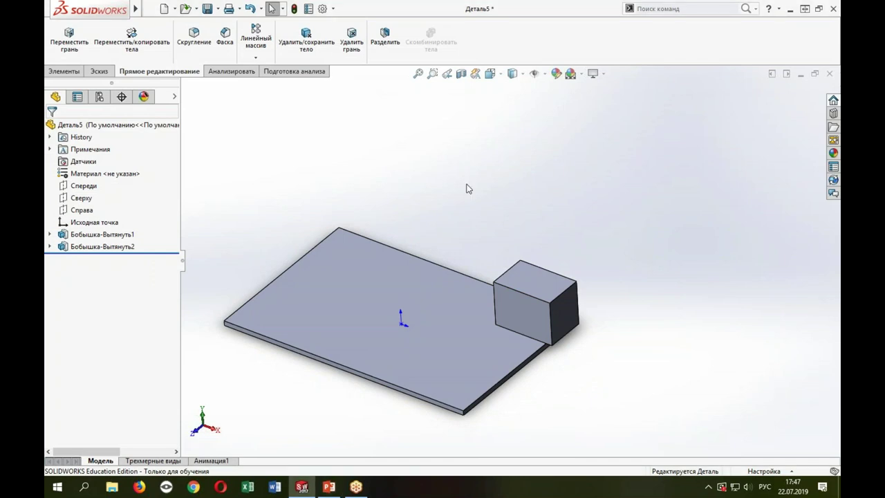
pyautogui.click(63, 72)
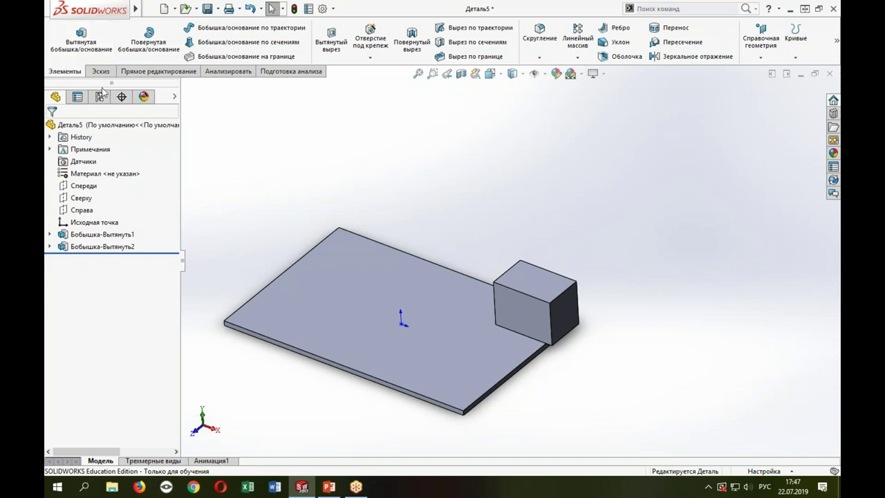
# Step: Start a linear pattern along the plate's lower front edge with 18 mm spacing
pyautogui.click(574, 42)
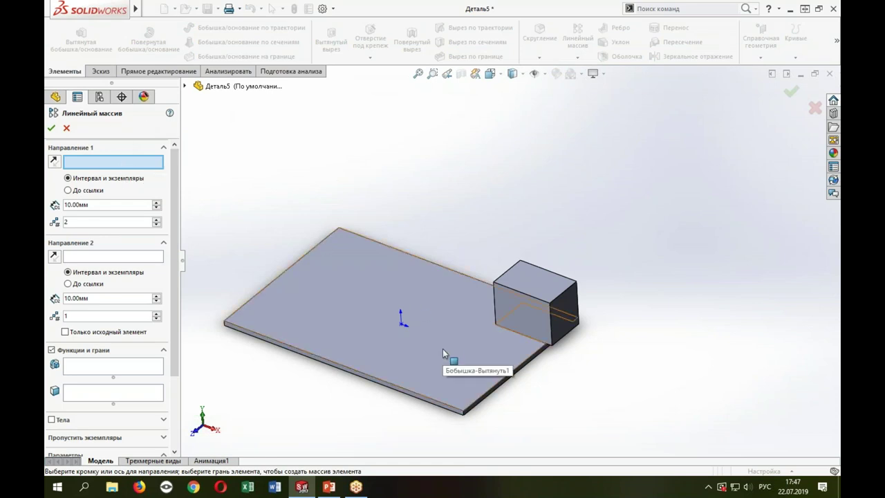
pyautogui.click(491, 391)
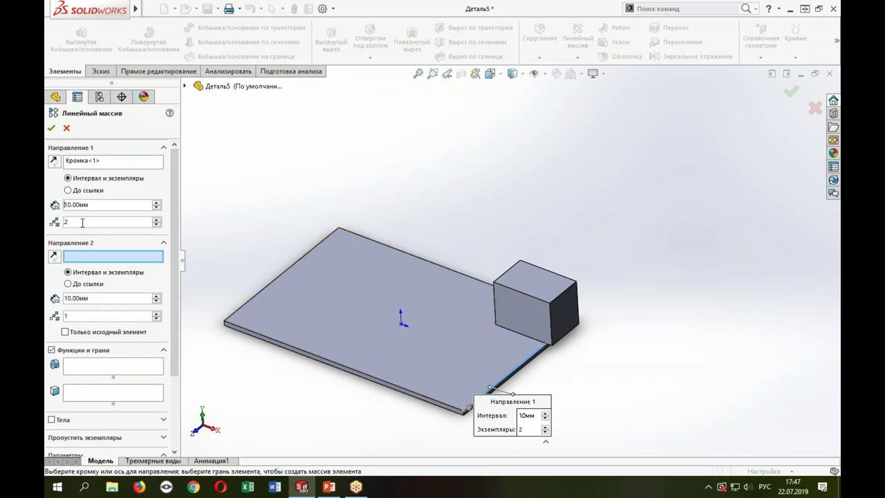
pyautogui.doubleClick(96, 206)
pyautogui.write('18')
pyautogui.press('Return')
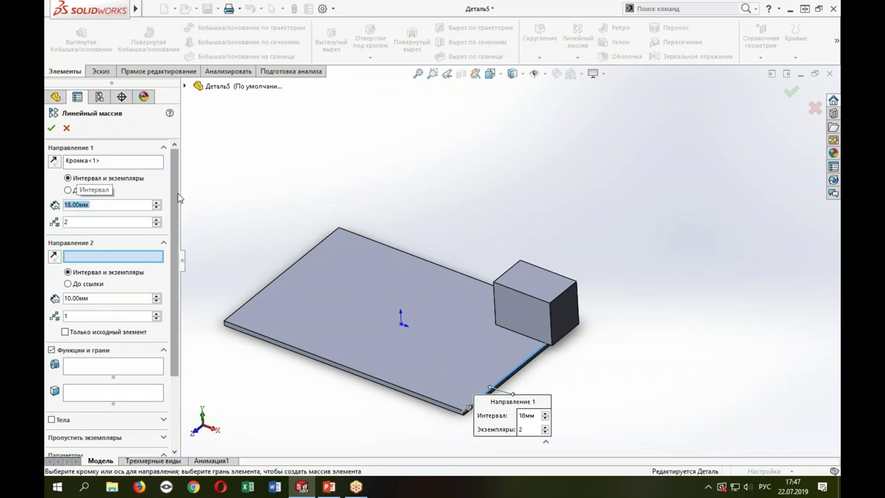
# Step: Activate the Features and Faces selection box for the pattern
pyautogui.scroll(-3, 178, 256)
pyautogui.scroll(-1, 179, 255)
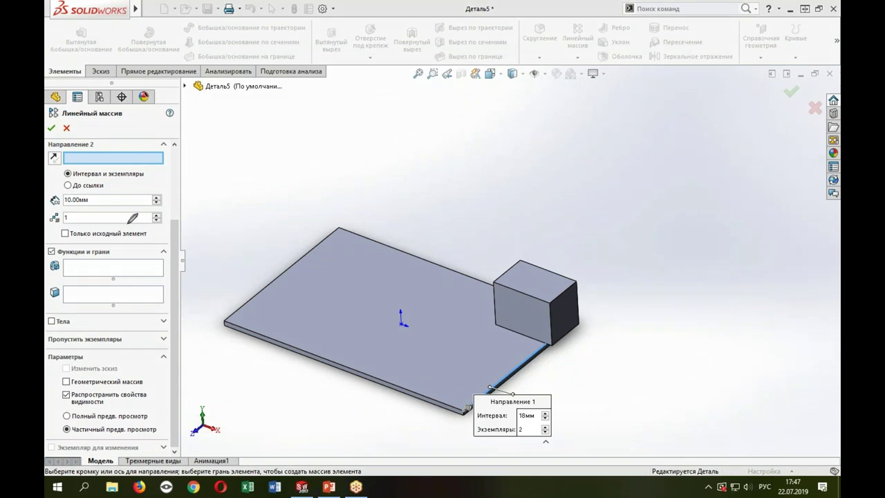
pyautogui.moveTo(46, 240)
pyautogui.mouseDown()
pyautogui.moveTo(116, 236)
pyautogui.moveTo(61, 235)
pyautogui.mouseUp()
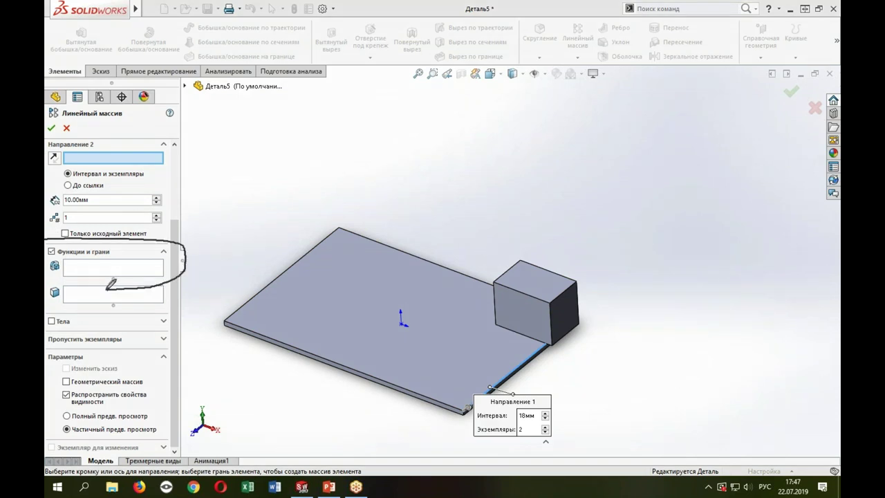
pyautogui.moveTo(69, 260); pyautogui.dragTo(81, 274)
pyautogui.moveTo(85, 260); pyautogui.dragTo(96, 274)
pyautogui.moveTo(108, 264); pyautogui.dragTo(145, 273)
pyautogui.press('Escape')
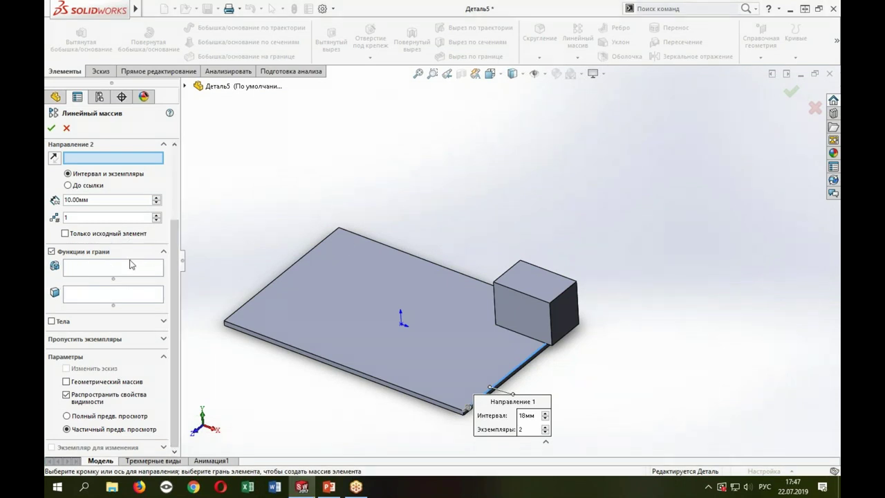
pyautogui.click(131, 264)
# Step: Pattern Бобышка-Вытянуть2 with reversed direction and confirm Линейный массив1
pyautogui.click(184, 85)
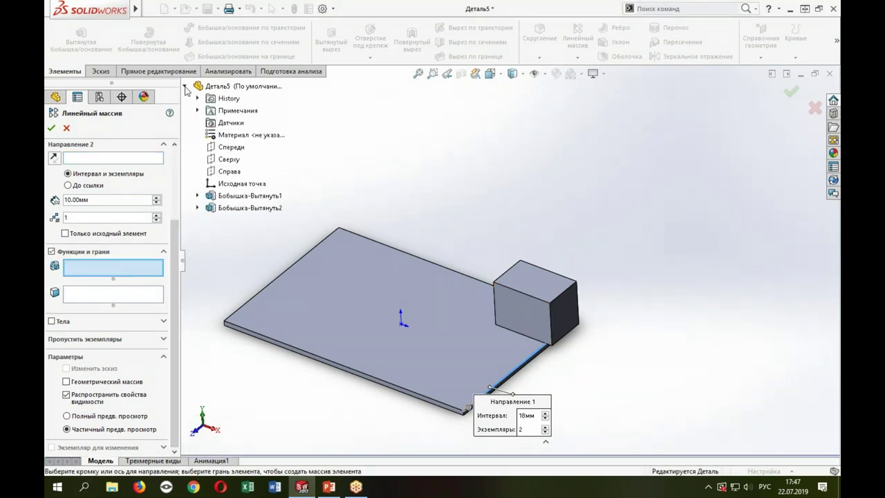
pyautogui.click(536, 310)
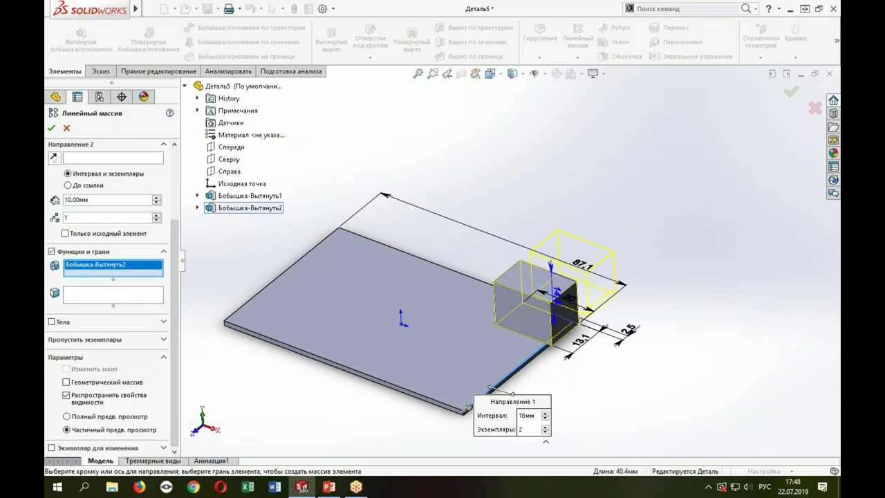
pyautogui.moveTo(626, 331); pyautogui.dragTo(635, 354, button='middle')
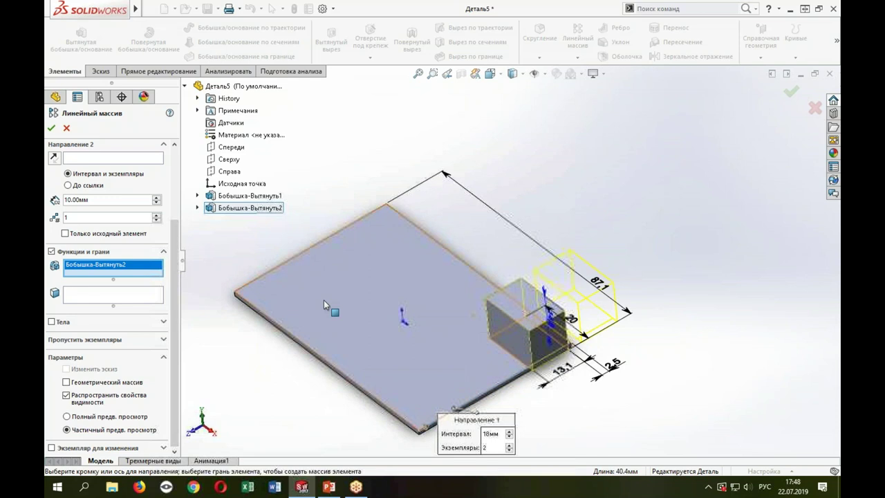
pyautogui.moveTo(174, 325); pyautogui.dragTo(172, 247)
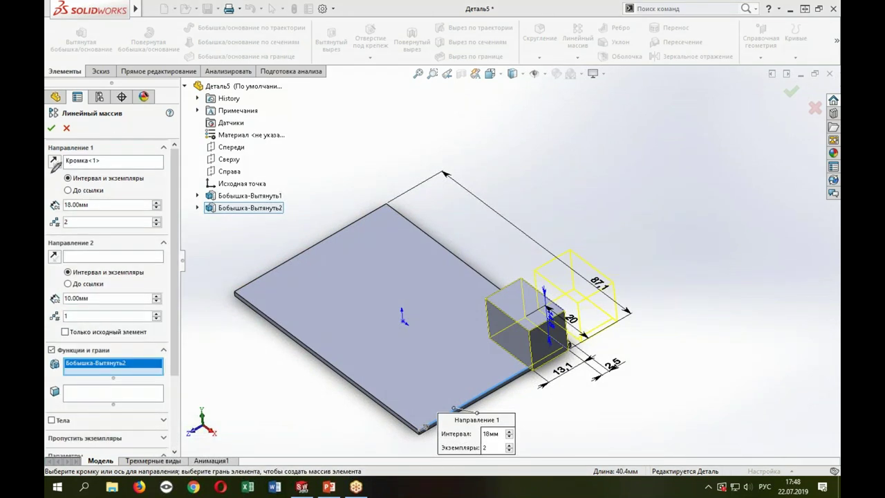
pyautogui.moveTo(66, 148); pyautogui.dragTo(64, 177)
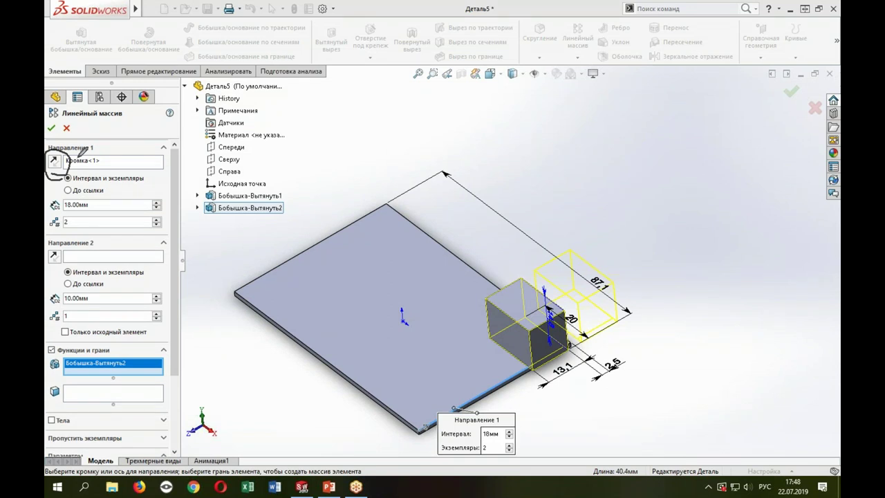
pyautogui.click(54, 164)
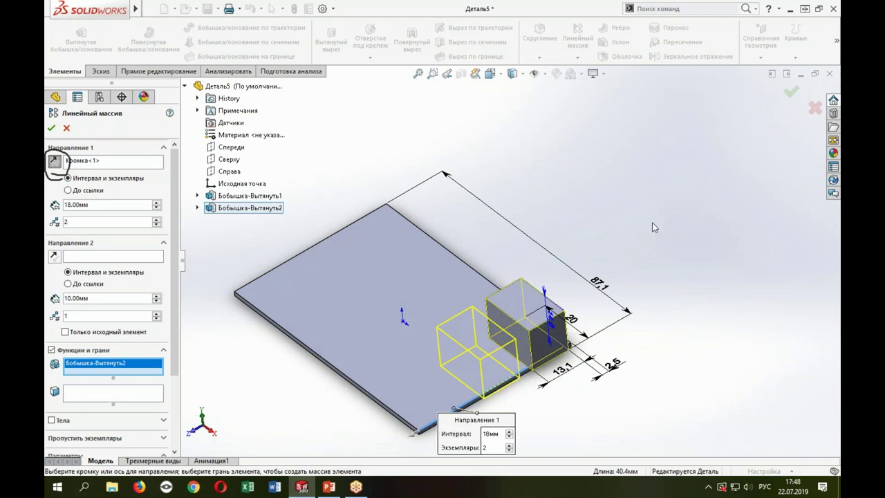
pyautogui.click(791, 91)
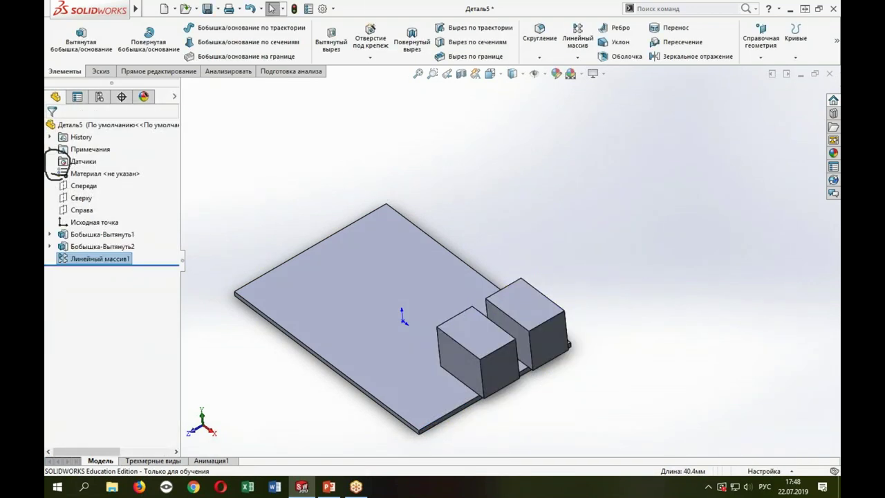
# Step: Flatten the view of the board and start a new Extruded Boss/Base
pyautogui.moveTo(546, 229)
pyautogui.mouseDown(button='middle')
pyautogui.moveTo(747, 233)
pyautogui.moveTo(616, 247)
pyautogui.moveTo(553, 291)
pyautogui.moveTo(533, 271)
pyautogui.moveTo(560, 336)
pyautogui.moveTo(554, 312)
pyautogui.mouseUp(button='middle')
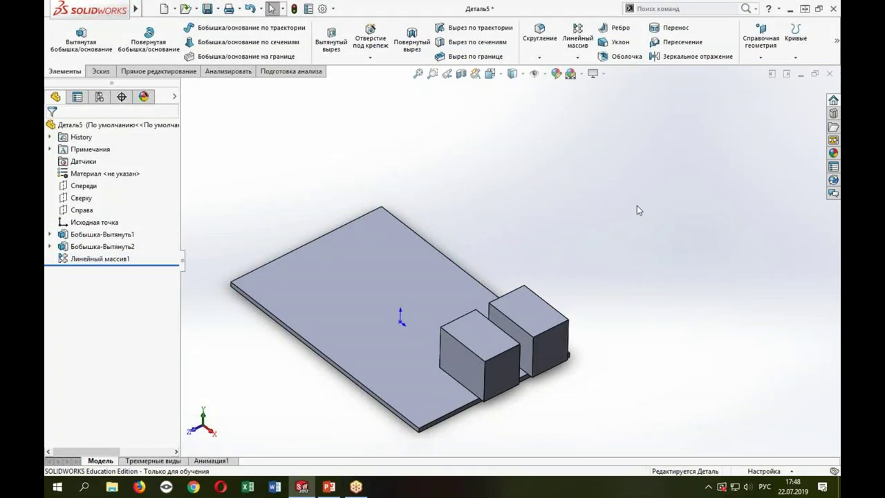
pyautogui.scroll(2, 686, 288)
pyautogui.moveTo(569, 316); pyautogui.dragTo(603, 297, button='middle')
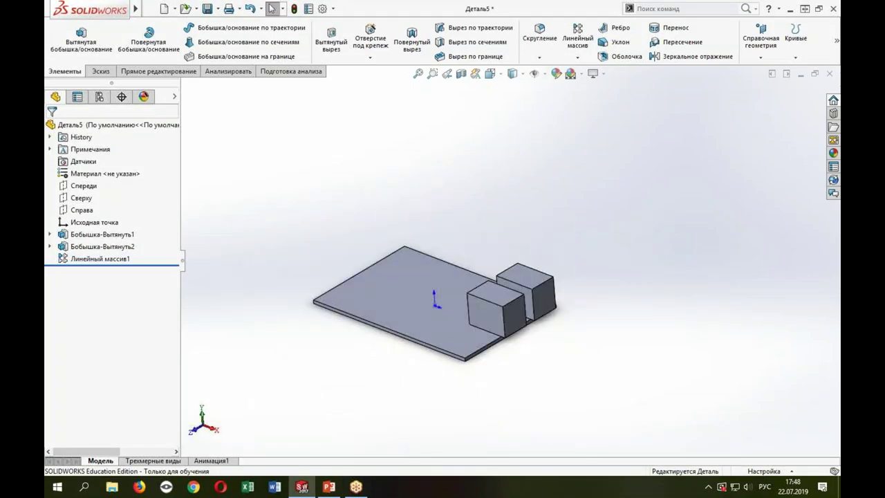
pyautogui.press('s')
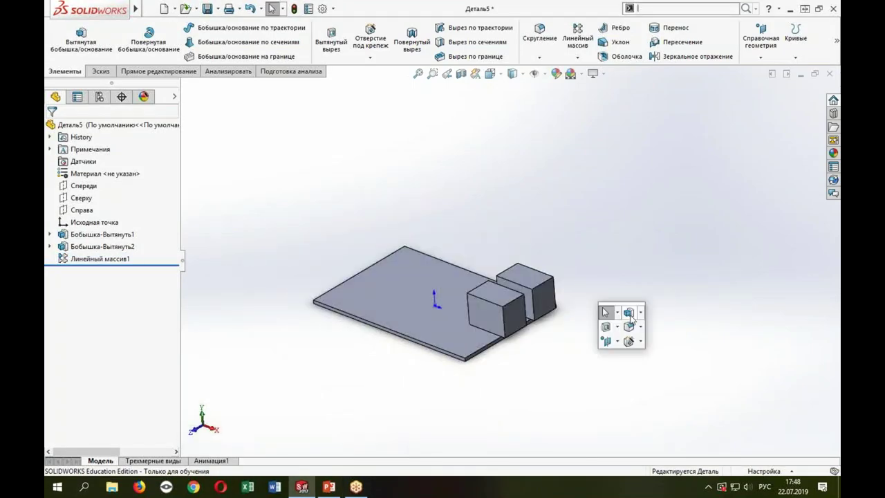
pyautogui.click(628, 312)
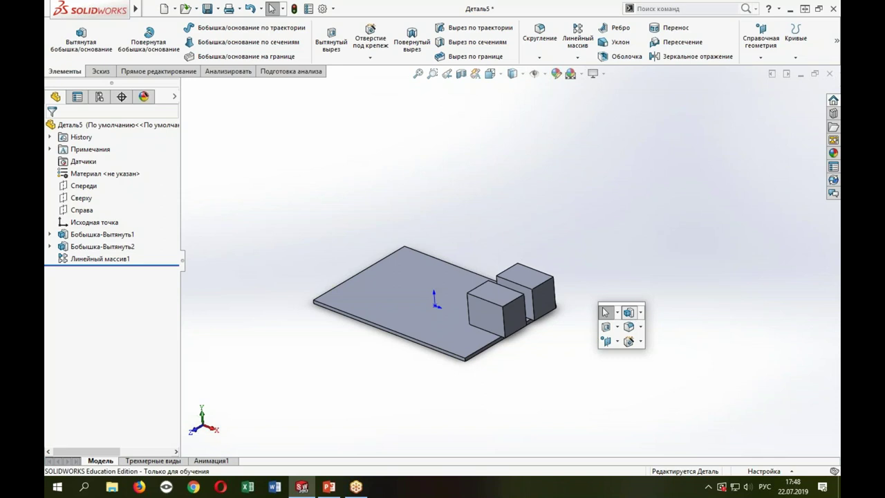
# Step: Start a new sketch on the board's top face
pyautogui.click(454, 334)
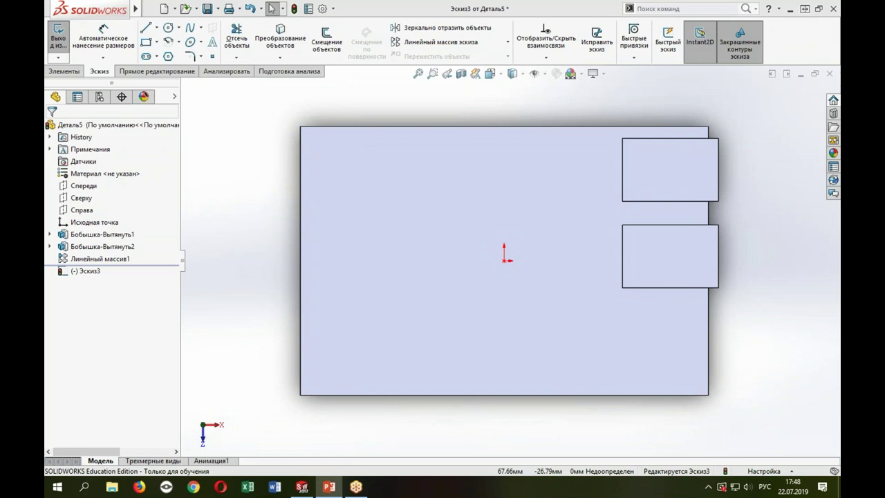
pyautogui.scroll(1, 515, 336)
pyautogui.scroll(2, 518, 336)
pyautogui.scroll(-3, 674, 290)
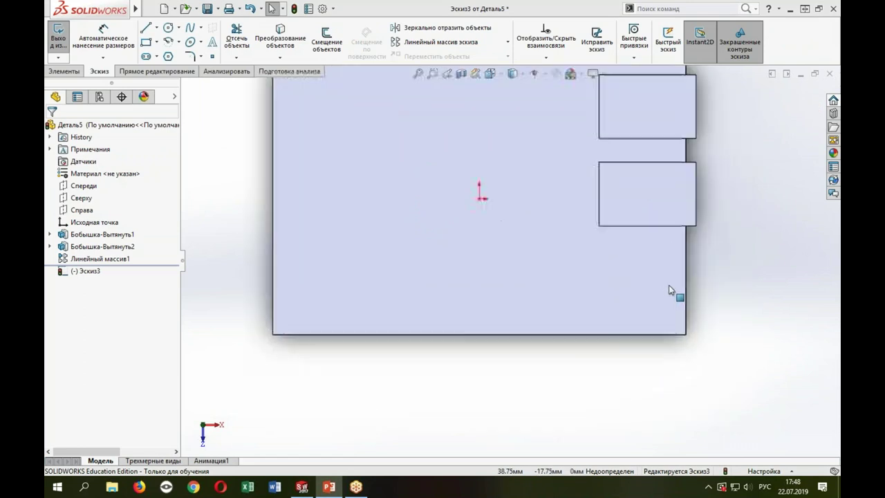
# Step: Draw a corner rectangle 15.9 high by 22 wide below the two connector blocks
pyautogui.press('s')
pyautogui.click(723, 319)
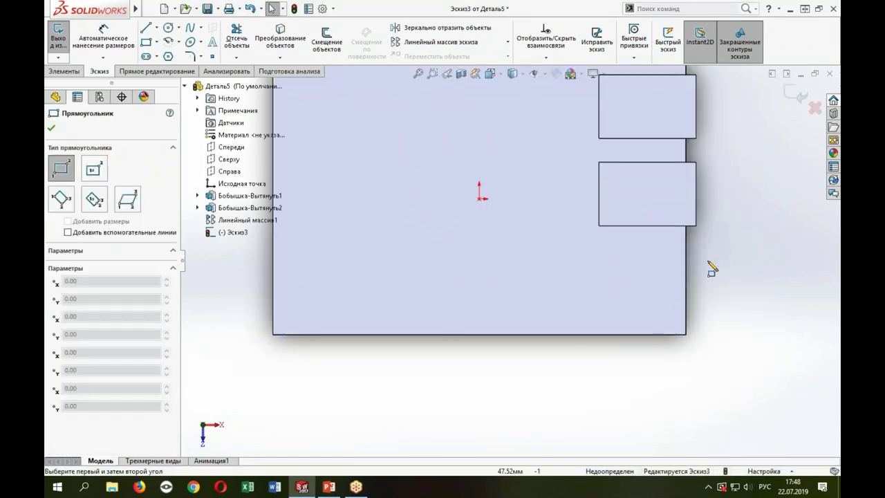
pyautogui.click(701, 255)
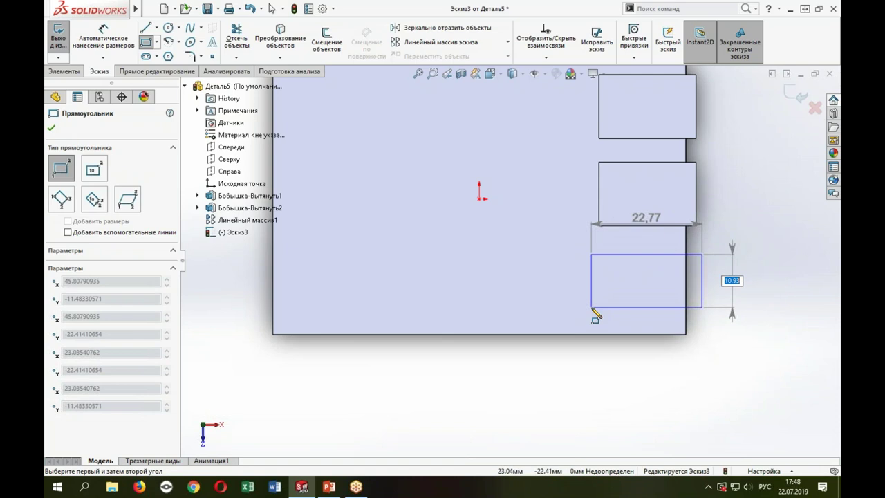
pyautogui.write('15')
pyautogui.press('Tab')
pyautogui.write('22')
pyautogui.press('Return')
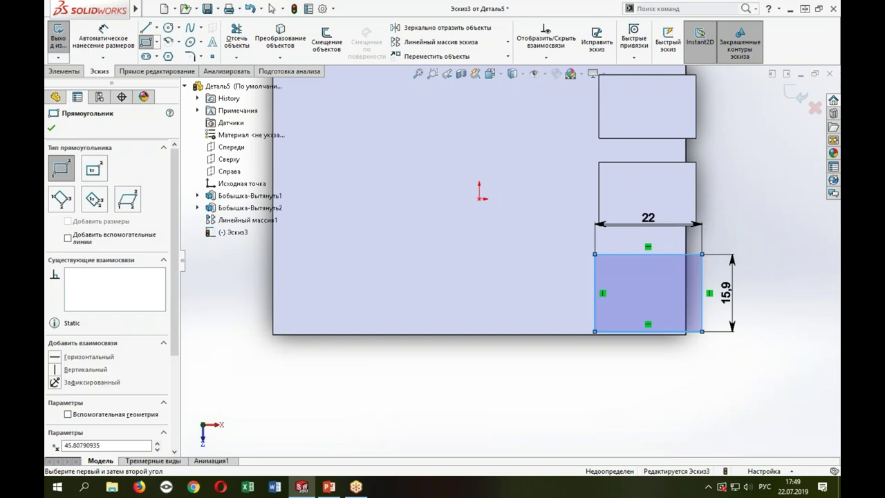
pyautogui.press('Escape')
pyautogui.scroll(3, 676, 276)
pyautogui.scroll(-2, 676, 275)
pyautogui.press('s')
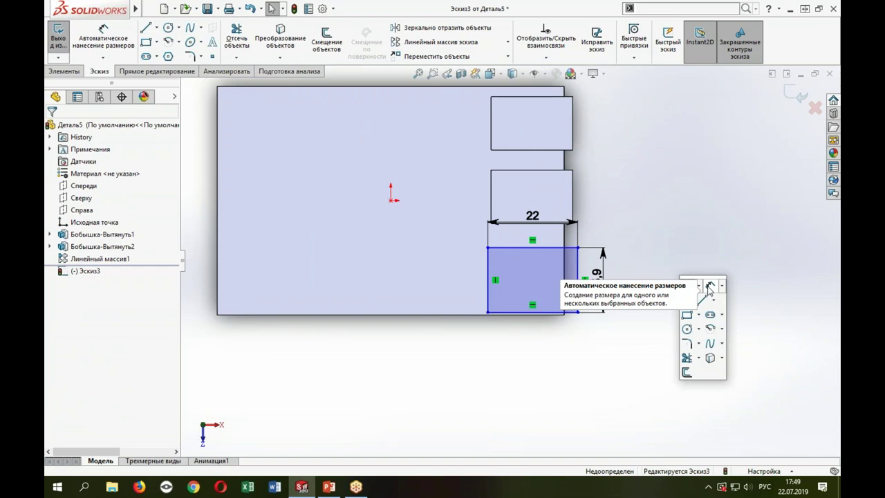
# Step: Dimension a 4.2 mm gap between the rectangle's top edge and the block's bottom edge
pyautogui.click(710, 287)
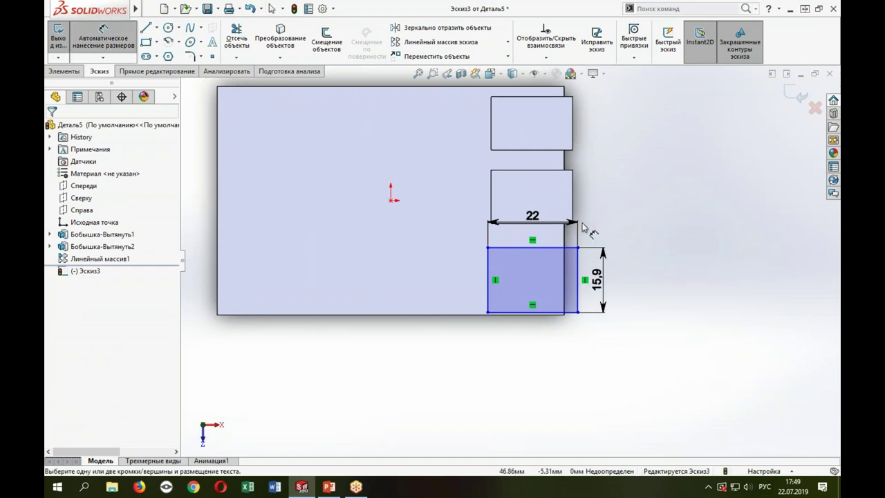
pyautogui.scroll(-3, 582, 228)
pyautogui.click(524, 301)
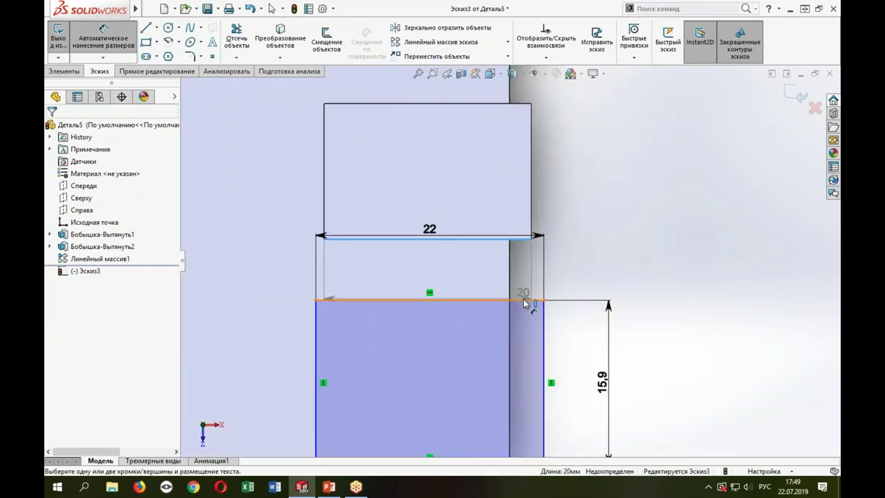
pyautogui.click(524, 300)
pyautogui.click(592, 275)
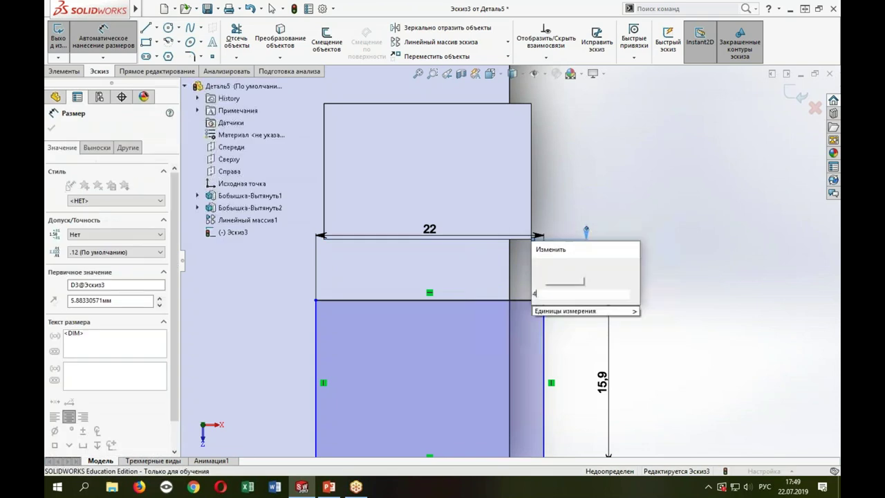
pyautogui.write('4.2')
pyautogui.press('Return')
pyautogui.scroll(3, 509, 236)
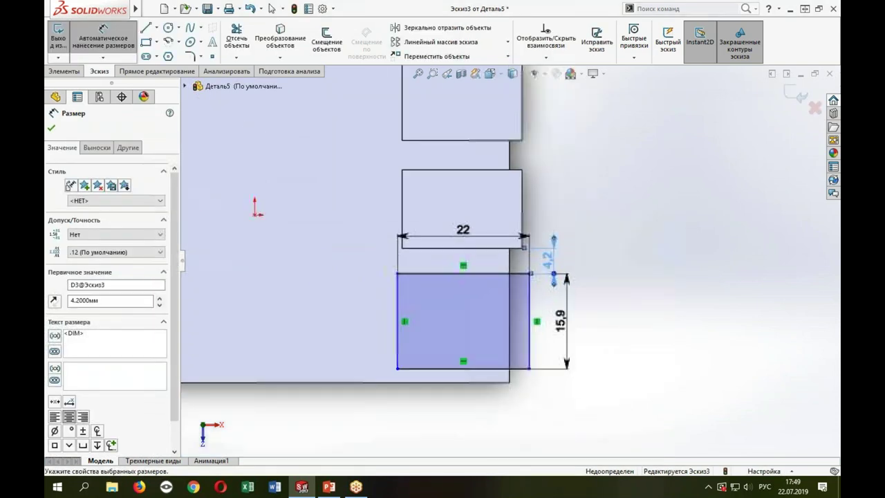
pyautogui.press('Escape')
# Step: Drag the rectangle into line beneath the block and move the 22 dimension clear
pyautogui.moveTo(526, 302); pyautogui.dragTo(495, 302)
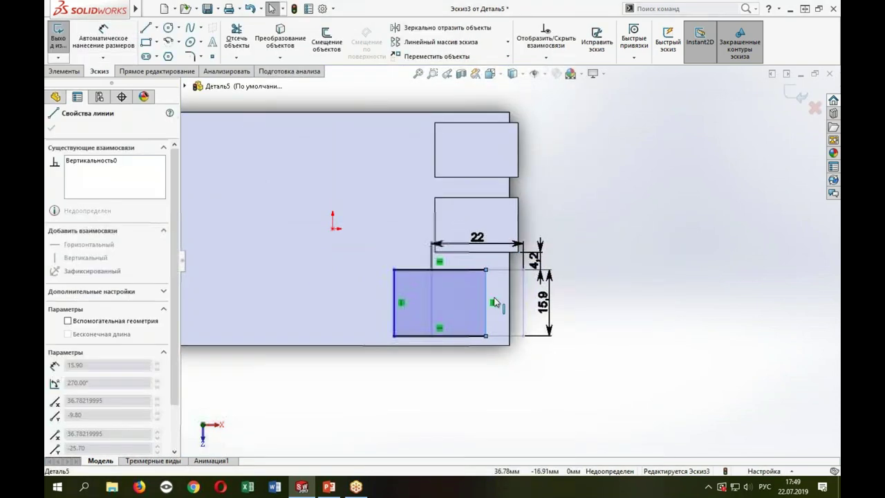
pyautogui.moveTo(495, 302)
pyautogui.mouseDown()
pyautogui.moveTo(505, 339)
pyautogui.moveTo(523, 351)
pyautogui.mouseUp()
pyautogui.click(523, 351)
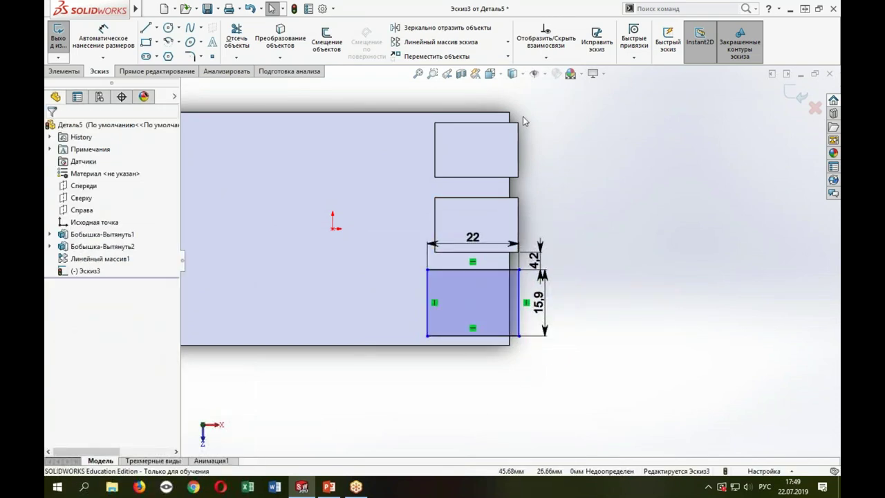
pyautogui.moveTo(482, 245); pyautogui.dragTo(482, 231)
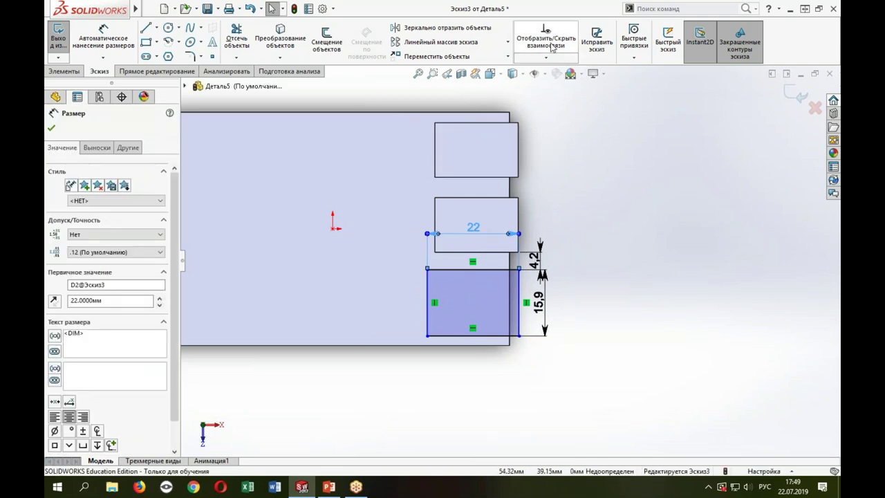
pyautogui.click(570, 162)
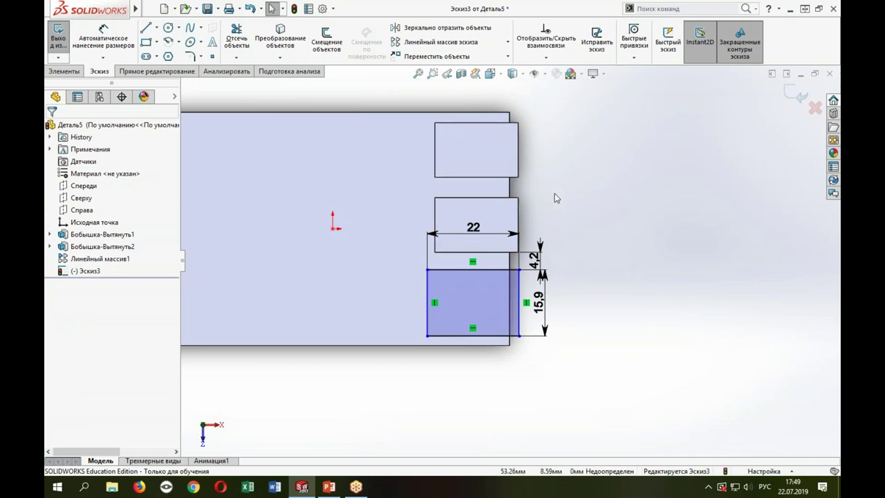
pyautogui.scroll(-1, 556, 199)
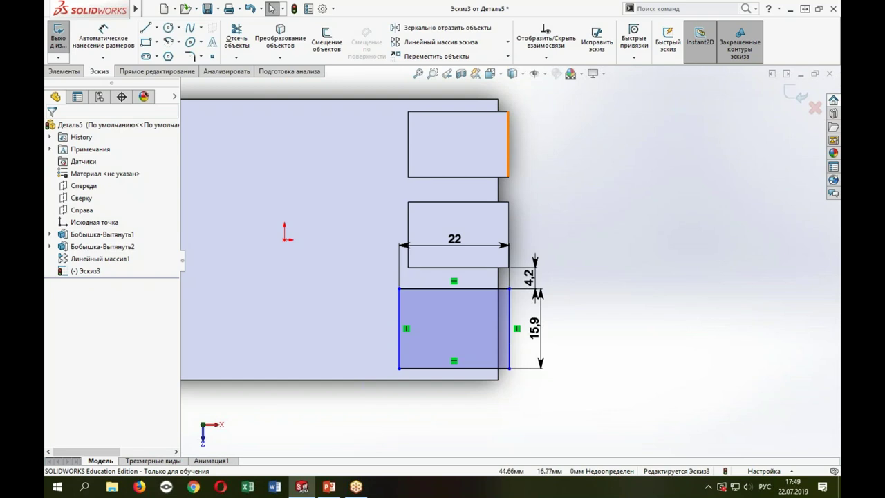
pyautogui.keyDown('ctrl'); pyautogui.click(509, 328); pyautogui.keyUp('ctrl')
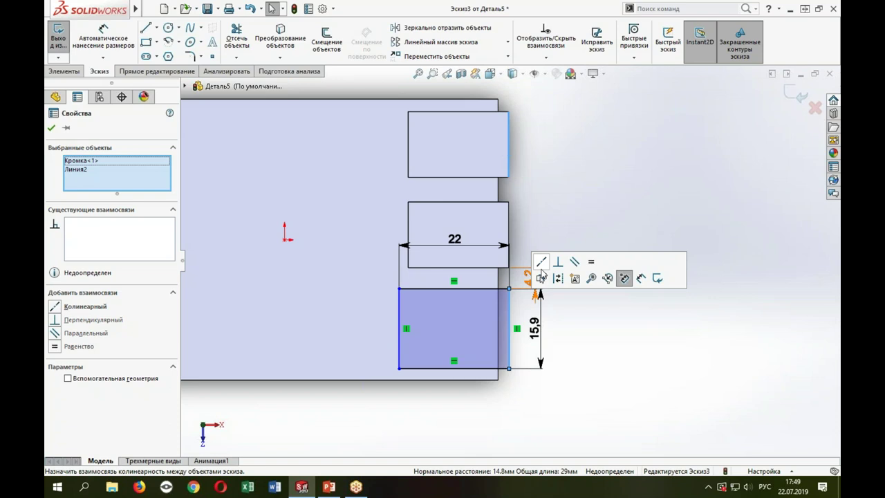
# Step: Make the rectangle's right side collinear with the board edge, fully defining Sketch3
pyautogui.click(542, 263)
pyautogui.click(605, 368)
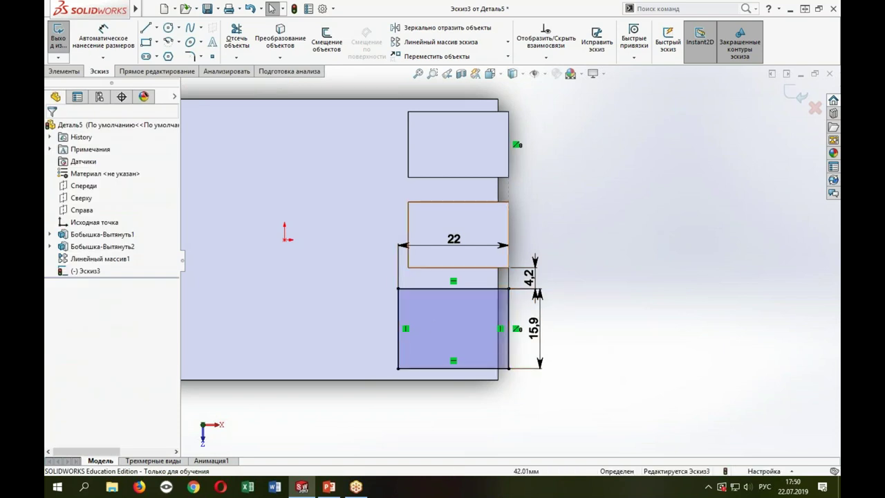
pyautogui.scroll(2, 508, 260)
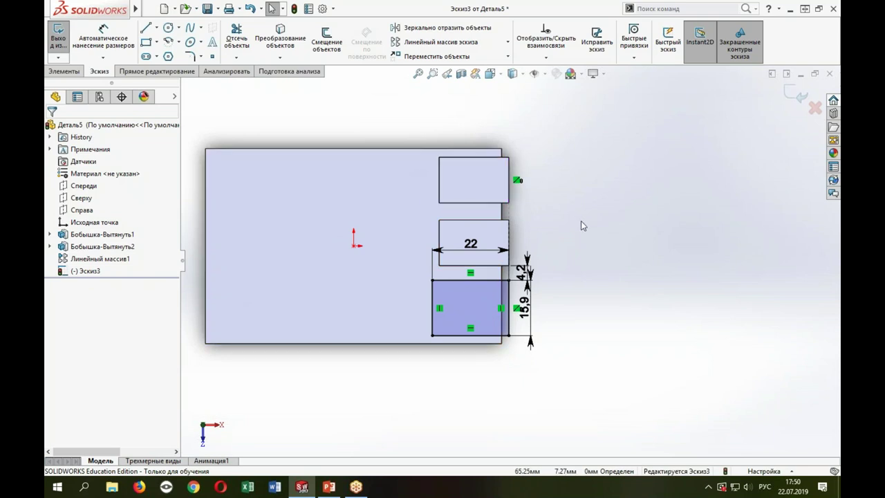
# Step: Extrude the Sketch3 rectangle 12 mm as Boss-Extrude3, forming the third connector block
pyautogui.press('e')
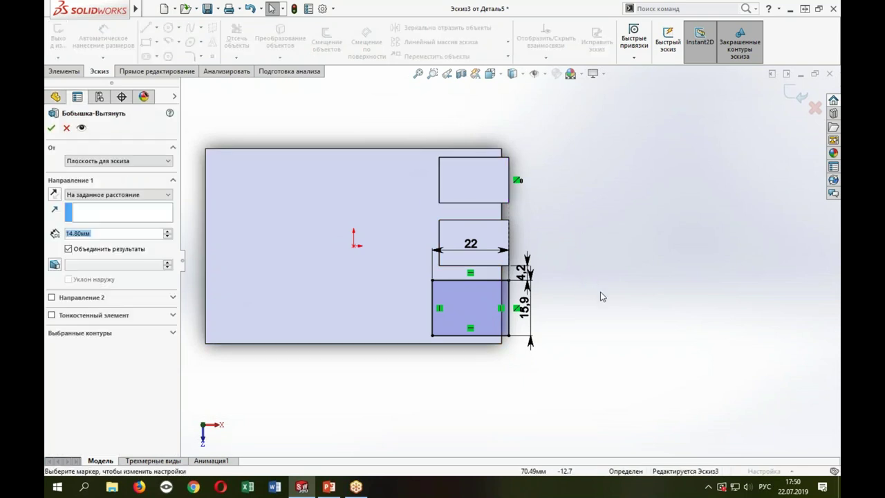
pyautogui.moveTo(600, 296)
pyautogui.mouseDown(button='middle')
pyautogui.moveTo(554, 227)
pyautogui.moveTo(579, 238)
pyautogui.mouseUp(button='middle')
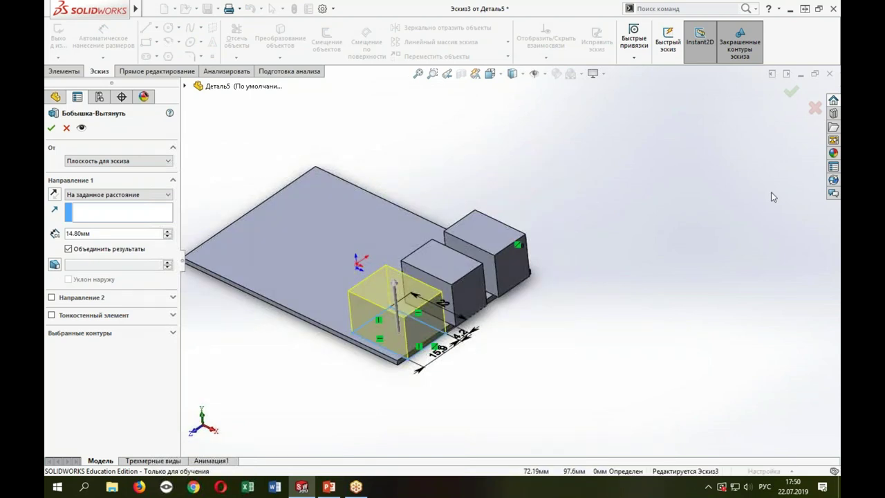
pyautogui.doubleClick(97, 234)
pyautogui.write('12')
pyautogui.press('Return')
pyautogui.press('Return')
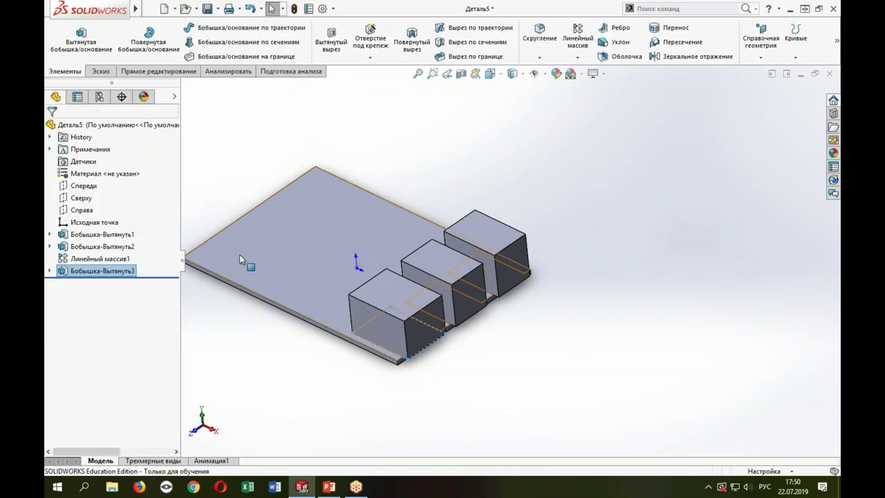
pyautogui.moveTo(240, 259)
pyautogui.mouseDown(button='middle')
pyautogui.moveTo(375, 273)
pyautogui.moveTo(502, 309)
pyautogui.moveTo(490, 360)
pyautogui.moveTo(305, 255)
pyautogui.moveTo(307, 271)
pyautogui.mouseUp(button='middle')
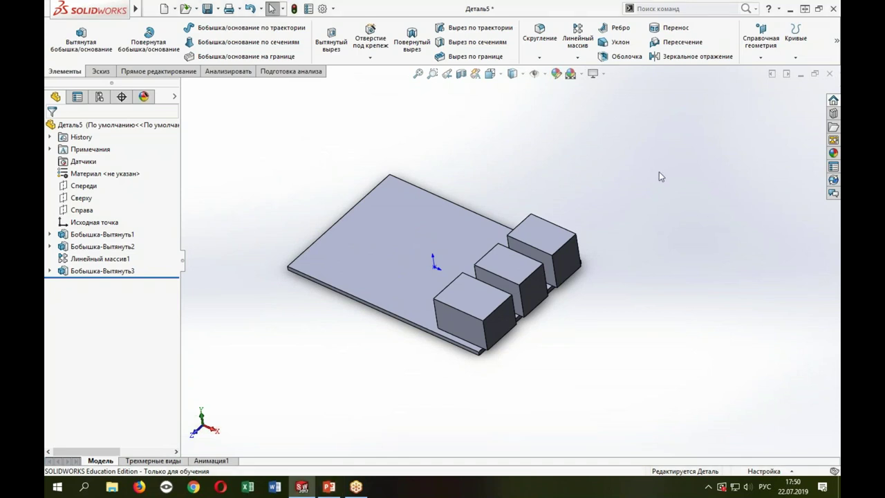
pyautogui.moveTo(449, 121); pyautogui.dragTo(449, 157)
pyautogui.moveTo(475, 118)
pyautogui.mouseDown()
pyautogui.moveTo(475, 156)
pyautogui.moveTo(504, 141)
pyautogui.moveTo(537, 159)
pyautogui.moveTo(553, 153)
pyautogui.mouseUp()
pyautogui.moveTo(567, 137)
pyautogui.mouseDown()
pyautogui.moveTo(627, 142)
pyautogui.moveTo(599, 166)
pyautogui.mouseUp()
pyautogui.moveTo(664, 122)
pyautogui.mouseDown()
pyautogui.moveTo(642, 158)
pyautogui.moveTo(646, 170)
pyautogui.mouseUp()
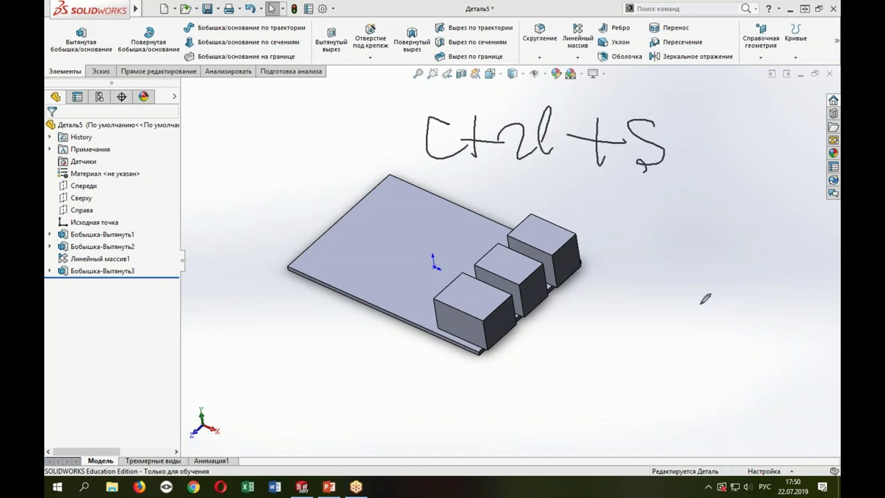
pyautogui.press('Escape')
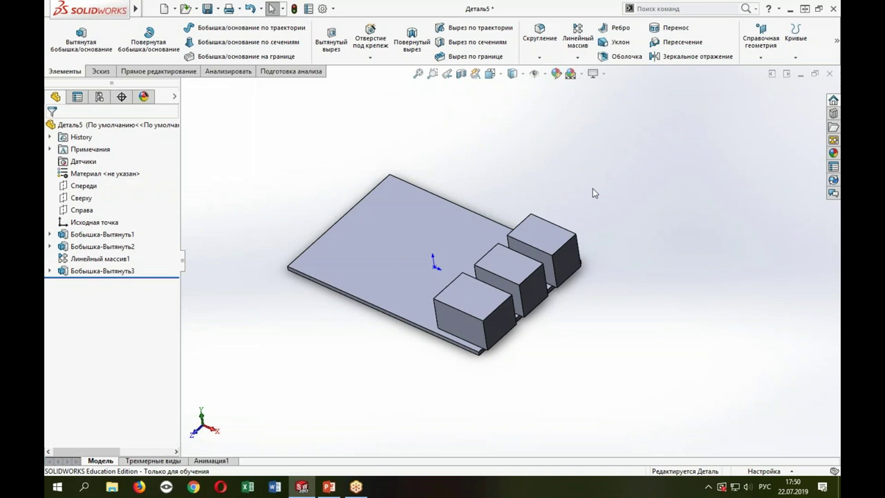
pyautogui.hotkey('ctrl', 's')
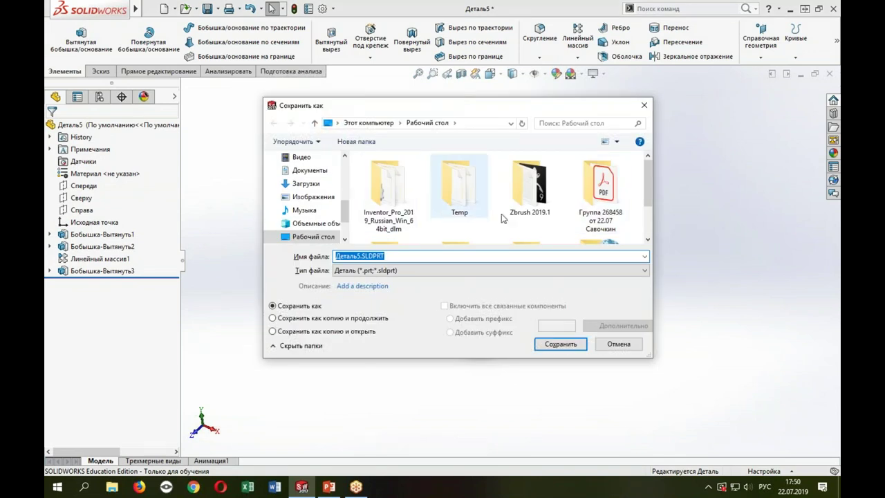
# Step: Save the part as 'Корпус проработка' in the Корпус для мик folder
pyautogui.scroll(-2, 653, 215)
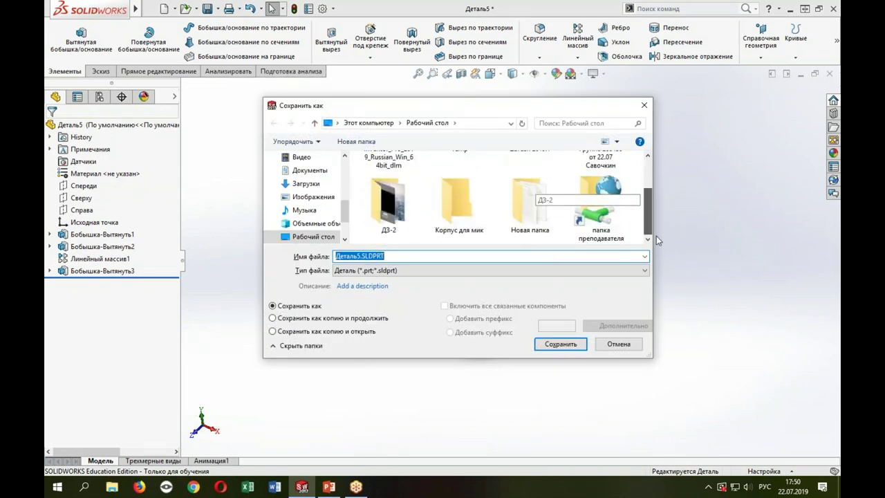
pyautogui.doubleClick(459, 207)
pyautogui.click(358, 255)
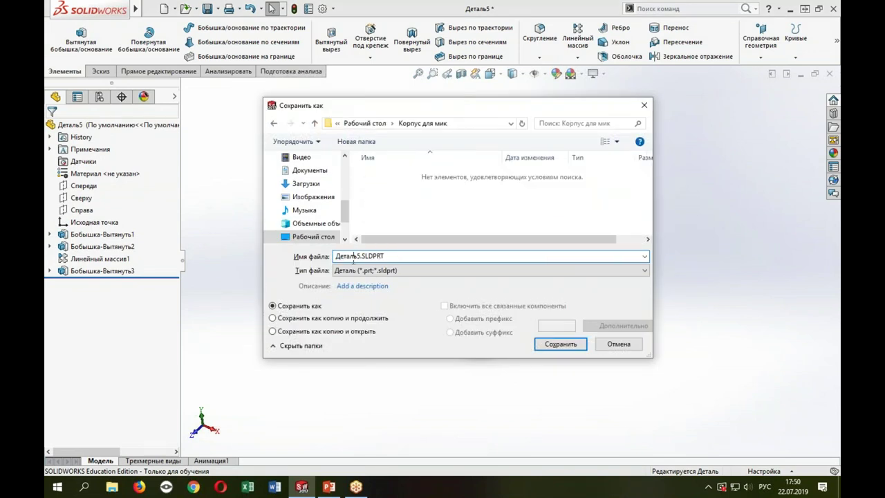
pyautogui.moveTo(359, 256); pyautogui.dragTo(336, 256)
pyautogui.write('Корпус профиль')
pyautogui.press('Return')
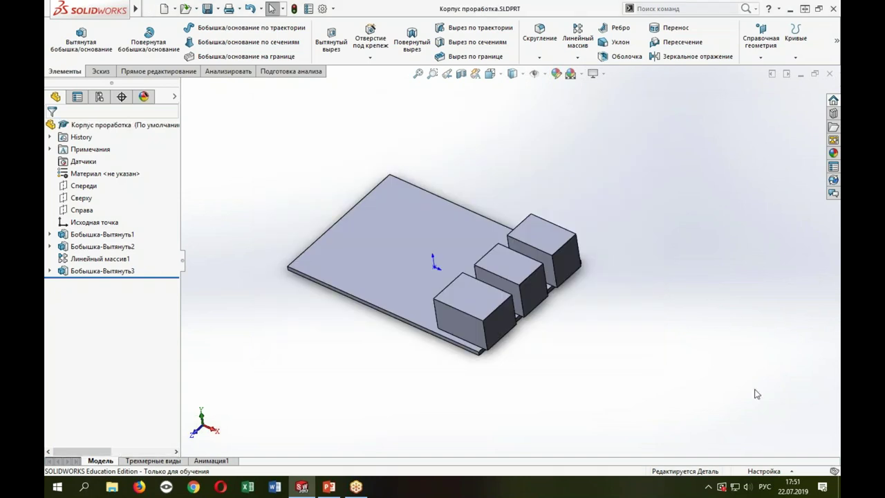
pyautogui.hotkey('ctrl', '2')
# Step: Launch a new Extruded Boss/Base feature, which waits for a sketch plane
pyautogui.moveTo(439, 4)
pyautogui.mouseDown()
pyautogui.moveTo(442, 19)
pyautogui.moveTo(519, 18)
pyautogui.moveTo(530, 2)
pyautogui.moveTo(438, 6)
pyautogui.mouseUp()
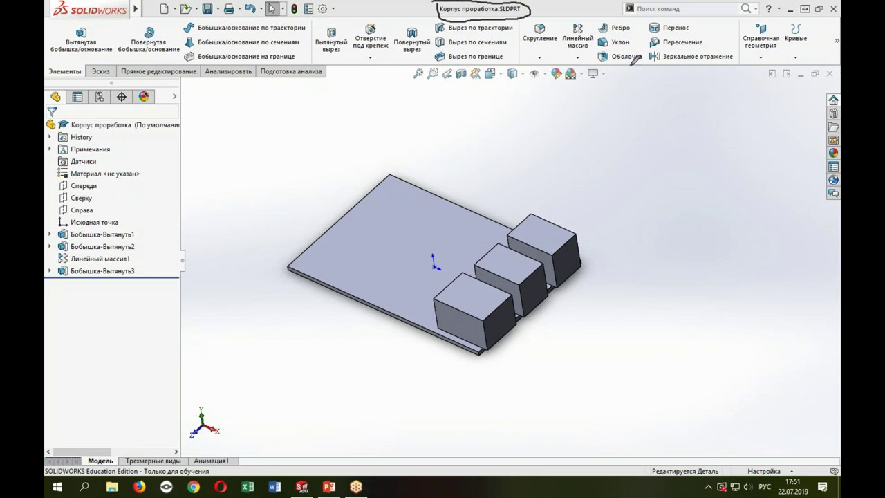
pyautogui.press('Escape')
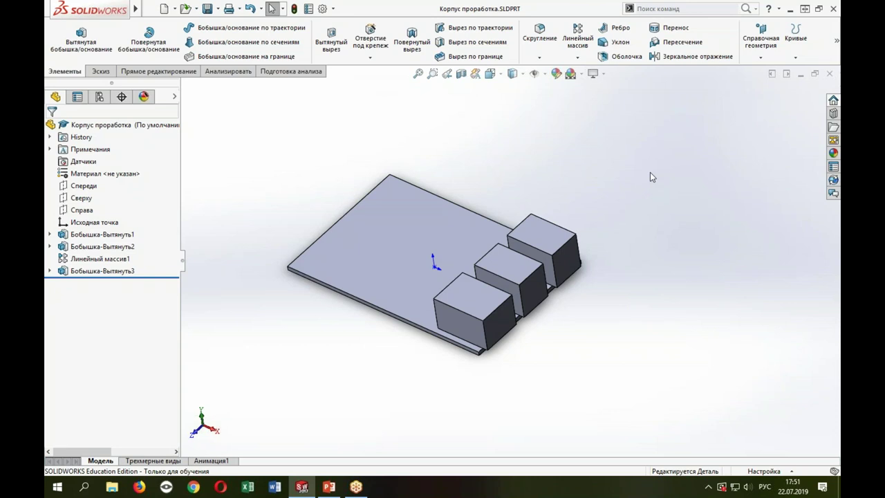
pyautogui.press('s')
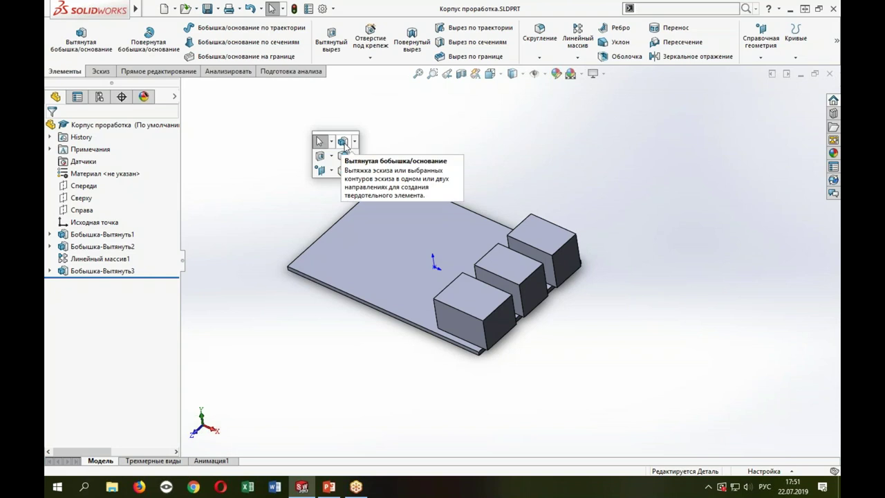
pyautogui.click(343, 143)
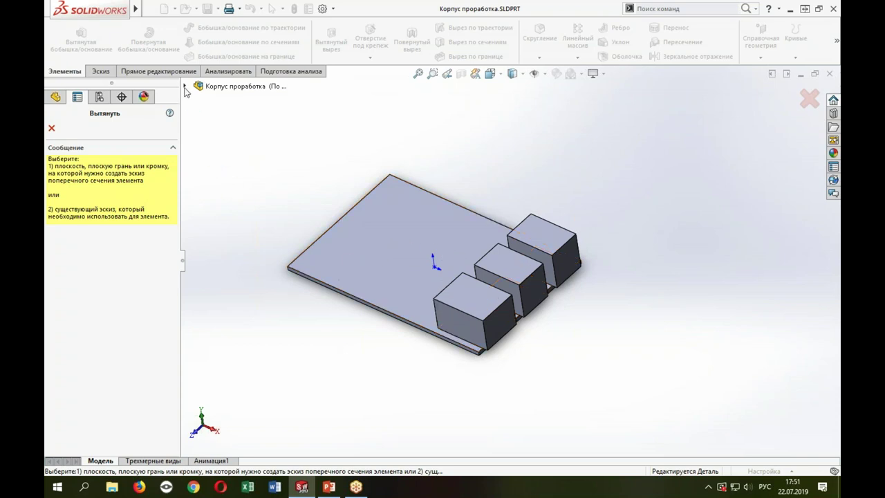
pyautogui.moveTo(314, 241); pyautogui.dragTo(302, 203, button='middle')
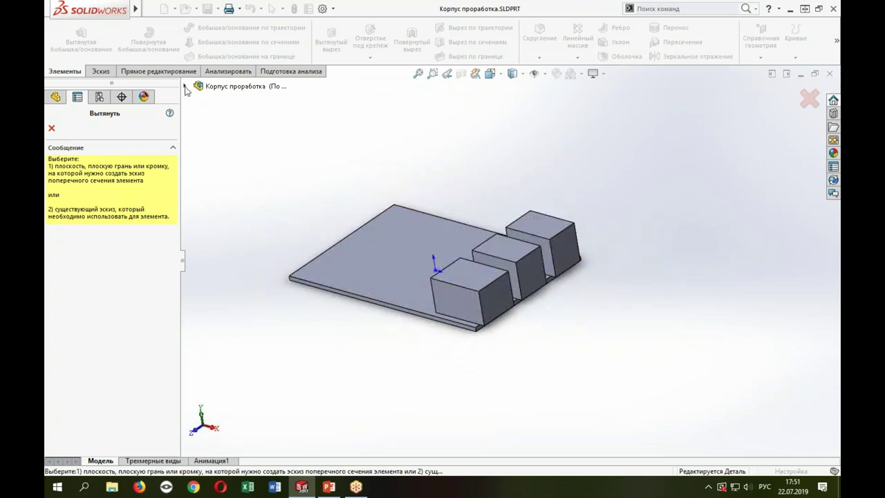
# Step: Open Sketch4 on the Top plane and view the board from below
pyautogui.click(187, 90)
pyautogui.click(228, 161)
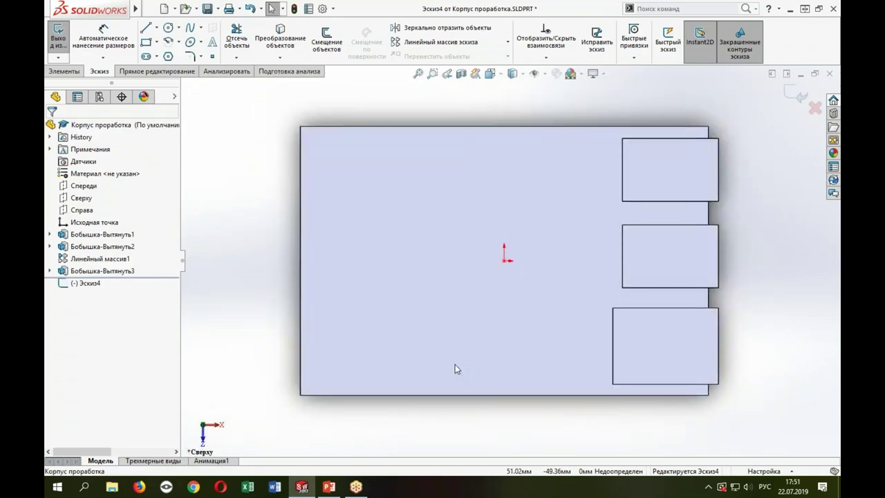
pyautogui.hotkey('ctrl', '8')
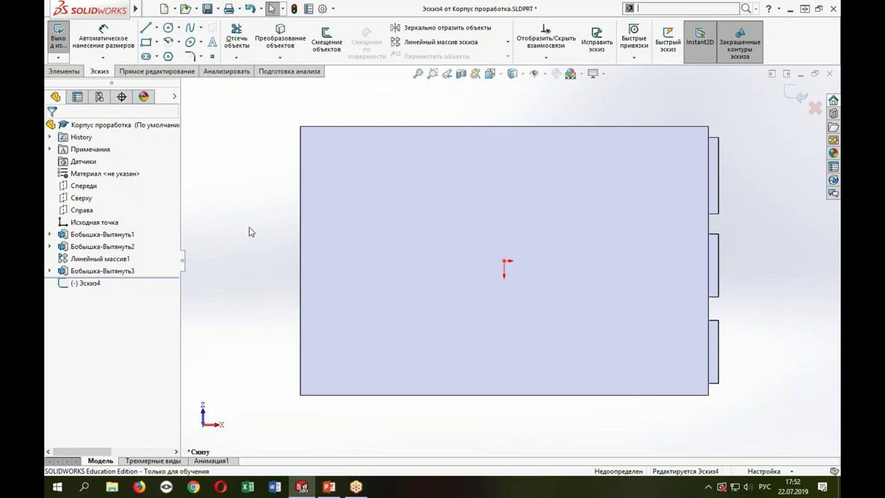
pyautogui.press('s')
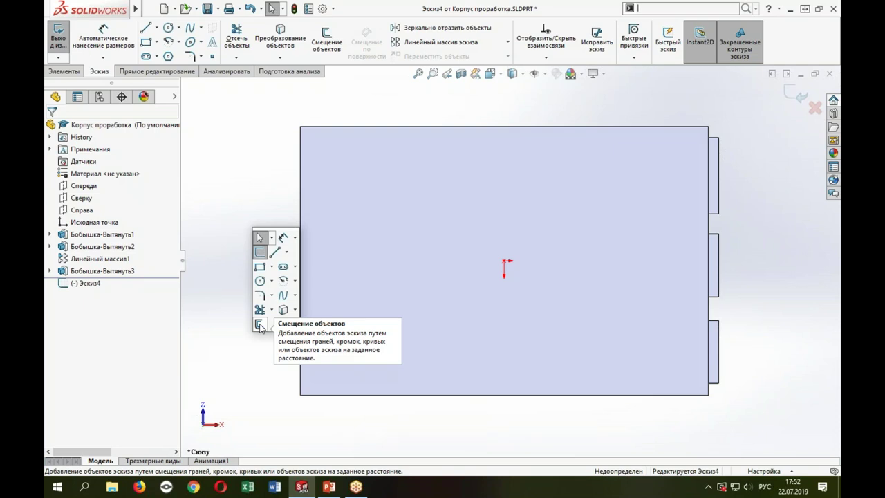
# Step: Offset the board's outline 1.5 mm outward into Sketch4, previewing a 13.50 mm boss
pyautogui.click(260, 324)
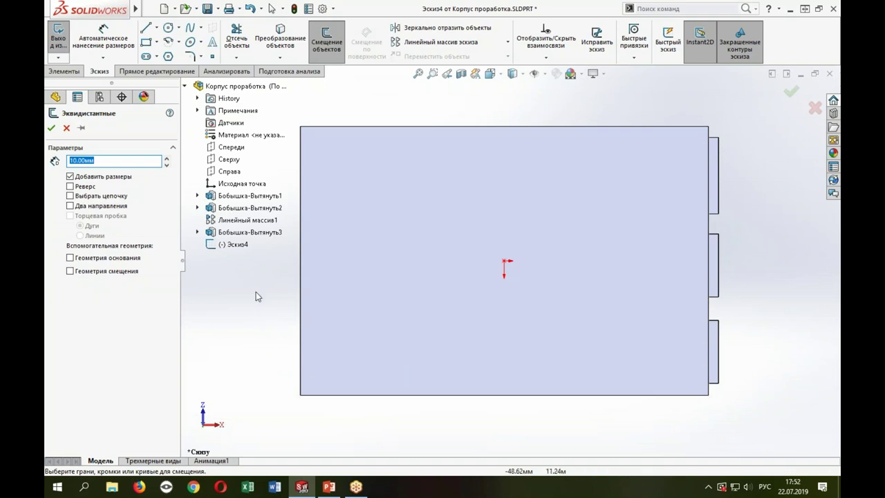
pyautogui.write('1.5')
pyautogui.press('Return')
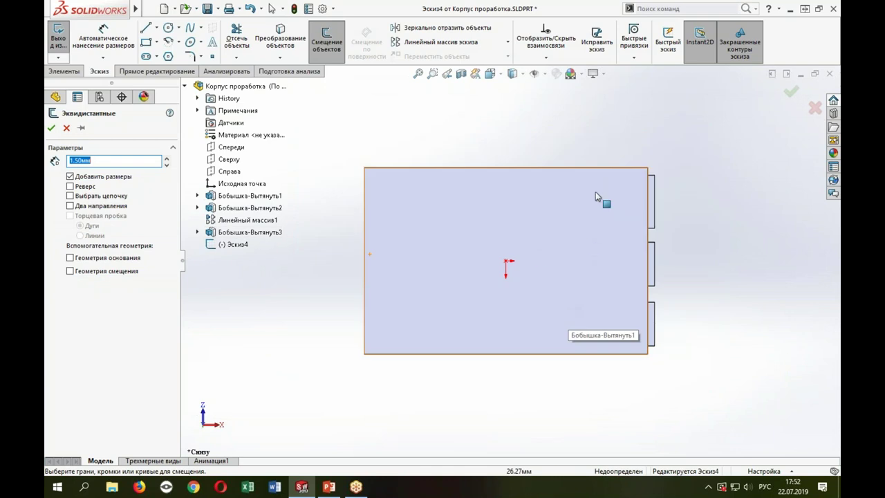
pyautogui.click(563, 213)
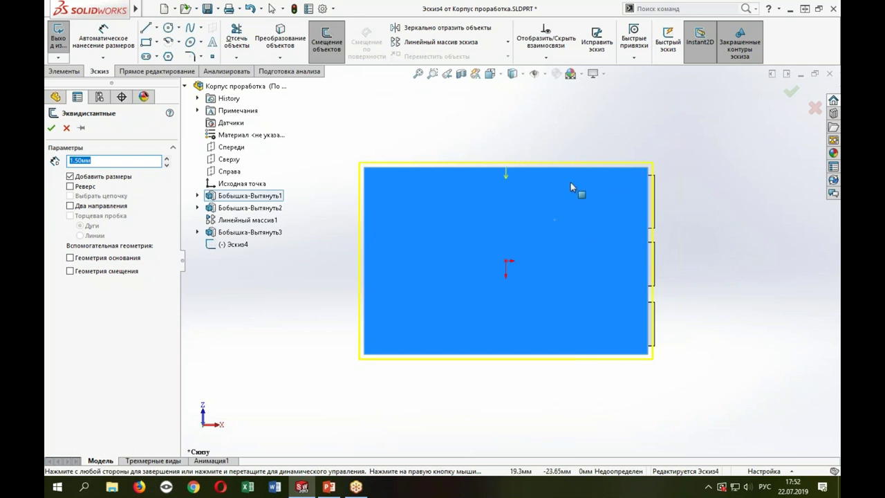
pyautogui.click(70, 187)
pyautogui.click(69, 187)
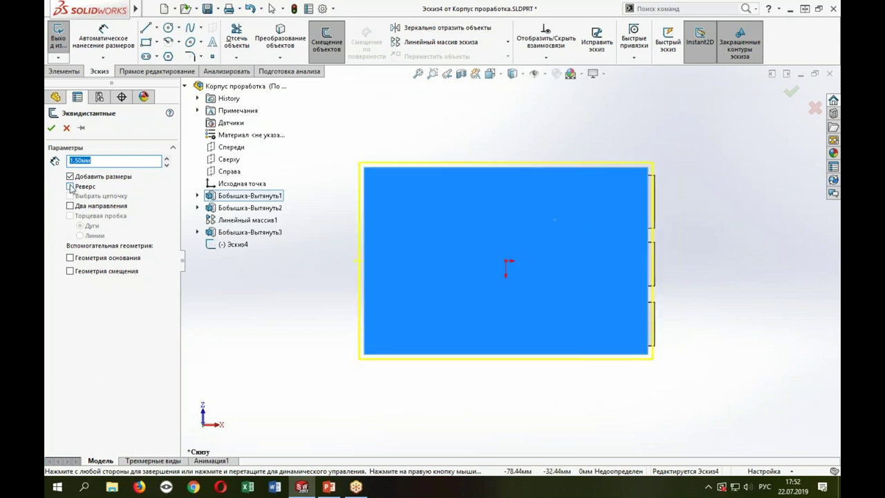
pyautogui.click(427, 178)
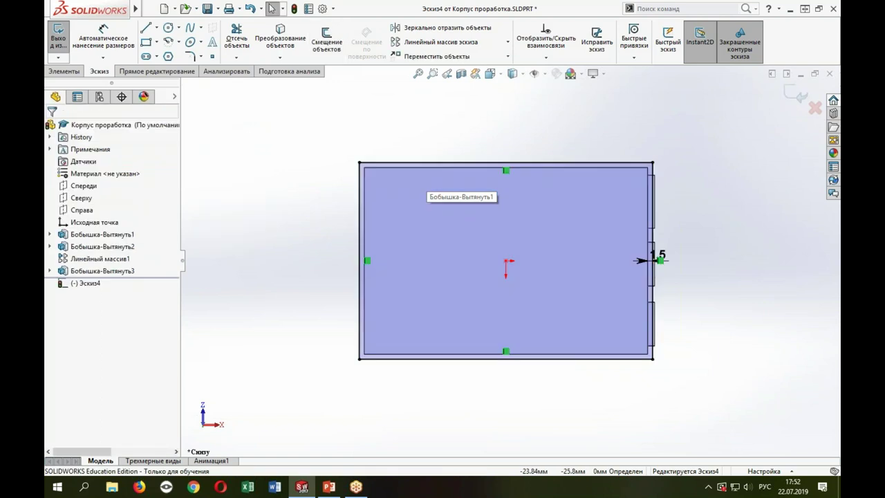
pyautogui.moveTo(657, 263)
pyautogui.mouseDown(button='middle')
pyautogui.moveTo(660, 309)
pyautogui.moveTo(592, 419)
pyautogui.moveTo(642, 352)
pyautogui.moveTo(621, 332)
pyautogui.moveTo(625, 351)
pyautogui.mouseUp(button='middle')
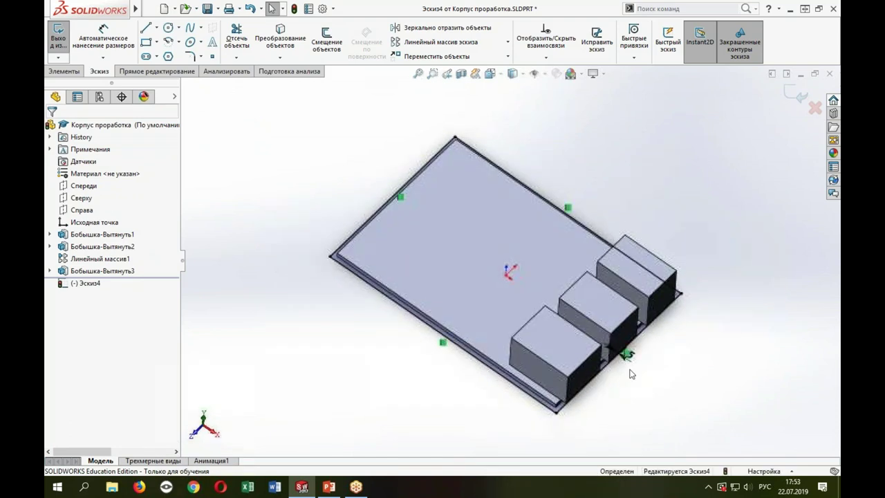
pyautogui.scroll(-5, 588, 307)
pyautogui.scroll(3, 588, 309)
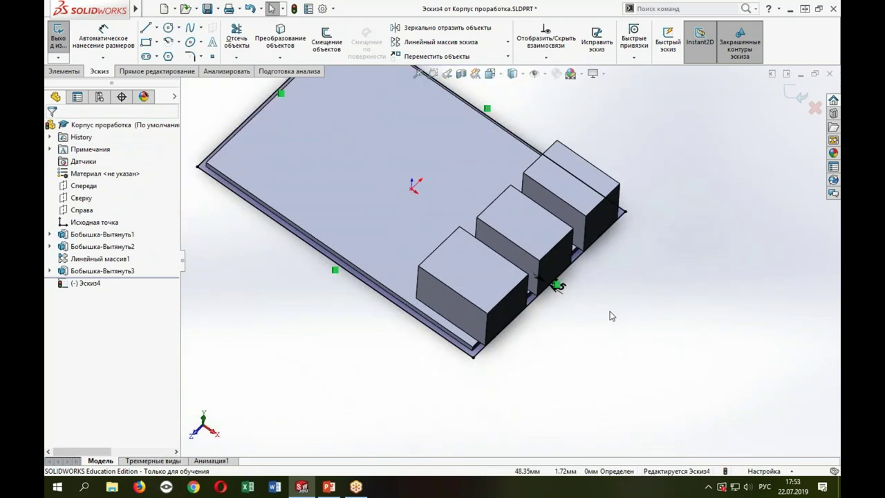
pyautogui.moveTo(611, 315)
pyautogui.mouseDown(button='middle')
pyautogui.moveTo(489, 186)
pyautogui.moveTo(515, 227)
pyautogui.mouseUp(button='middle')
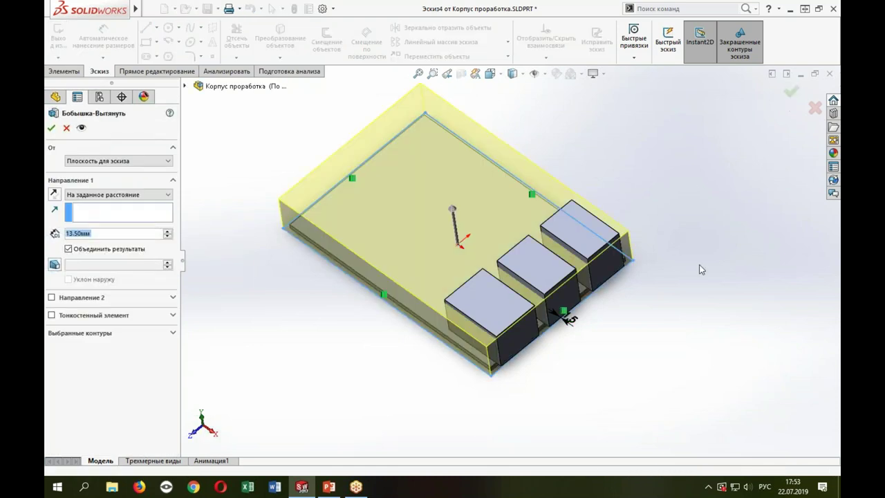
# Step: Set Direction 1 to Up To Surface, ending at the rear connector box's top face
pyautogui.moveTo(694, 189); pyautogui.dragTo(712, 173, button='middle')
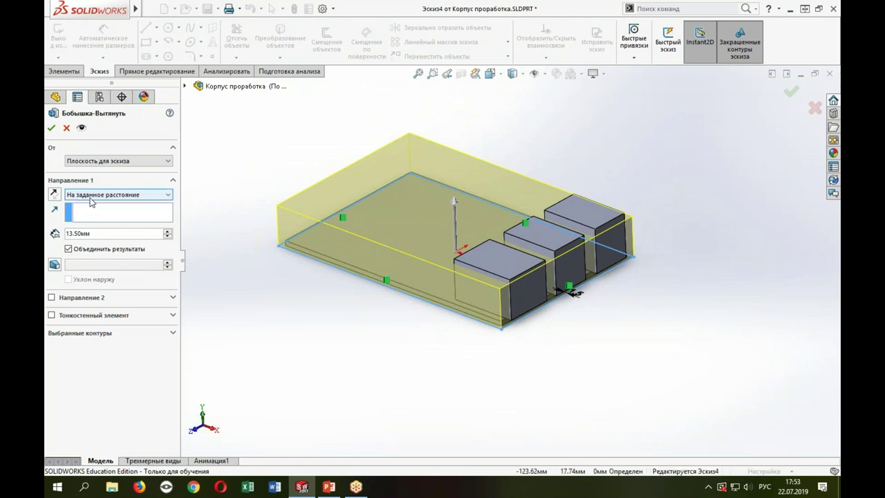
pyautogui.click(115, 198)
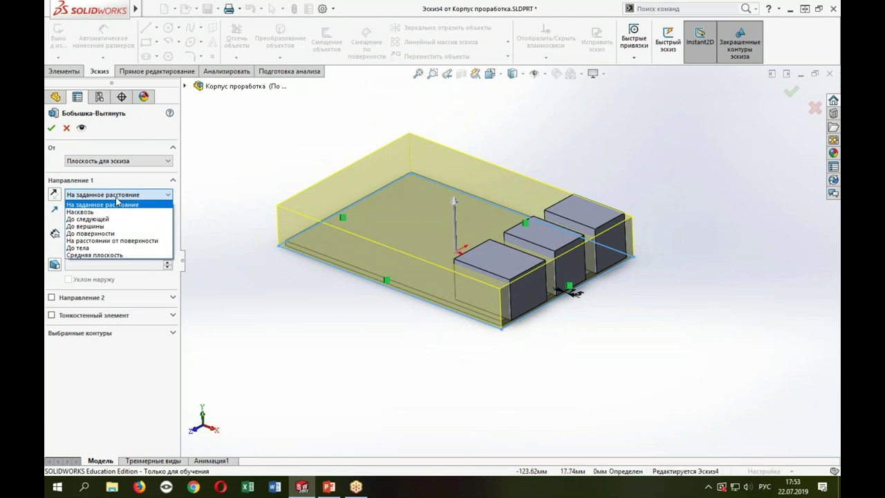
pyautogui.click(111, 234)
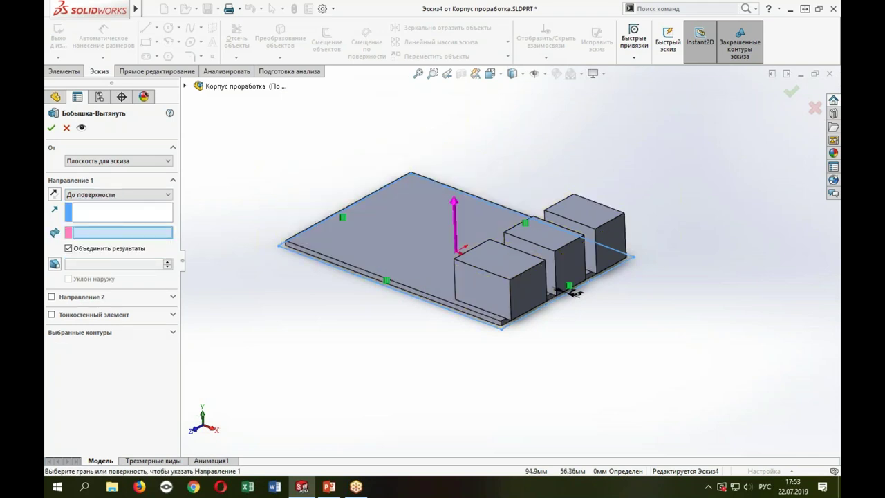
pyautogui.moveTo(548, 209)
pyautogui.mouseDown()
pyautogui.moveTo(632, 197)
pyautogui.moveTo(563, 206)
pyautogui.mouseUp()
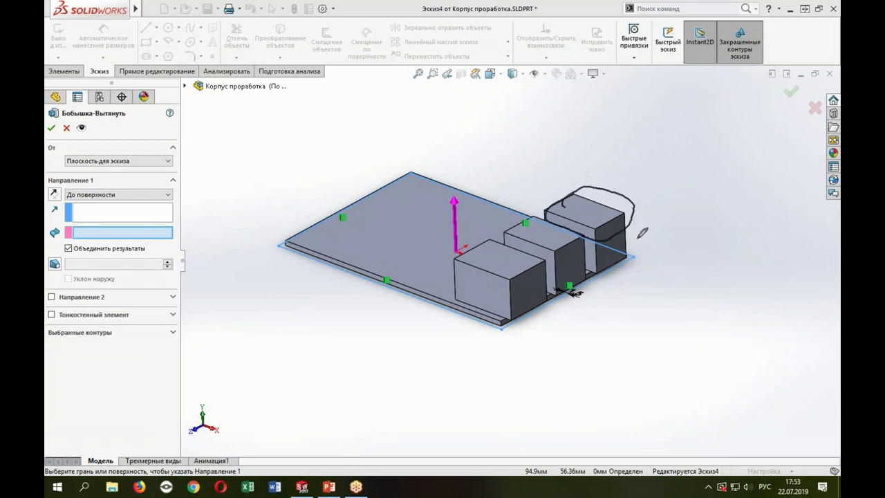
pyautogui.press('Escape')
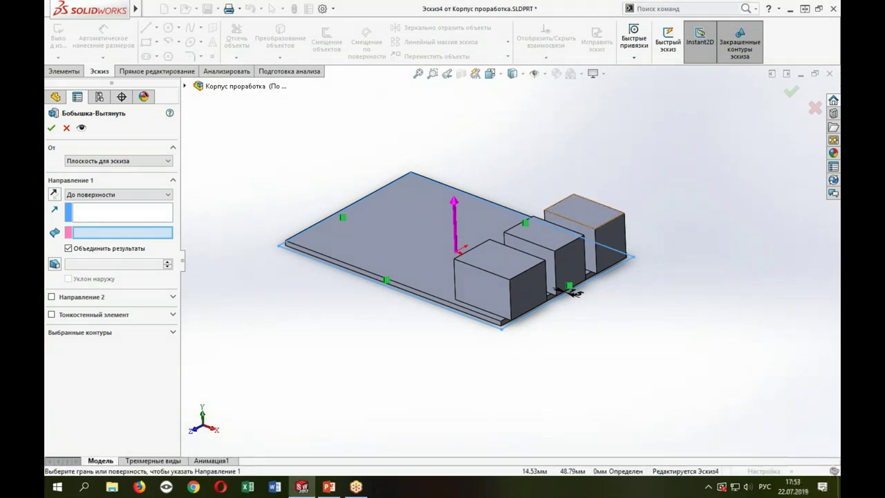
pyautogui.click(598, 218)
pyautogui.moveTo(571, 292)
pyautogui.mouseDown(button='middle')
pyautogui.moveTo(549, 359)
pyautogui.moveTo(598, 233)
pyautogui.moveTo(545, 339)
pyautogui.moveTo(566, 299)
pyautogui.mouseUp(button='middle')
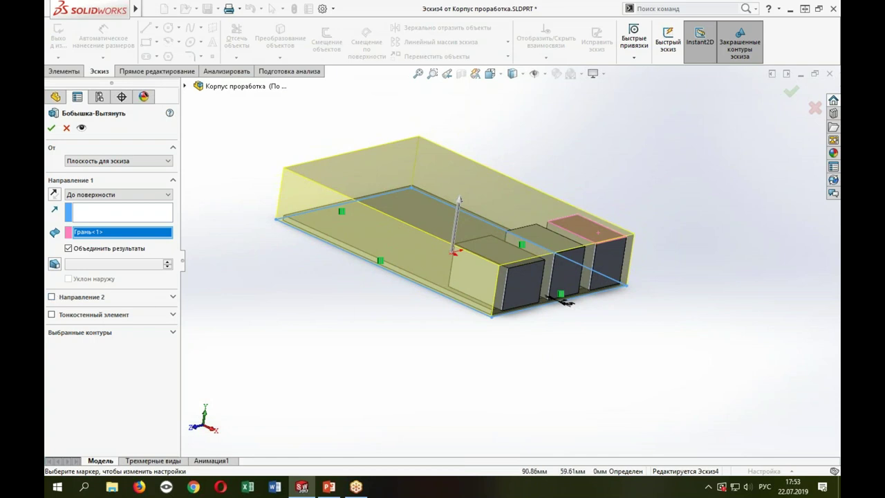
# Step: Enable Direction 2 with a 3.00 mm downward depth
pyautogui.moveTo(73, 279)
pyautogui.mouseDown()
pyautogui.moveTo(83, 307)
pyautogui.moveTo(55, 277)
pyautogui.mouseUp()
pyautogui.press('Escape')
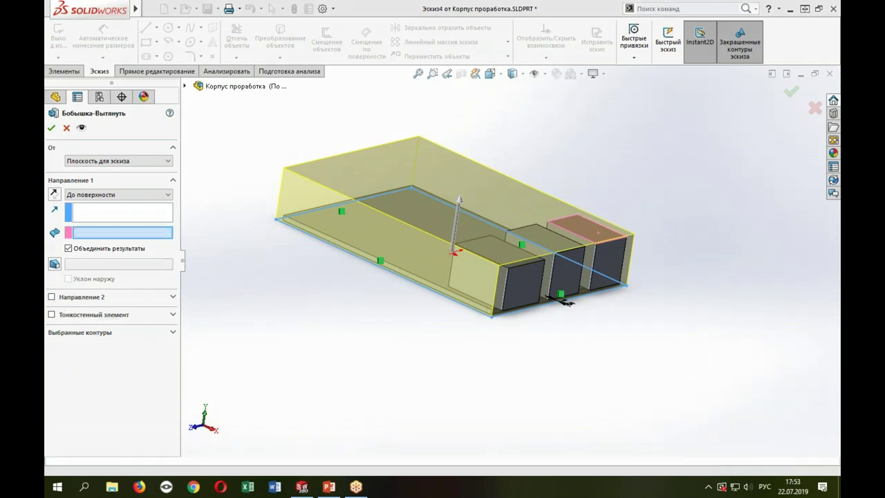
pyautogui.click(52, 296)
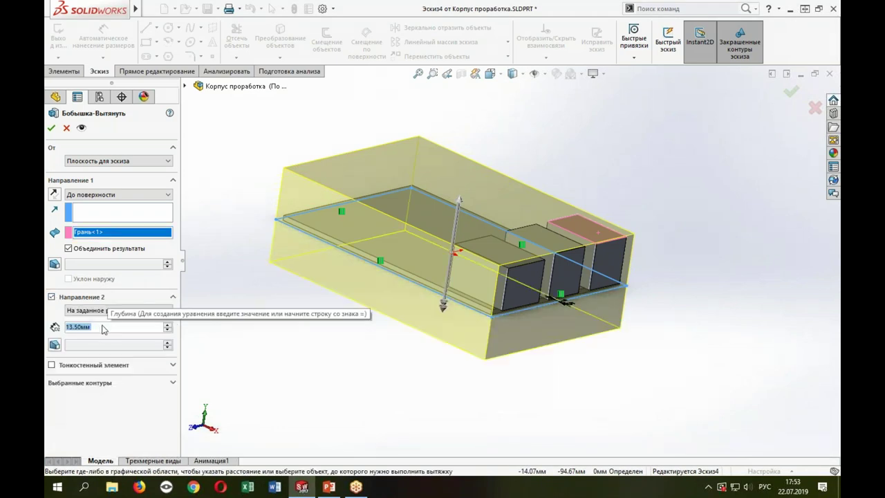
pyautogui.write('3')
pyautogui.press('Return')
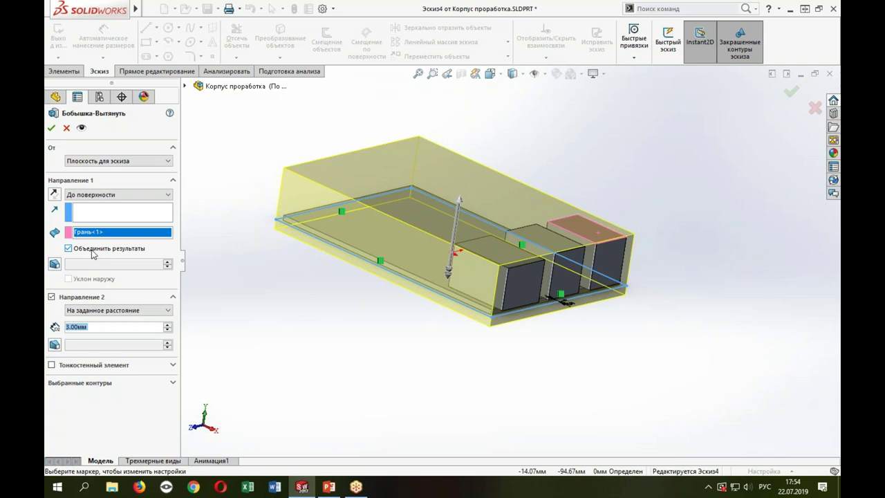
# Step: Uncheck Merge result so the enclosure stays a separate body from the board
pyautogui.click(92, 249)
# Step: Accept the enclosure extrusion and zoom in on the front connector openings
pyautogui.click(51, 128)
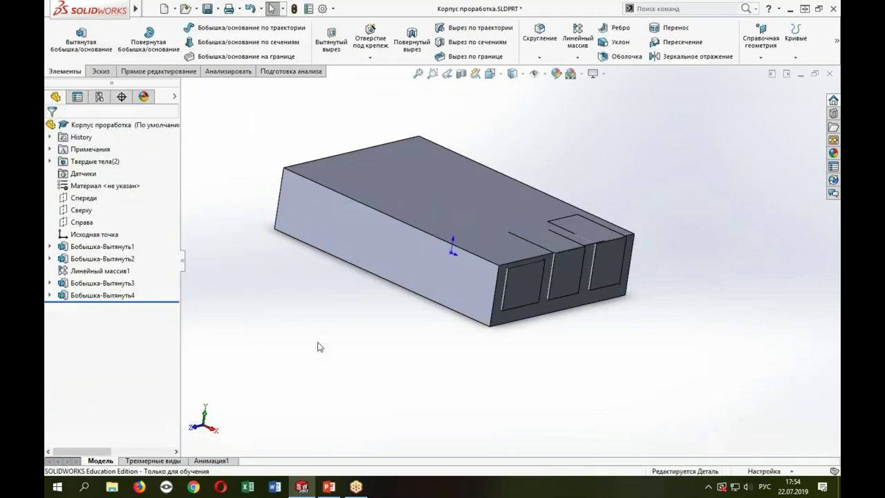
pyautogui.moveTo(559, 371)
pyautogui.mouseDown(button='middle')
pyautogui.moveTo(520, 352)
pyautogui.moveTo(591, 285)
pyautogui.mouseUp(button='middle')
pyautogui.scroll(3, 592, 285)
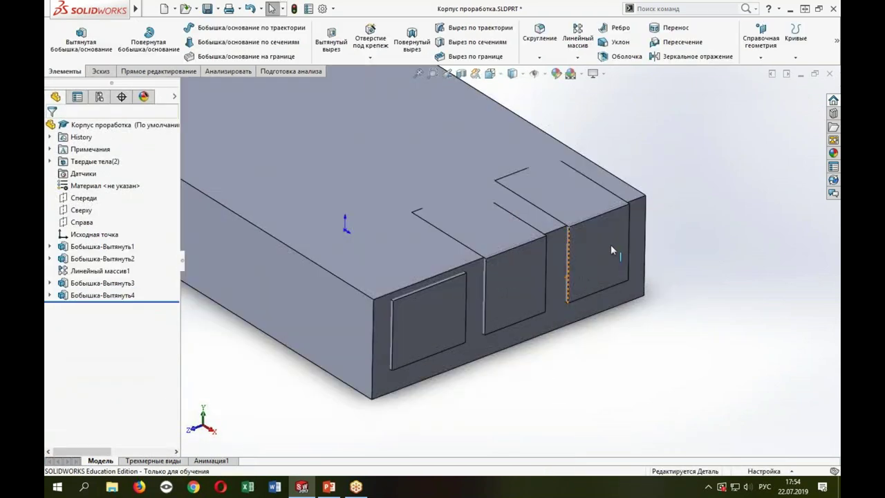
pyautogui.scroll(-3, 510, 259)
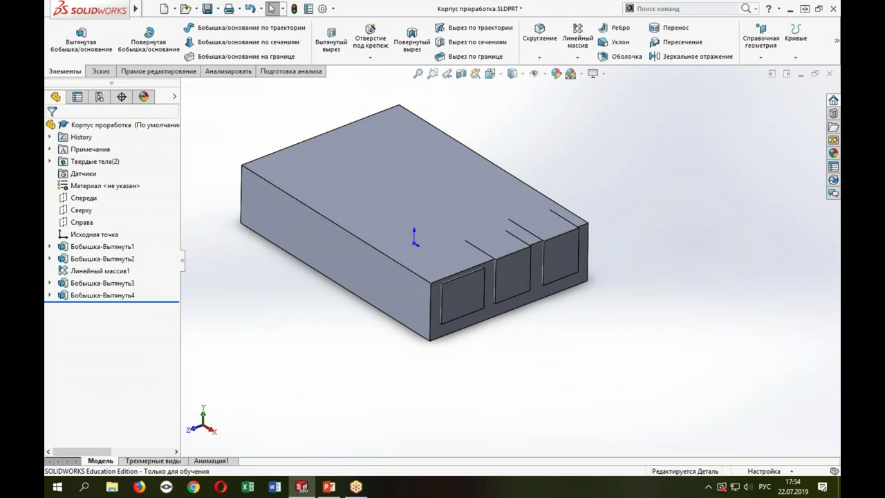
# Step: Expand Solid Bodies (2) and highlight Бобышка-Вытянуть3 and Бобышка-Вытянуть4 in turn
pyautogui.moveTo(72, 166); pyautogui.dragTo(50, 166)
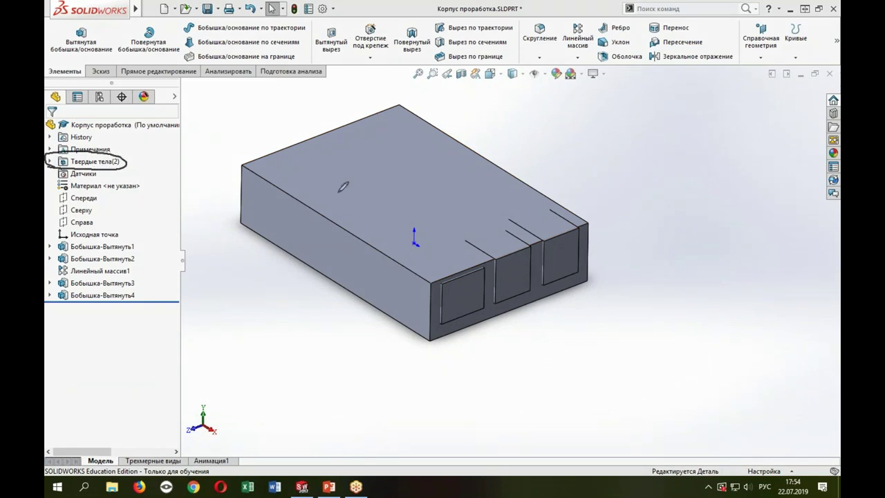
pyautogui.press('Escape')
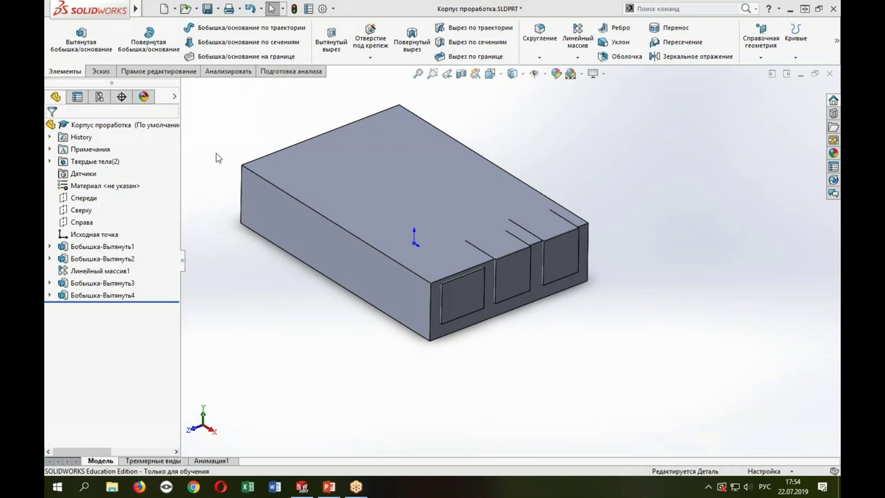
pyautogui.click(49, 161)
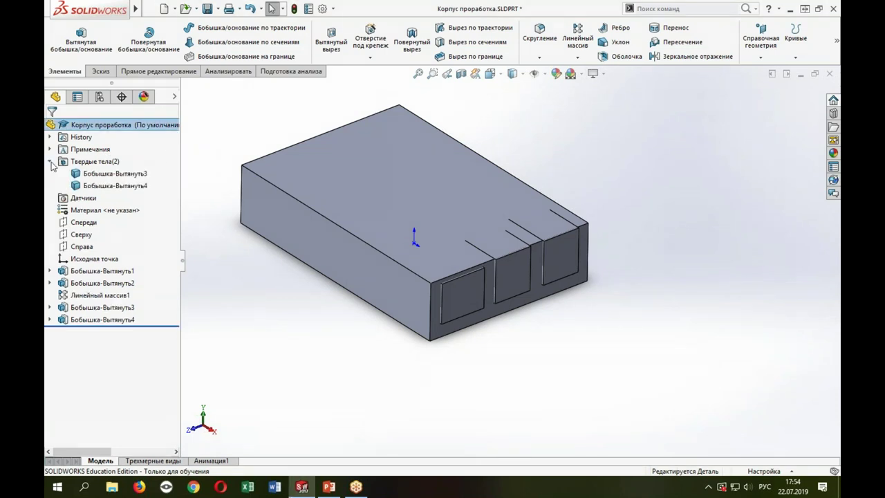
pyautogui.click(104, 174)
pyautogui.click(104, 185)
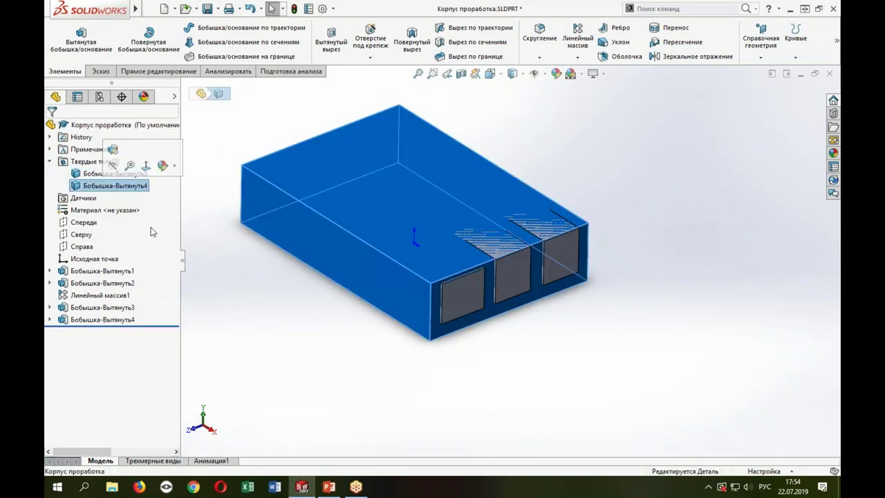
pyautogui.click(270, 329)
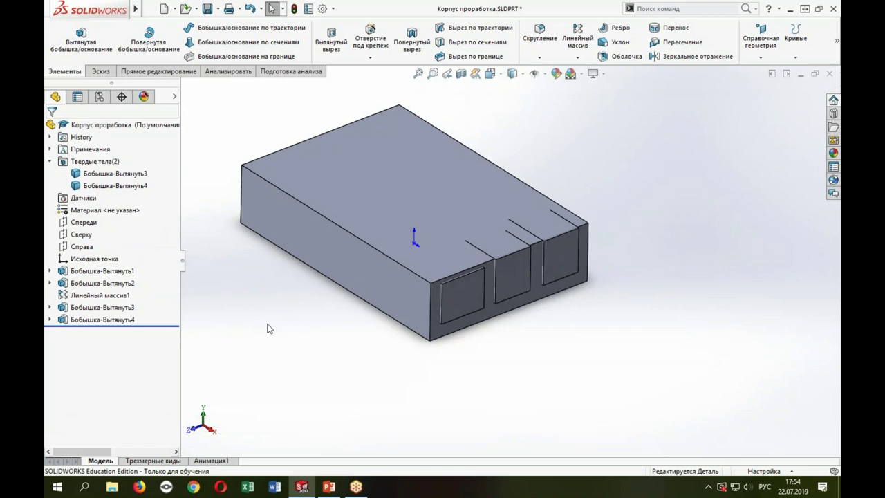
# Step: Save the Корпус проработка part
pyautogui.hotkey('ctrl', 's')
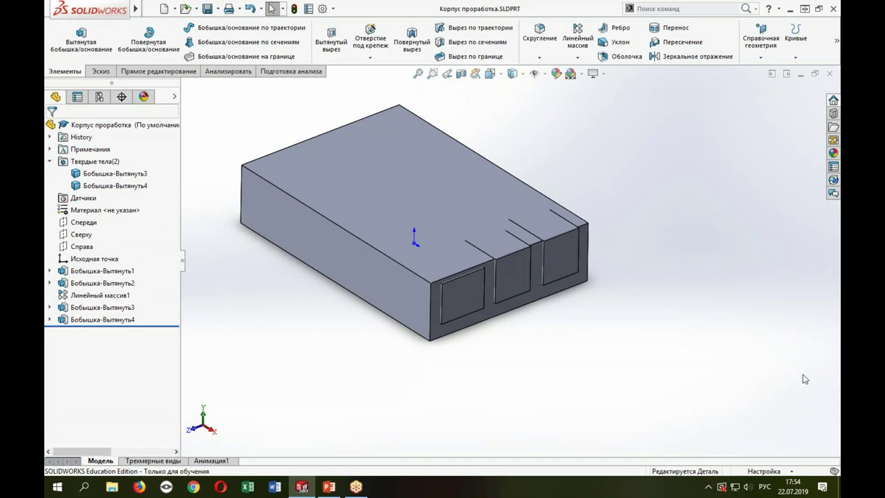
pyautogui.moveTo(484, 325)
pyautogui.mouseDown(button='middle')
pyautogui.moveTo(443, 312)
pyautogui.moveTo(511, 297)
pyautogui.mouseUp(button='middle')
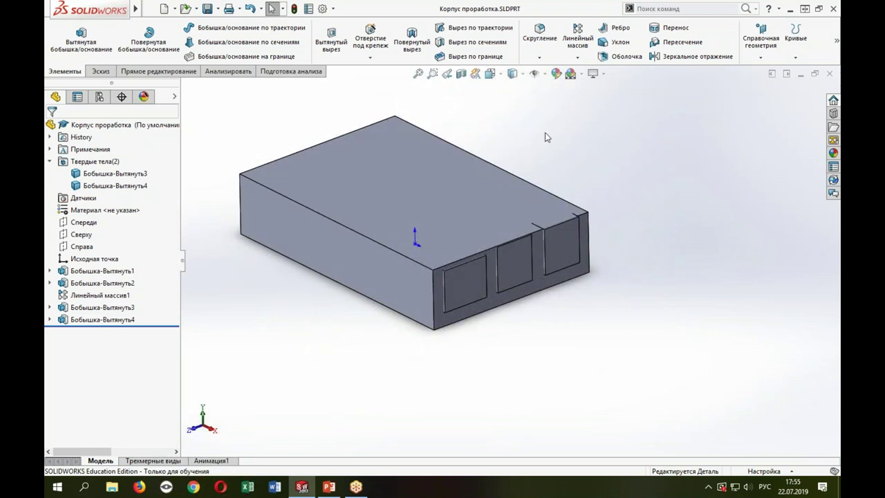
pyautogui.moveTo(461, 85)
pyautogui.mouseDown()
pyautogui.moveTo(477, 72)
pyautogui.moveTo(473, 54)
pyautogui.moveTo(458, 68)
pyautogui.mouseUp()
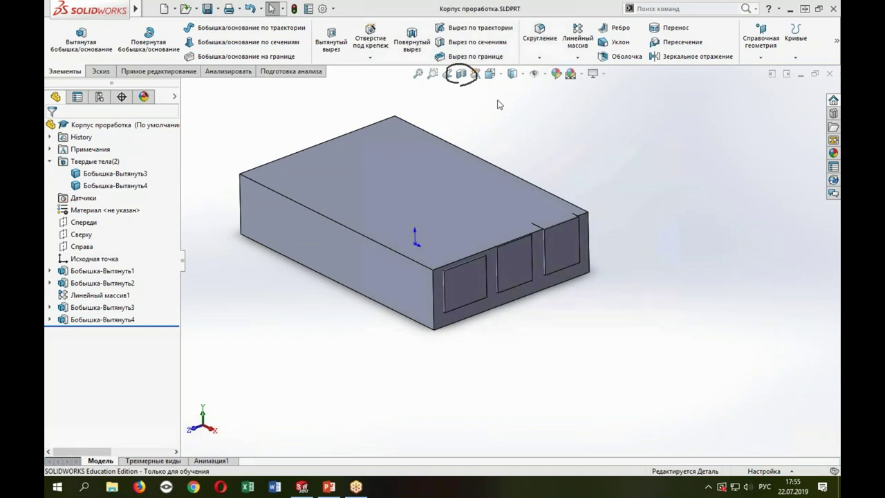
pyautogui.click(460, 76)
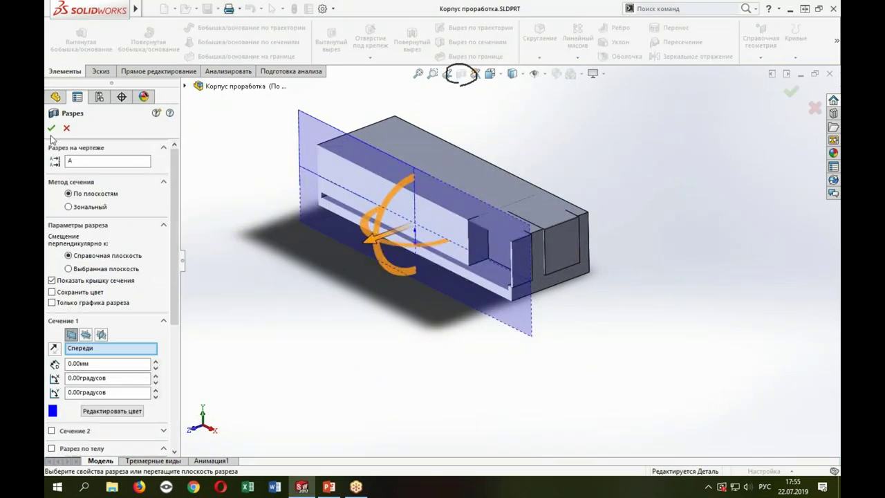
pyautogui.click(51, 128)
pyautogui.moveTo(266, 214)
pyautogui.mouseDown(button='middle')
pyautogui.moveTo(420, 277)
pyautogui.moveTo(426, 291)
pyautogui.moveTo(502, 241)
pyautogui.mouseUp(button='middle')
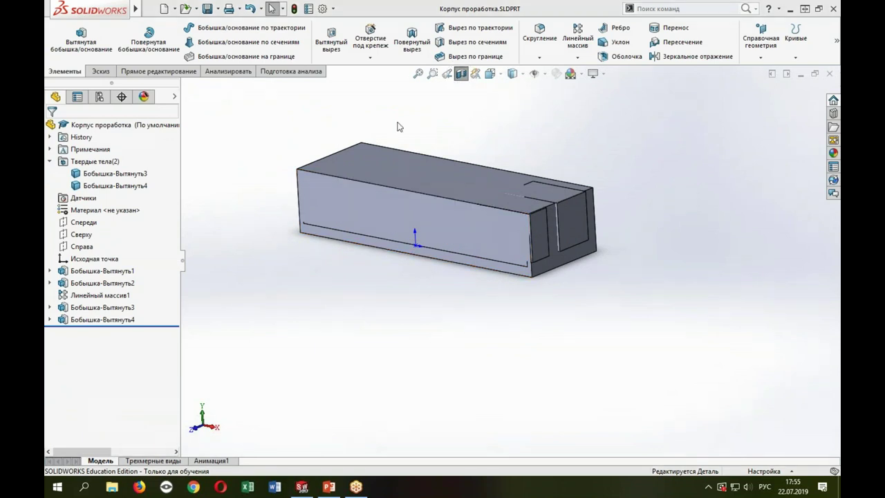
pyautogui.click(460, 73)
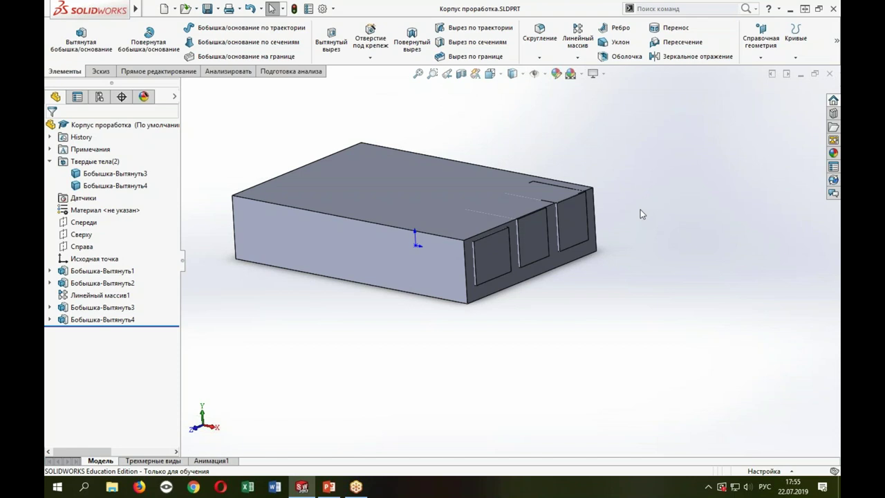
pyautogui.moveTo(600, 45); pyautogui.dragTo(612, 45)
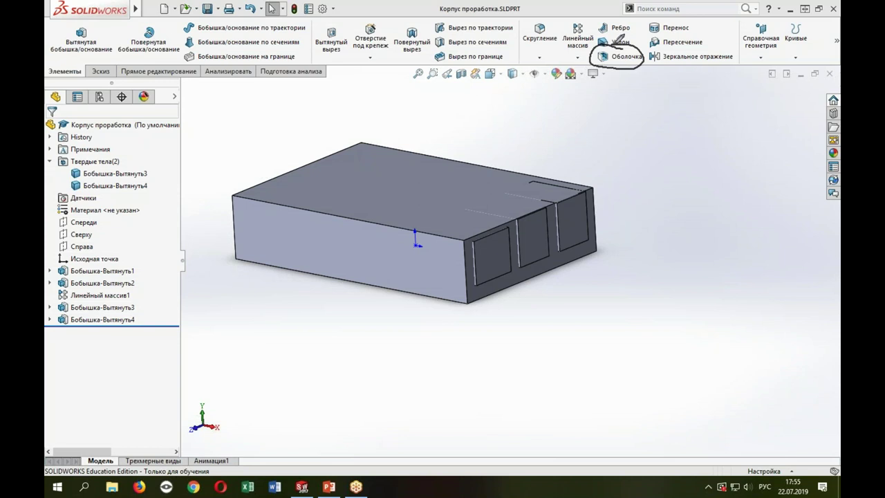
pyautogui.press('Escape')
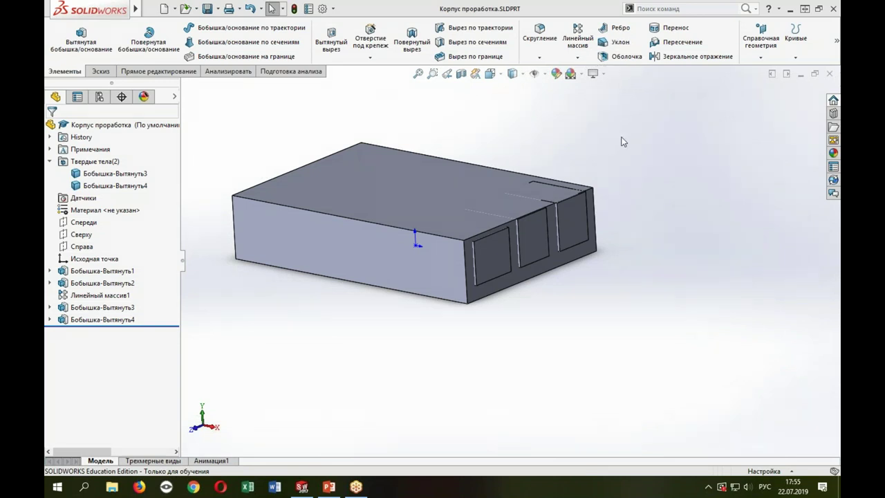
# Step: Shell body Бобышка-Вытянуть4 outward with a 2 mm wall, previewing before accepting
pyautogui.click(620, 57)
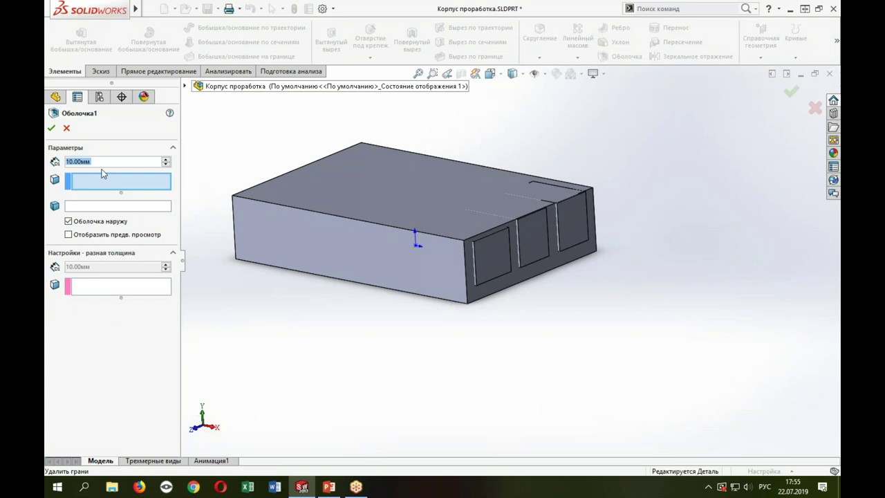
pyautogui.write('2')
pyautogui.press('Return')
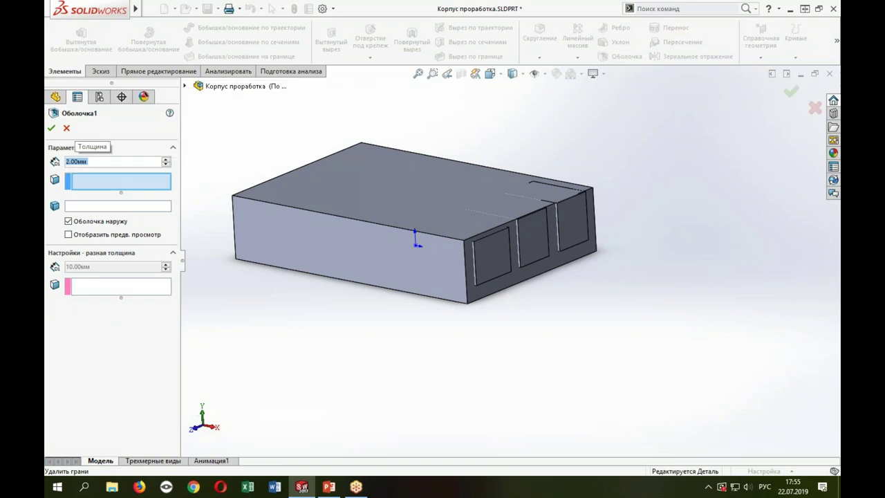
pyautogui.click(97, 205)
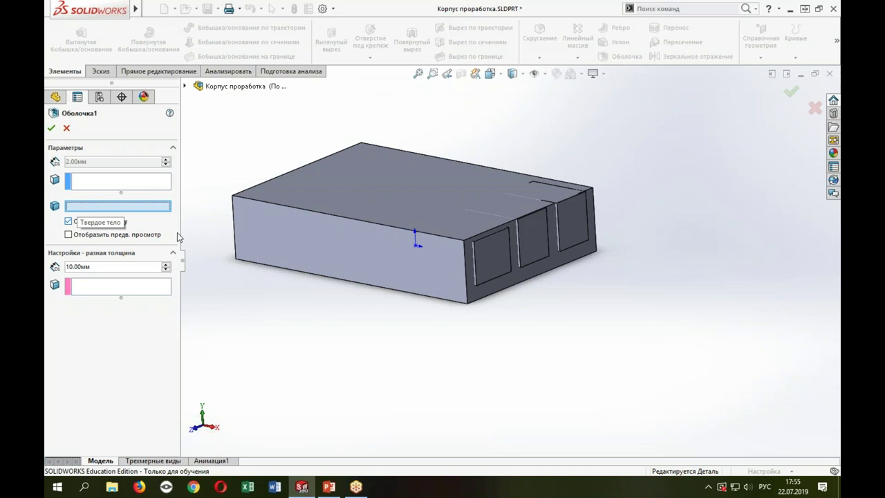
pyautogui.click(359, 177)
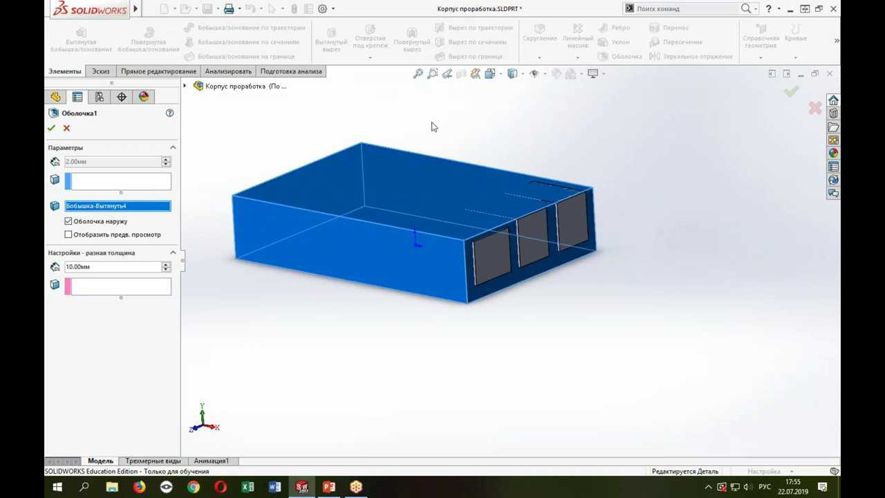
pyautogui.click(125, 238)
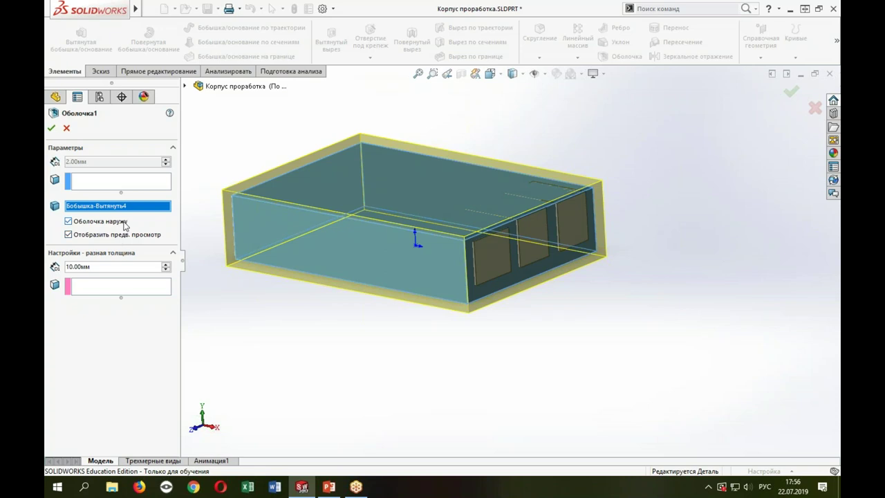
pyautogui.click(51, 127)
pyautogui.moveTo(580, 374)
pyautogui.mouseDown(button='middle')
pyautogui.moveTo(491, 373)
pyautogui.moveTo(545, 365)
pyautogui.mouseUp(button='middle')
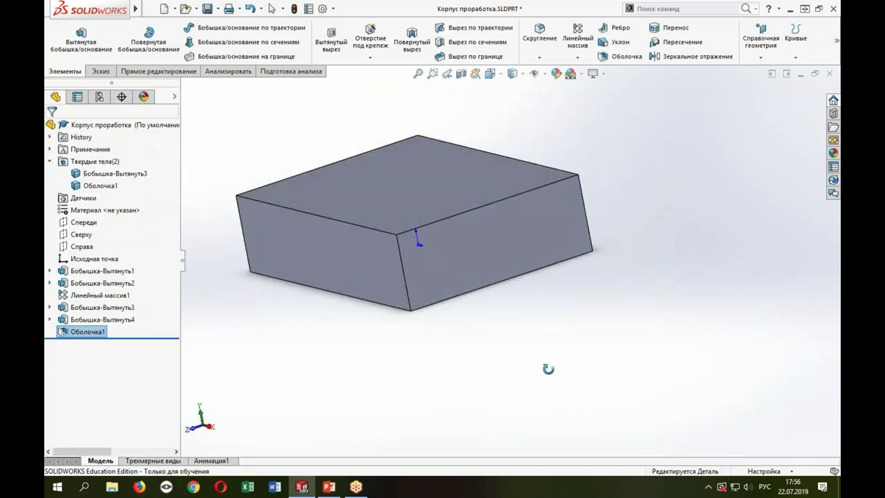
pyautogui.click(461, 74)
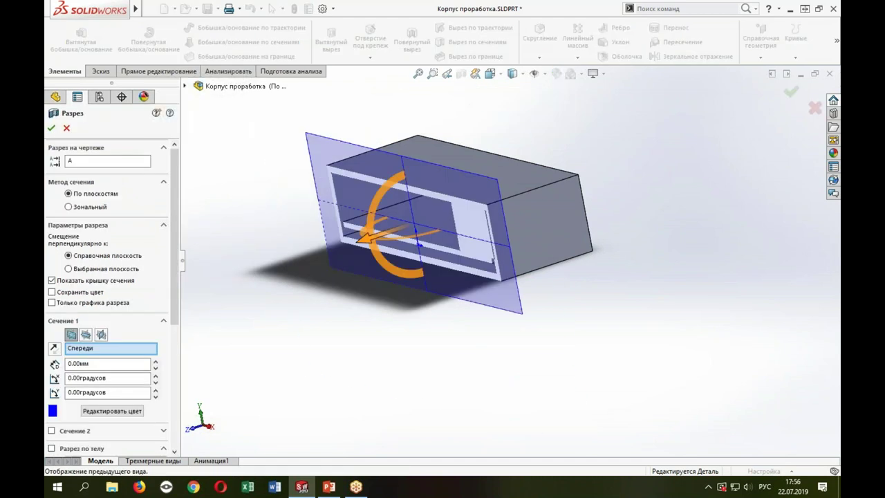
pyautogui.press('Return')
pyautogui.moveTo(443, 322)
pyautogui.mouseDown(button='middle')
pyautogui.moveTo(487, 270)
pyautogui.moveTo(555, 263)
pyautogui.moveTo(543, 251)
pyautogui.moveTo(452, 263)
pyautogui.moveTo(438, 332)
pyautogui.moveTo(436, 312)
pyautogui.mouseUp(button='middle')
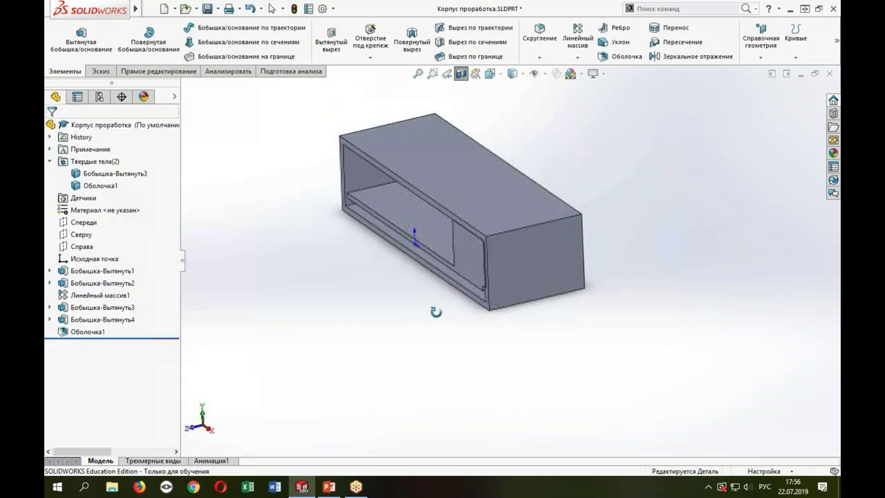
pyautogui.click(461, 74)
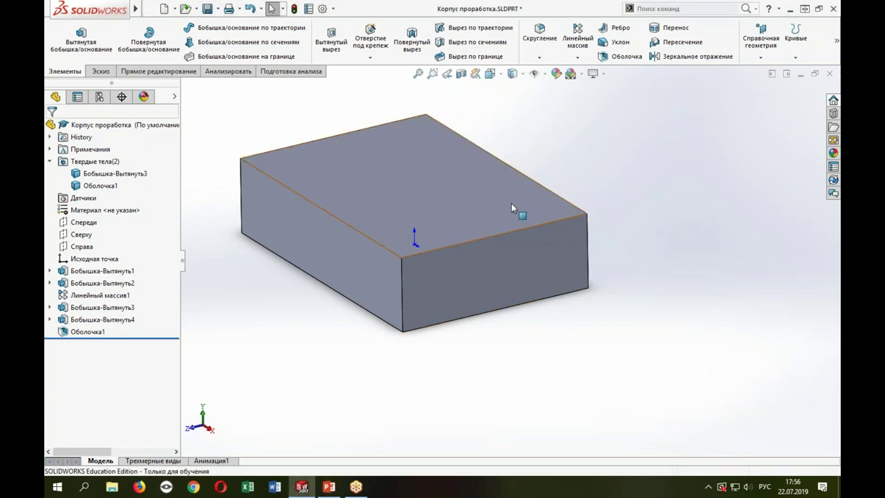
# Step: Hide the shell body Оболочка1 to expose the board, then start an Extruded Cut
pyautogui.press('Tab')
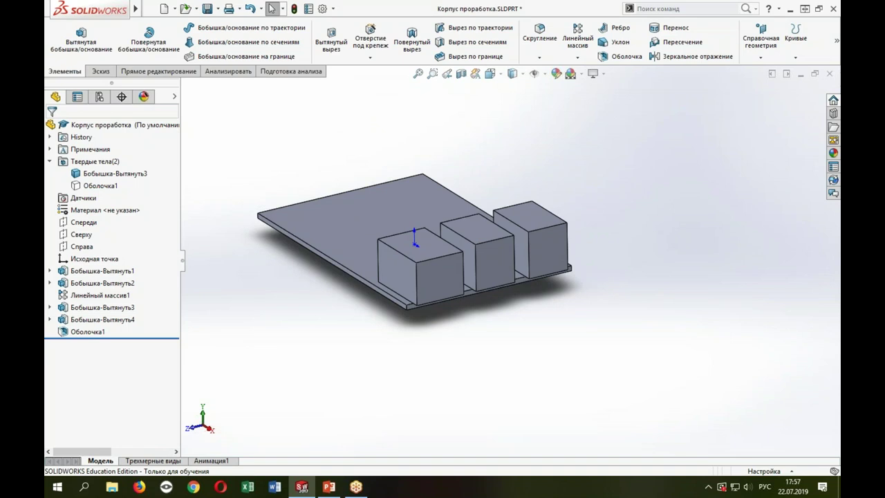
pyautogui.moveTo(580, 290); pyautogui.dragTo(624, 251, button='middle')
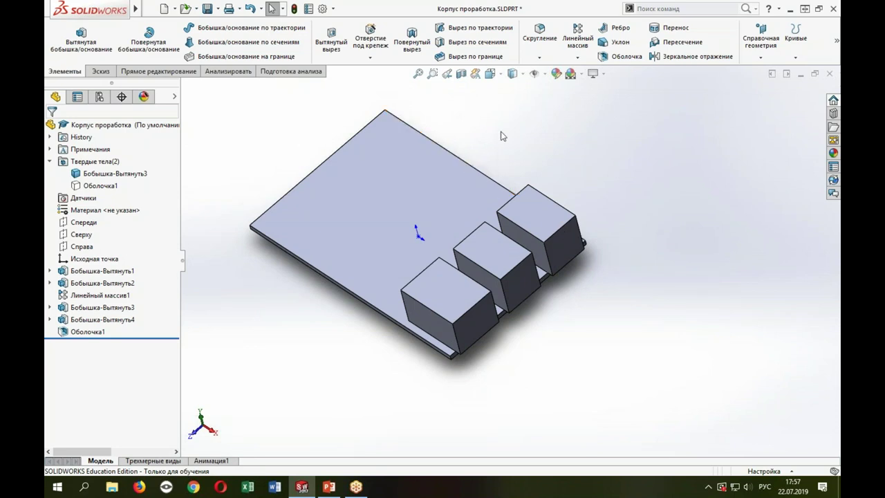
pyautogui.press('s')
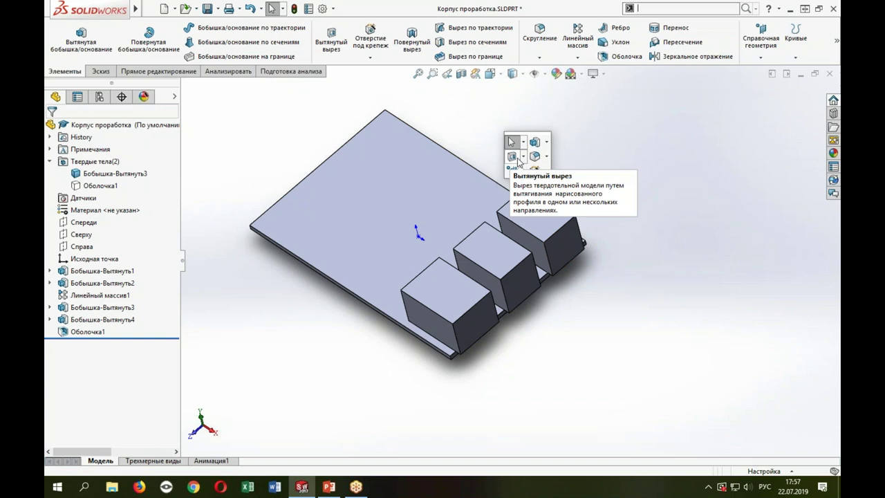
pyautogui.click(513, 157)
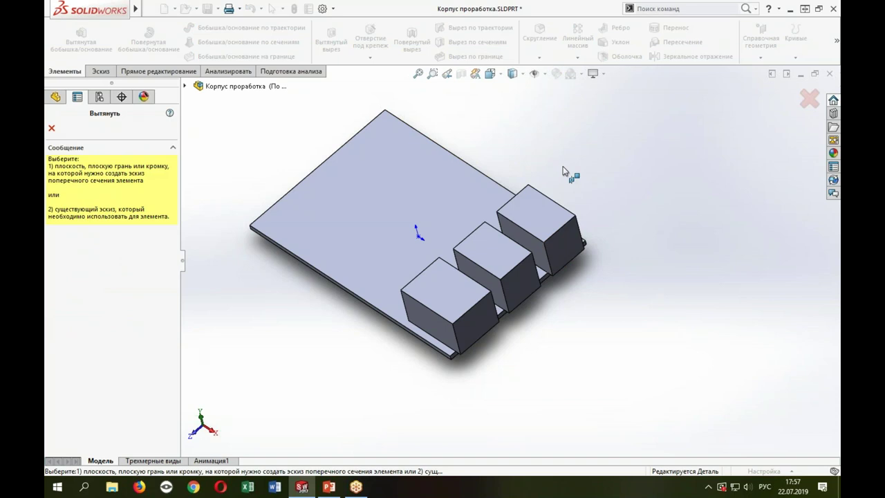
# Step: On the board's top face, offset the top and middle connector outlines outward by 1.5 mm
pyautogui.click(401, 216)
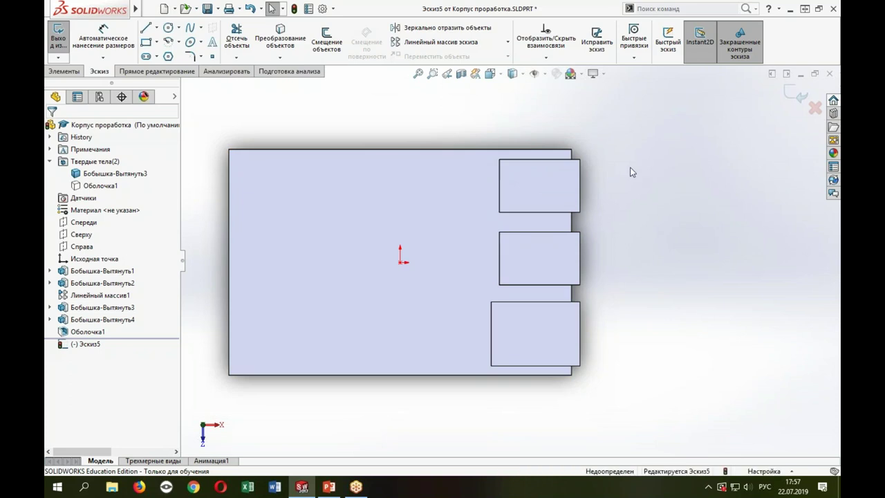
pyautogui.press('s')
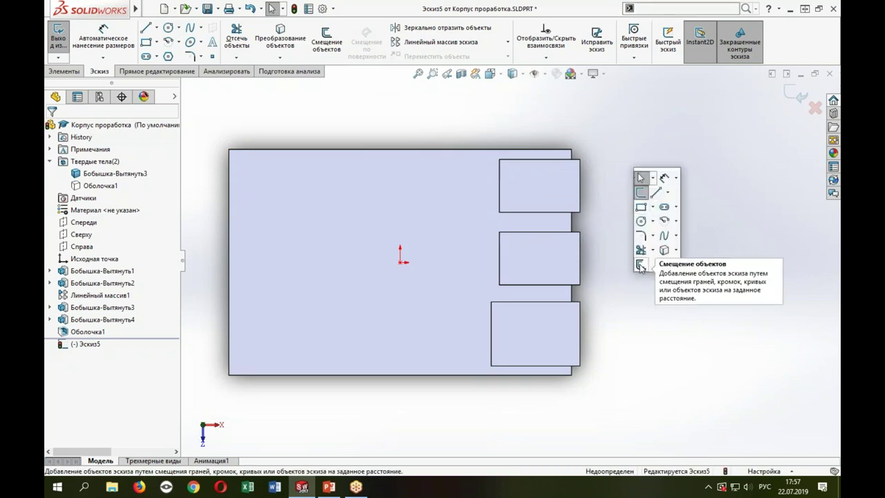
pyautogui.click(640, 265)
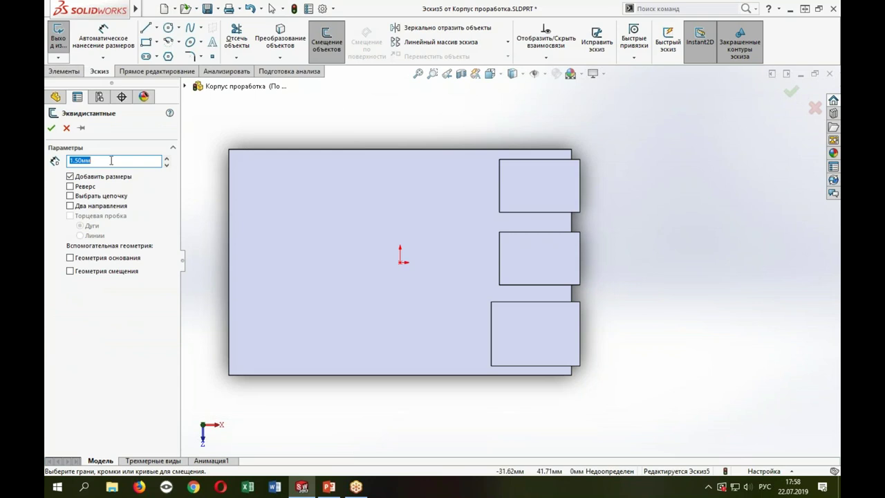
pyautogui.click(562, 195)
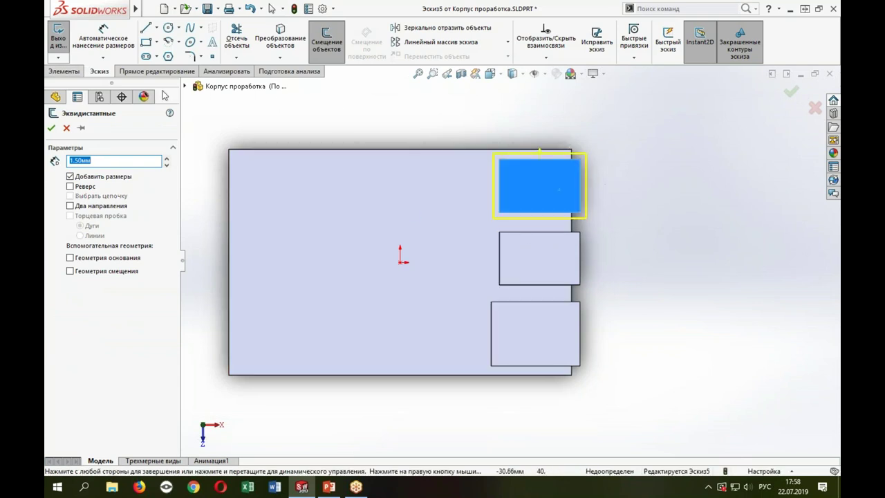
pyautogui.click(52, 130)
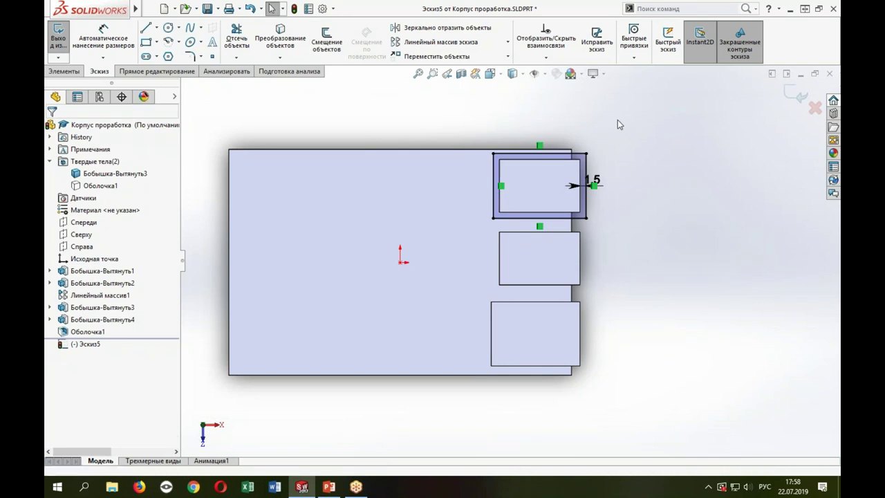
pyautogui.press('Return')
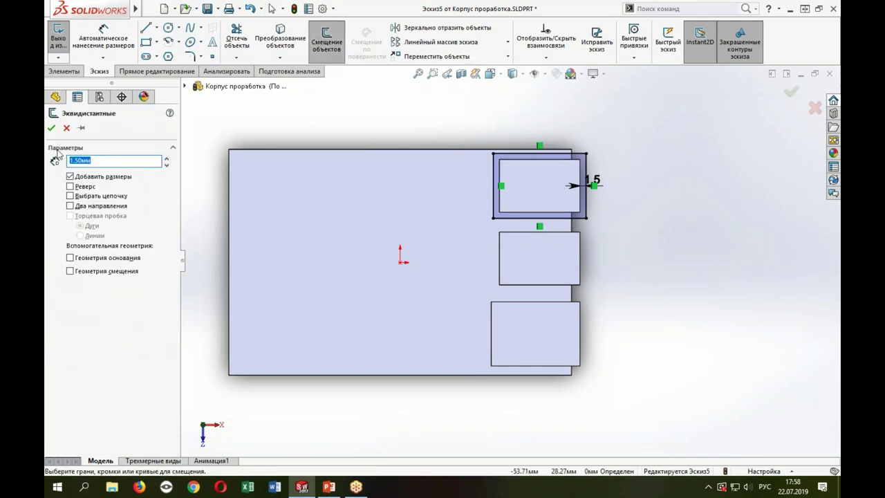
pyautogui.click(537, 268)
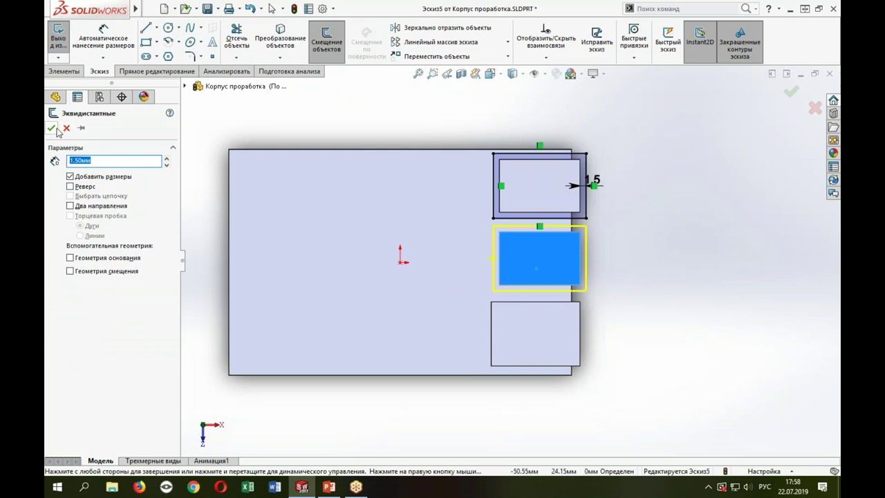
pyautogui.click(570, 288)
pyautogui.moveTo(668, 307)
pyautogui.mouseDown(button='middle')
pyautogui.moveTo(519, 211)
pyautogui.moveTo(576, 284)
pyautogui.moveTo(559, 310)
pyautogui.mouseUp(button='middle')
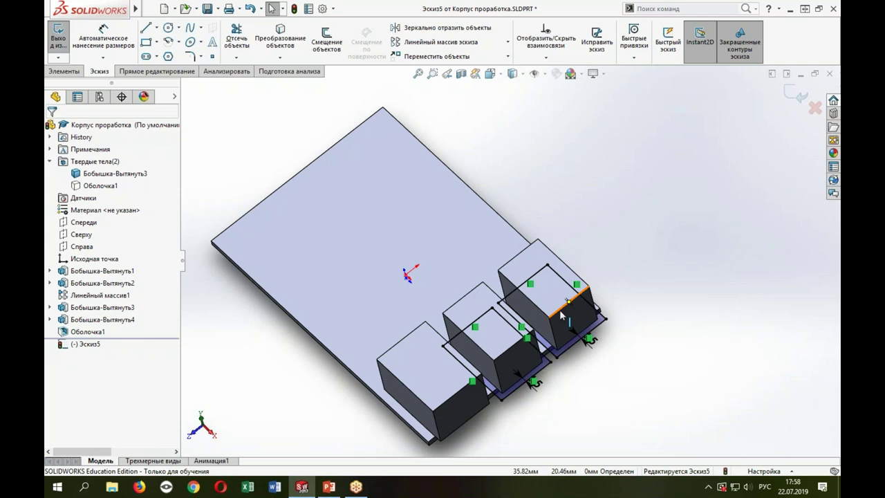
# Step: Orbit the board and mark up the sketch with on-screen annotations for viewers
pyautogui.scroll(3, 562, 316)
pyautogui.scroll(2, 574, 339)
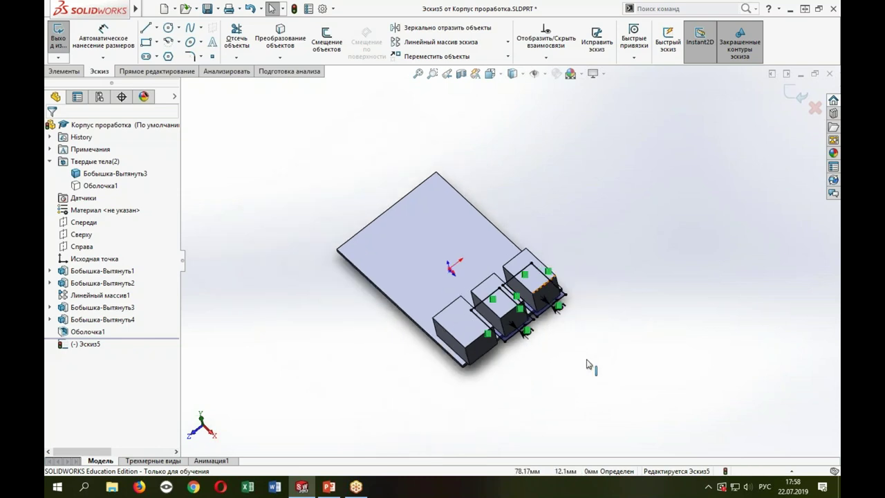
pyautogui.moveTo(588, 366)
pyautogui.mouseDown(button='middle')
pyautogui.moveTo(611, 347)
pyautogui.moveTo(587, 339)
pyautogui.mouseUp(button='middle')
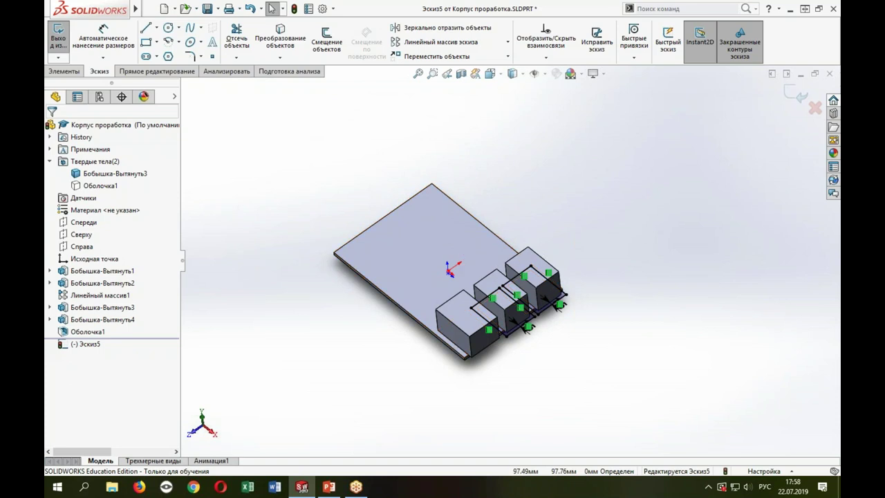
pyautogui.moveTo(403, 122)
pyautogui.mouseDown()
pyautogui.moveTo(375, 174)
pyautogui.moveTo(469, 165)
pyautogui.mouseUp()
pyautogui.click(461, 119)
pyautogui.moveTo(498, 98)
pyautogui.mouseDown()
pyautogui.moveTo(494, 153)
pyautogui.moveTo(530, 93)
pyautogui.mouseUp()
pyautogui.moveTo(484, 118); pyautogui.dragTo(511, 115)
pyautogui.moveTo(556, 94)
pyautogui.mouseDown()
pyautogui.moveTo(548, 154)
pyautogui.moveTo(564, 124)
pyautogui.moveTo(630, 125)
pyautogui.mouseUp()
pyautogui.moveTo(614, 96); pyautogui.dragTo(610, 156)
pyautogui.moveTo(656, 108)
pyautogui.mouseDown()
pyautogui.moveTo(655, 150)
pyautogui.moveTo(693, 105)
pyautogui.mouseUp()
pyautogui.moveTo(696, 142)
pyautogui.mouseDown()
pyautogui.moveTo(699, 102)
pyautogui.moveTo(712, 136)
pyautogui.moveTo(713, 117)
pyautogui.mouseUp()
pyautogui.moveTo(718, 92); pyautogui.dragTo(725, 142)
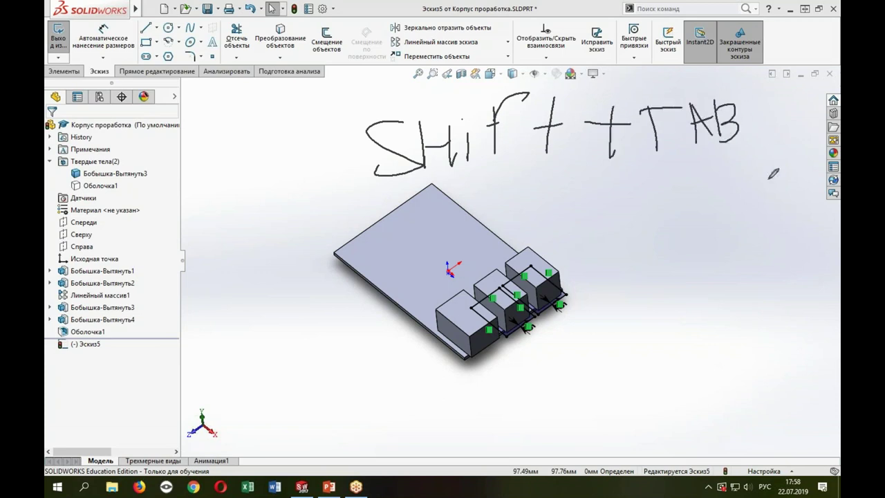
pyautogui.press('Escape')
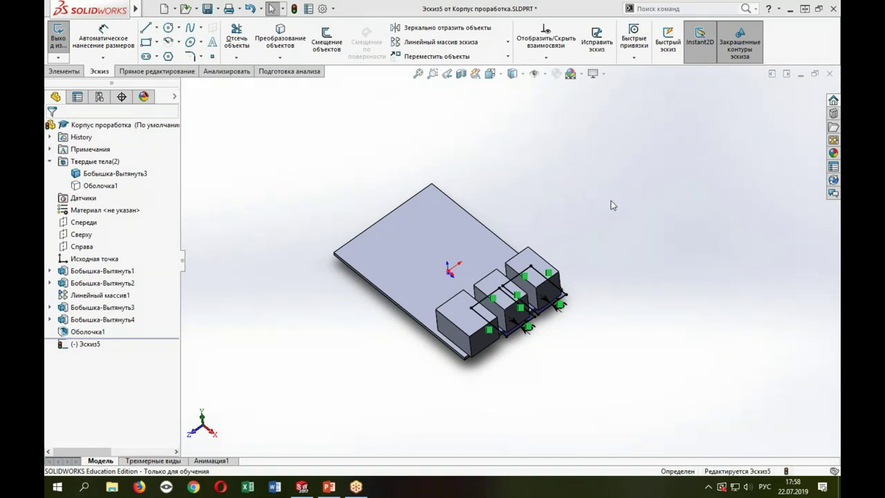
# Step: Show the shell body again and launch Extruded Cut from Эскиз5, previewing 13.50 mm deep
pyautogui.hotkey('shift', 'Tab')
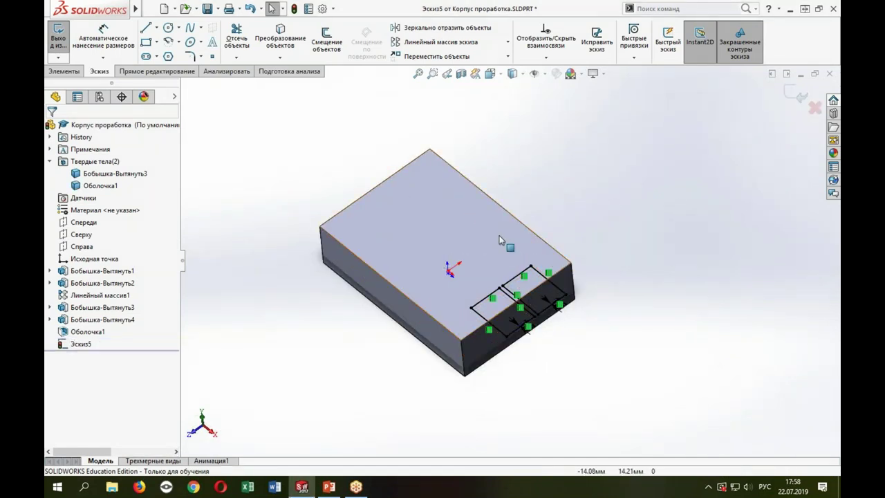
pyautogui.moveTo(662, 262)
pyautogui.mouseDown(button='middle')
pyautogui.moveTo(626, 281)
pyautogui.moveTo(593, 246)
pyautogui.mouseUp(button='middle')
pyautogui.scroll(-2, 592, 244)
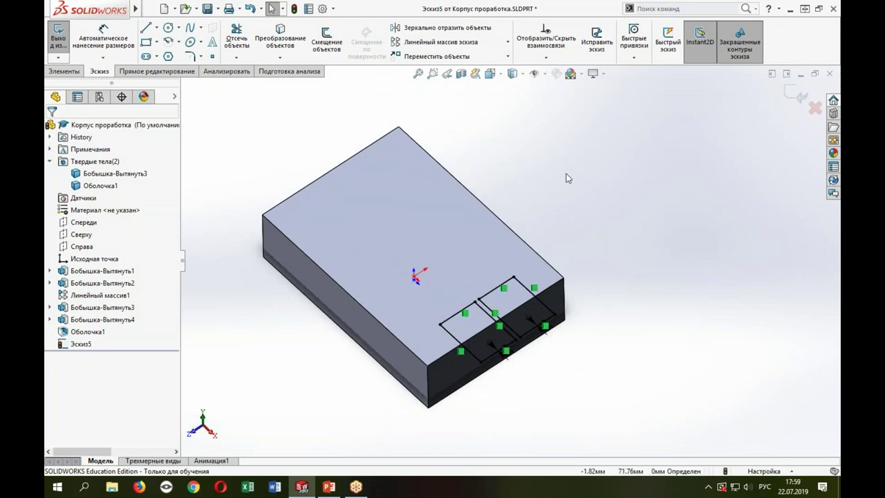
pyautogui.press('e')
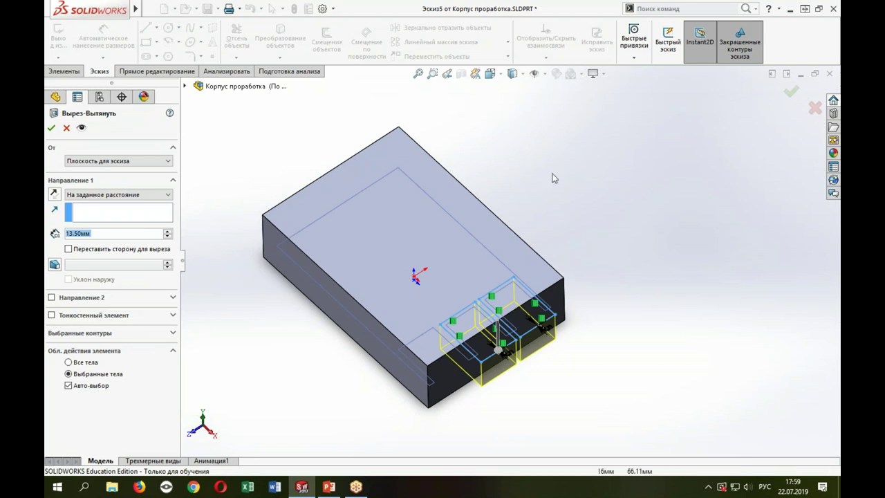
# Step: Cut the two openings reversed, Through All (Насквозь), into Оболочка1 only with auto-select off
pyautogui.moveTo(478, 276); pyautogui.dragTo(506, 339, button='middle')
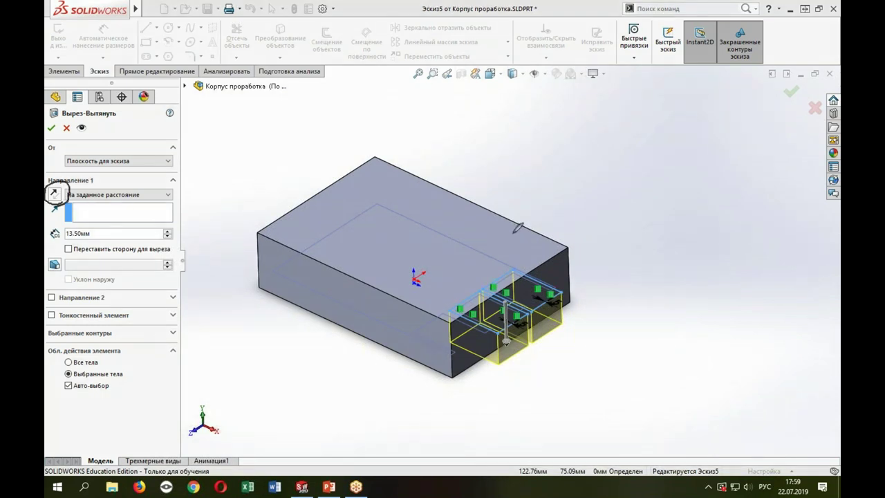
pyautogui.click(52, 193)
pyautogui.click(128, 196)
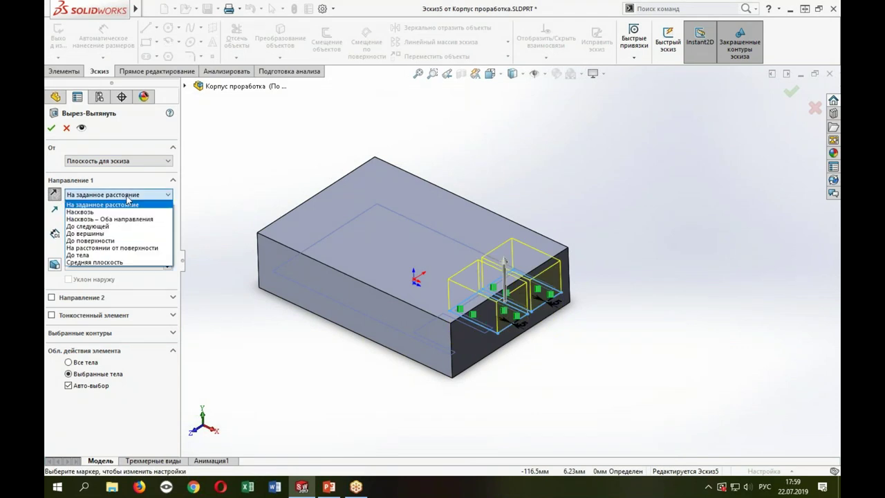
pyautogui.click(128, 212)
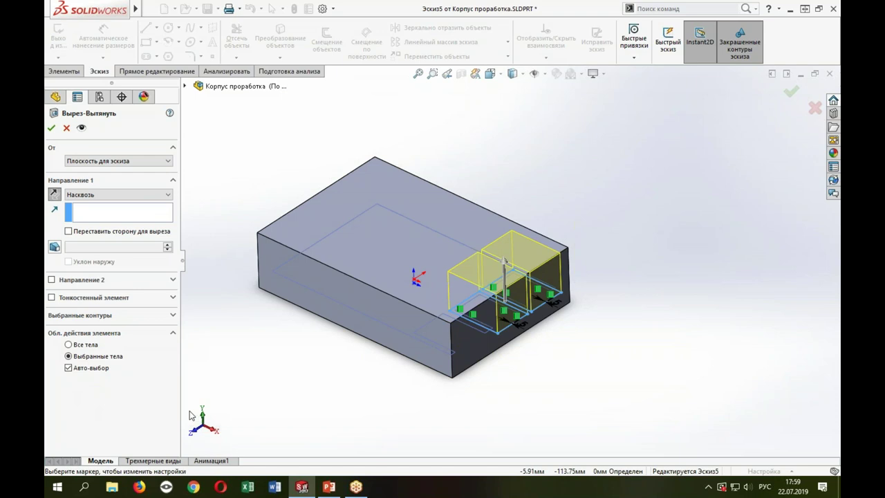
pyautogui.click(98, 369)
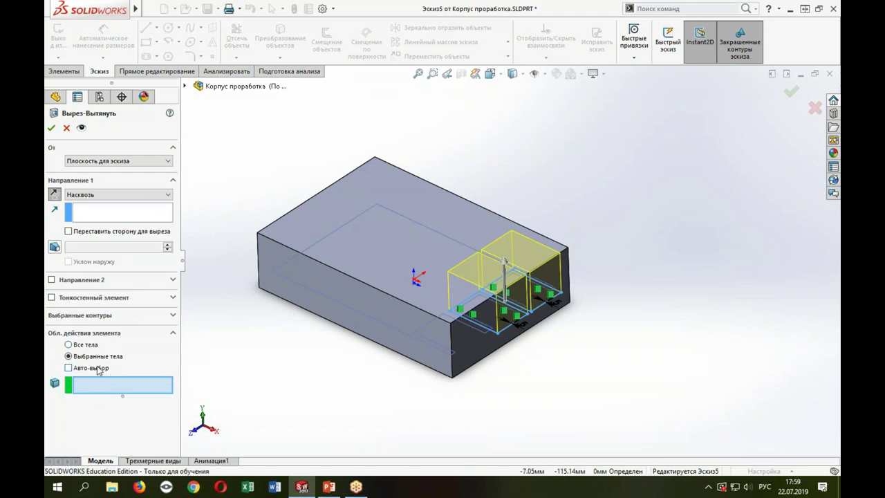
pyautogui.click(418, 208)
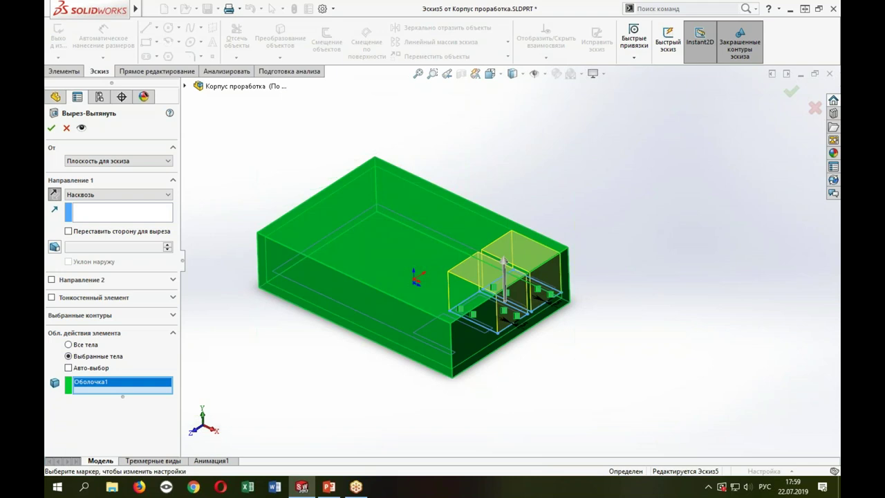
pyautogui.press('Return')
pyautogui.moveTo(523, 297)
pyautogui.mouseDown(button='middle')
pyautogui.moveTo(545, 270)
pyautogui.moveTo(415, 284)
pyautogui.mouseUp(button='middle')
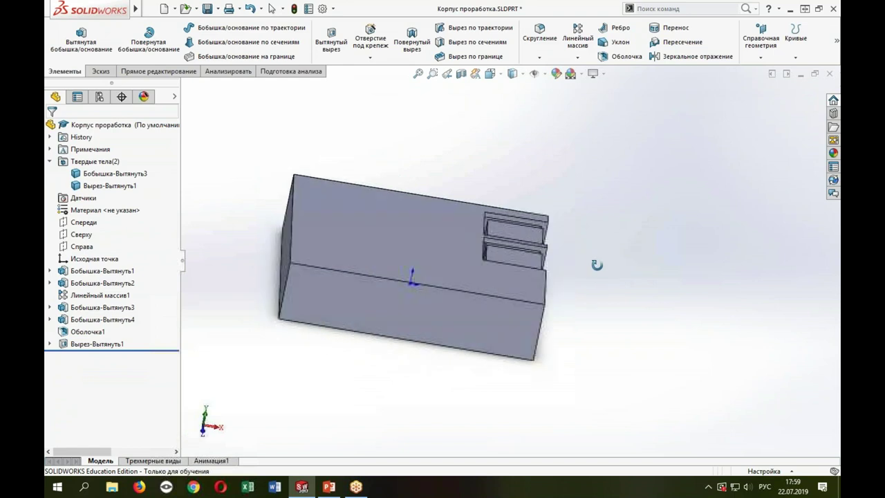
# Step: Return to the isometric view and orbit to show the board and its connector blocks
pyautogui.hotkey('ctrl', '7')
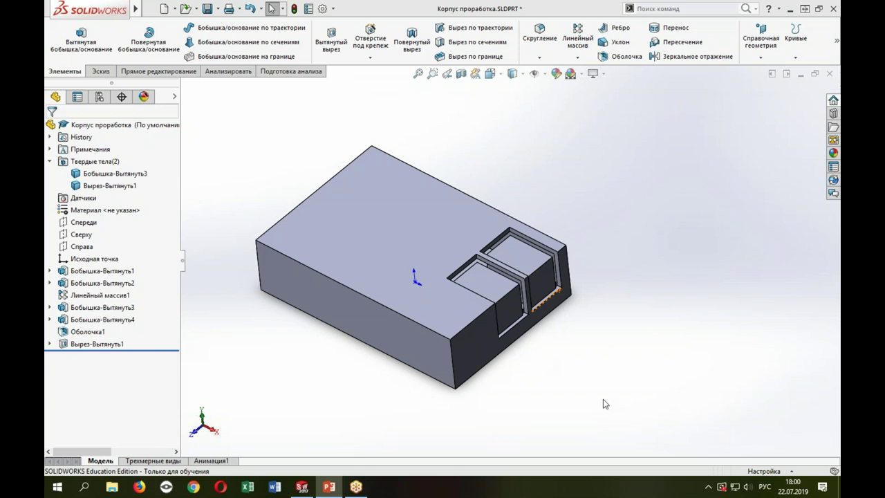
pyautogui.moveTo(487, 415); pyautogui.dragTo(511, 365, button='middle')
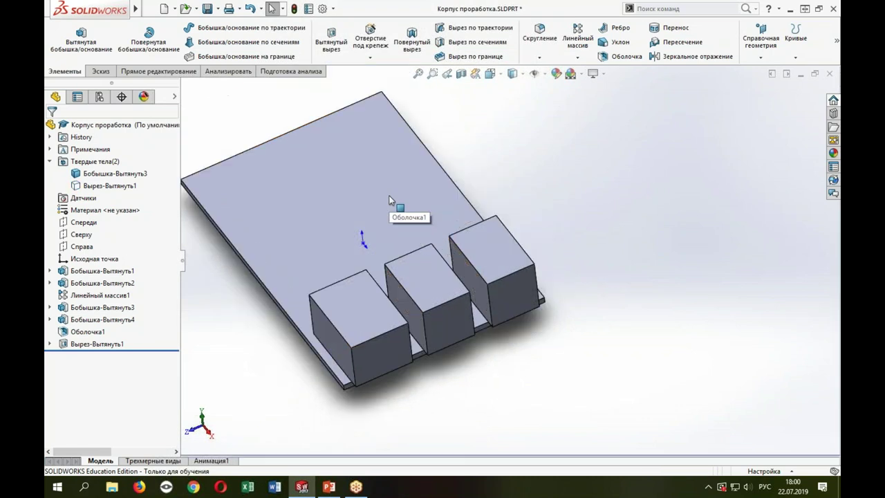
pyautogui.moveTo(389, 199)
pyautogui.mouseDown(button='middle')
pyautogui.moveTo(427, 332)
pyautogui.moveTo(484, 253)
pyautogui.moveTo(525, 285)
pyautogui.mouseUp(button='middle')
pyautogui.press('s')
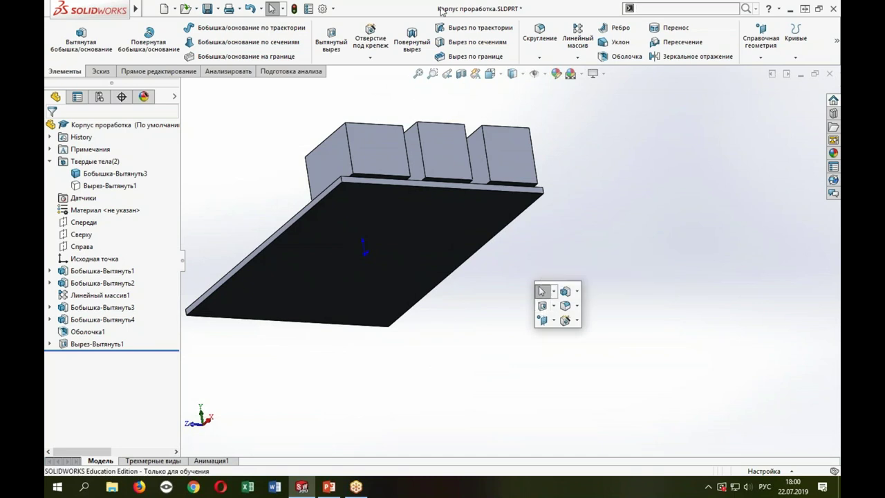
pyautogui.moveTo(135, 9)
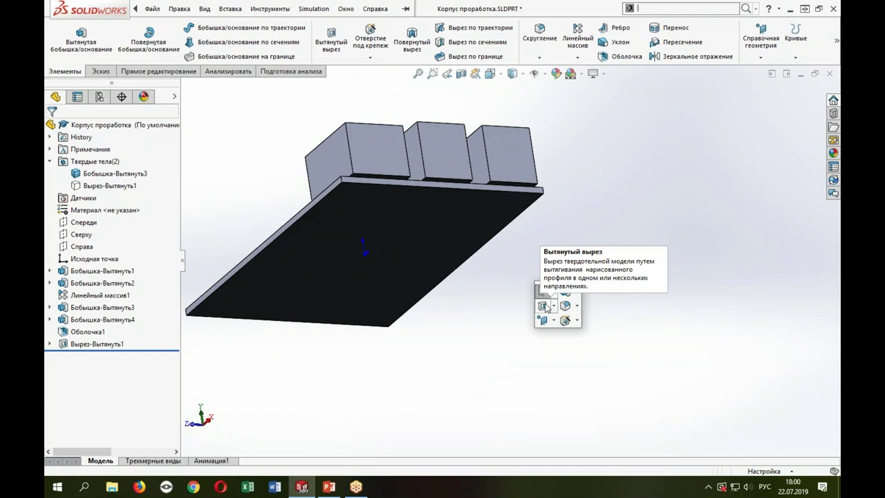
# Step: Start Эскиз6 on the board's edge face and offset the left connector block's outline outward
pyautogui.click(546, 308)
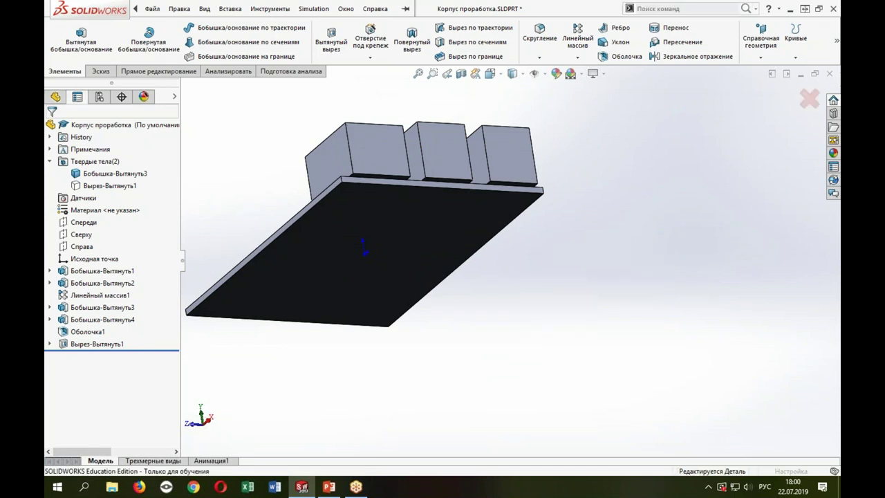
pyautogui.scroll(-1, 391, 111)
pyautogui.scroll(-2, 418, 236)
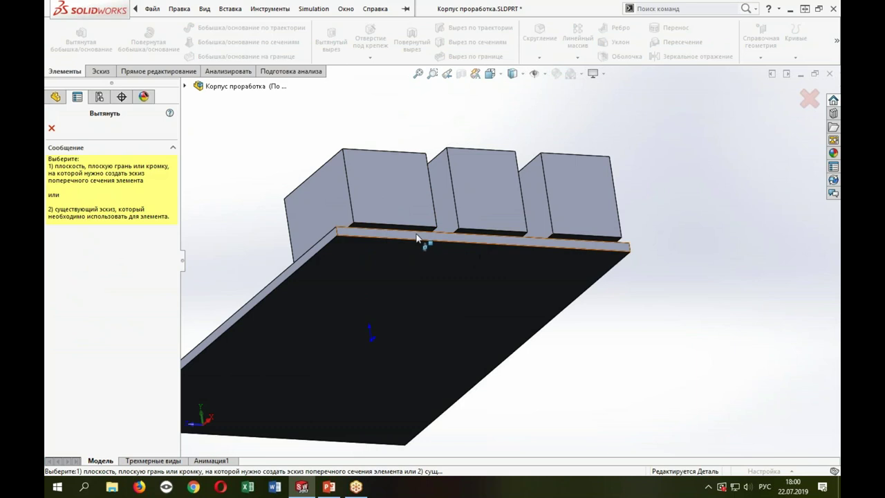
pyautogui.click(415, 238)
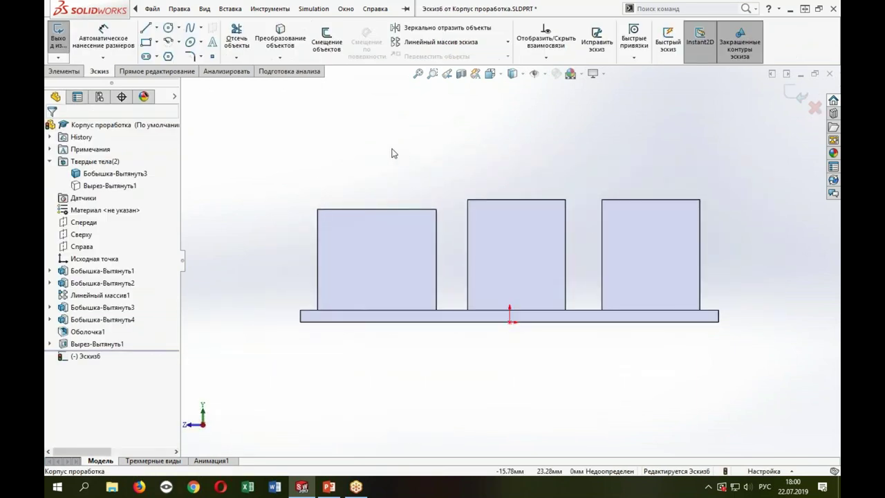
pyautogui.press('s')
pyautogui.click(402, 246)
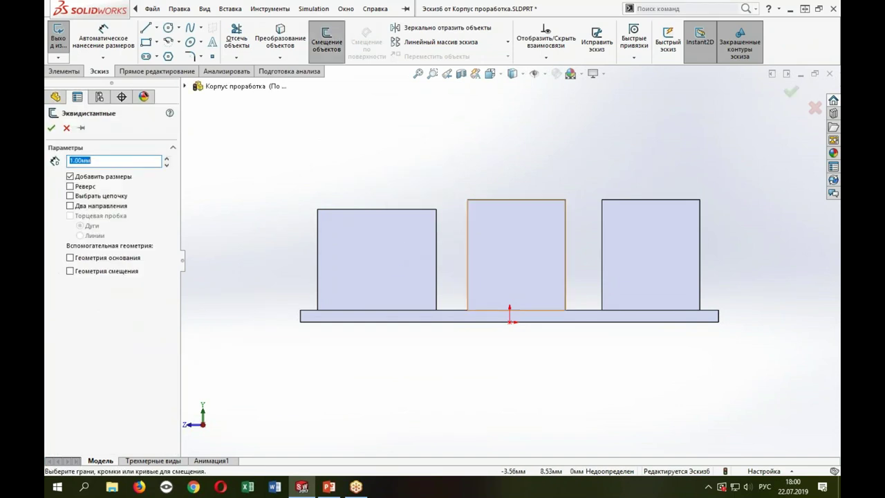
pyautogui.click(387, 259)
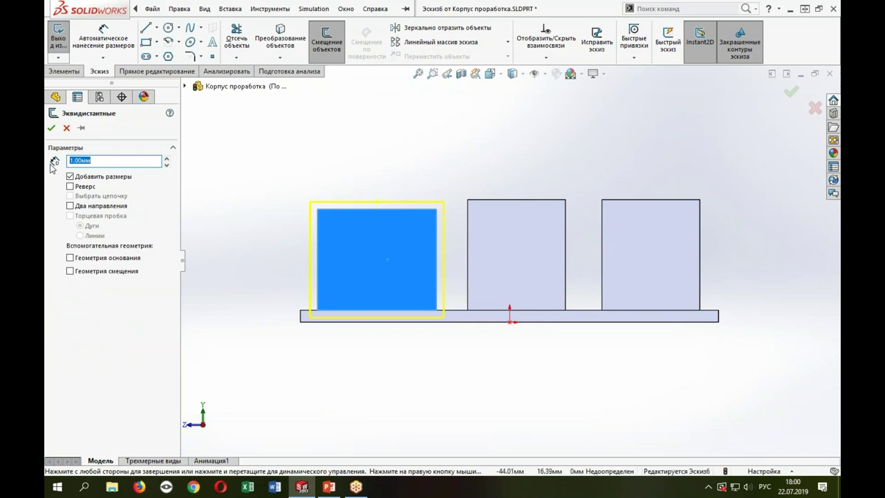
pyautogui.click(365, 190)
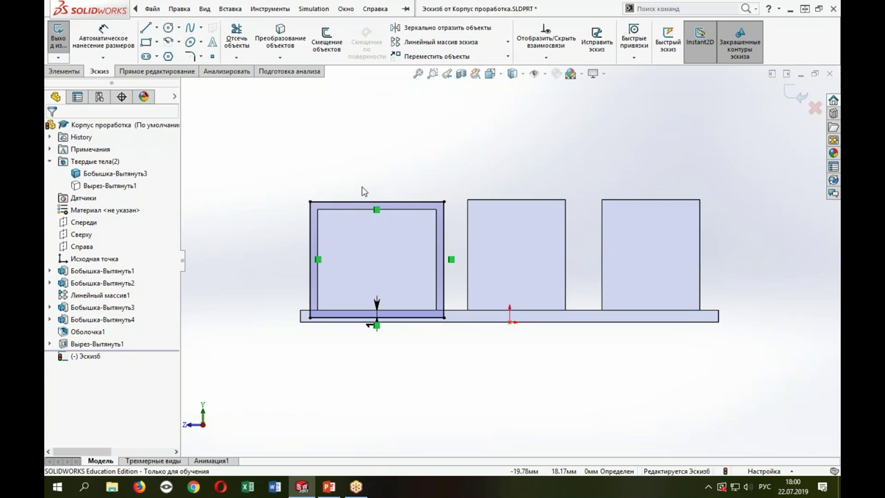
pyautogui.moveTo(364, 191); pyautogui.dragTo(445, 271, button='middle')
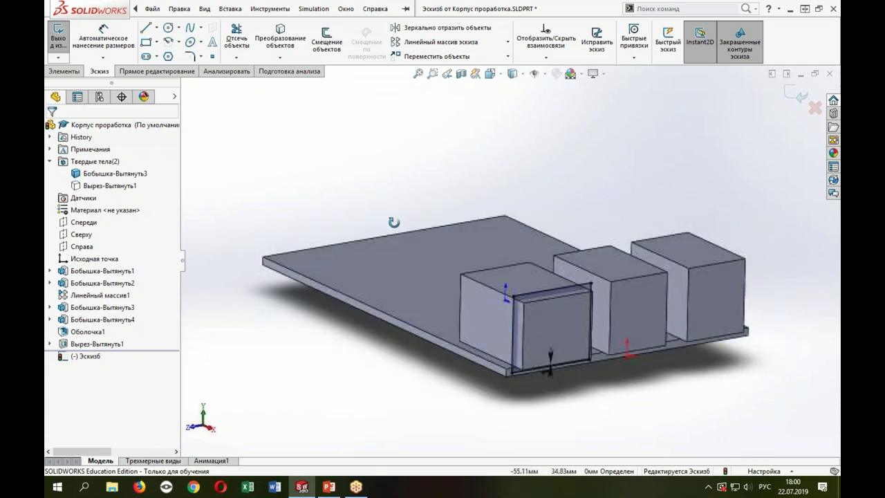
# Step: Cut the third opening reversed, Through All, into Вырез-Вытянуть1 only, then switch to PowerPoint
pyautogui.hotkey('ctrl', 'b')
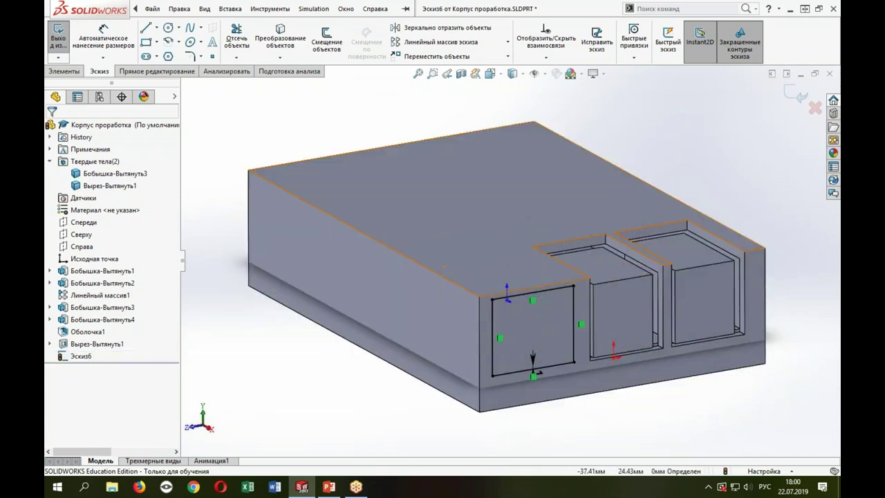
pyautogui.moveTo(423, 276); pyautogui.dragTo(585, 347, button='middle')
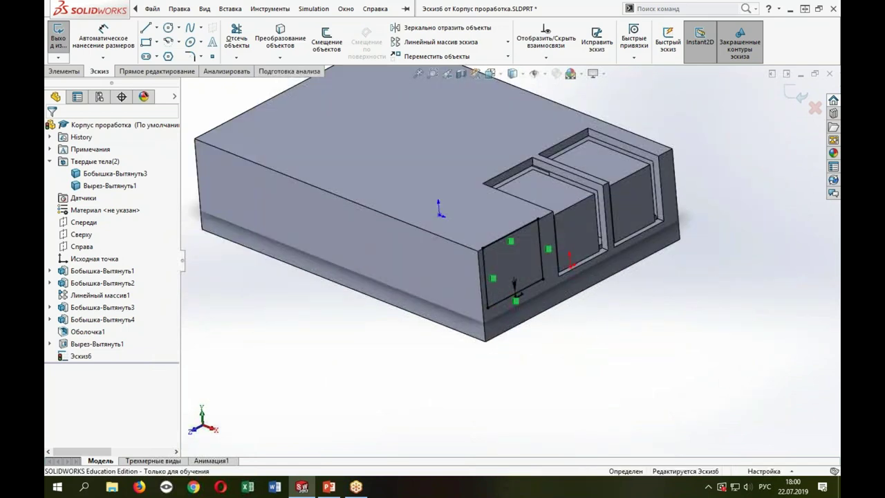
pyautogui.hotkey('ctrl', 'e')
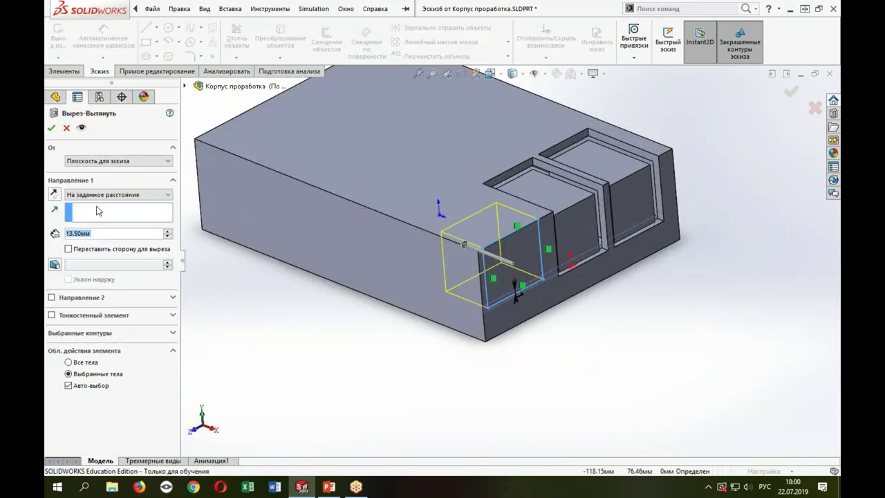
pyautogui.click(53, 195)
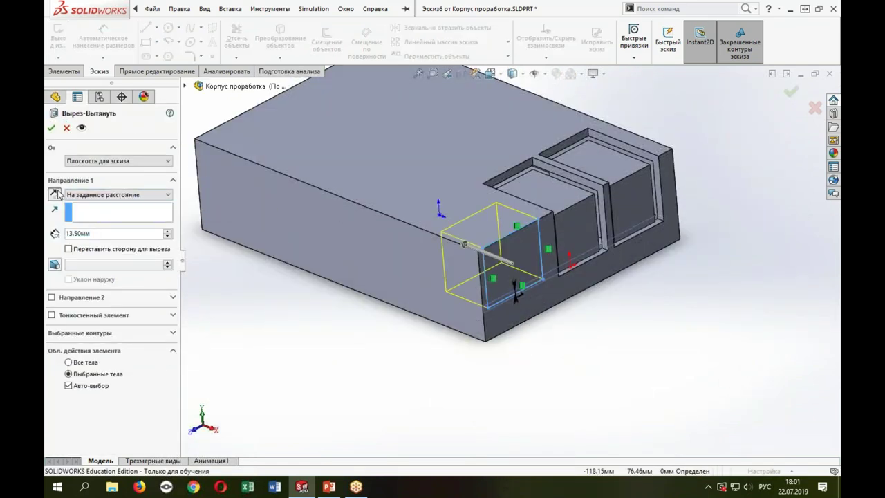
pyautogui.click(111, 194)
pyautogui.click(97, 204)
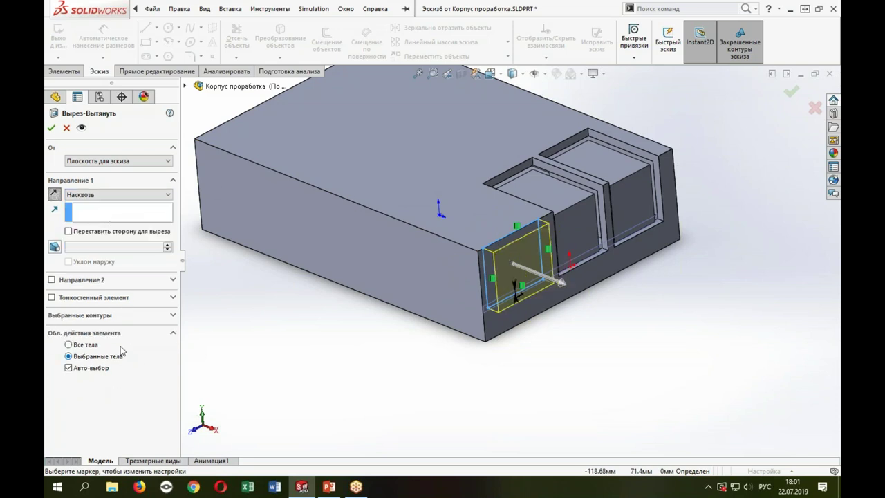
pyautogui.click(90, 371)
pyautogui.click(387, 197)
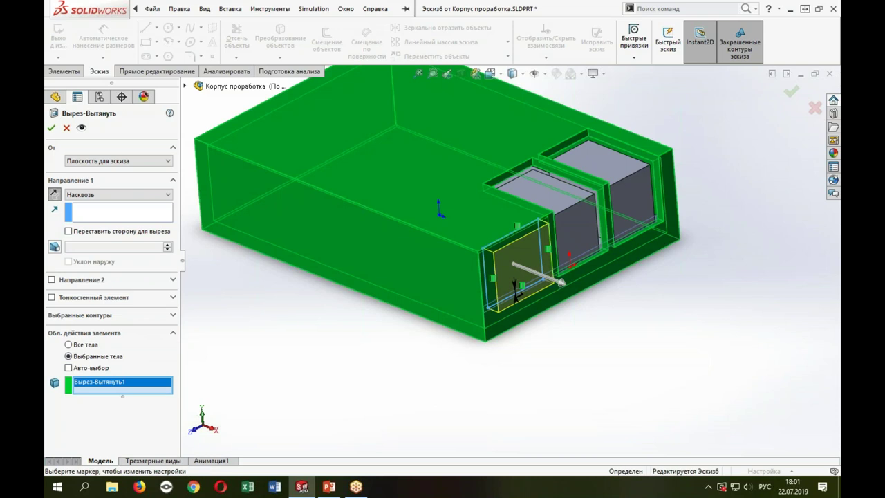
pyautogui.press('Return')
pyautogui.moveTo(495, 356)
pyautogui.mouseDown(button='middle')
pyautogui.moveTo(544, 273)
pyautogui.moveTo(606, 263)
pyautogui.moveTo(544, 272)
pyautogui.moveTo(458, 310)
pyautogui.moveTo(564, 290)
pyautogui.moveTo(592, 332)
pyautogui.moveTo(587, 339)
pyautogui.mouseUp(button='middle')
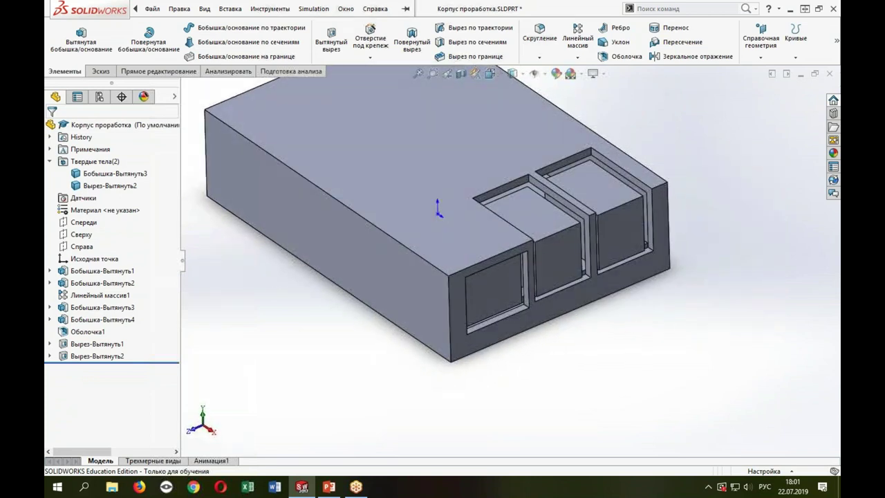
pyautogui.press('super+shift+q')
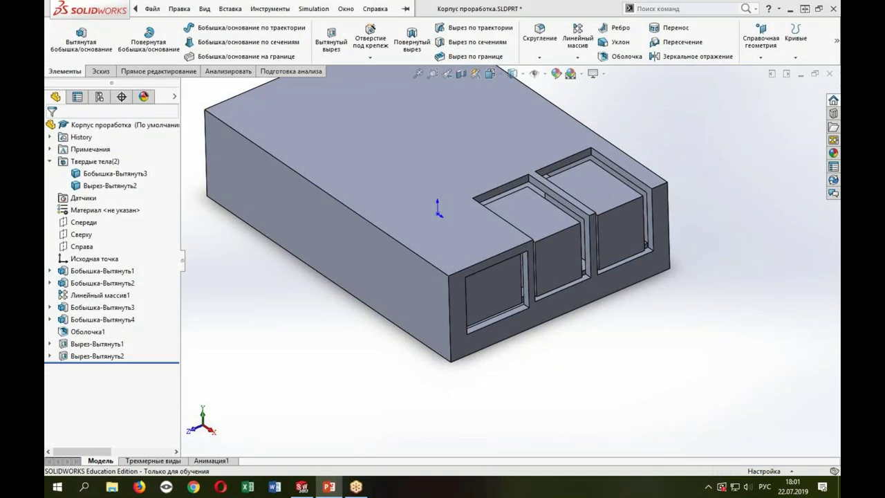
# Step: Return to isometric view and start an extruded boss sketch (Эскиз7) on the body's top face
pyautogui.hotkey('ctrl', '7')
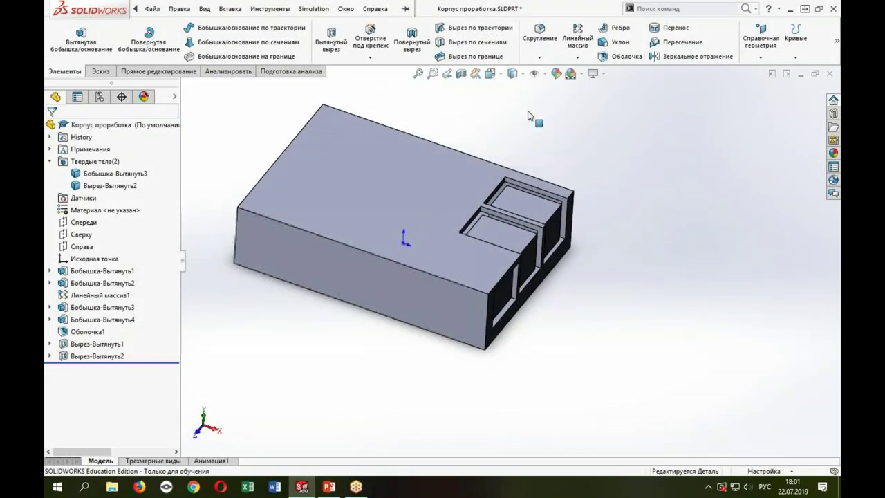
pyautogui.press('s')
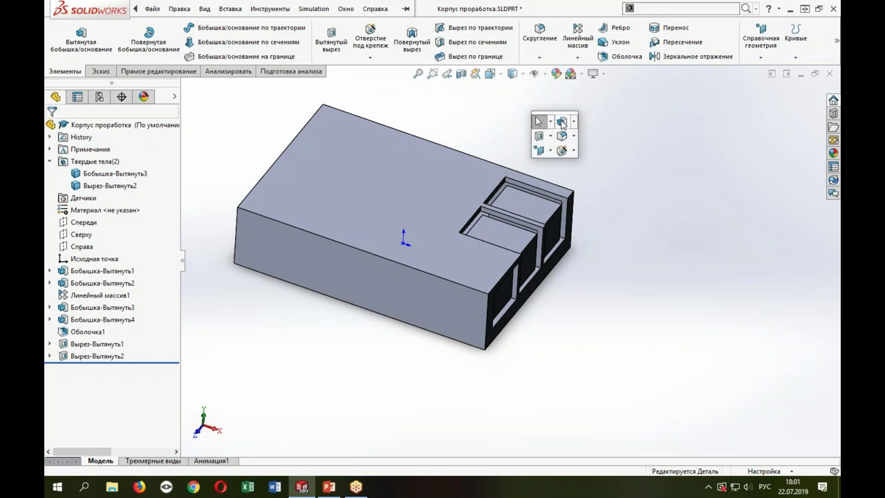
pyautogui.click(561, 121)
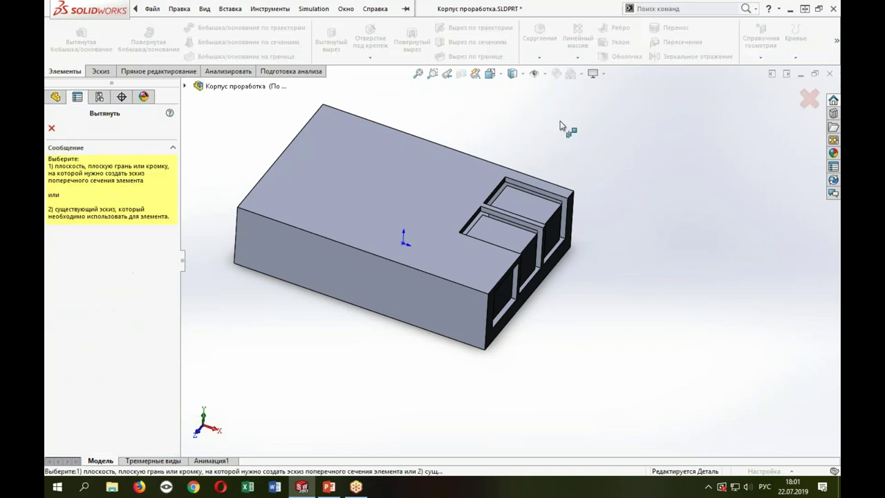
pyautogui.click(426, 160)
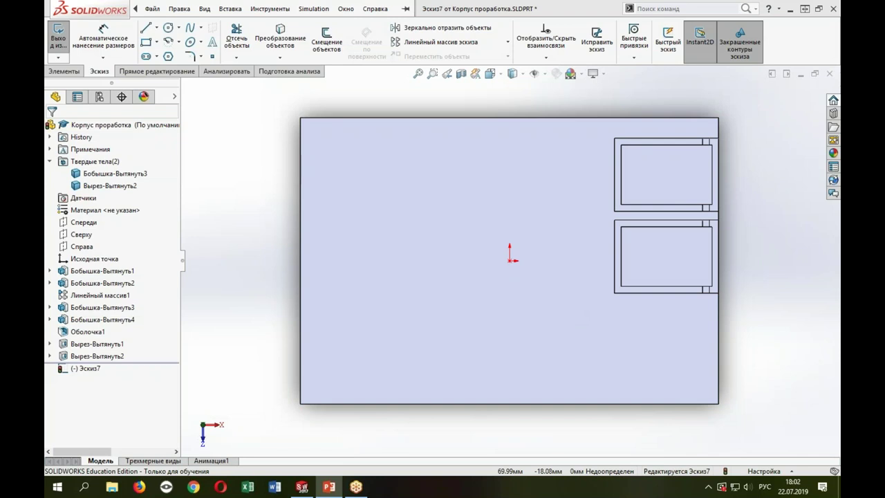
pyautogui.scroll(3, 408, 309)
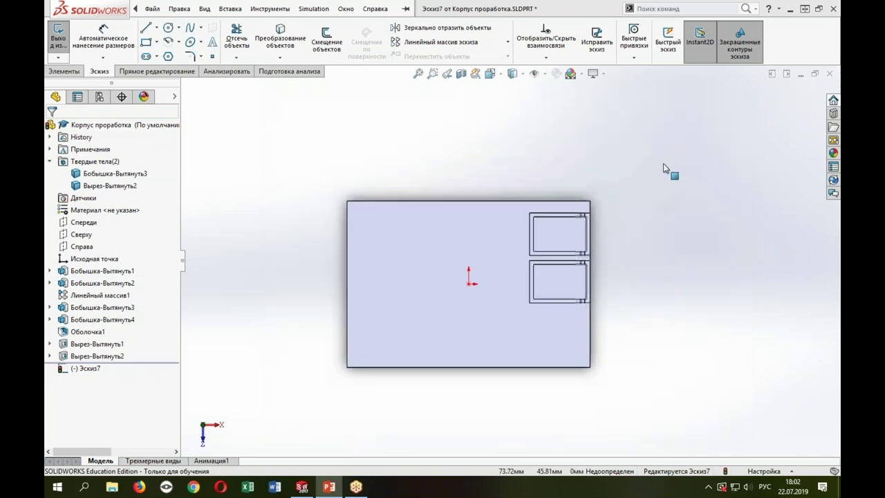
pyautogui.scroll(-2, 663, 164)
# Step: Draw a closed lip profile from the top-right corner: vertical line, tangent arc, sloped line, closing edge
pyautogui.press('s')
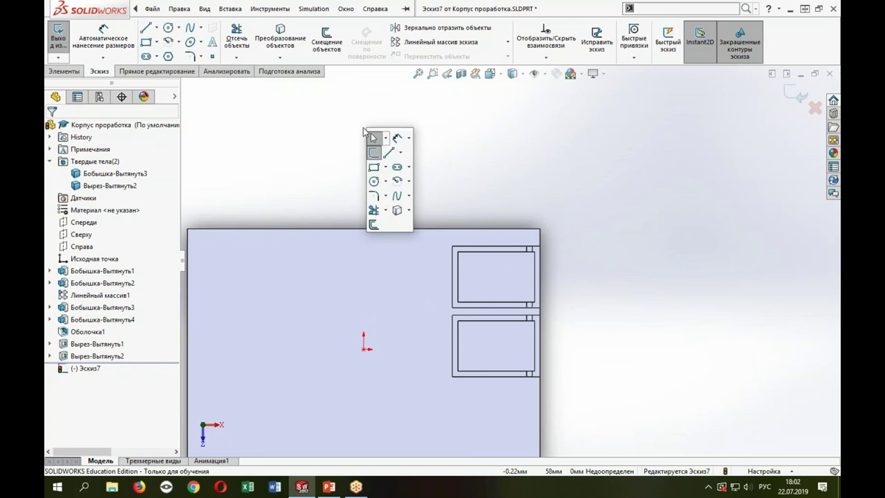
pyautogui.click(389, 153)
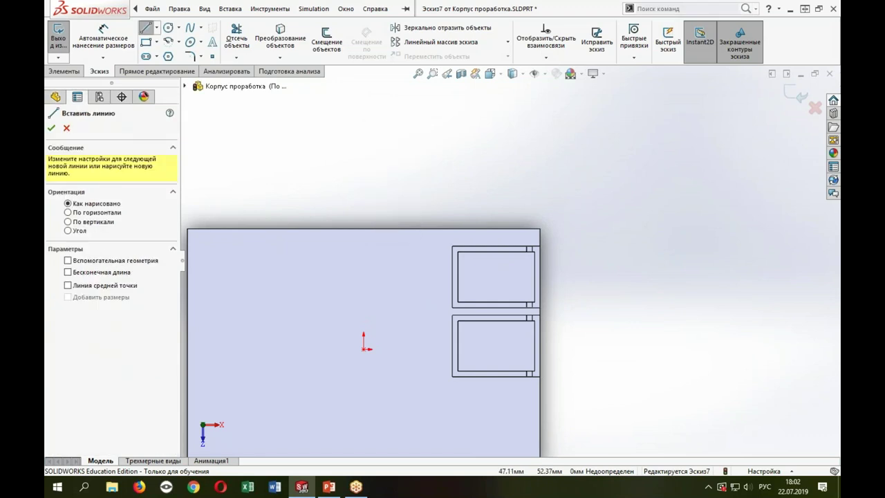
pyautogui.scroll(-1, 549, 156)
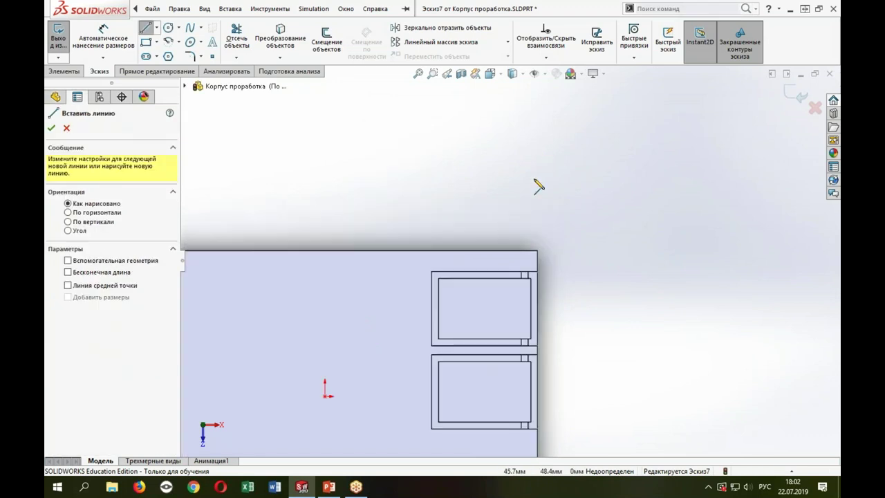
pyautogui.click(537, 251)
pyautogui.click(538, 197)
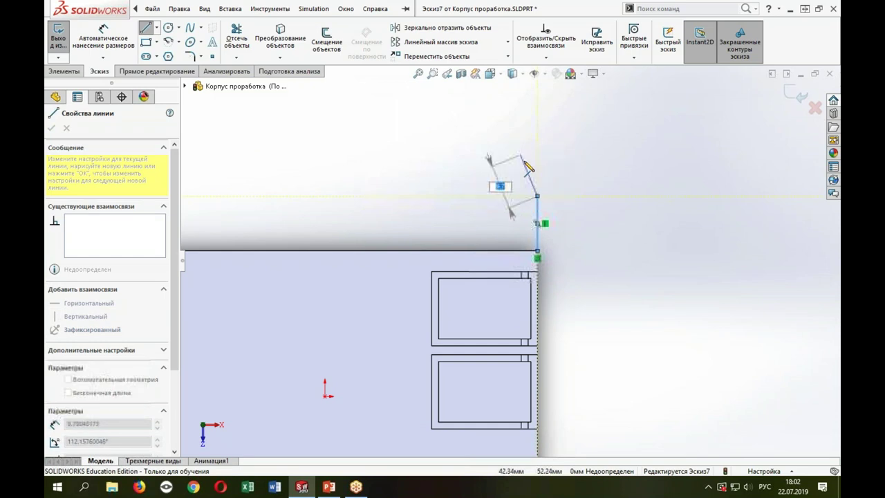
pyautogui.click(537, 196)
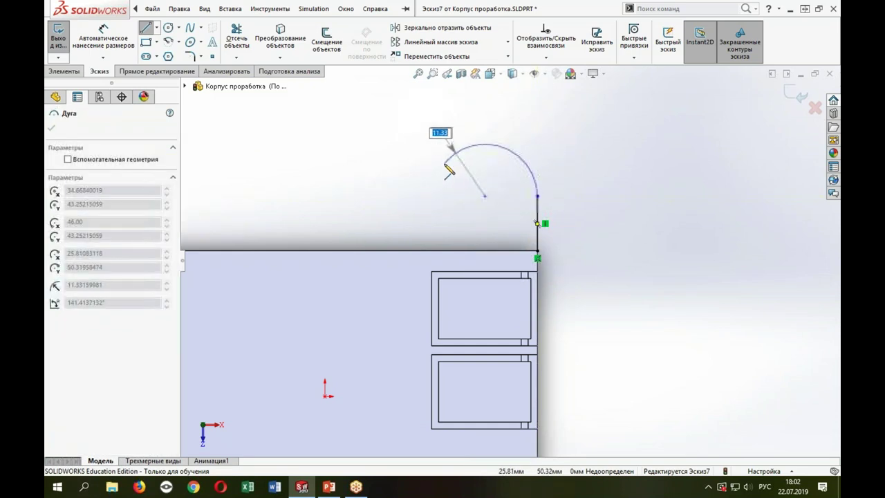
pyautogui.click(446, 165)
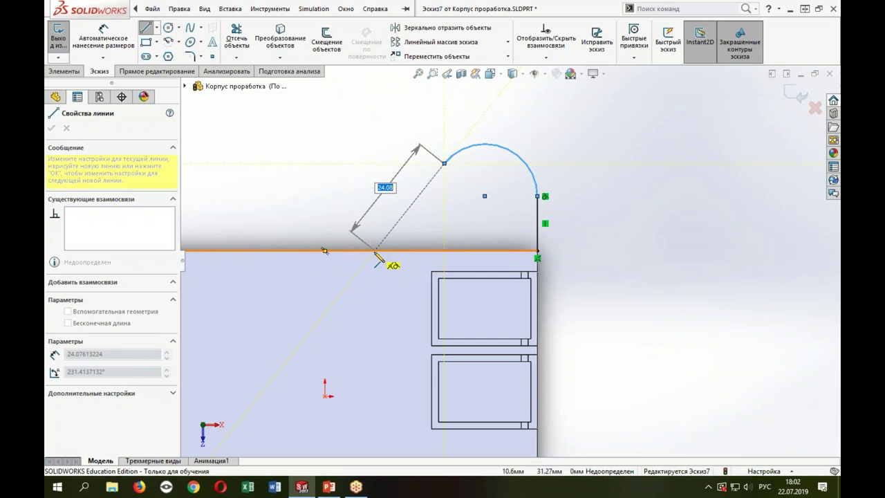
pyautogui.click(375, 250)
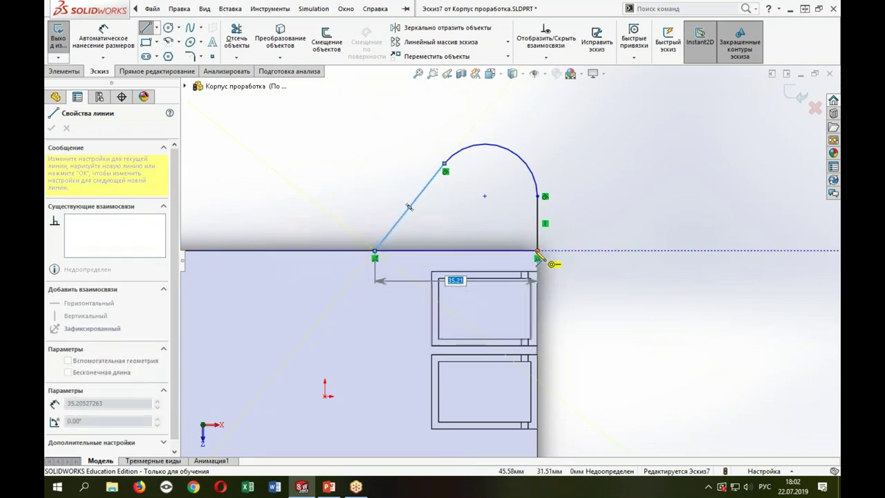
pyautogui.click(539, 251)
pyautogui.press('Escape')
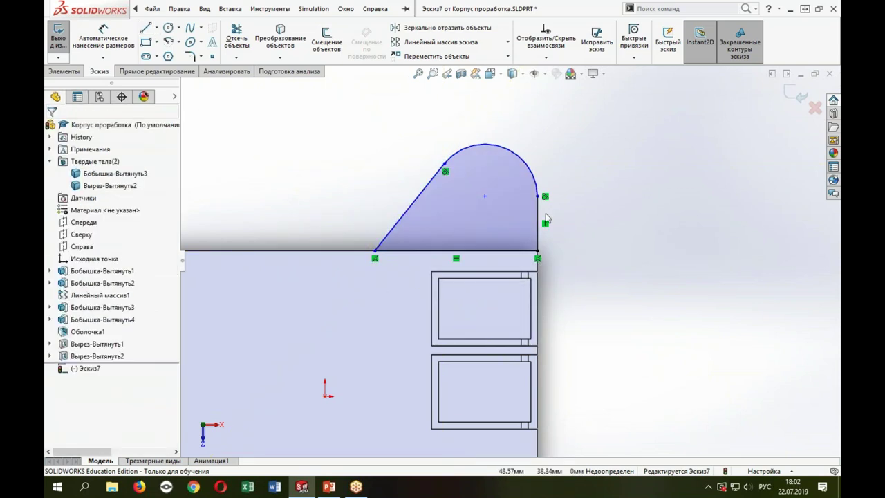
# Step: Drag the arc's endpoint to reshape the rounded part of the lip profile
pyautogui.moveTo(445, 165)
pyautogui.mouseDown()
pyautogui.moveTo(453, 159)
pyautogui.moveTo(406, 148)
pyautogui.moveTo(398, 180)
pyautogui.moveTo(435, 189)
pyautogui.moveTo(458, 170)
pyautogui.moveTo(443, 167)
pyautogui.mouseUp()
pyautogui.click(594, 256)
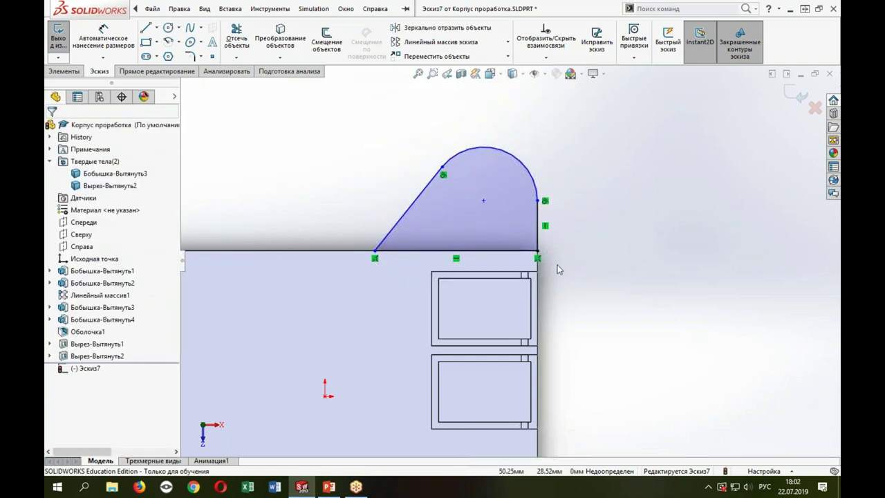
pyautogui.press('s')
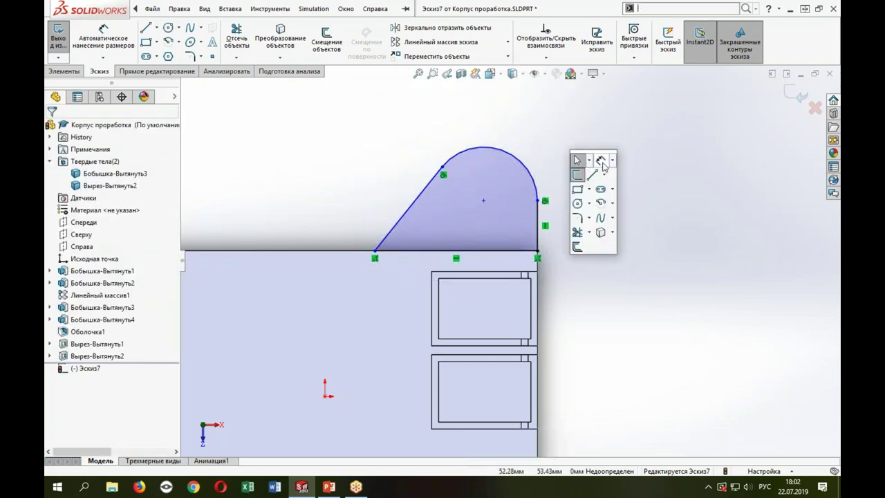
pyautogui.click(602, 162)
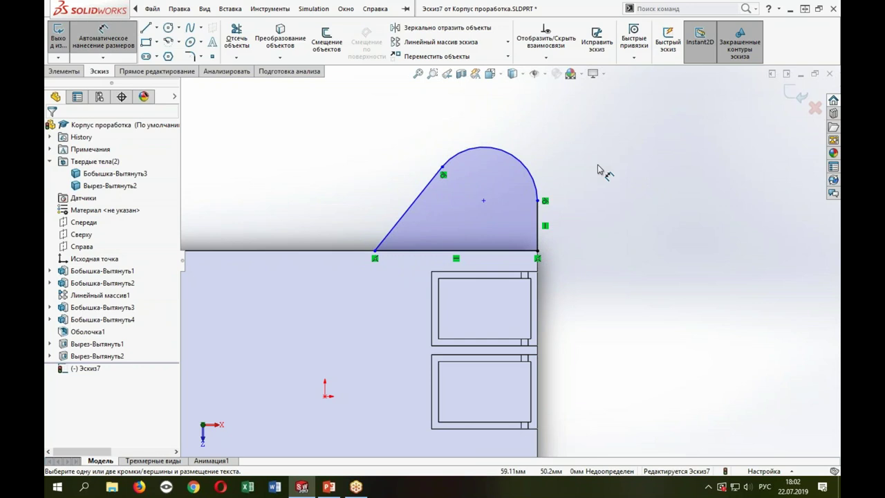
# Step: Dimension the arc radius to 4 mm and the arc centre to bottom line height to 4 mm
pyautogui.click(515, 160)
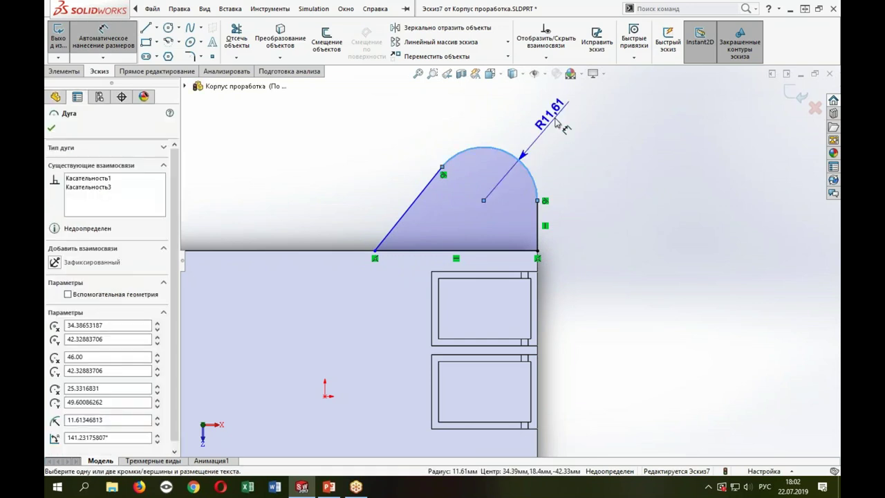
pyautogui.click(557, 125)
pyautogui.write('4')
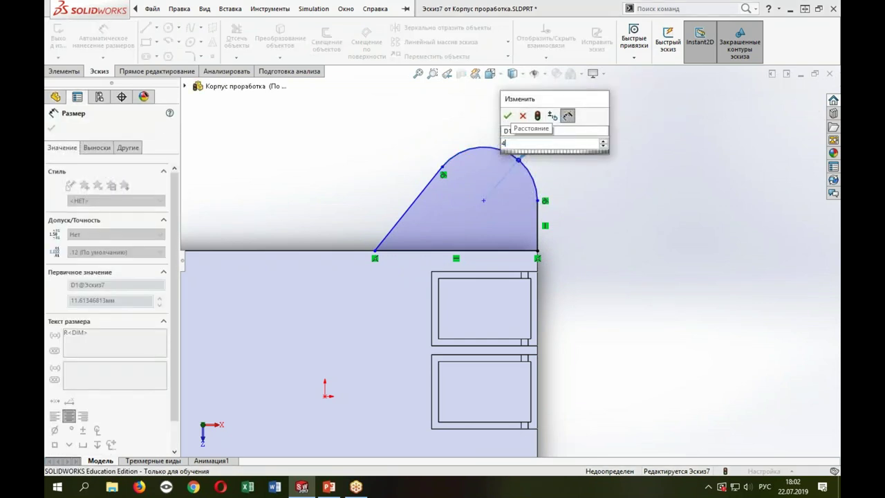
pyautogui.press('Return')
pyautogui.scroll(-2, 560, 234)
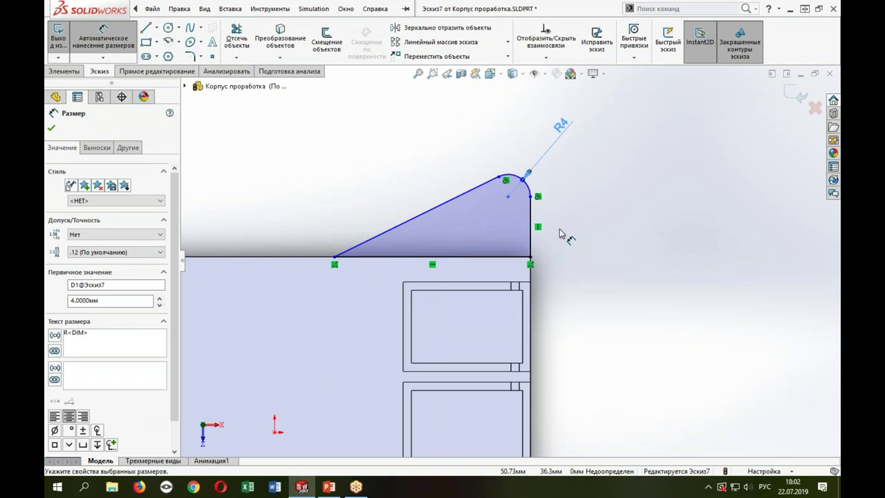
pyautogui.press('Escape')
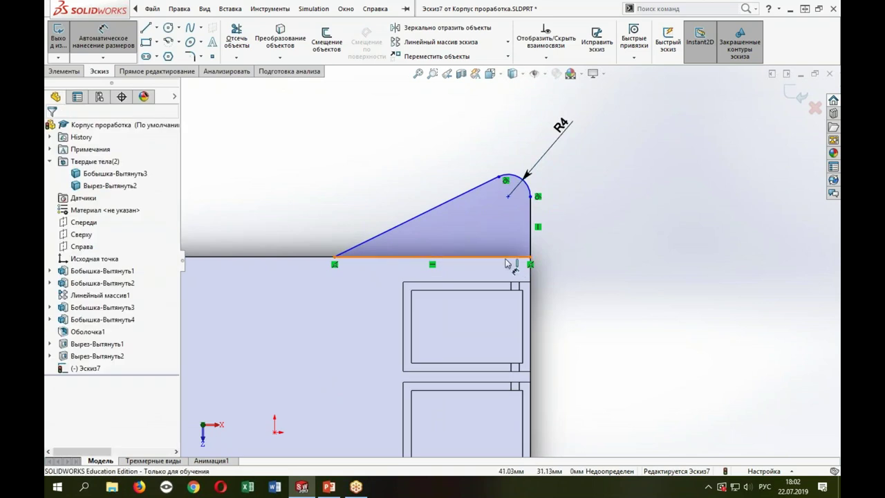
pyautogui.click(507, 264)
pyautogui.click(509, 196)
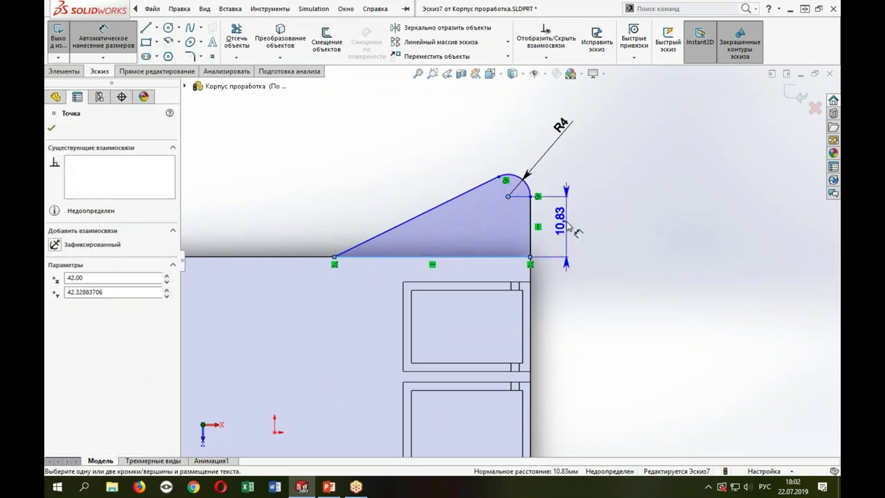
pyautogui.click(567, 228)
pyautogui.write('4')
pyautogui.press('Return')
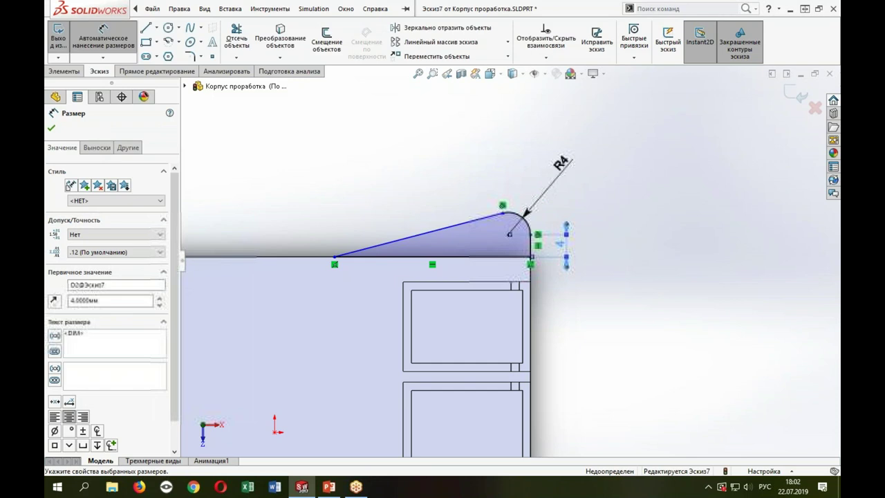
pyautogui.scroll(-2, 456, 222)
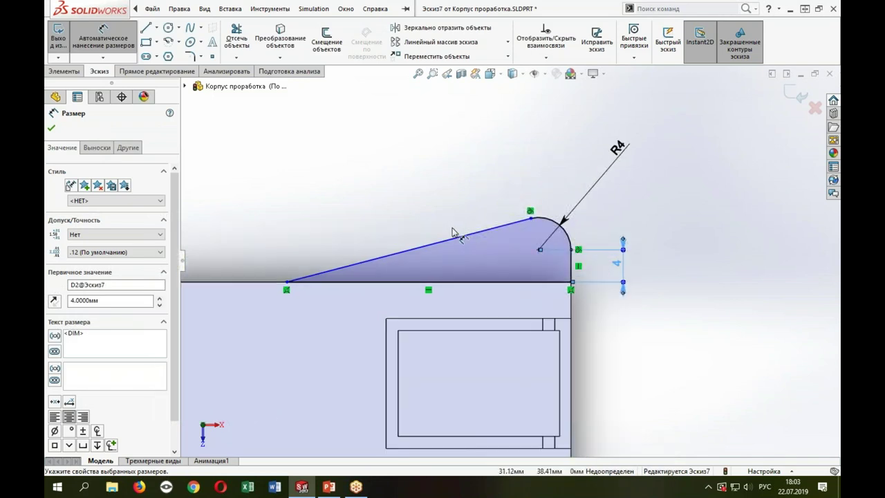
# Step: Set the sloped line at 45° to the bottom line, fully defining the sketch
pyautogui.click(459, 237)
pyautogui.click(470, 281)
pyautogui.click(464, 270)
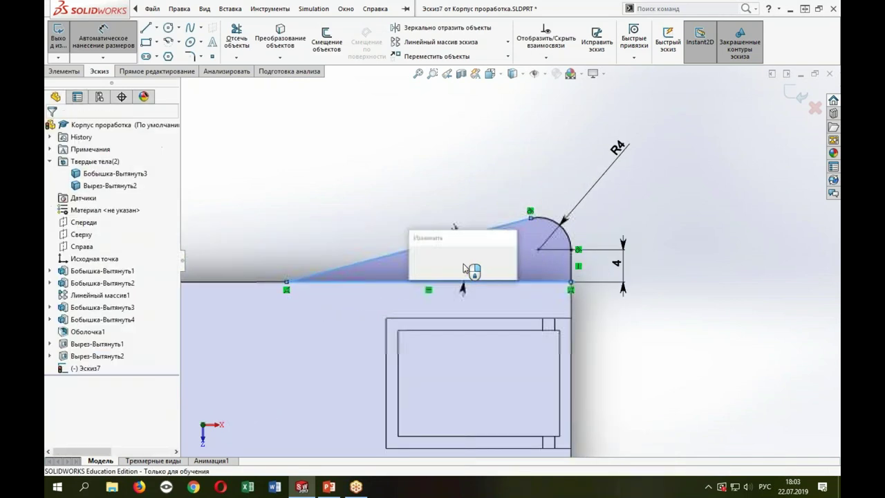
pyautogui.write('45')
pyautogui.press('Return')
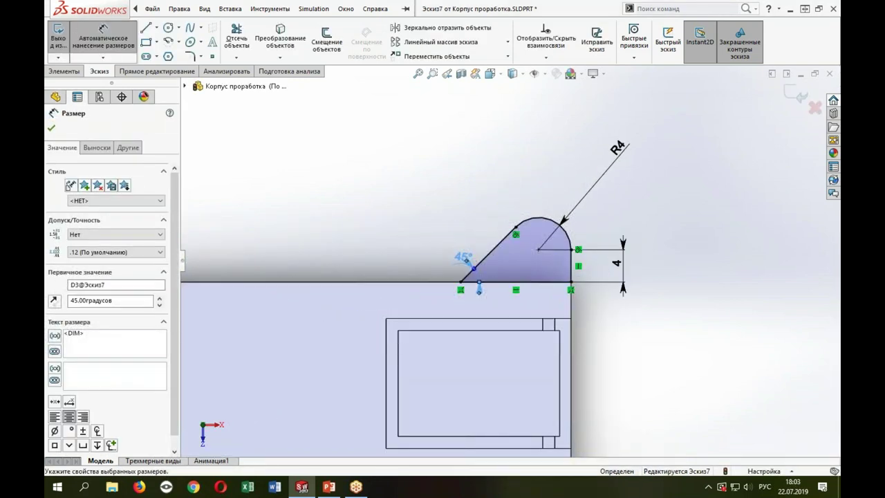
pyautogui.scroll(2, 484, 280)
pyautogui.scroll(-1, 484, 280)
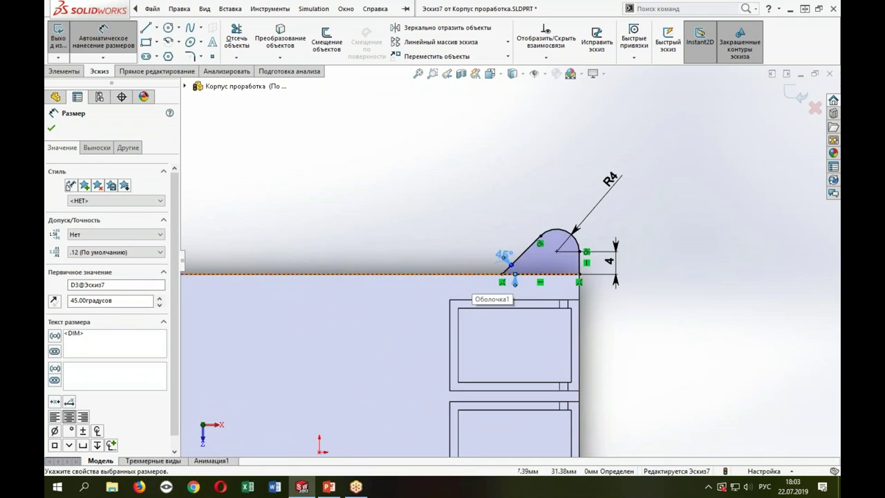
pyautogui.scroll(3, 509, 272)
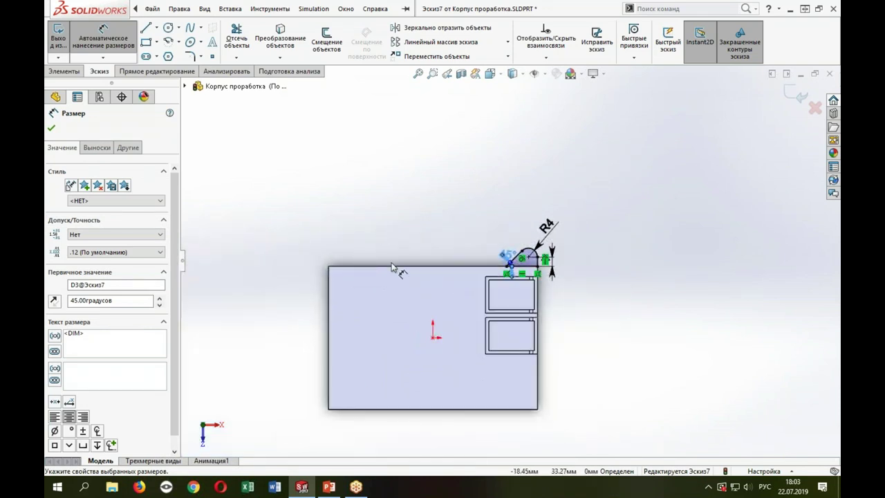
pyautogui.press('Escape')
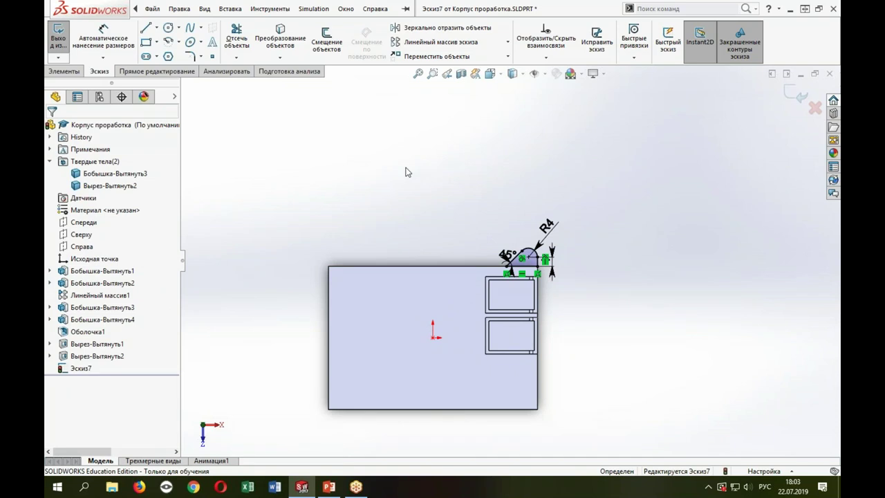
# Step: Draw a vertical construction centreline upward from the sketch origin
pyautogui.press('s')
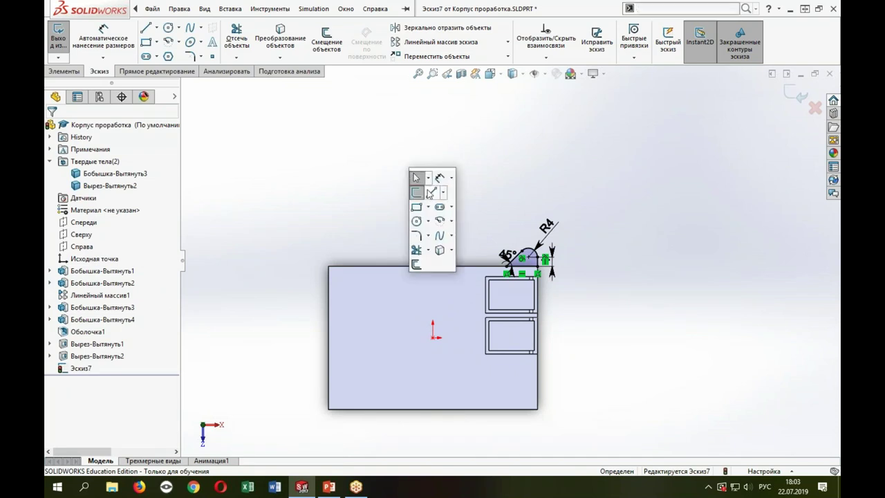
pyautogui.click(419, 199)
pyautogui.click(67, 260)
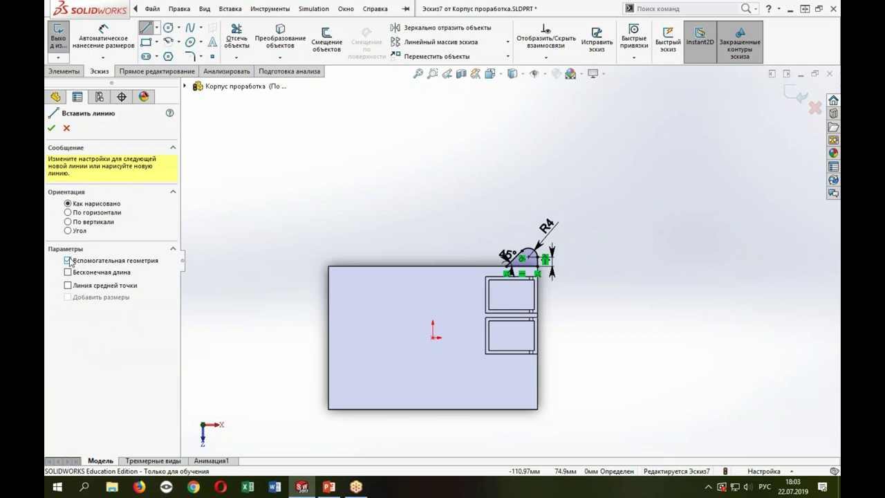
pyautogui.click(434, 338)
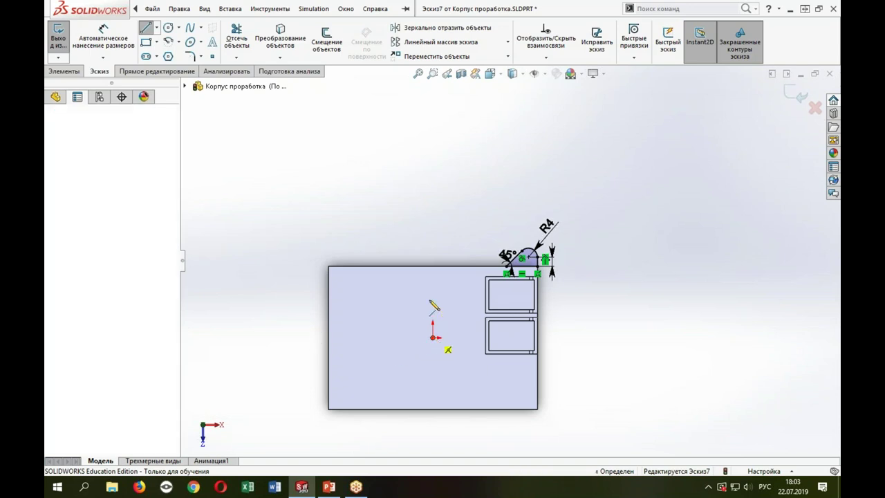
pyautogui.click(432, 222)
pyautogui.press('Escape')
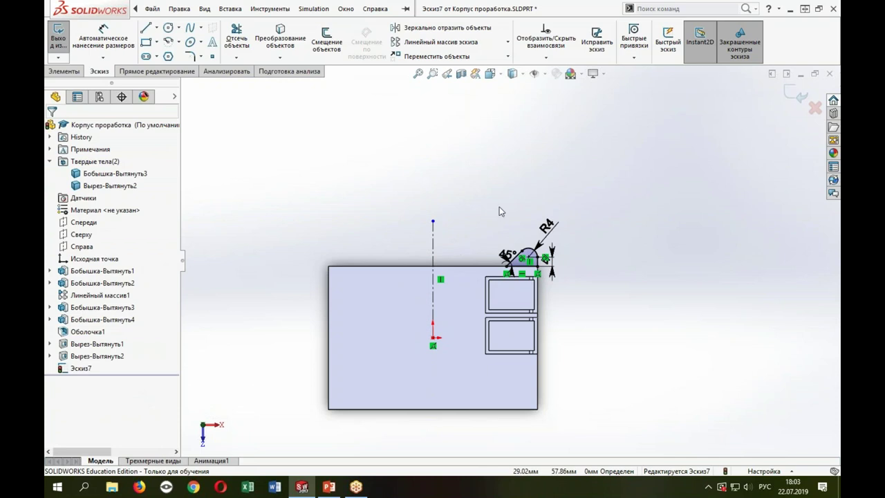
# Step: Mirror the rounded tab profile across the centreline onto the top-left corner
pyautogui.moveTo(501, 212); pyautogui.dragTo(558, 283)
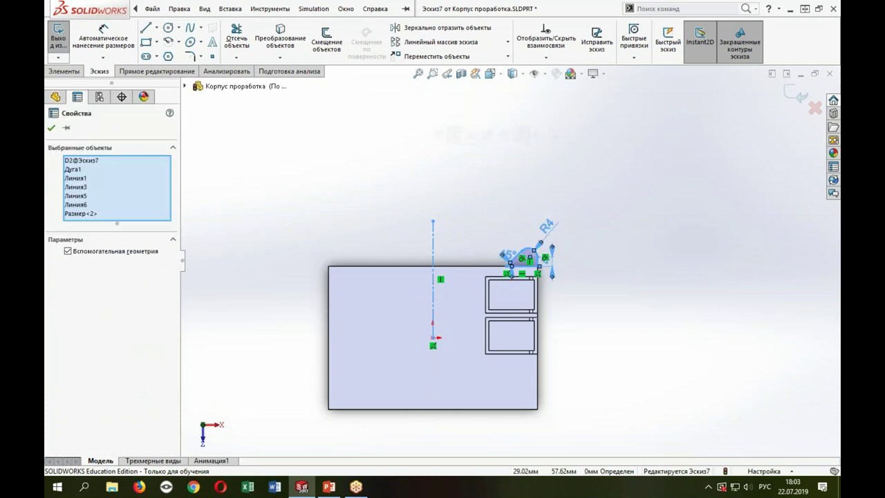
pyautogui.press('s')
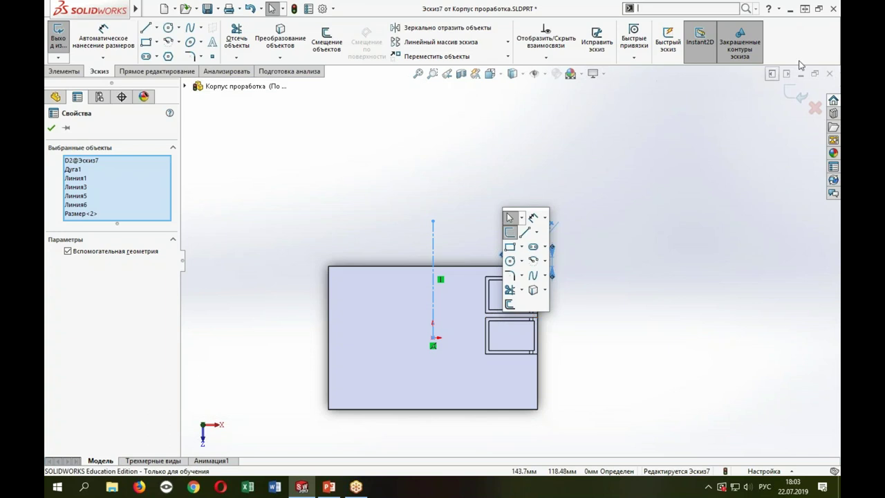
pyautogui.click(467, 29)
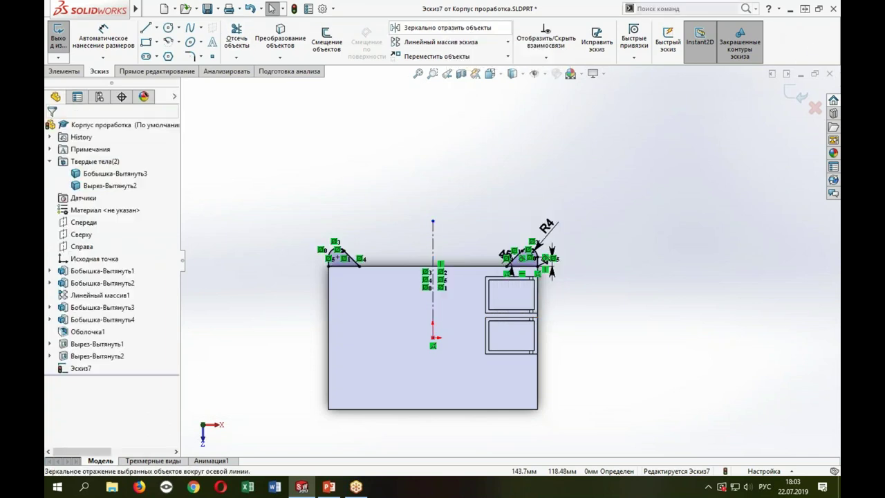
pyautogui.scroll(-5, 395, 247)
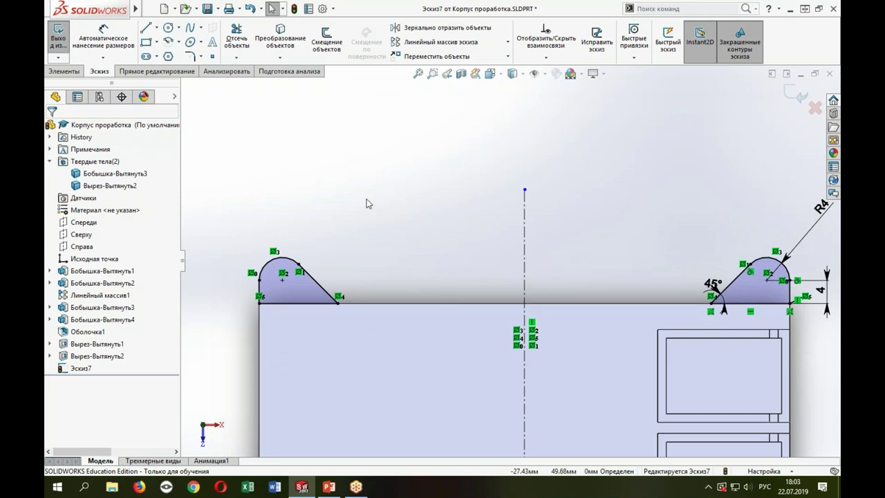
pyautogui.scroll(3, 508, 260)
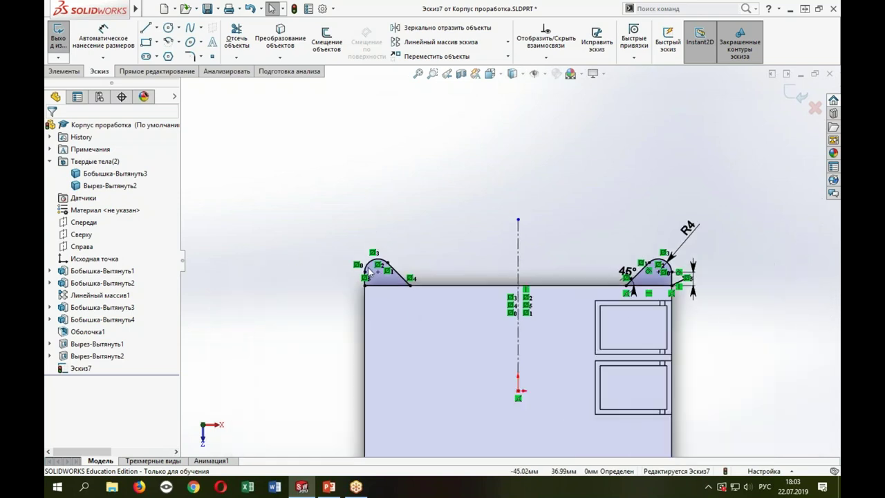
pyautogui.scroll(-1, 703, 266)
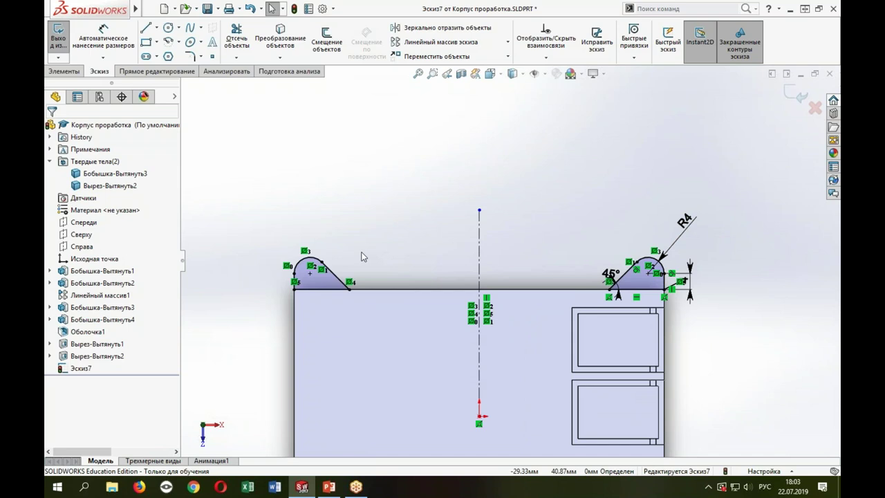
pyautogui.moveTo(361, 257); pyautogui.dragTo(458, 139, button='middle')
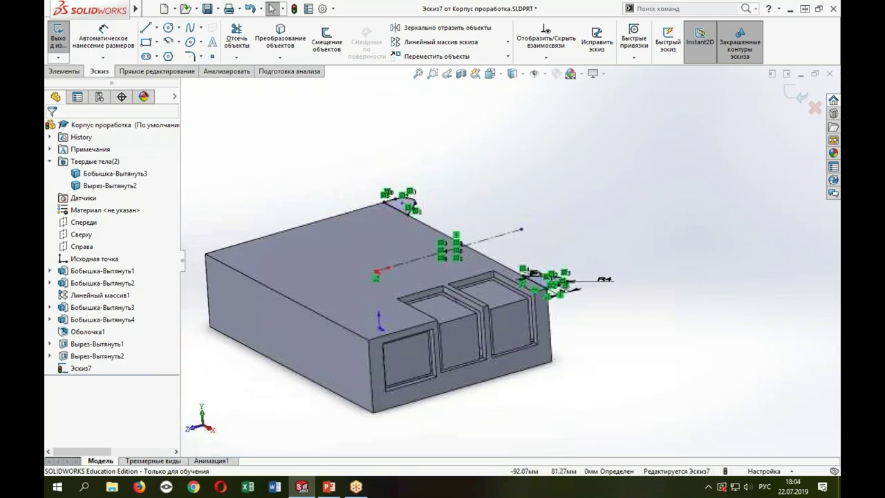
# Step: Extrude both tab profiles in reverse, Up To Surface at the large side face (Бобышка-Вытянуть5)
pyautogui.press('e')
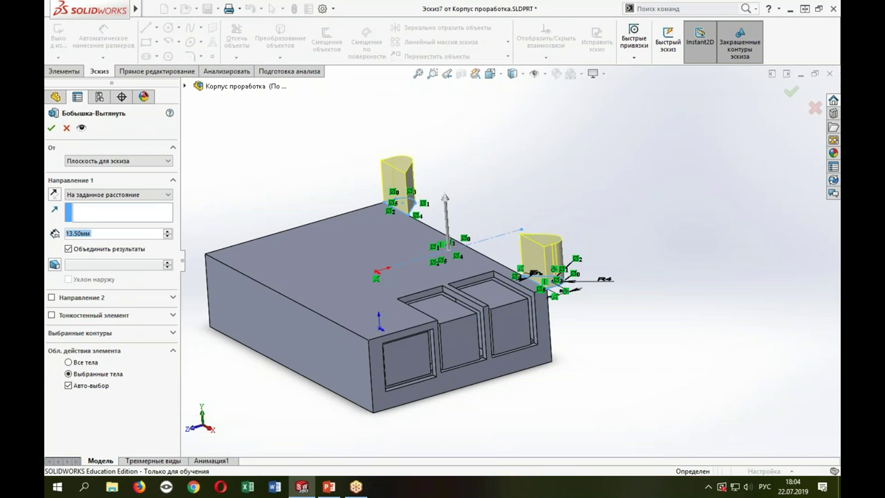
pyautogui.click(54, 195)
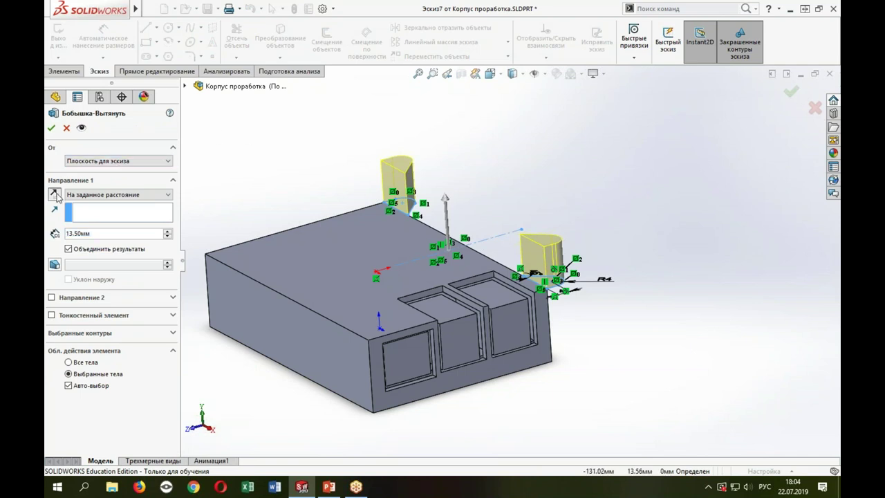
pyautogui.moveTo(520, 347)
pyautogui.mouseDown(button='middle')
pyautogui.moveTo(448, 388)
pyautogui.moveTo(435, 353)
pyautogui.mouseUp(button='middle')
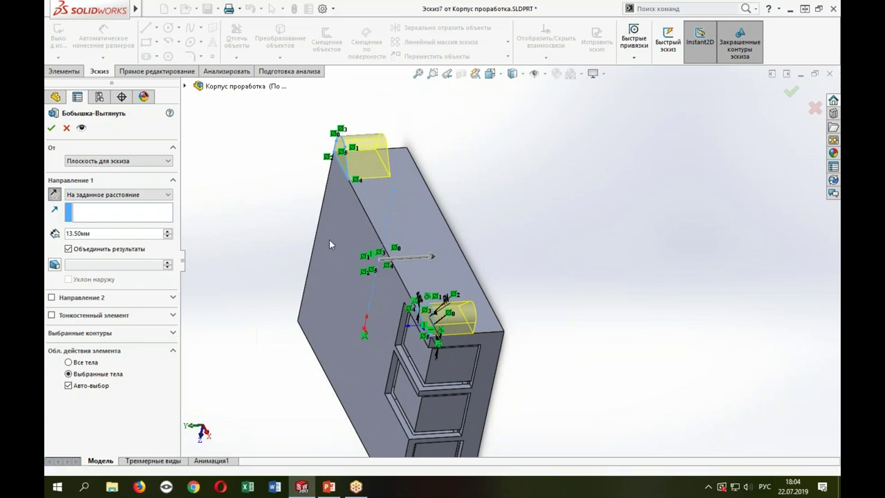
pyautogui.moveTo(499, 339)
pyautogui.mouseDown(button='middle')
pyautogui.moveTo(500, 352)
pyautogui.moveTo(499, 310)
pyautogui.mouseUp(button='middle')
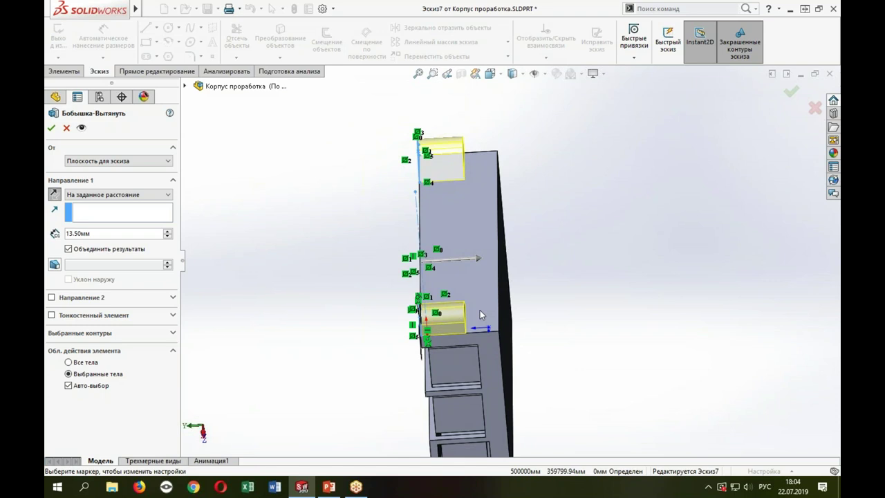
pyautogui.click(137, 195)
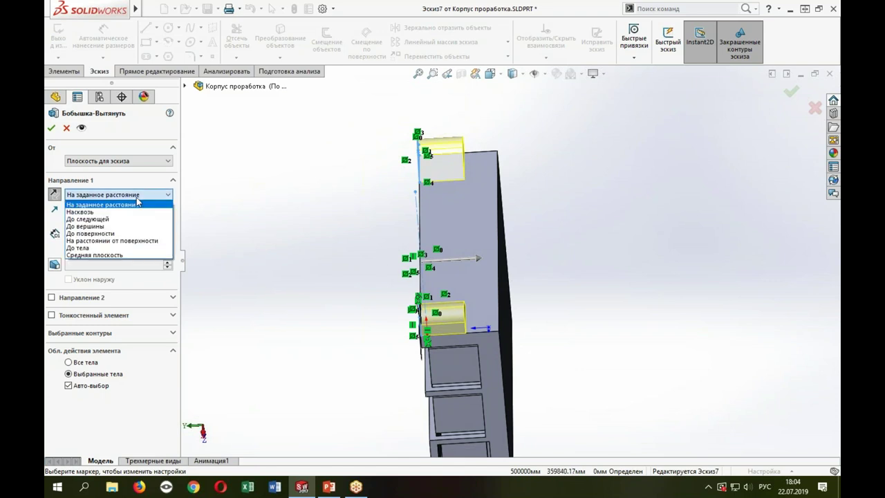
pyautogui.click(136, 233)
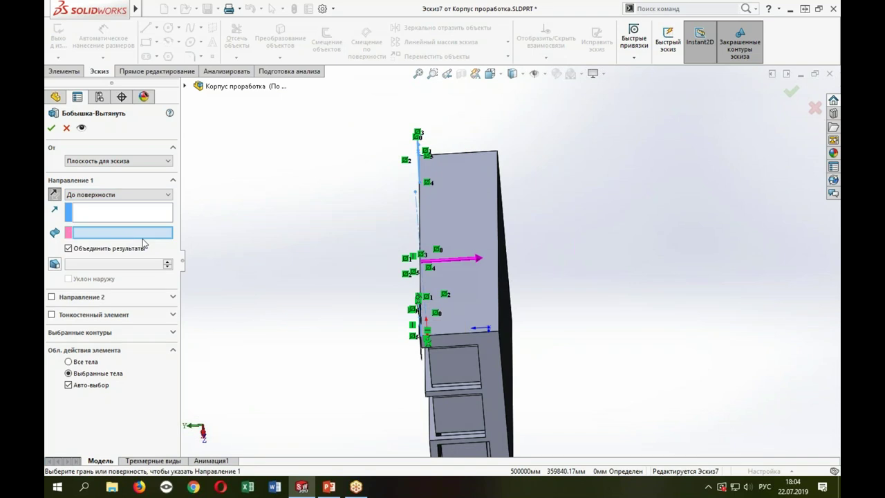
pyautogui.moveTo(415, 277); pyautogui.dragTo(510, 310, button='middle')
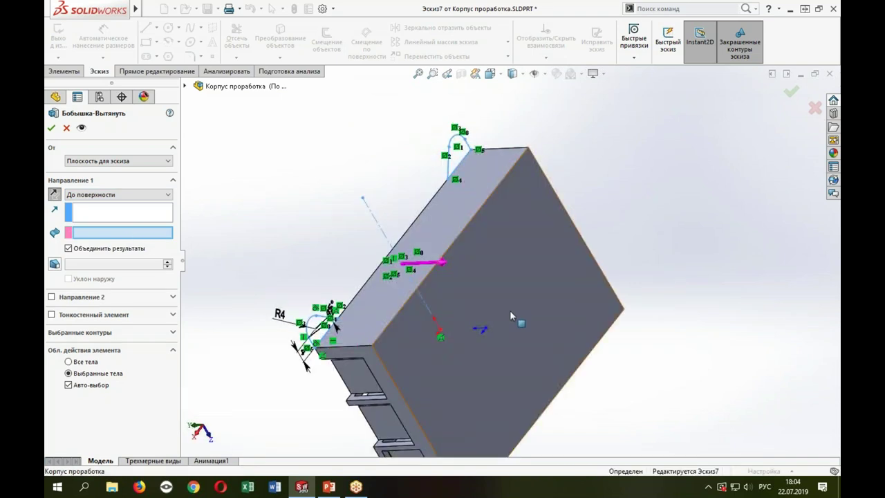
pyautogui.click(510, 310)
pyautogui.moveTo(333, 325)
pyautogui.mouseDown(button='middle')
pyautogui.moveTo(583, 172)
pyautogui.moveTo(587, 389)
pyautogui.mouseUp(button='middle')
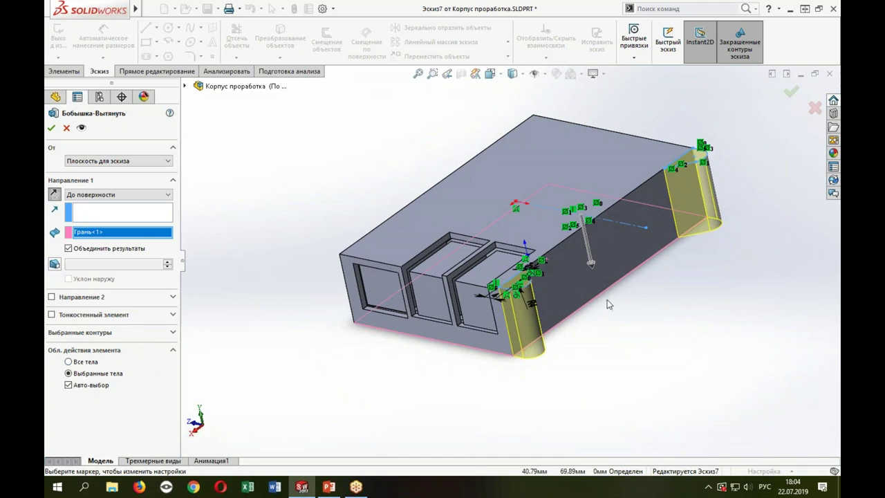
pyautogui.press('Return')
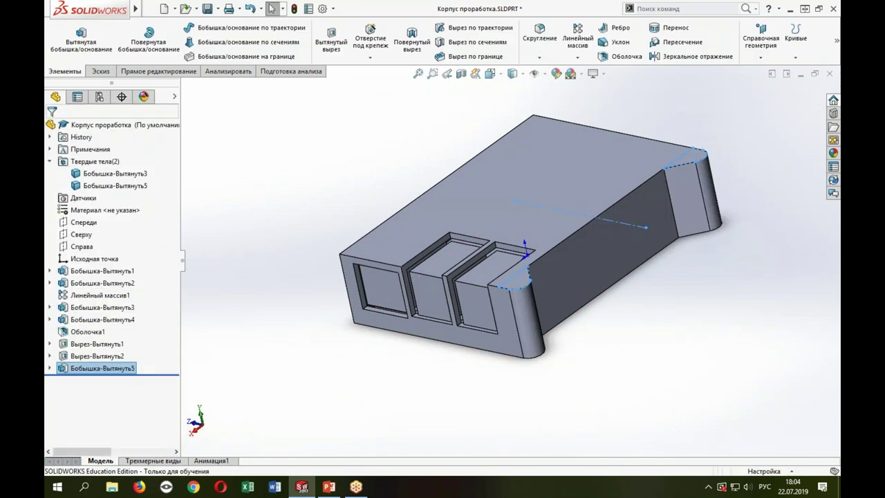
# Step: Select the Спереди plane and start a Mirror feature about it
pyautogui.moveTo(527, 396)
pyautogui.mouseDown(button='middle')
pyautogui.moveTo(627, 328)
pyautogui.moveTo(628, 430)
pyautogui.mouseUp(button='middle')
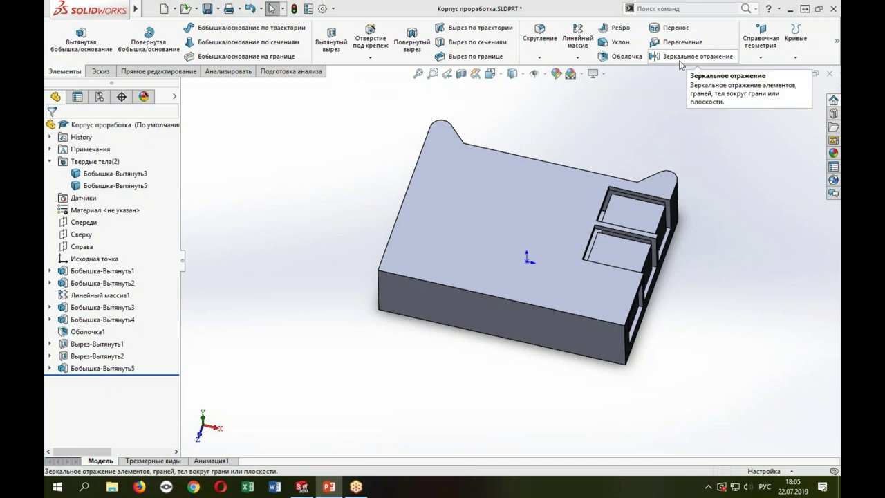
pyautogui.click(96, 224)
pyautogui.moveTo(487, 372); pyautogui.dragTo(365, 281, button='middle')
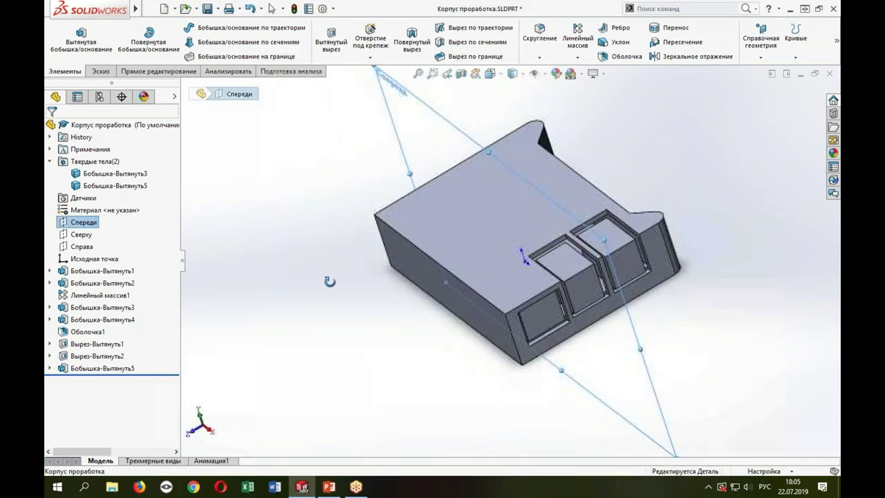
pyautogui.click(678, 61)
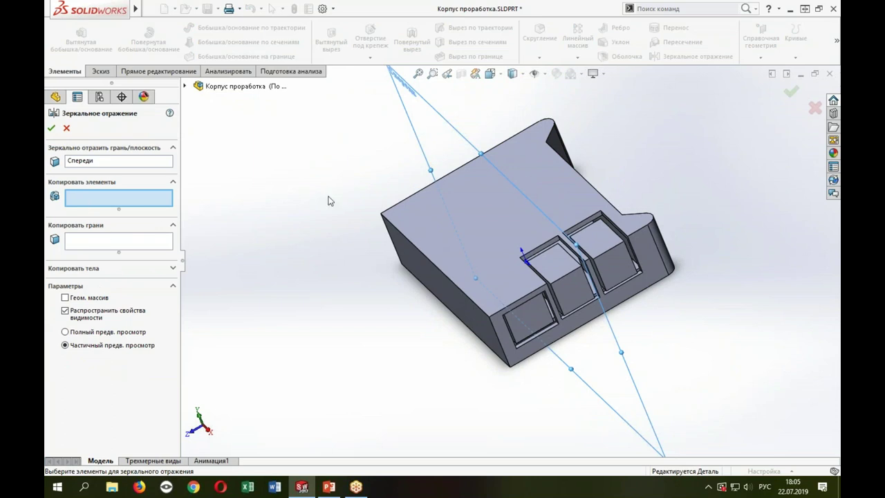
# Step: Mirror Бобышка-Вытянуть5 across Спереди, creating Зеркальное отражение1 with tabs on the opposite side
pyautogui.moveTo(450, 290); pyautogui.dragTo(394, 270, button='middle')
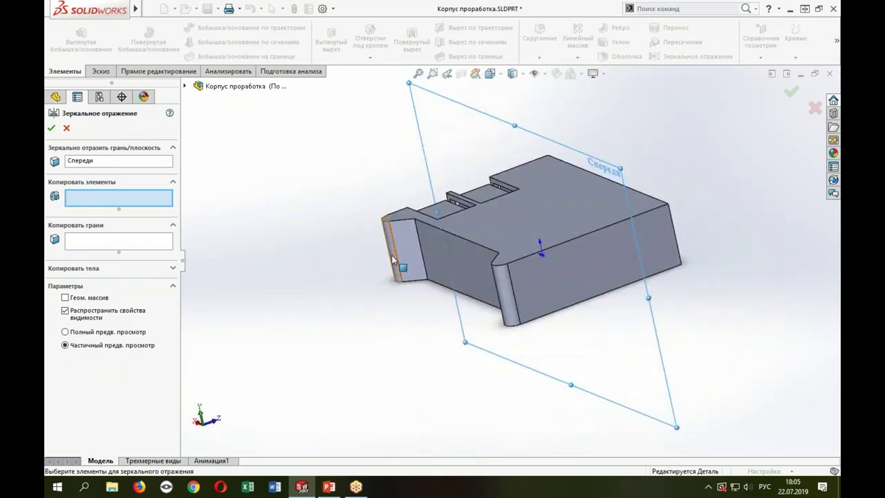
pyautogui.click(394, 260)
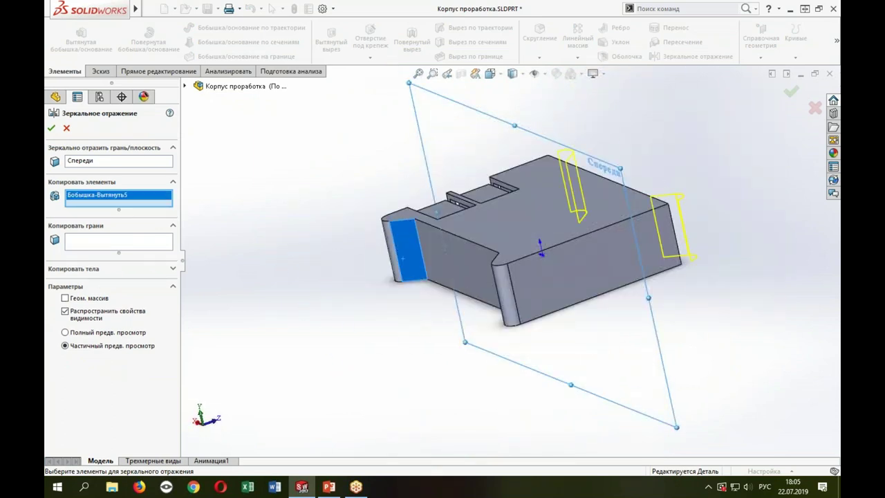
pyautogui.press('Return')
pyautogui.moveTo(484, 132)
pyautogui.mouseDown(button='middle')
pyautogui.moveTo(593, 129)
pyautogui.moveTo(664, 159)
pyautogui.moveTo(736, 279)
pyautogui.mouseUp(button='middle')
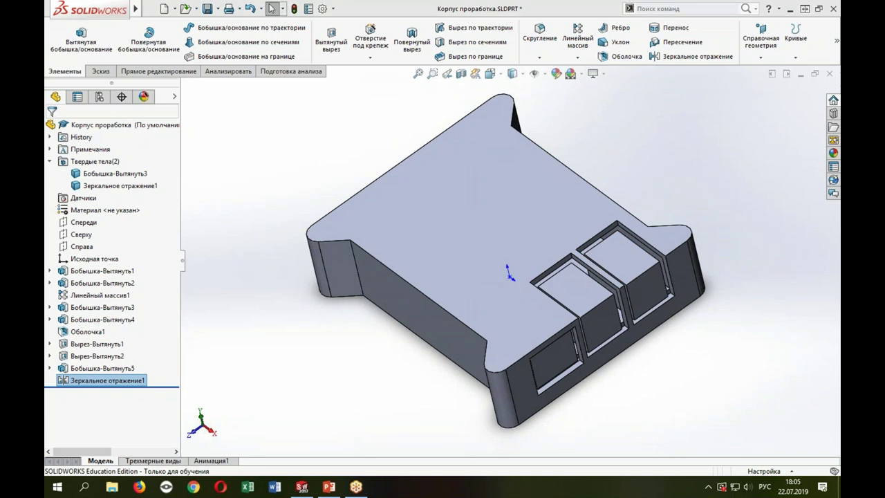
pyautogui.moveTo(717, 271)
pyautogui.mouseDown()
pyautogui.moveTo(653, 219)
pyautogui.moveTo(694, 278)
pyautogui.mouseUp()
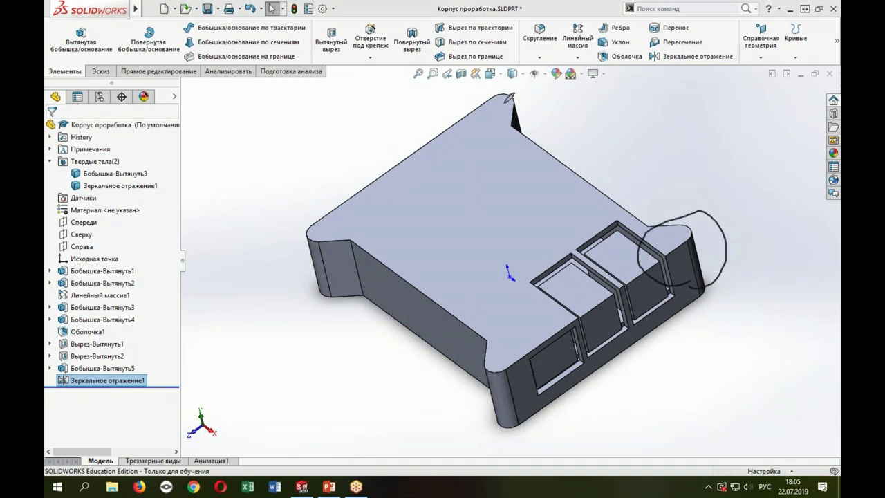
pyautogui.press('e')
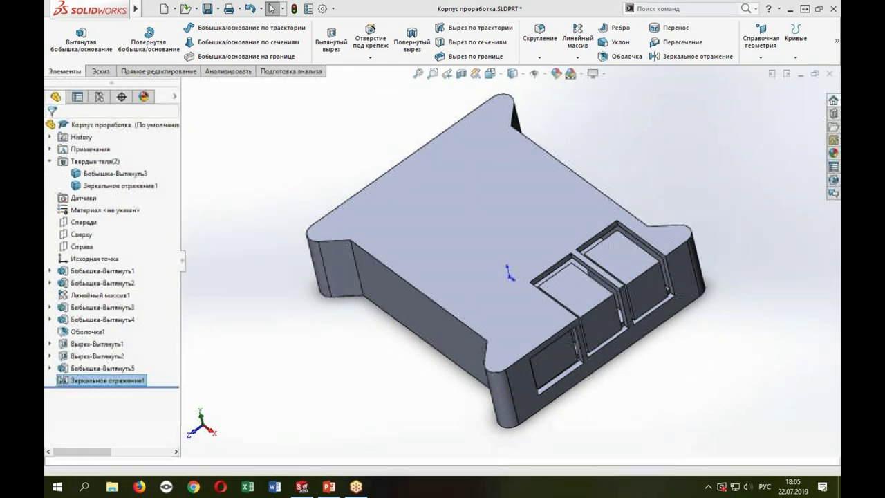
pyautogui.moveTo(669, 188)
pyautogui.mouseDown(button='middle')
pyautogui.moveTo(586, 215)
pyautogui.moveTo(621, 216)
pyautogui.moveTo(618, 231)
pyautogui.mouseUp(button='middle')
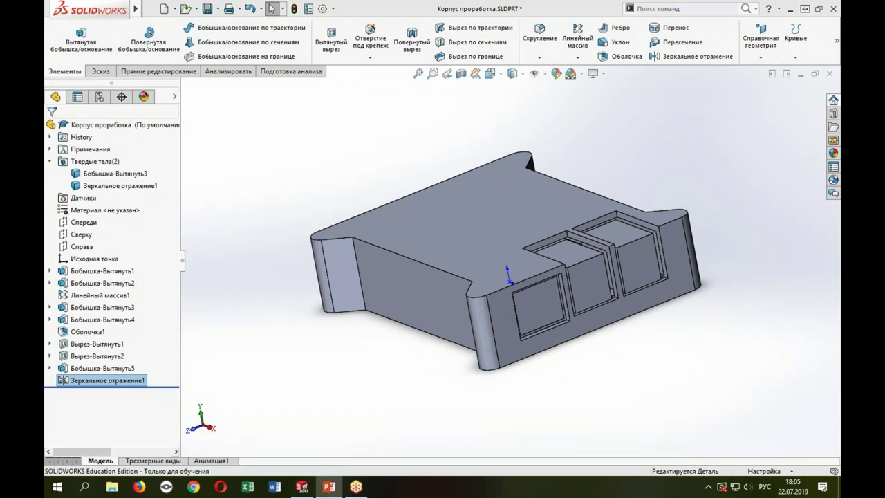
pyautogui.moveTo(440, 213)
pyautogui.mouseDown(button='middle')
pyautogui.moveTo(681, 276)
pyautogui.moveTo(670, 242)
pyautogui.mouseUp(button='middle')
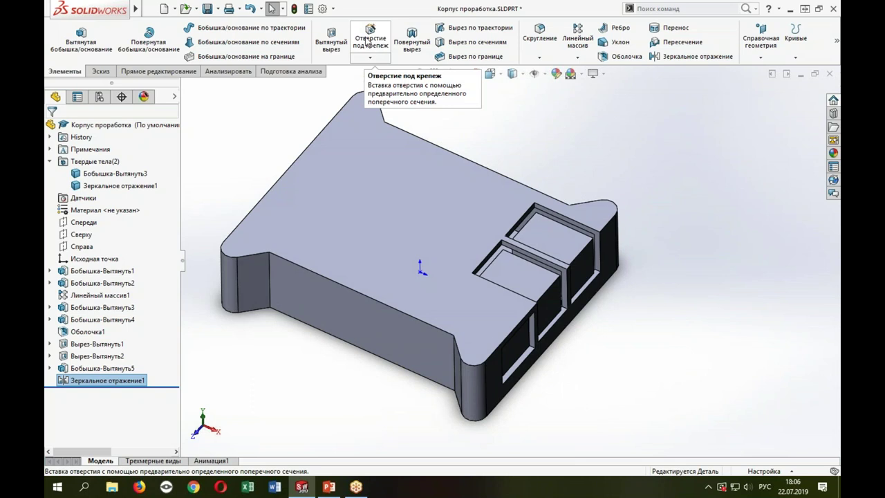
pyautogui.click(476, 129)
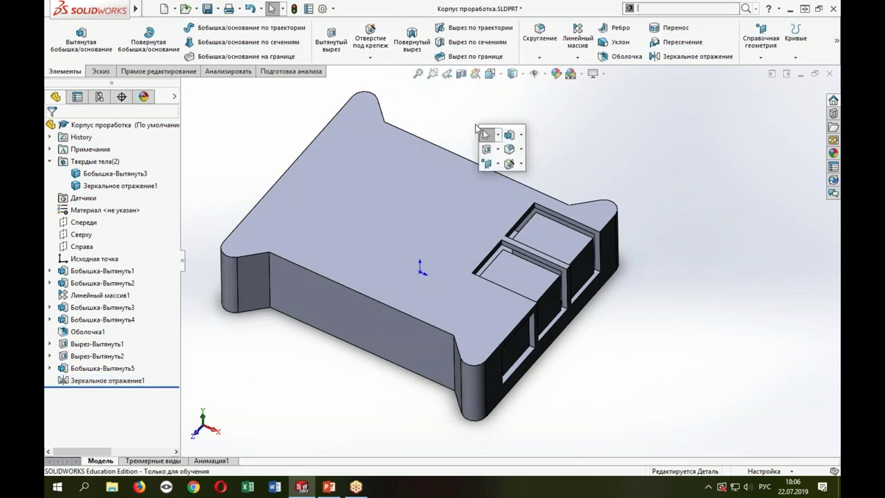
# Step: Start a Hole Wizard straight hole with ISO standard and Screw Clearances type
pyautogui.click(510, 164)
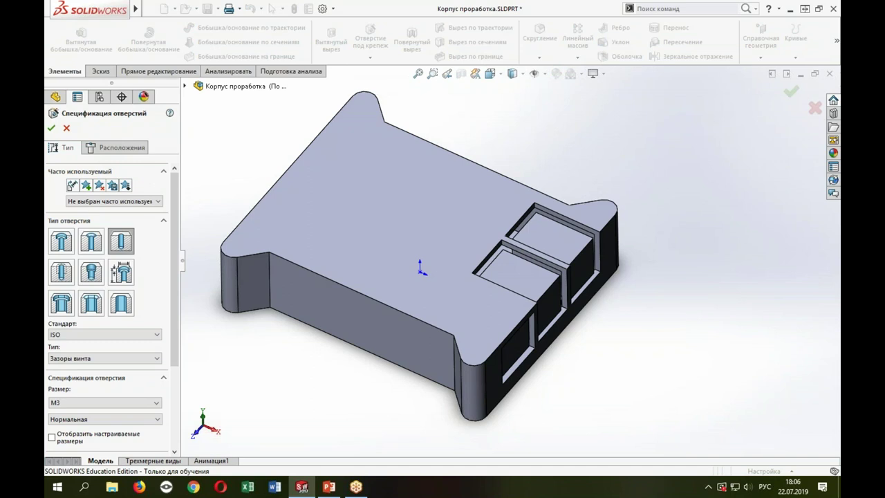
pyautogui.scroll(-1, 127, 212)
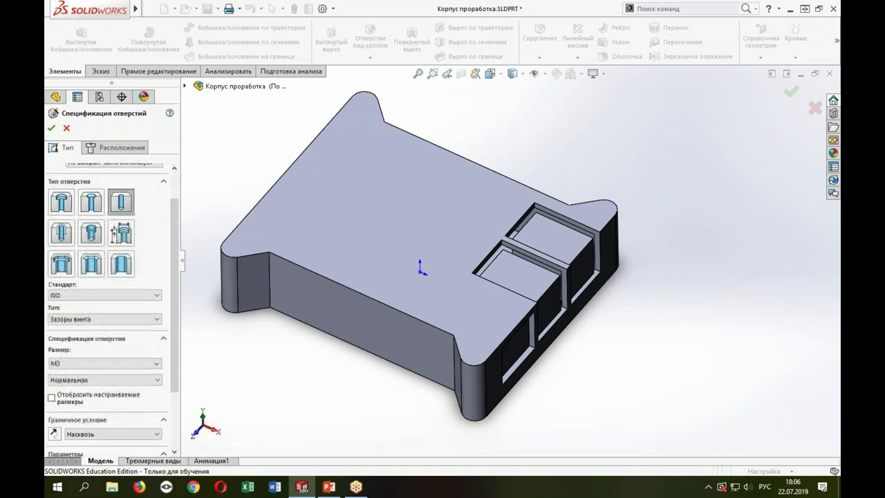
pyautogui.click(123, 202)
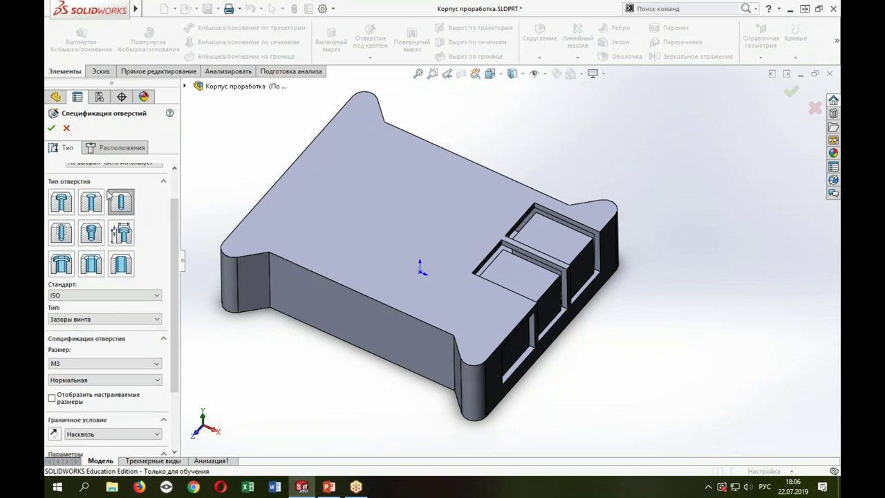
pyautogui.click(96, 294)
pyautogui.click(101, 320)
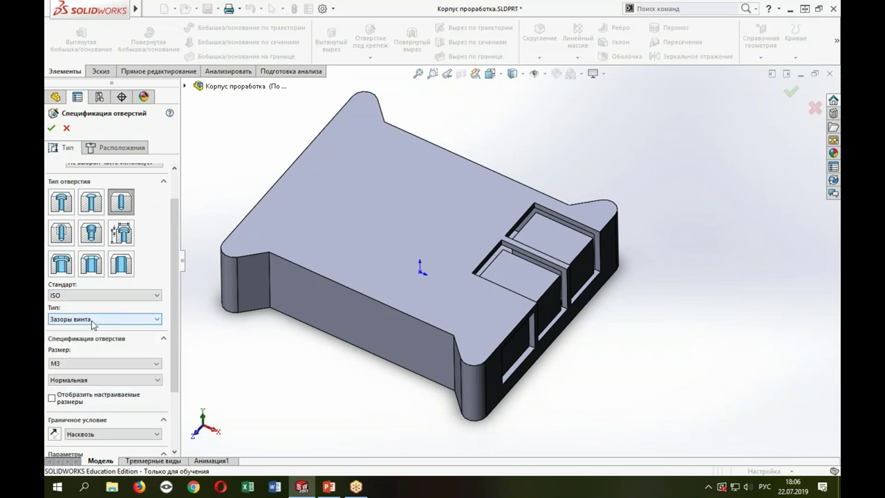
pyautogui.click(83, 320)
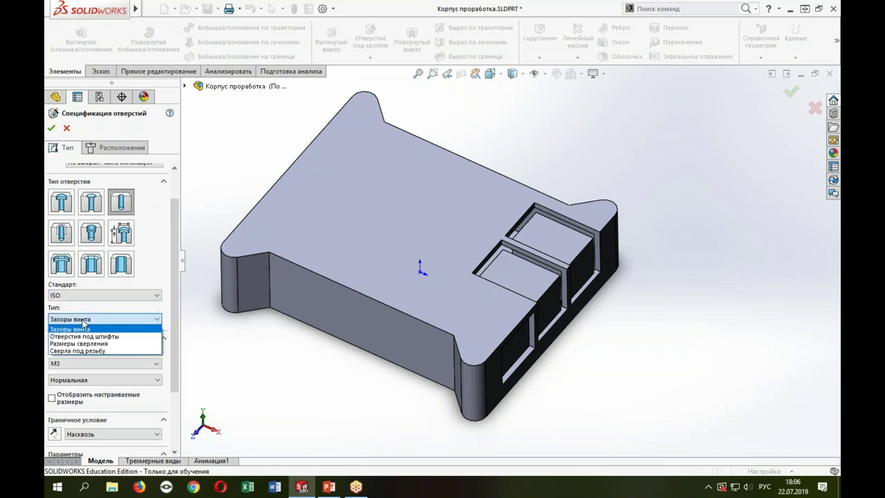
pyautogui.click(97, 330)
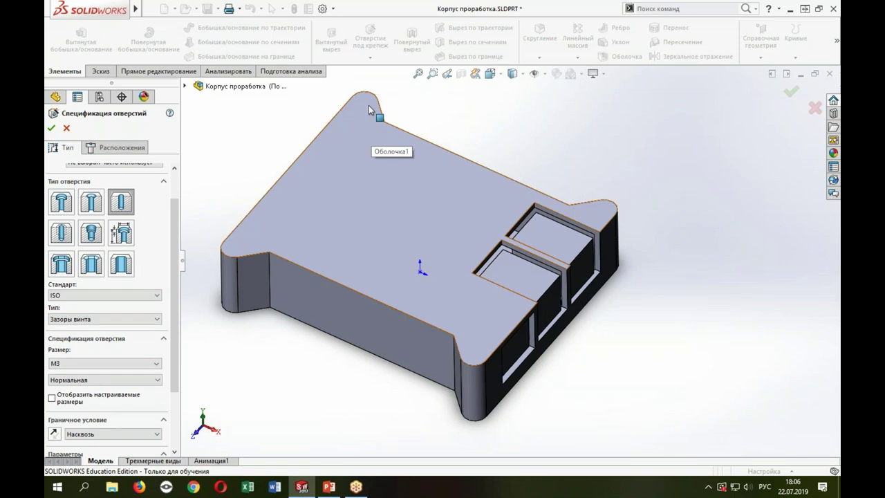
# Step: Set the hole to size M3, Normal fit, Through All, with custom 3.4 mm diameter
pyautogui.moveTo(645, 287); pyautogui.dragTo(624, 290, button='middle')
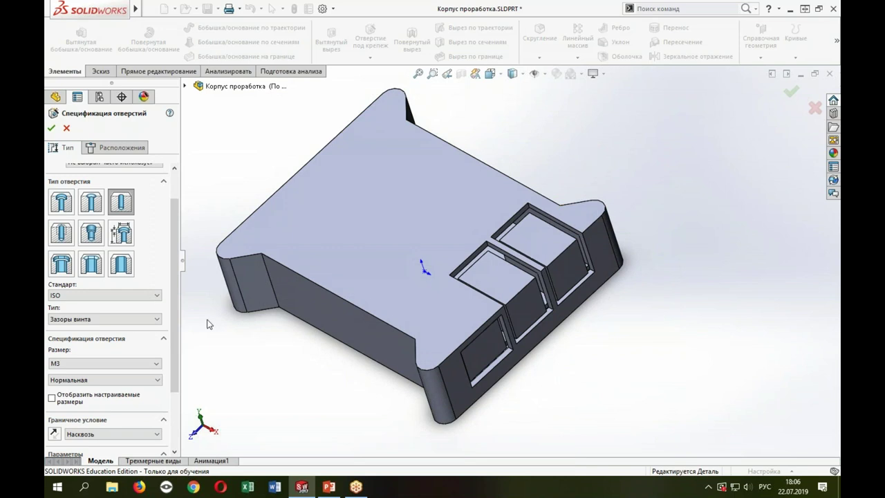
pyautogui.click(128, 363)
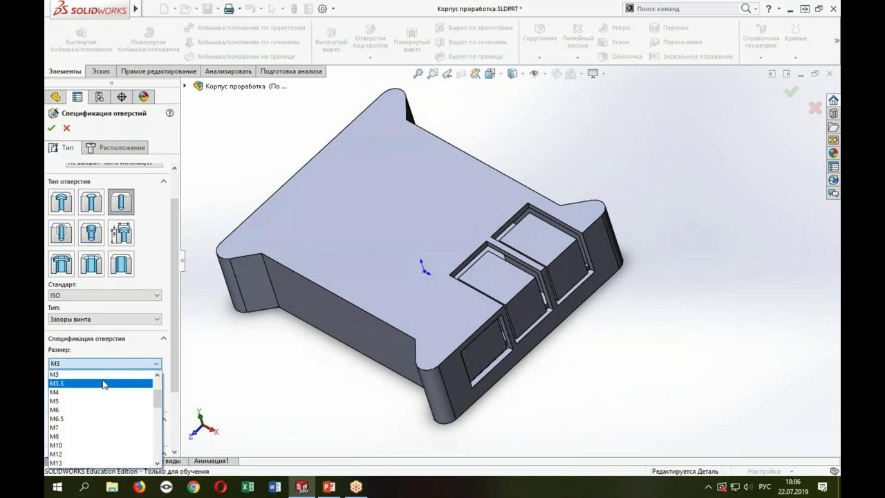
pyautogui.click(105, 377)
pyautogui.click(106, 380)
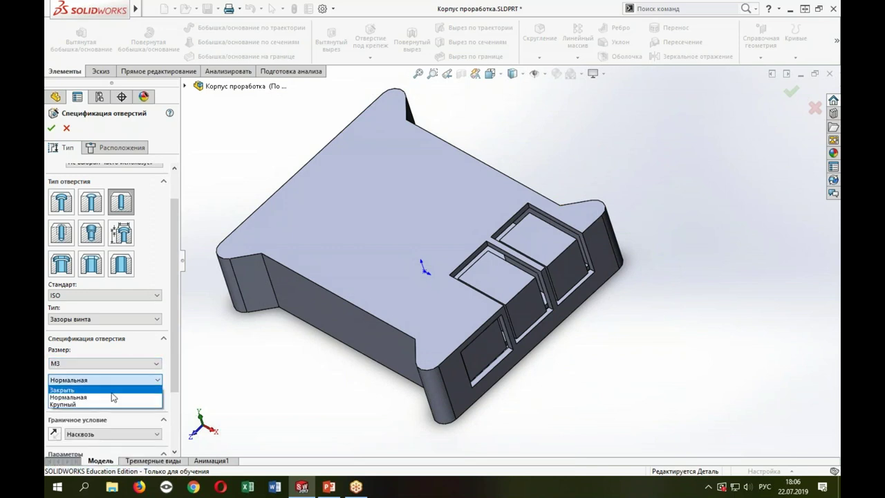
pyautogui.click(119, 400)
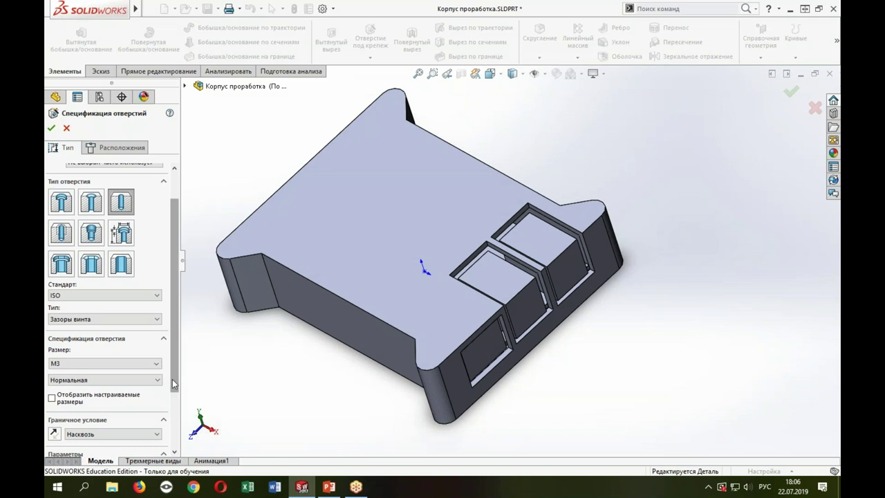
pyautogui.moveTo(172, 384); pyautogui.dragTo(177, 419)
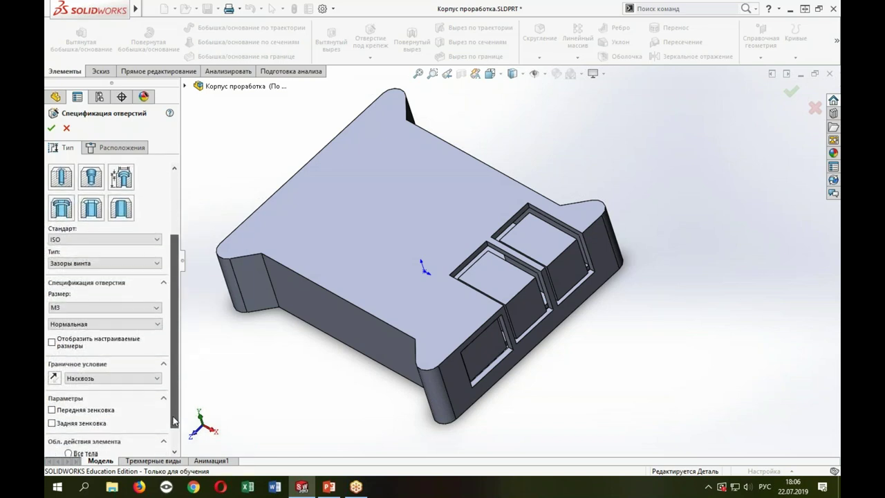
pyautogui.scroll(-2, 176, 419)
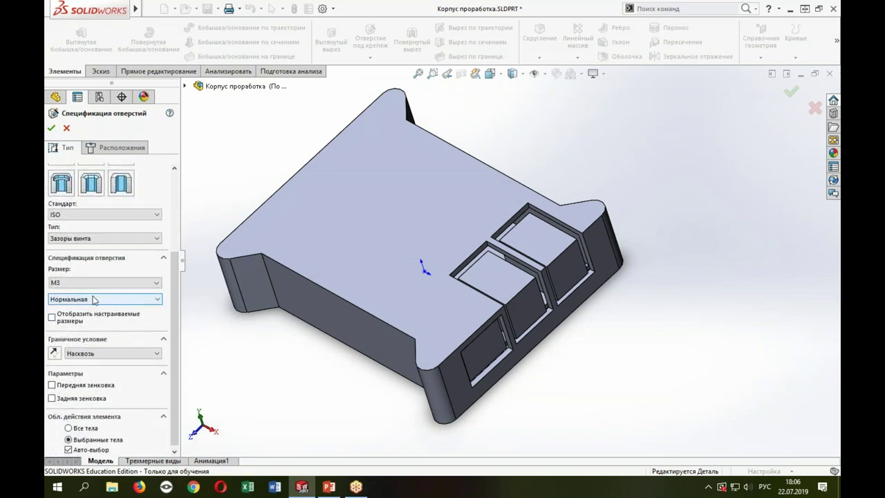
pyautogui.click(51, 317)
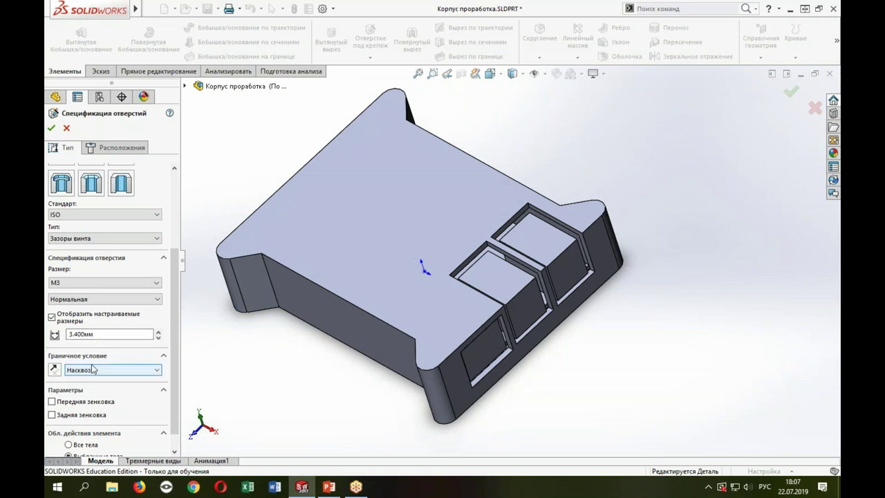
pyautogui.scroll(-1, 173, 364)
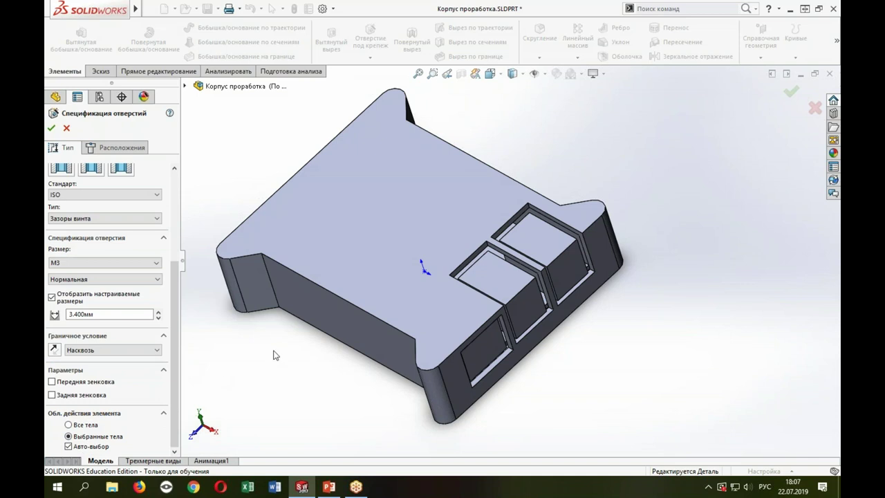
pyautogui.scroll(3, 111, 228)
pyautogui.scroll(4, 117, 194)
pyautogui.click(118, 148)
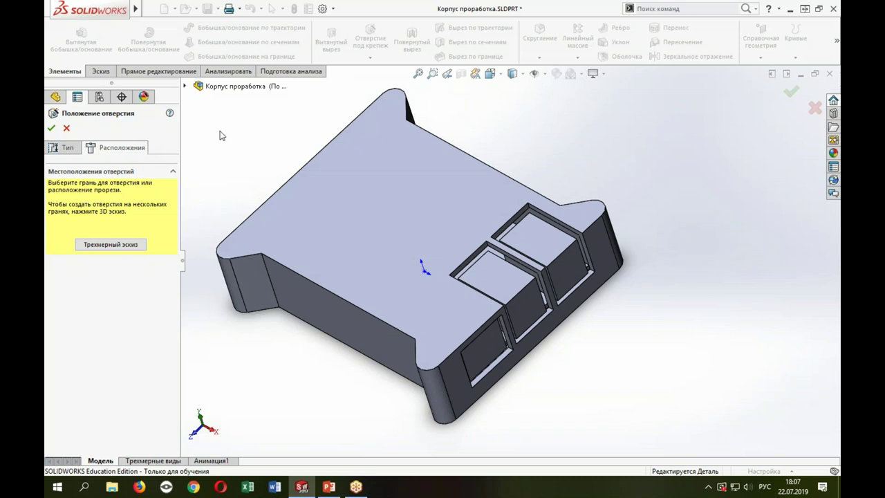
# Step: Pick the top face and place hole points at the first two lug centres
pyautogui.moveTo(304, 139)
pyautogui.mouseDown(button='middle')
pyautogui.moveTo(316, 131)
pyautogui.moveTo(318, 111)
pyautogui.mouseUp(button='middle')
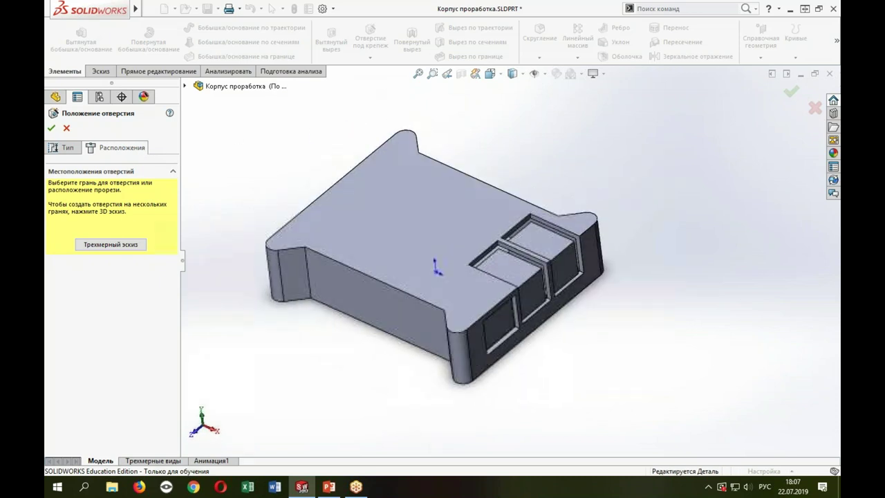
pyautogui.click(412, 195)
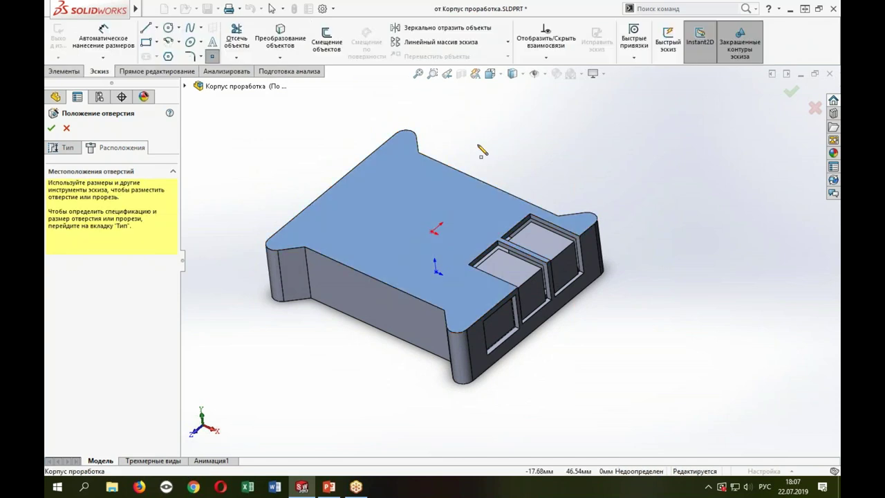
pyautogui.moveTo(475, 143)
pyautogui.mouseDown(button='middle')
pyautogui.moveTo(480, 174)
pyautogui.moveTo(461, 194)
pyautogui.moveTo(476, 166)
pyautogui.mouseUp(button='middle')
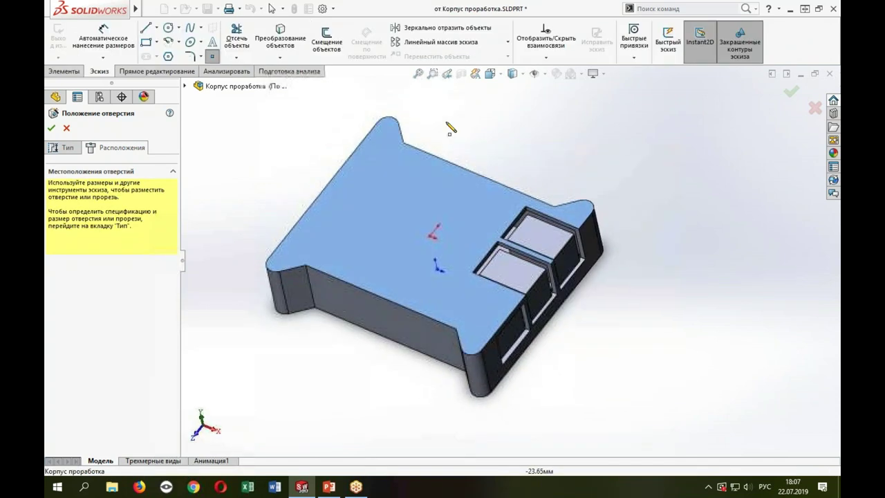
pyautogui.scroll(-3, 457, 138)
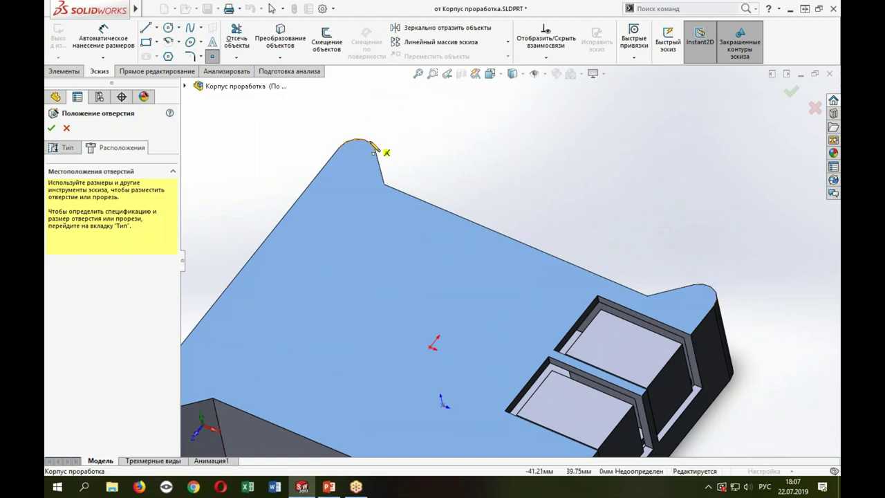
pyautogui.scroll(-4, 383, 155)
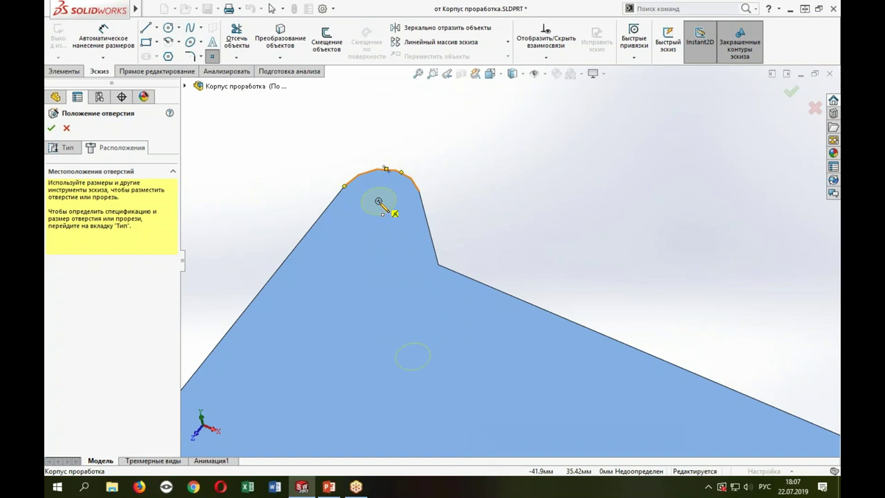
pyautogui.click(379, 201)
pyautogui.moveTo(373, 203)
pyautogui.mouseDown(button='middle')
pyautogui.moveTo(355, 142)
pyautogui.moveTo(700, 331)
pyautogui.mouseUp(button='middle')
pyautogui.scroll(-3, 700, 330)
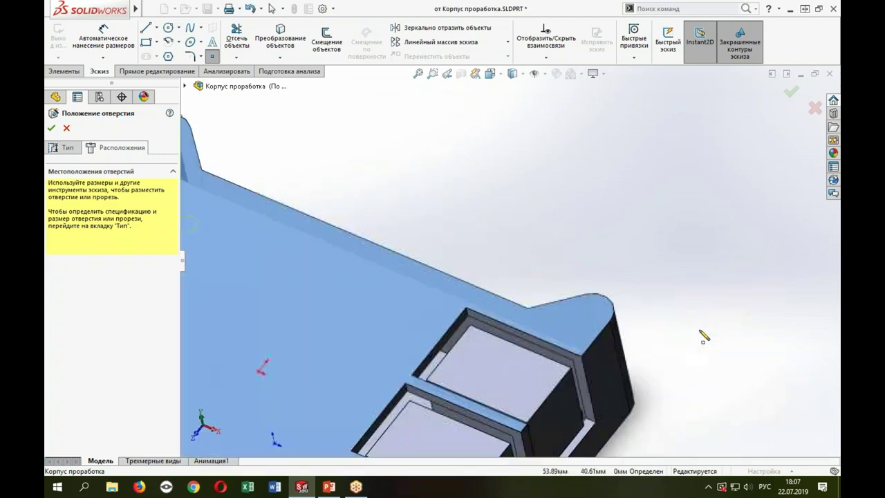
pyautogui.click(588, 311)
# Step: Place holes at the lower and left corner lug centres and confirm the M3 hole feature
pyautogui.scroll(2, 518, 263)
pyautogui.scroll(1, 519, 263)
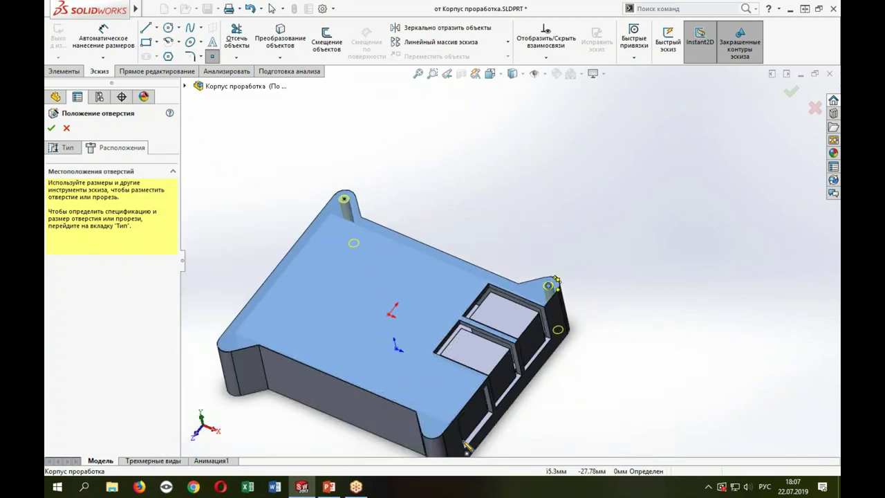
pyautogui.scroll(-3, 467, 440)
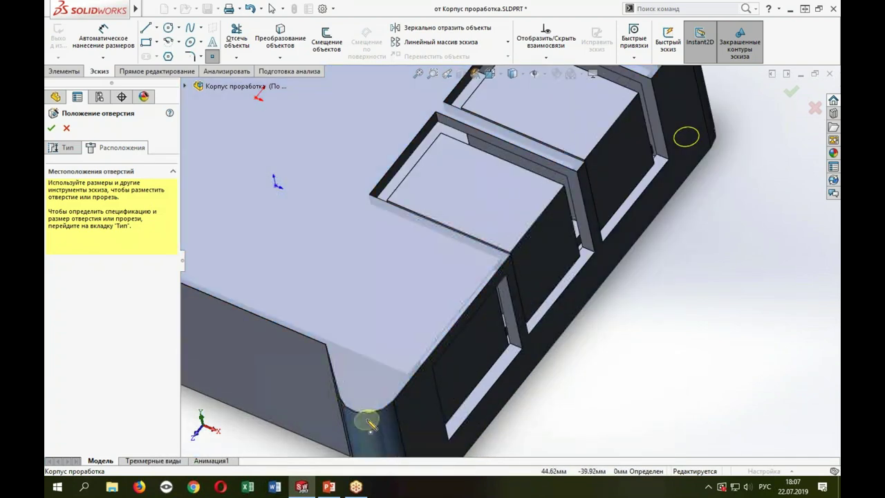
pyautogui.click(370, 391)
pyautogui.scroll(3, 370, 391)
pyautogui.moveTo(484, 290)
pyautogui.mouseDown(button='middle')
pyautogui.moveTo(533, 322)
pyautogui.moveTo(498, 345)
pyautogui.mouseUp(button='middle')
pyautogui.scroll(-3, 285, 215)
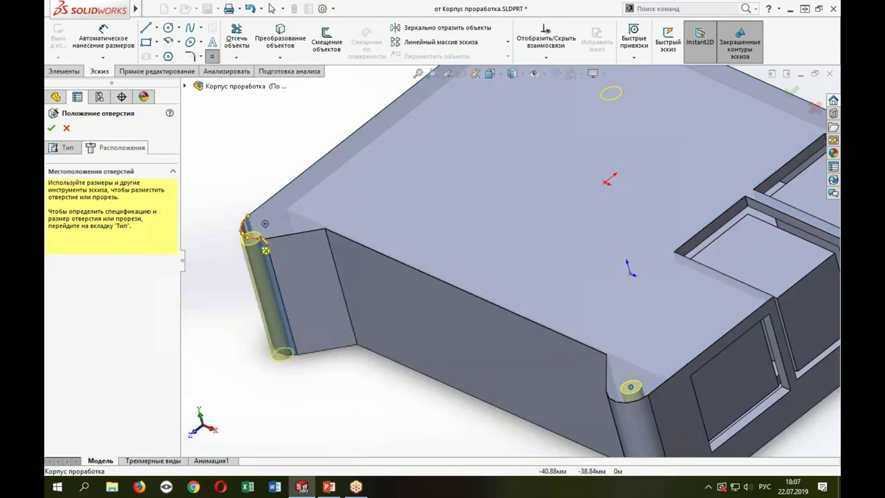
pyautogui.click(265, 223)
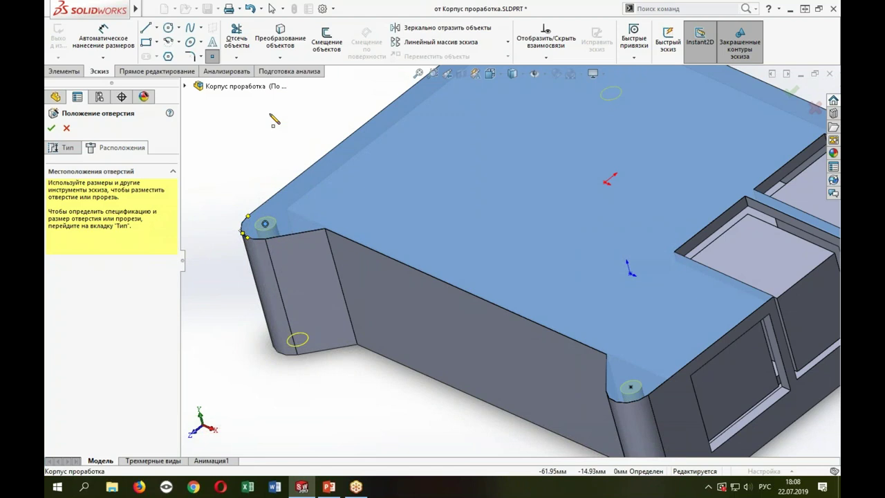
pyautogui.click(793, 90)
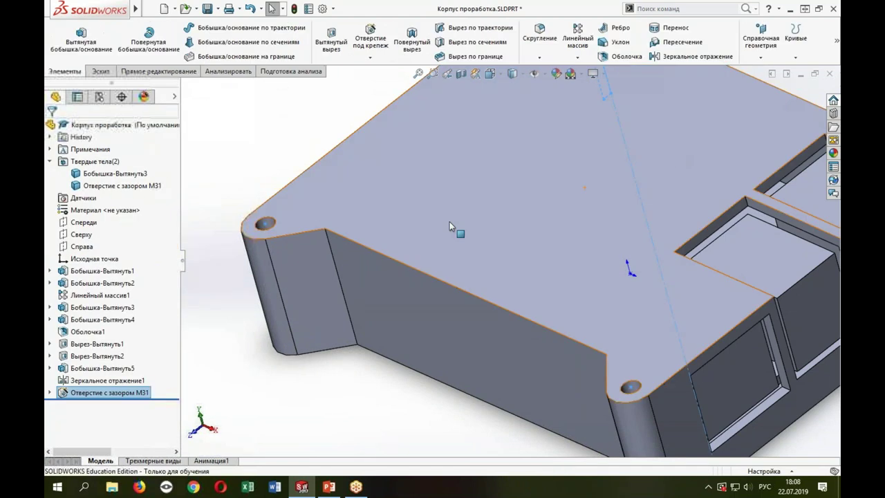
pyautogui.scroll(3, 459, 213)
pyautogui.moveTo(458, 214); pyautogui.dragTo(442, 191, button='middle')
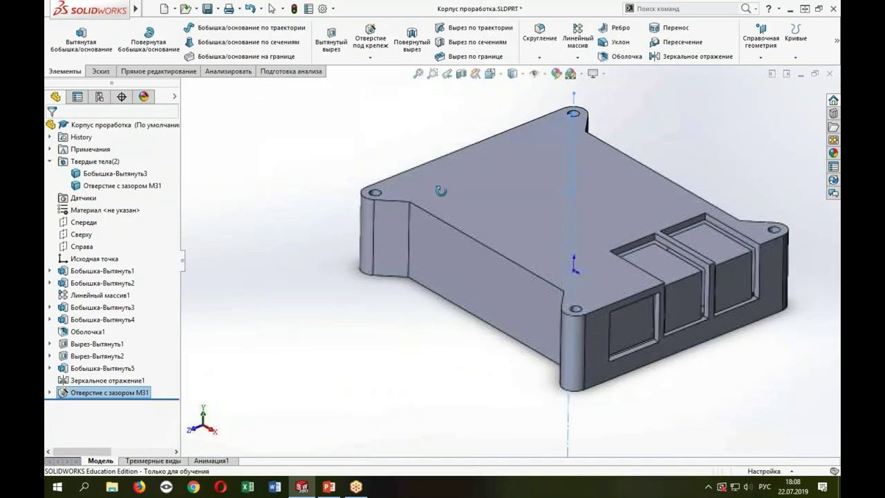
pyautogui.moveTo(441, 191); pyautogui.dragTo(720, 260, button='middle')
pyautogui.click(720, 260)
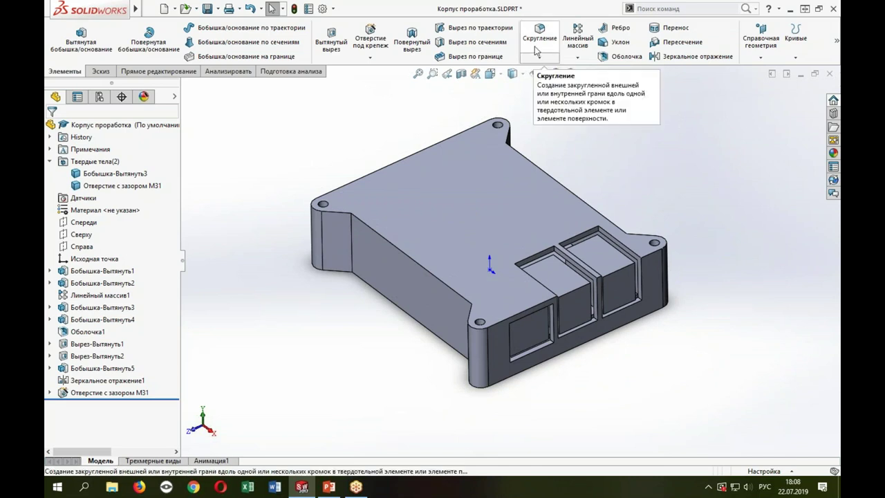
pyautogui.click(351, 233)
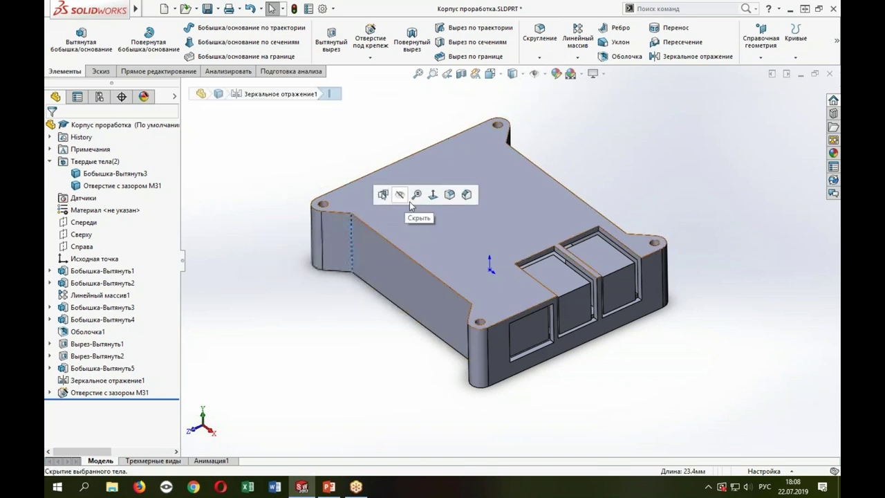
# Step: Fillet the four vertical inner corner edges beside the lugs with an 8 mm radius (Скругление1)
pyautogui.click(448, 197)
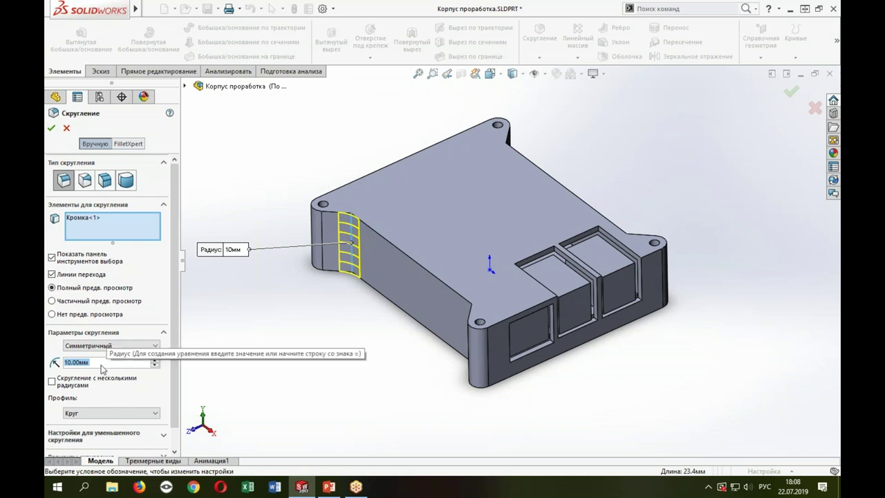
pyautogui.write('8')
pyautogui.press('Return')
pyautogui.moveTo(339, 339); pyautogui.dragTo(456, 291, button='middle')
pyautogui.click(629, 232)
pyautogui.moveTo(628, 233); pyautogui.dragTo(537, 315, button='middle')
pyautogui.click(569, 289)
pyautogui.click(369, 291)
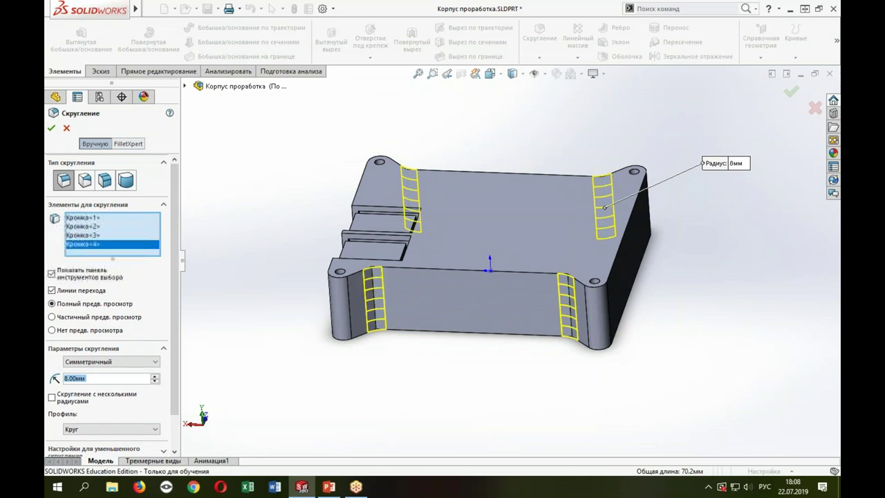
pyautogui.press('Return')
pyautogui.moveTo(422, 331)
pyautogui.mouseDown(button='middle')
pyautogui.moveTo(541, 394)
pyautogui.moveTo(533, 390)
pyautogui.mouseUp(button='middle')
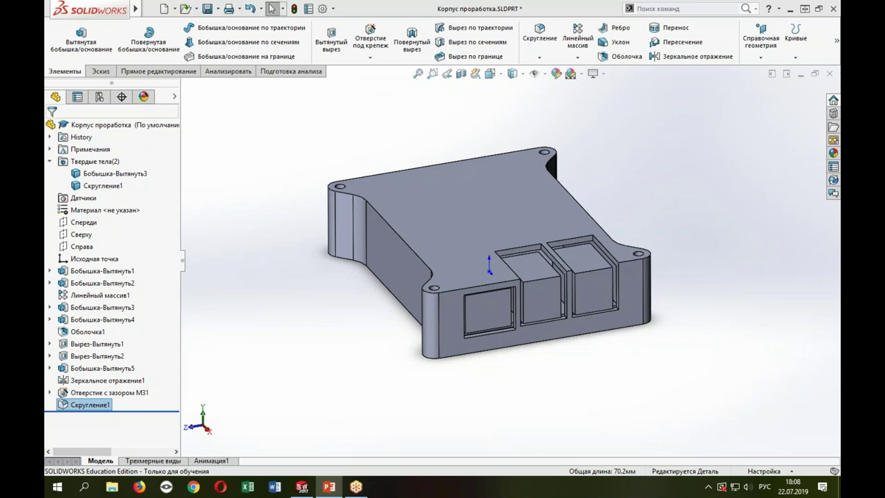
pyautogui.moveTo(607, 356)
pyautogui.mouseDown(button='middle')
pyautogui.moveTo(491, 332)
pyautogui.moveTo(530, 366)
pyautogui.mouseUp(button='middle')
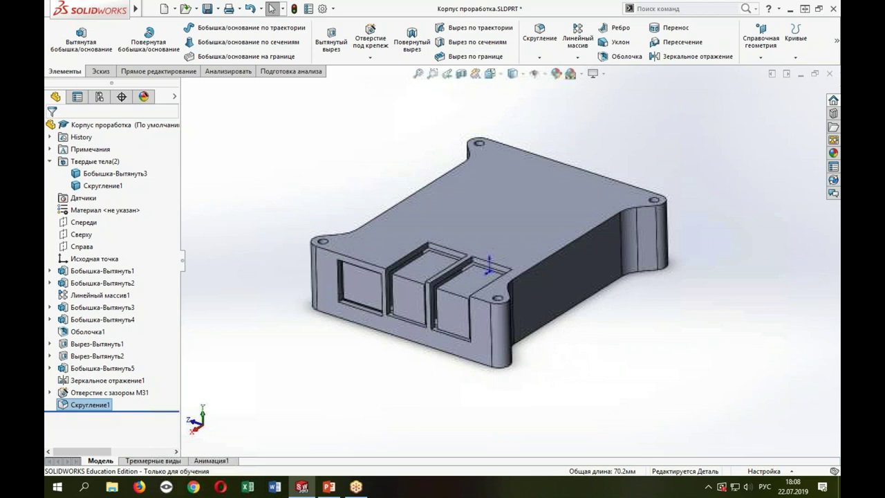
# Step: Enable the Direct Editing (Прямое редактирование) tools and start a Split (Разделить) on the enclosure
pyautogui.moveTo(490, 353)
pyautogui.mouseDown(button='middle')
pyautogui.moveTo(556, 279)
pyautogui.moveTo(573, 281)
pyautogui.moveTo(484, 306)
pyautogui.moveTo(468, 376)
pyautogui.moveTo(500, 340)
pyautogui.moveTo(493, 389)
pyautogui.mouseUp(button='middle')
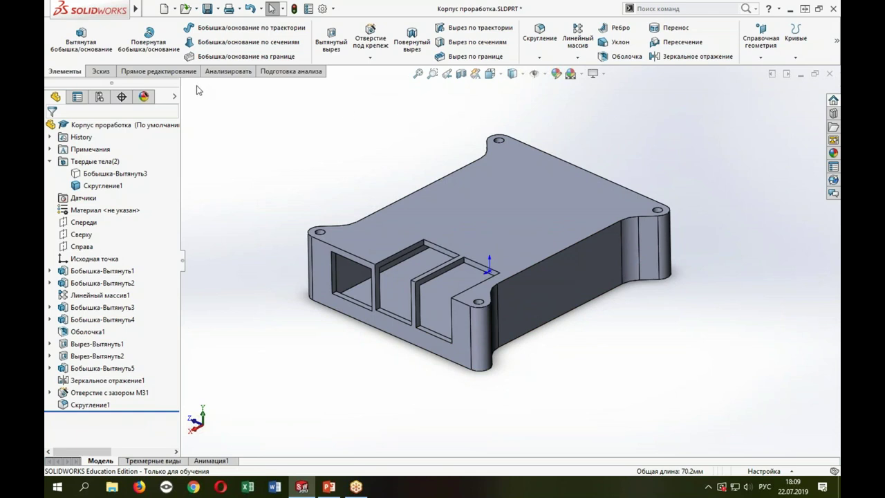
pyautogui.click(158, 71)
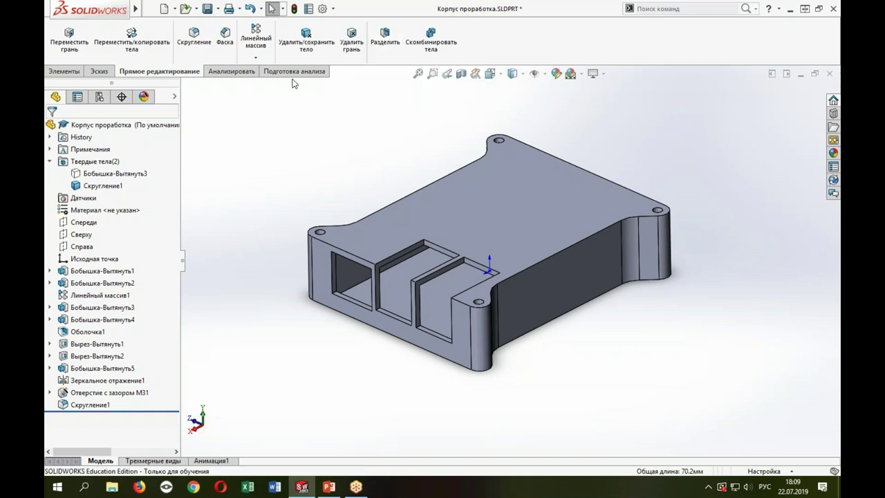
pyautogui.rightClick(199, 72)
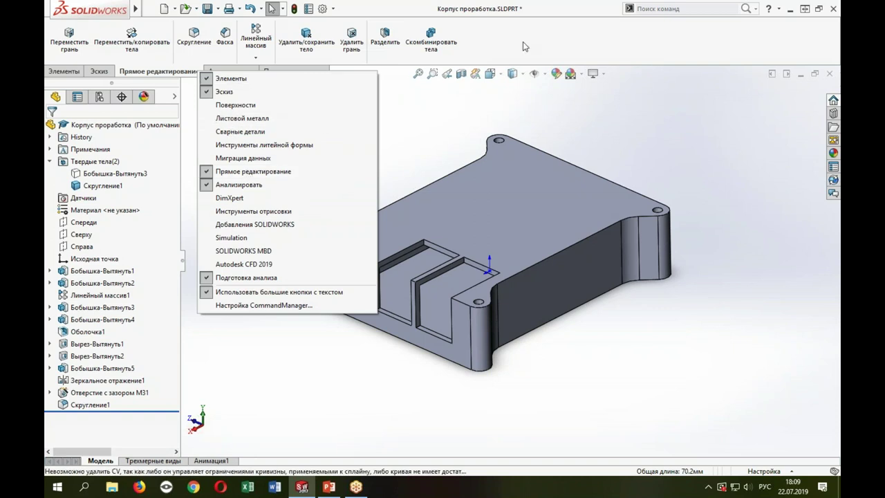
pyautogui.click(387, 50)
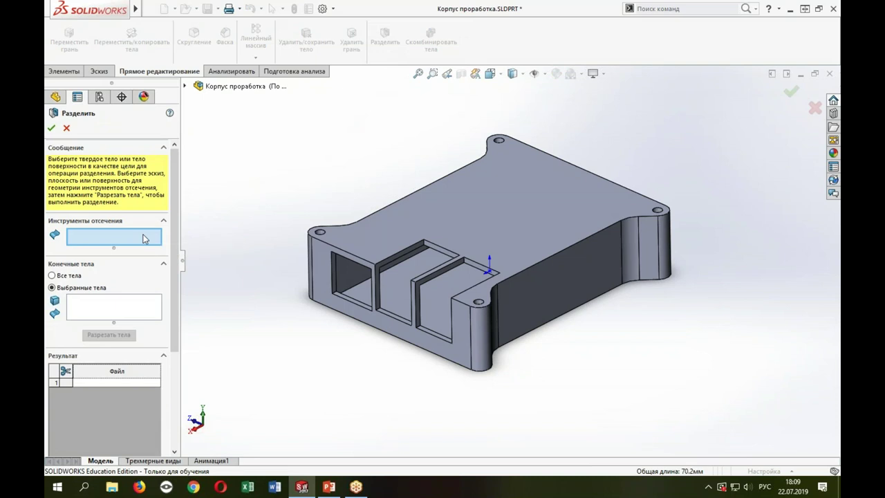
# Step: Split the Скругление1 enclosure along the slot floor face, keeping body 1 as the lid
pyautogui.scroll(-5, 387, 324)
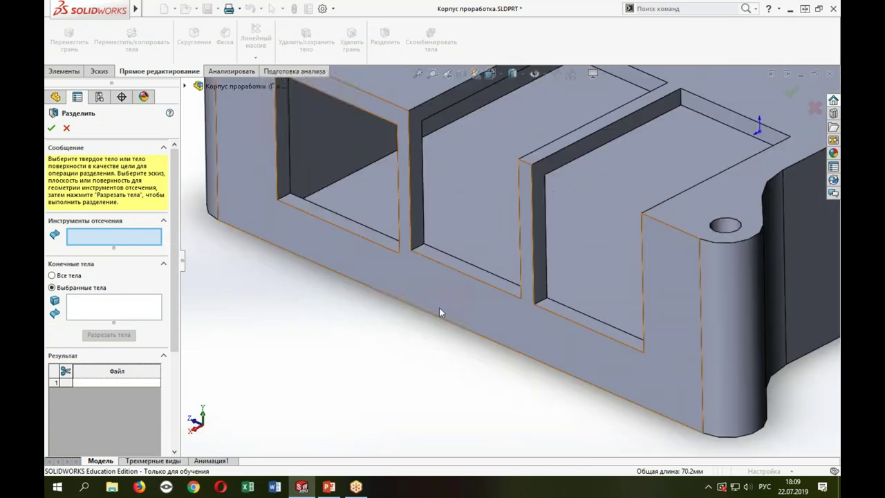
pyautogui.click(444, 259)
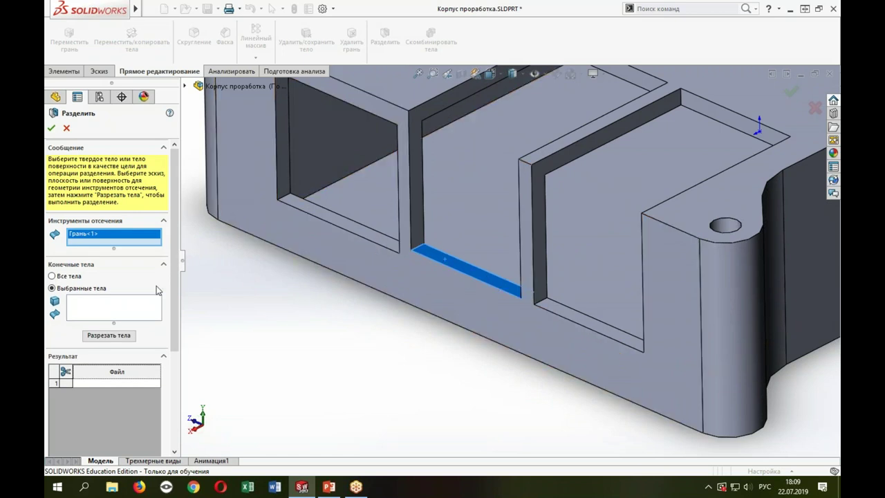
pyautogui.click(143, 300)
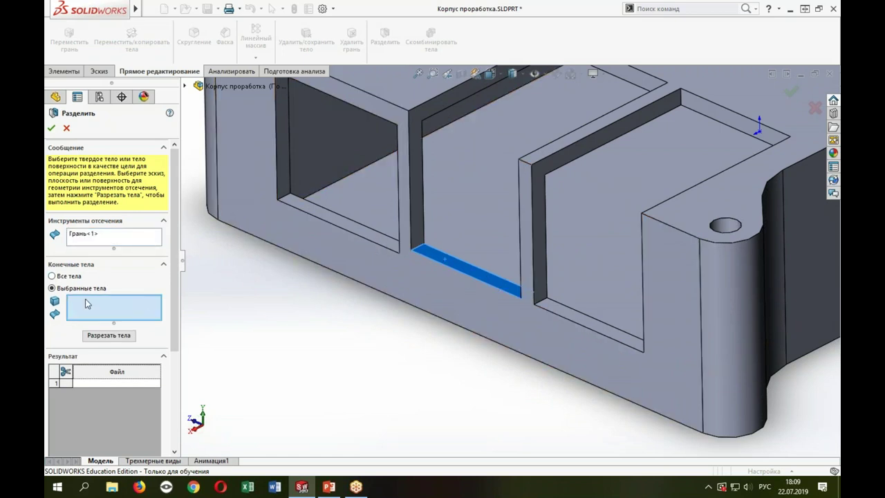
pyautogui.click(648, 335)
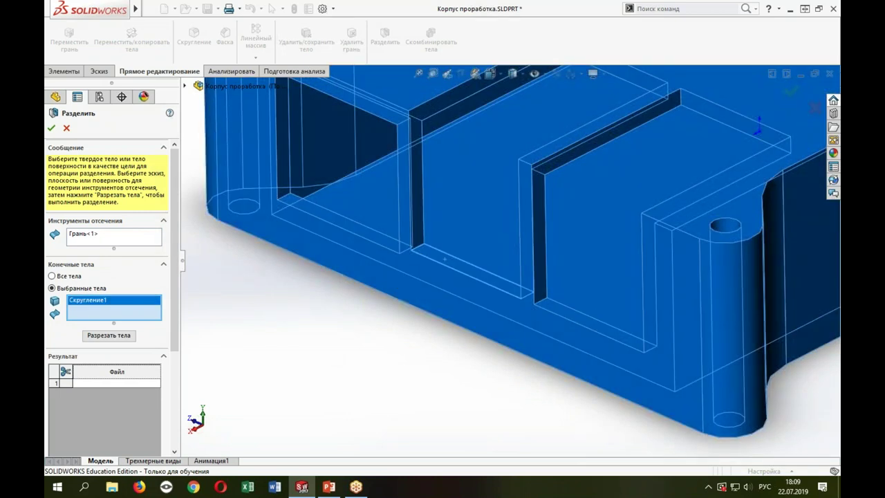
pyautogui.click(123, 337)
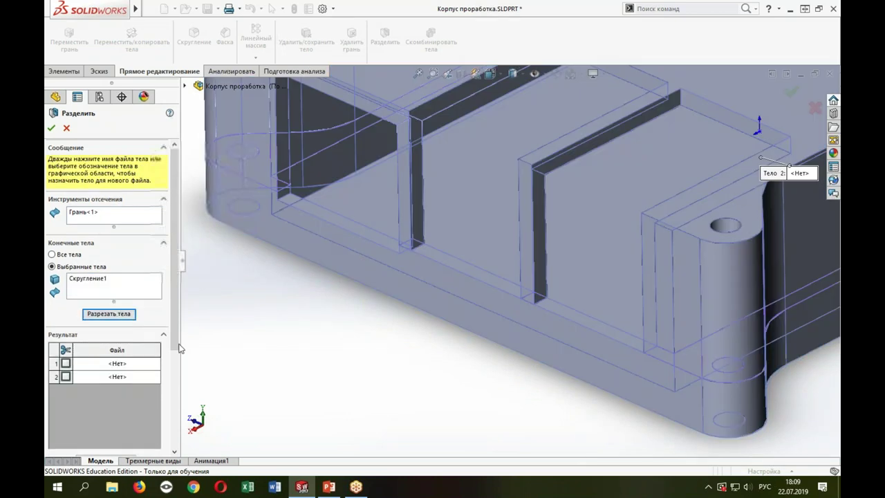
pyautogui.moveTo(405, 352)
pyautogui.mouseDown(button='middle')
pyautogui.moveTo(336, 346)
pyautogui.moveTo(470, 346)
pyautogui.moveTo(502, 311)
pyautogui.moveTo(448, 339)
pyautogui.moveTo(457, 337)
pyautogui.mouseUp(button='middle')
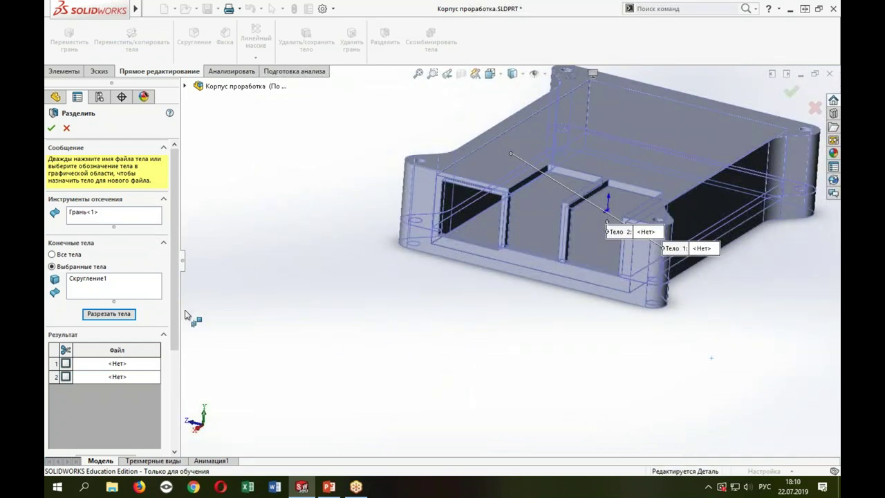
pyautogui.scroll(-4, 173, 380)
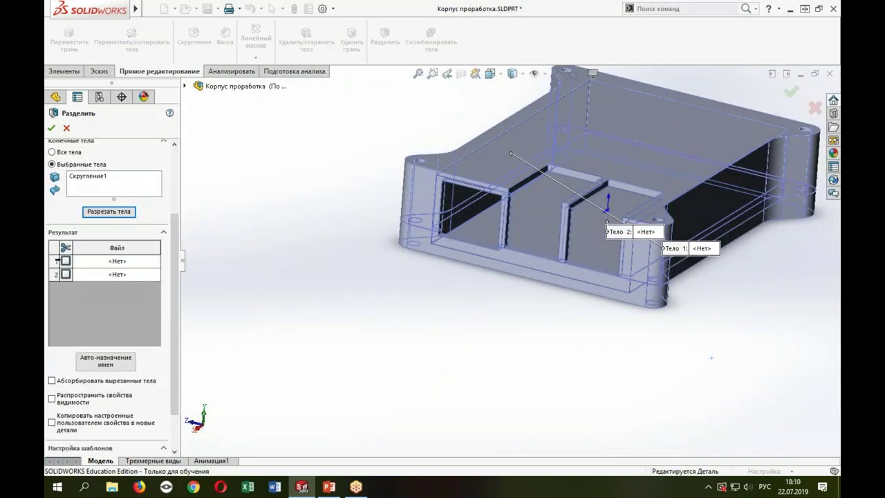
pyautogui.click(66, 261)
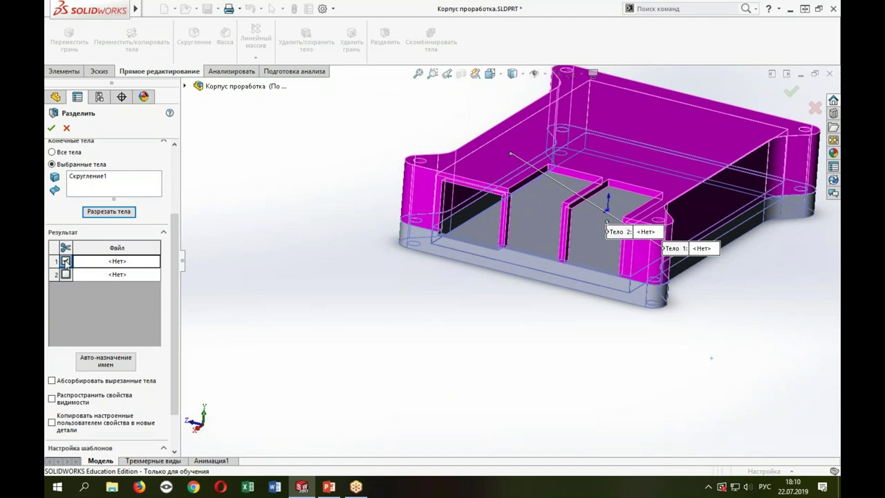
pyautogui.click(51, 128)
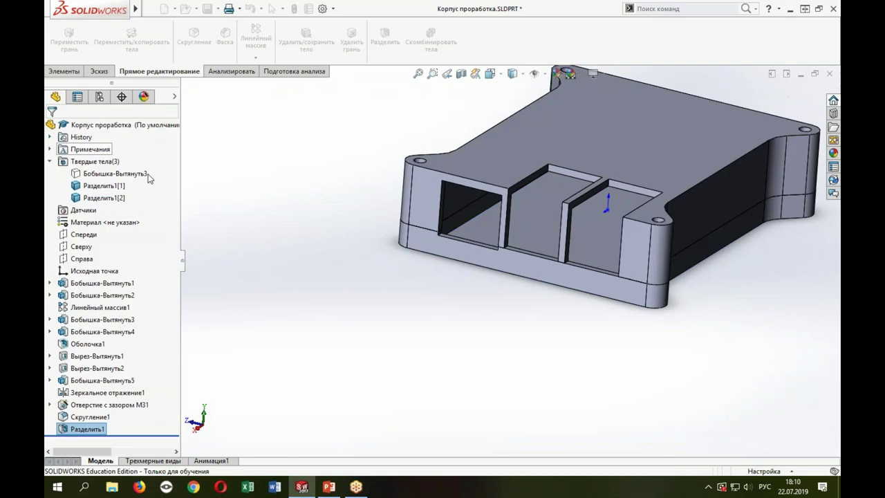
# Step: Show the hidden Бобышка-Вытянуть3 body filling the slots and save the part
pyautogui.scroll(-3, 657, 284)
pyautogui.moveTo(656, 283); pyautogui.dragTo(664, 268, button='middle')
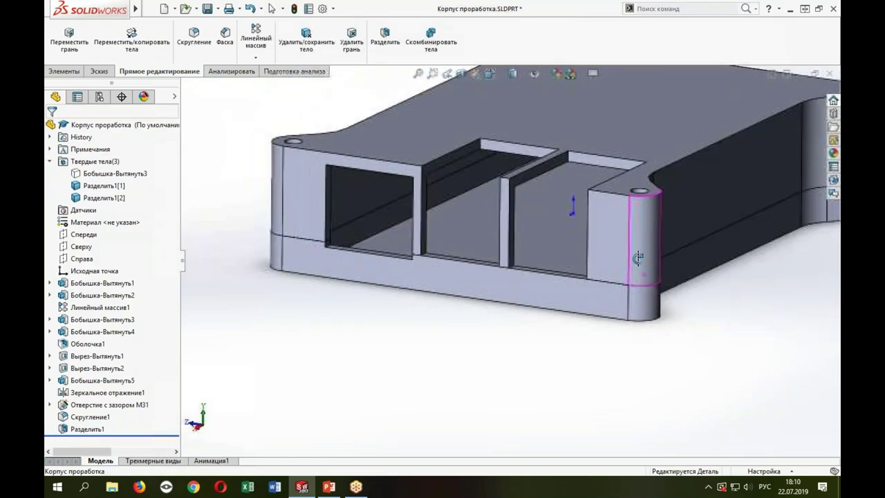
pyautogui.moveTo(664, 267); pyautogui.dragTo(184, 187, button='middle')
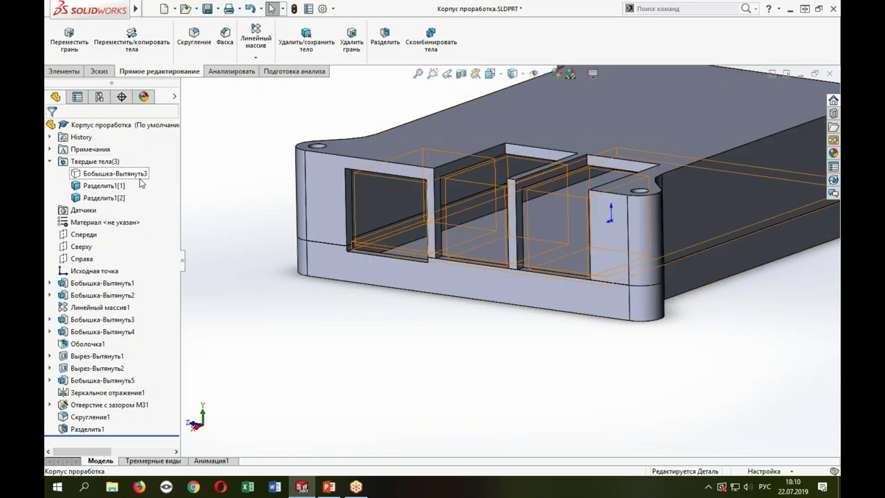
pyautogui.hotkey('shift', 'Tab')
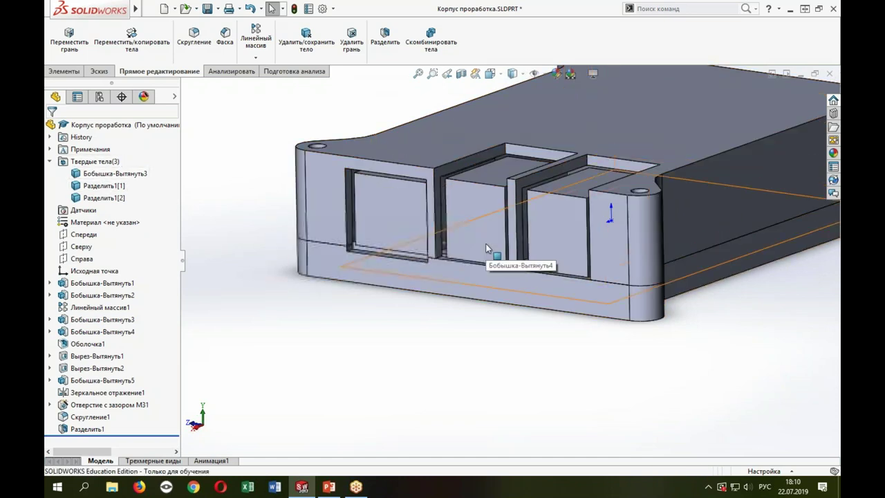
pyautogui.hotkey('ctrl', 's')
# Step: Select the Бобышка-Вытянуть3 body in the Solid Bodies folder for renaming
pyautogui.moveTo(480, 362)
pyautogui.mouseDown(button='middle')
pyautogui.moveTo(457, 320)
pyautogui.moveTo(415, 277)
pyautogui.mouseUp(button='middle')
pyautogui.scroll(2, 457, 320)
pyautogui.scroll(-3, 415, 276)
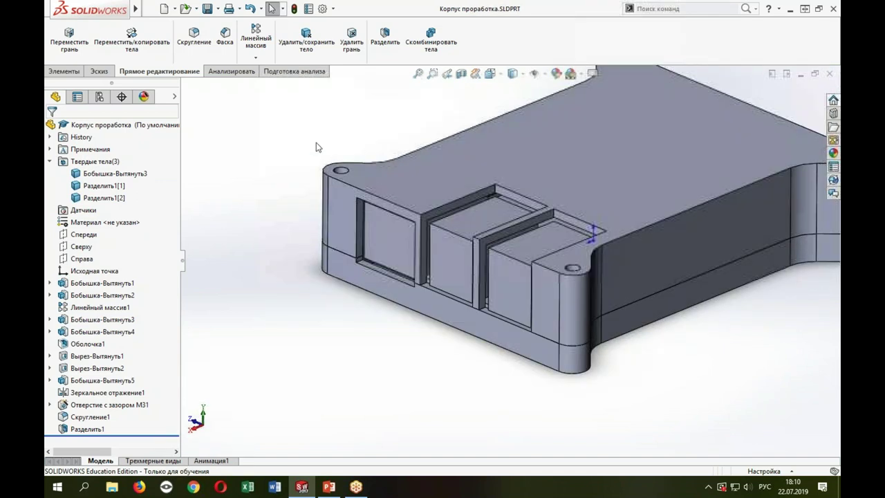
pyautogui.click(135, 178)
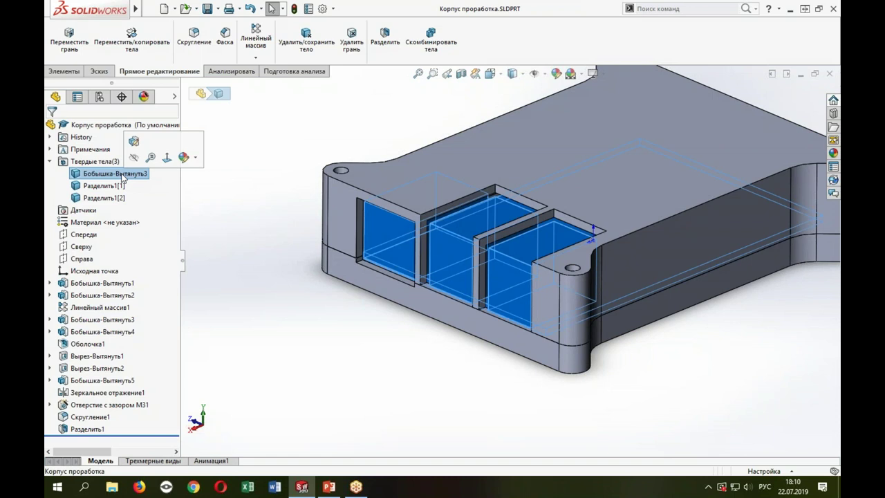
pyautogui.click(122, 174)
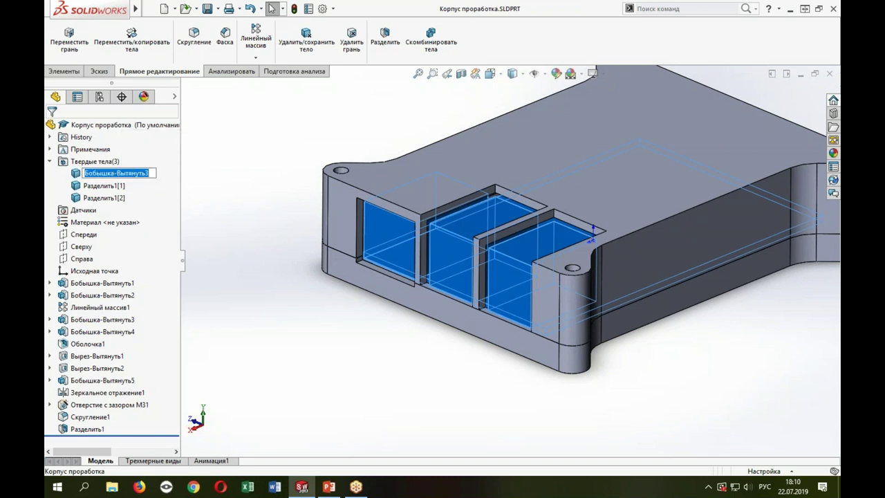
# Step: Name the controller body Контроллер, the upper lid Крышка and the lower base Основание
pyautogui.write('Контроллер')
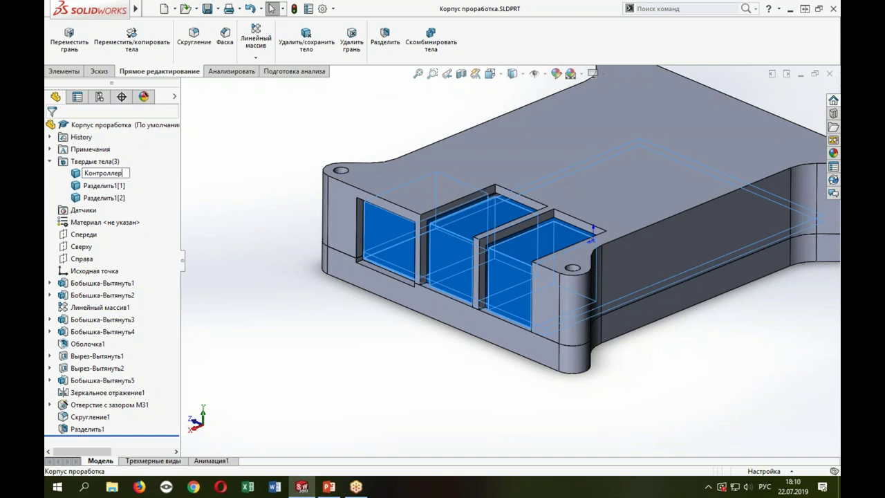
pyautogui.press('Return')
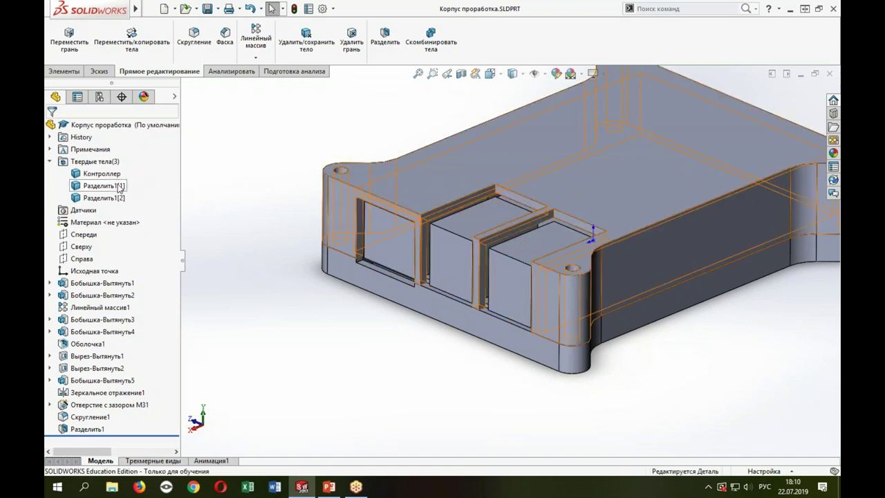
pyautogui.click(109, 187)
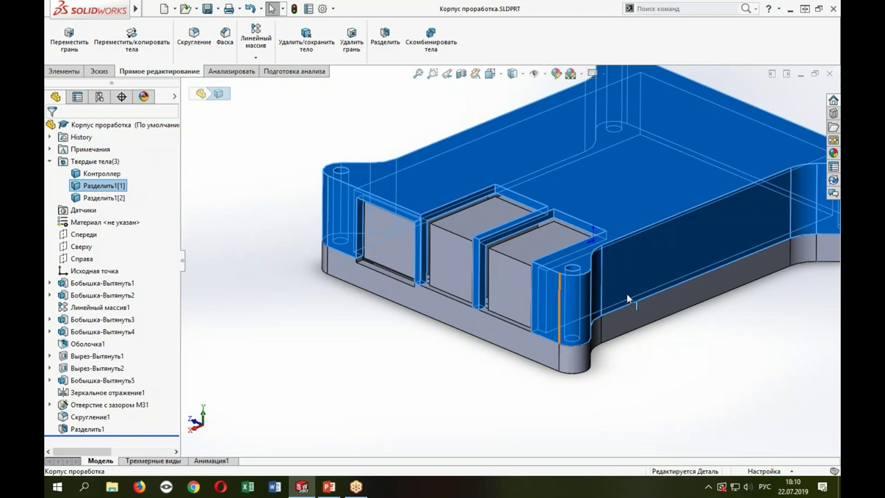
pyautogui.click(110, 186)
pyautogui.click(109, 187)
pyautogui.write('Крышка')
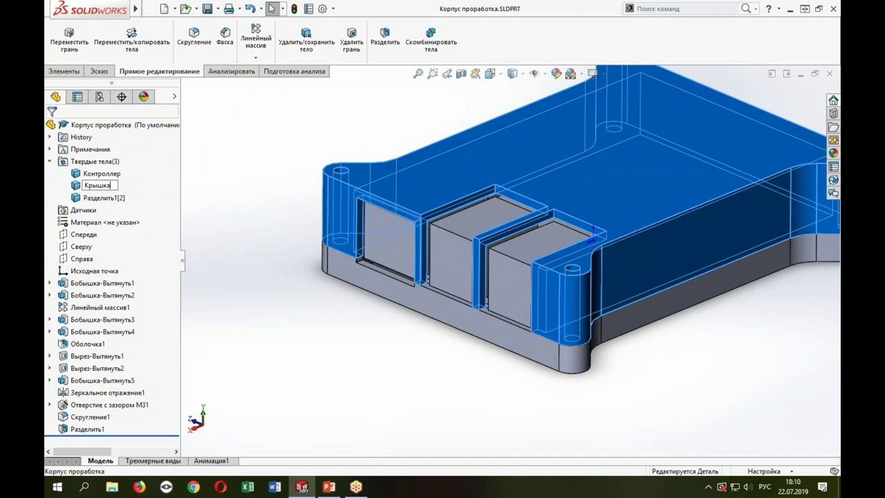
pyautogui.click(111, 198)
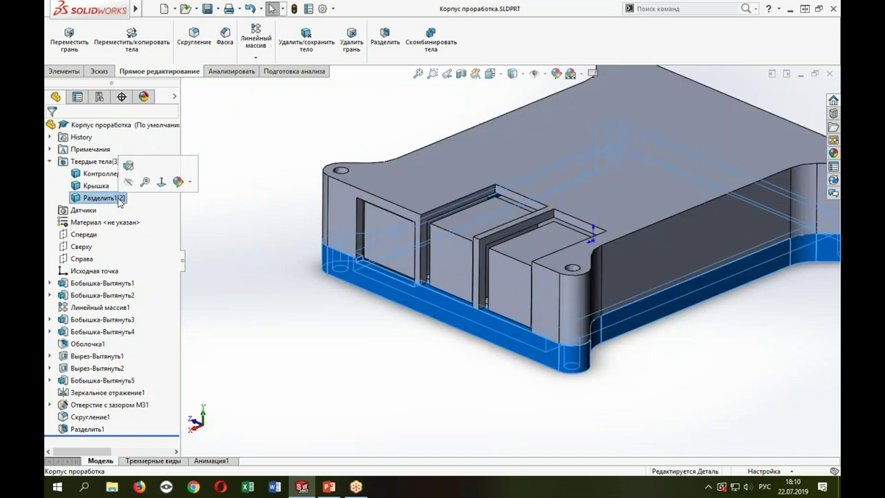
pyautogui.click(111, 198)
pyautogui.write('Основание')
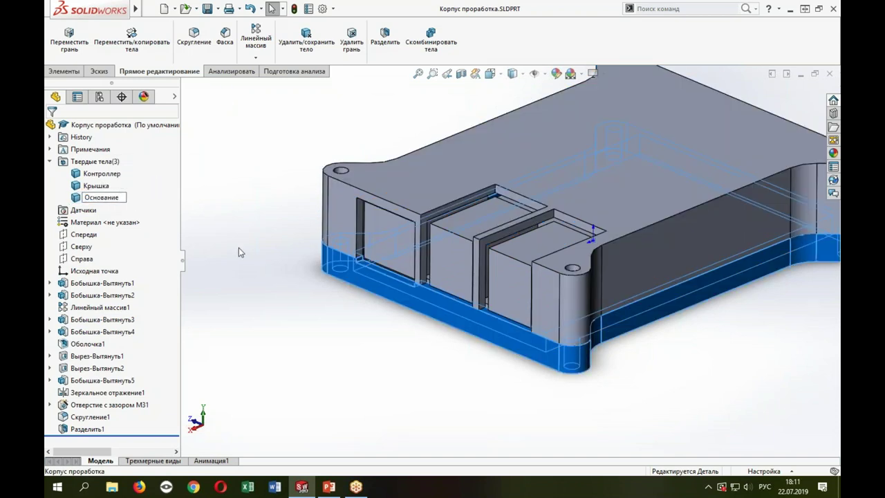
pyautogui.click(238, 247)
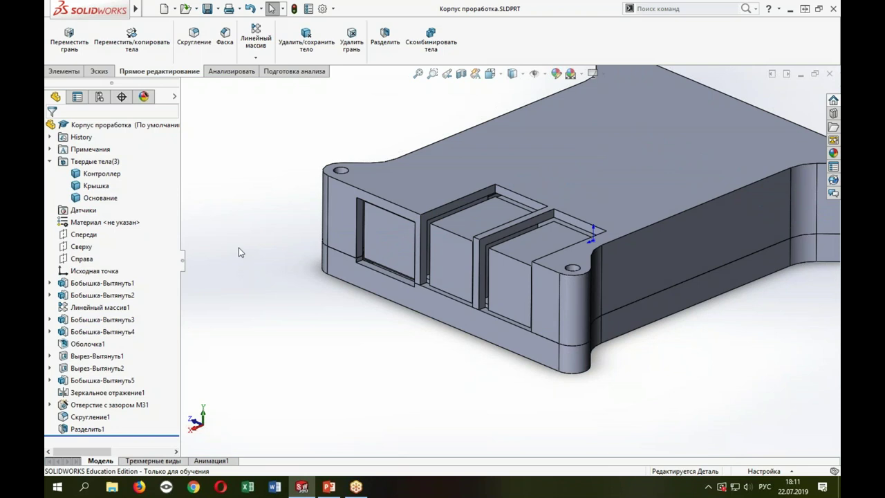
# Step: Isolate the Крышка lid body so it shows on its own
pyautogui.moveTo(239, 248)
pyautogui.mouseDown(button='middle')
pyautogui.moveTo(341, 283)
pyautogui.moveTo(307, 275)
pyautogui.moveTo(429, 276)
pyautogui.moveTo(365, 300)
pyautogui.mouseUp(button='middle')
pyautogui.scroll(-3, 365, 304)
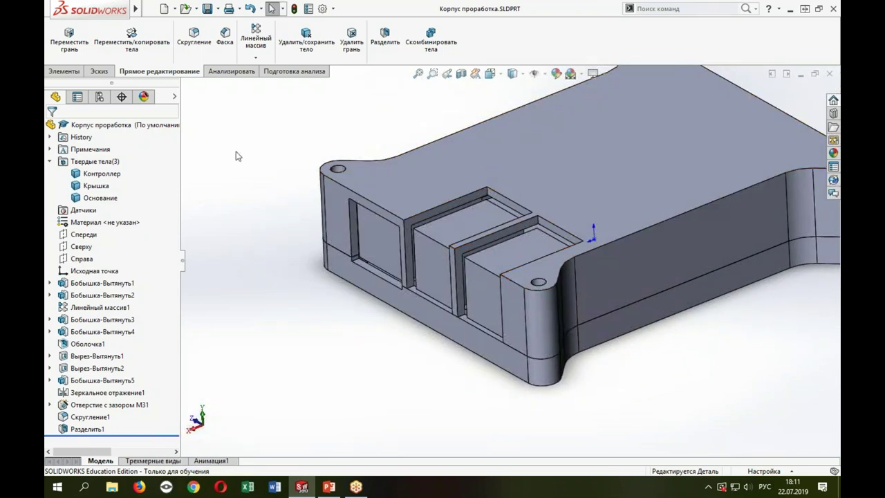
pyautogui.rightClick(98, 187)
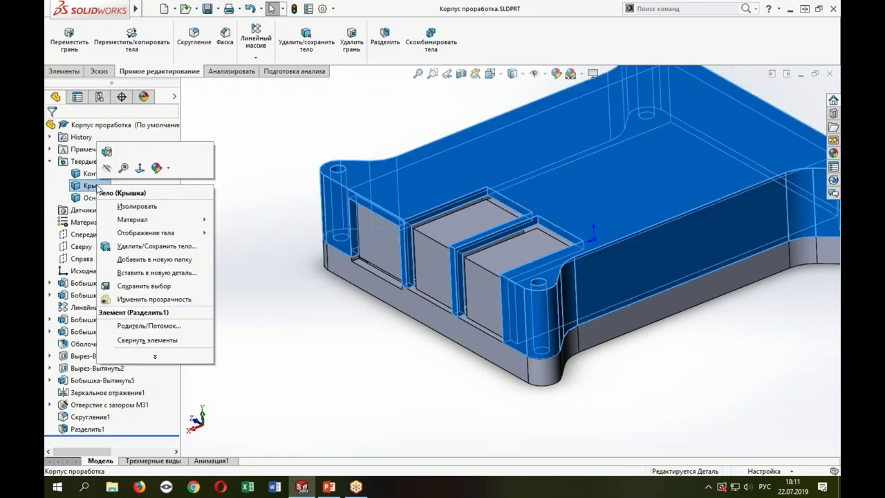
pyautogui.click(142, 207)
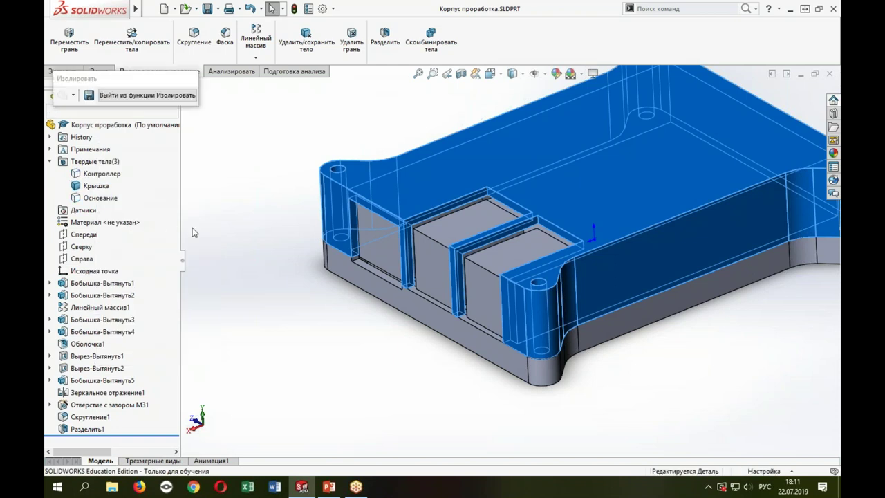
# Step: Orbit the isolated lid and start a new Extruded Boss/Base feature
pyautogui.moveTo(590, 272)
pyautogui.mouseDown(button='middle')
pyautogui.moveTo(563, 296)
pyautogui.moveTo(427, 351)
pyautogui.moveTo(415, 242)
pyautogui.mouseUp(button='middle')
pyautogui.scroll(-3, 412, 238)
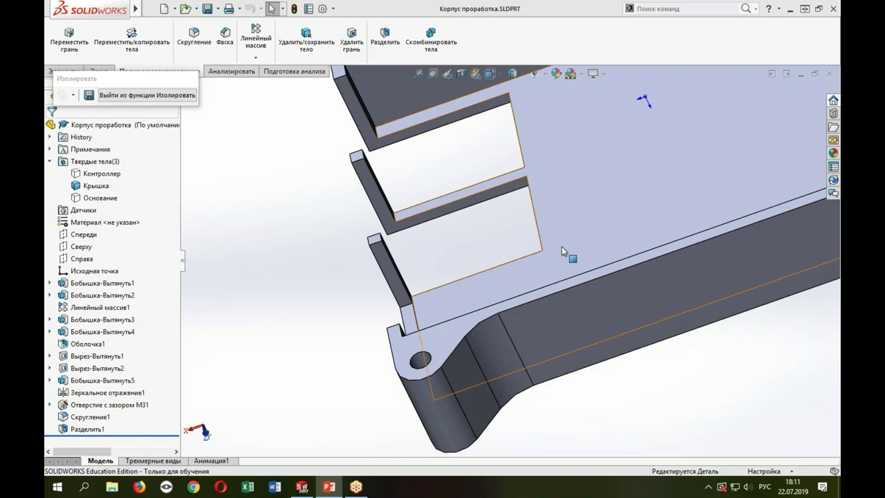
pyautogui.moveTo(496, 200)
pyautogui.mouseDown(button='middle')
pyautogui.moveTo(470, 169)
pyautogui.moveTo(547, 168)
pyautogui.mouseUp(button='middle')
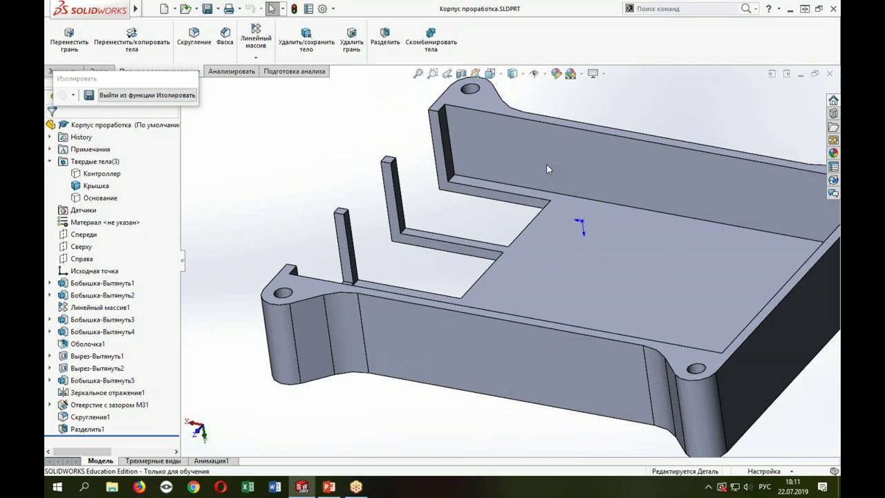
pyautogui.click(465, 221)
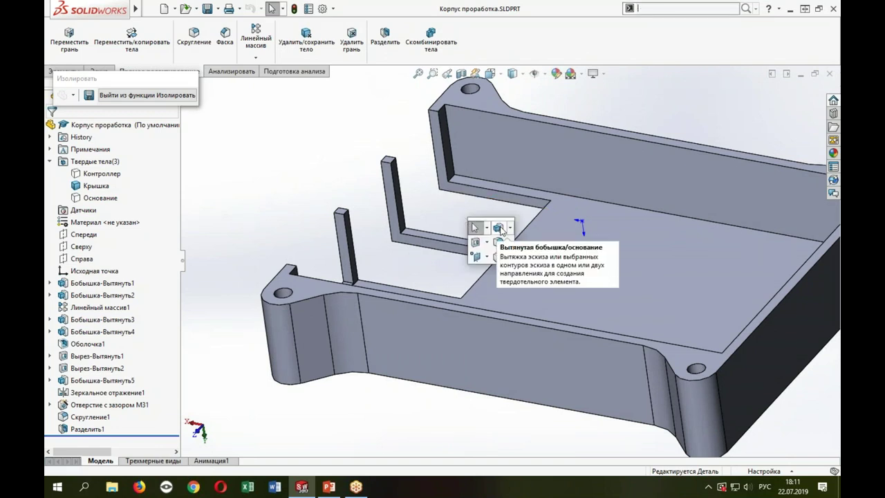
pyautogui.click(499, 228)
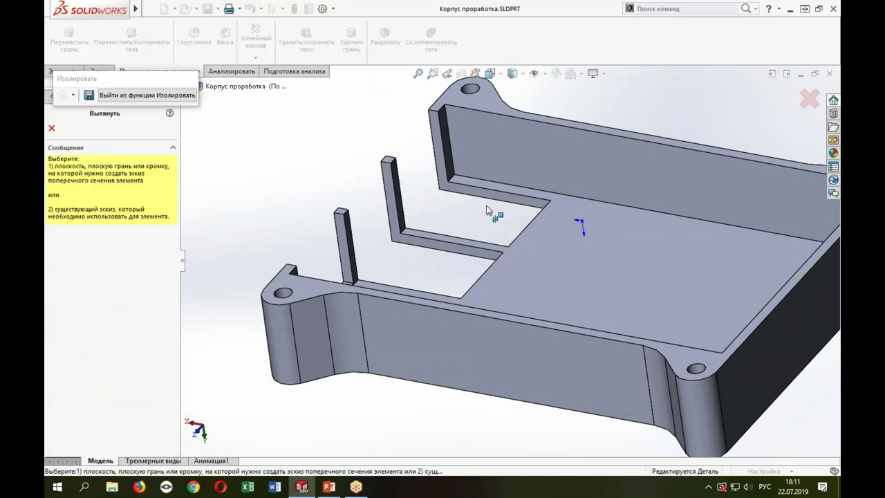
# Step: Sketch on the L-shaped wall's side face and convert its bottom and vertical edges
pyautogui.click(392, 202)
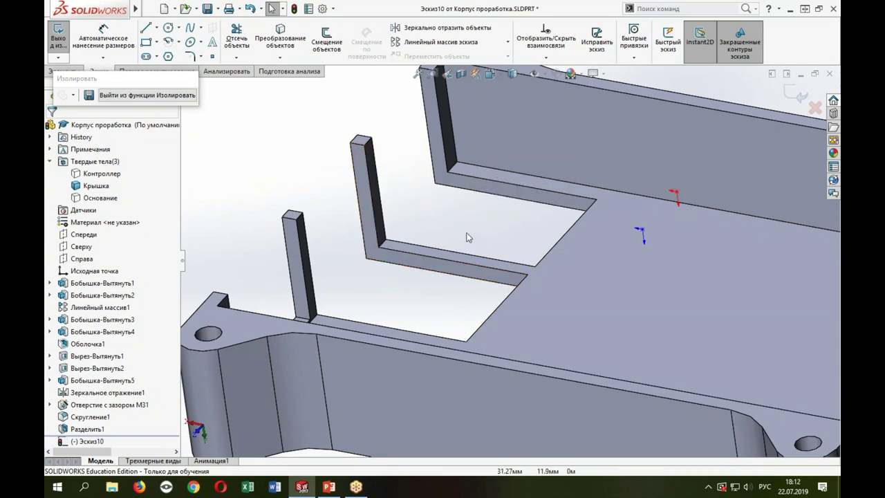
pyautogui.press('s')
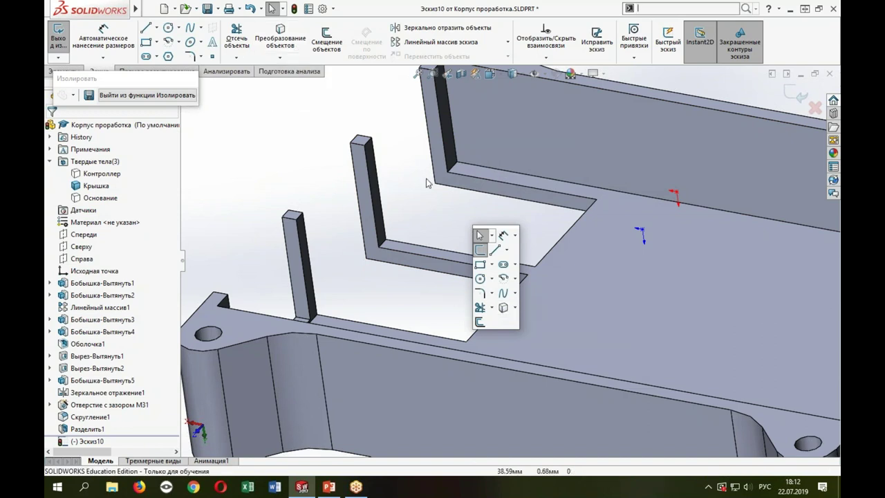
pyautogui.click(503, 307)
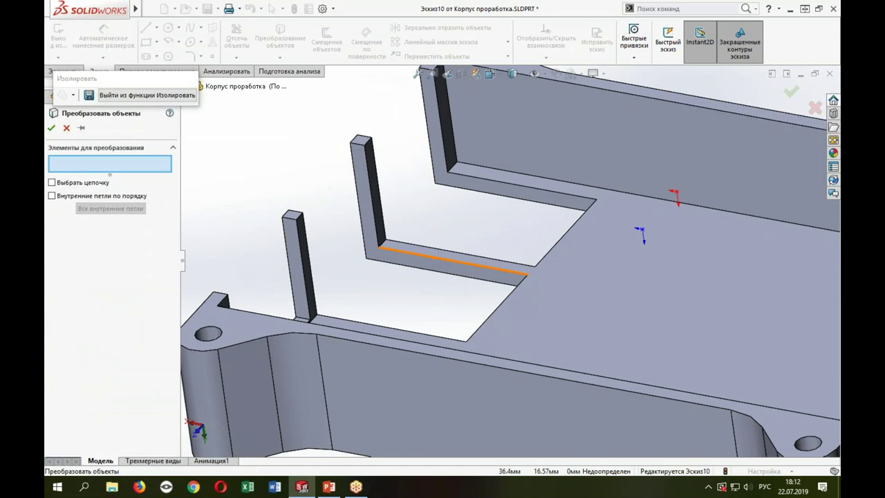
pyautogui.click(439, 263)
pyautogui.click(375, 239)
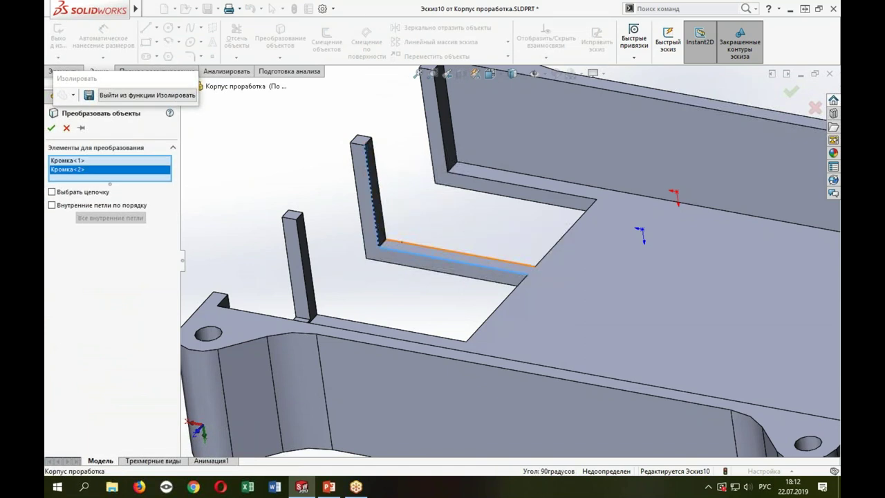
pyautogui.press('Return')
# Step: Switch to the Line tool and begin the gusset outline at the post's top corner
pyautogui.moveTo(400, 275); pyautogui.dragTo(391, 259, button='middle')
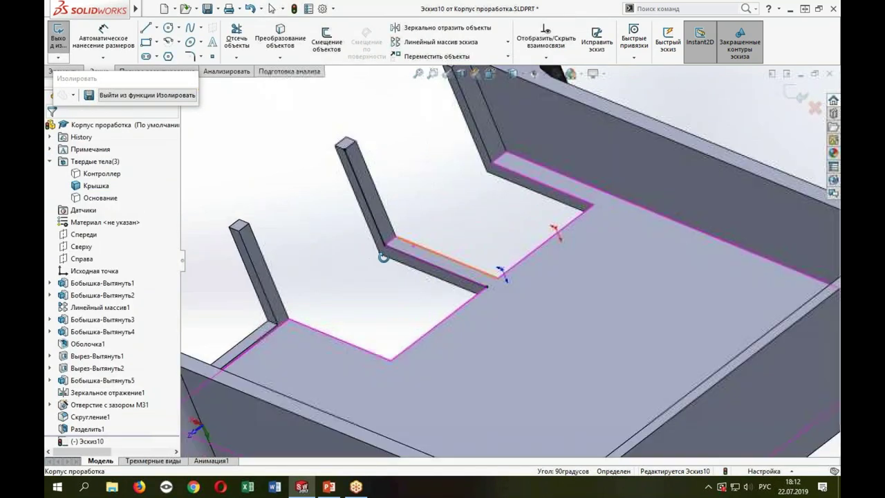
pyautogui.scroll(-2, 390, 259)
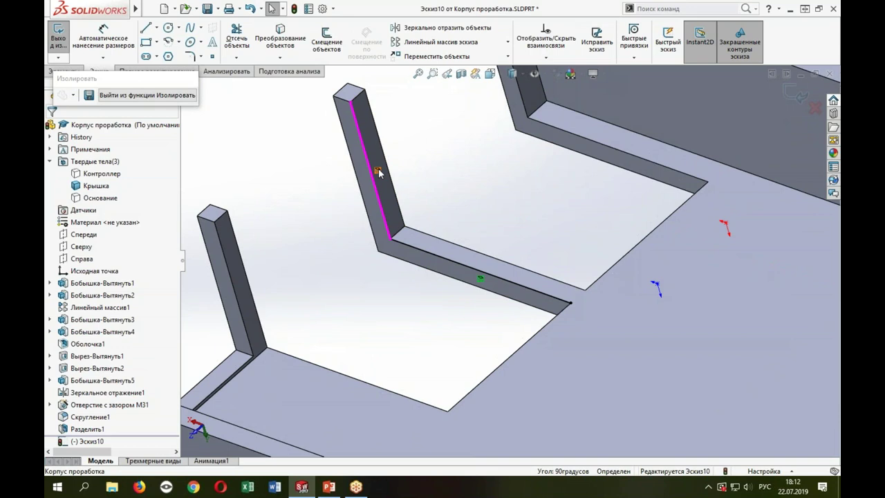
pyautogui.scroll(2, 477, 273)
pyautogui.moveTo(474, 263); pyautogui.dragTo(482, 218, button='middle')
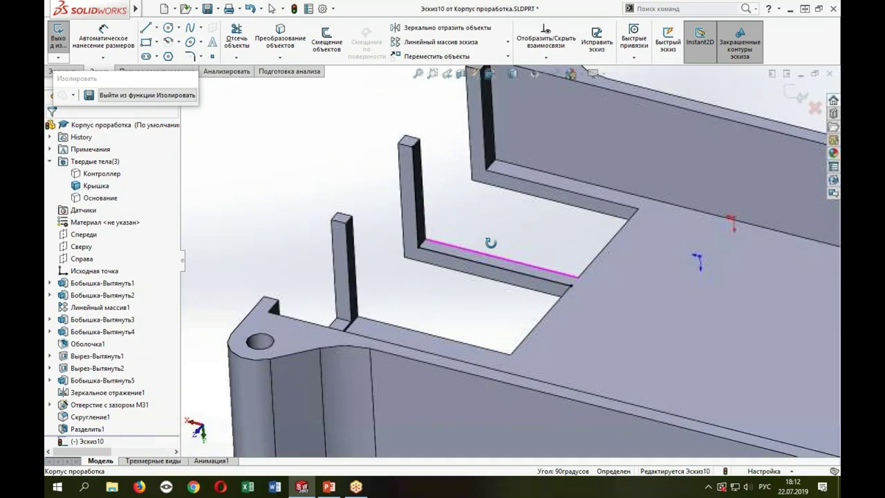
pyautogui.press('s')
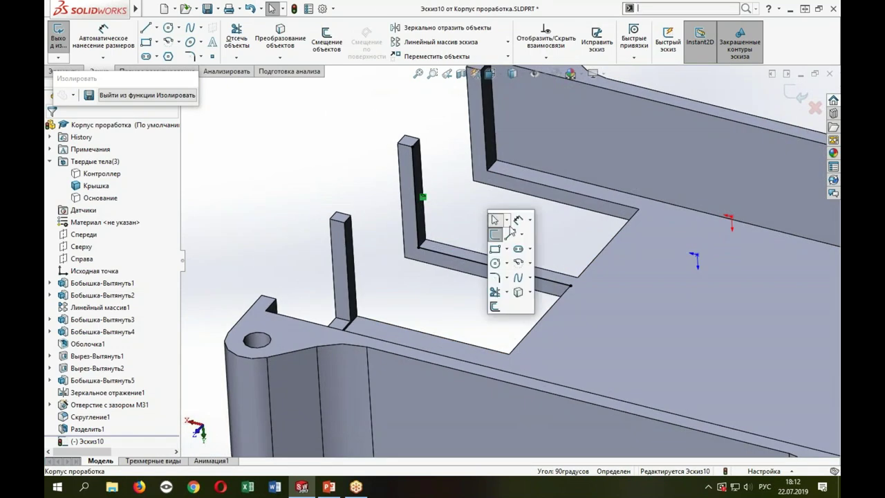
pyautogui.click(502, 215)
pyautogui.click(418, 148)
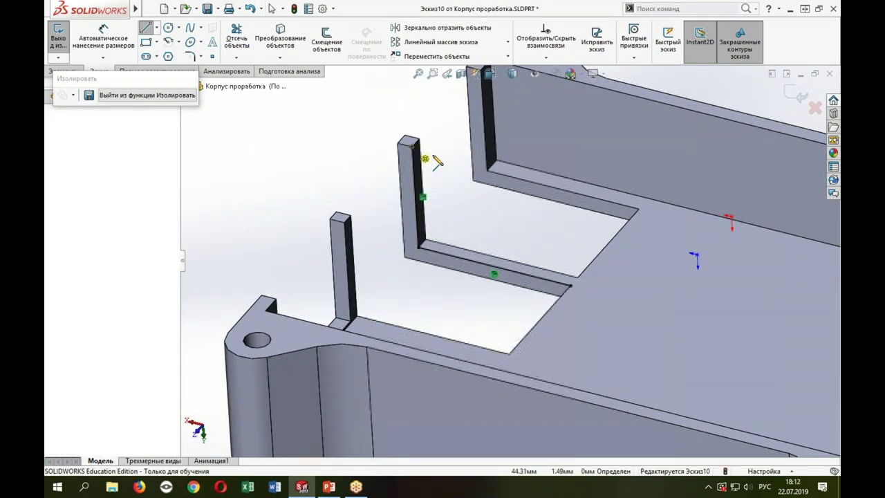
# Step: Draw the short top line, the diagonal down to the floor and the short vertical line
pyautogui.click(446, 155)
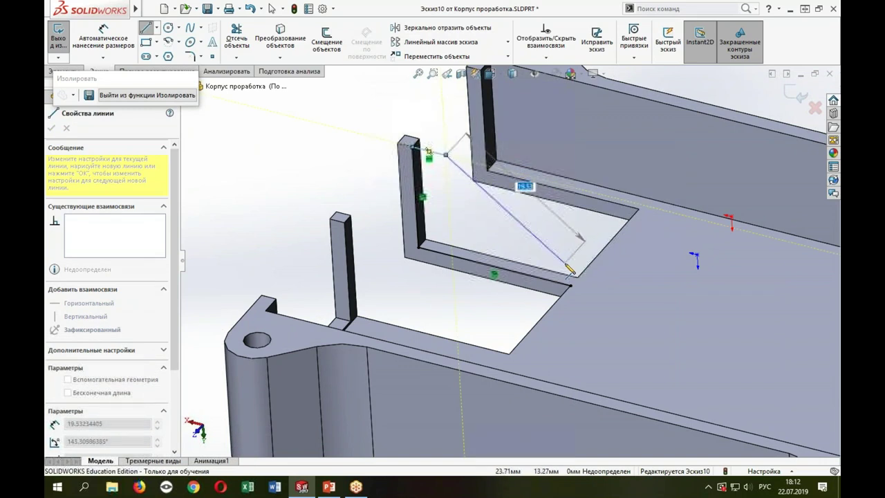
pyautogui.click(589, 255)
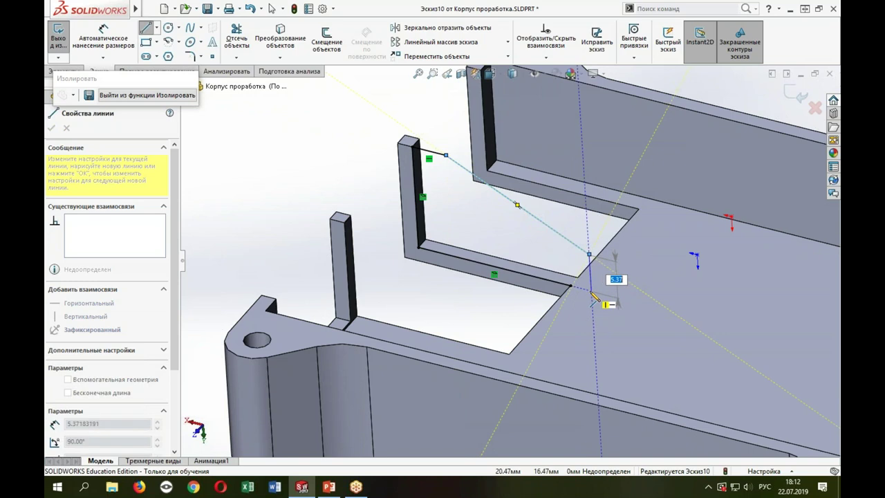
pyautogui.click(591, 291)
pyautogui.press('Escape')
pyautogui.press('Escape')
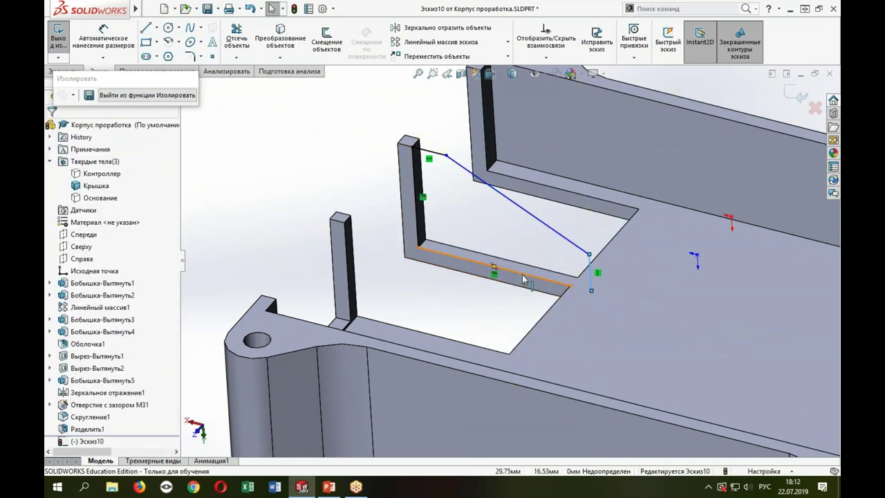
pyautogui.click(591, 273)
pyautogui.press('Escape')
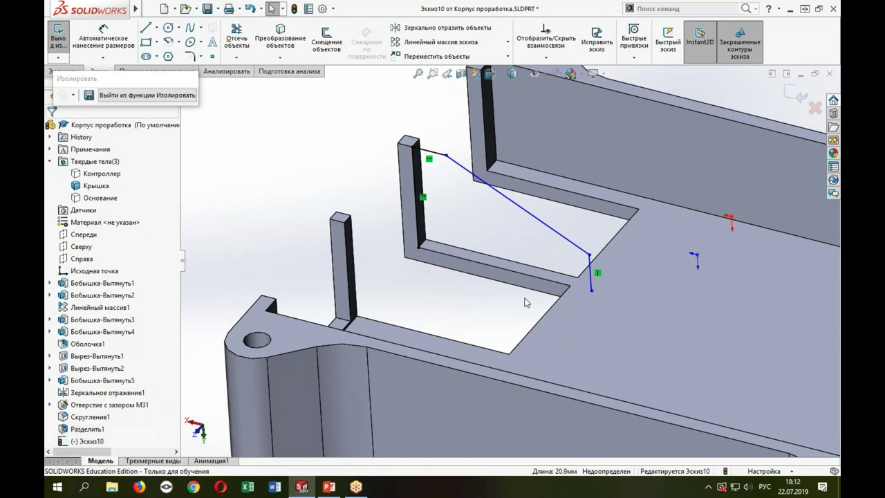
# Step: Close the triangle with a bottom line from the wall's inner corner and adjust its corner
pyautogui.press('l')
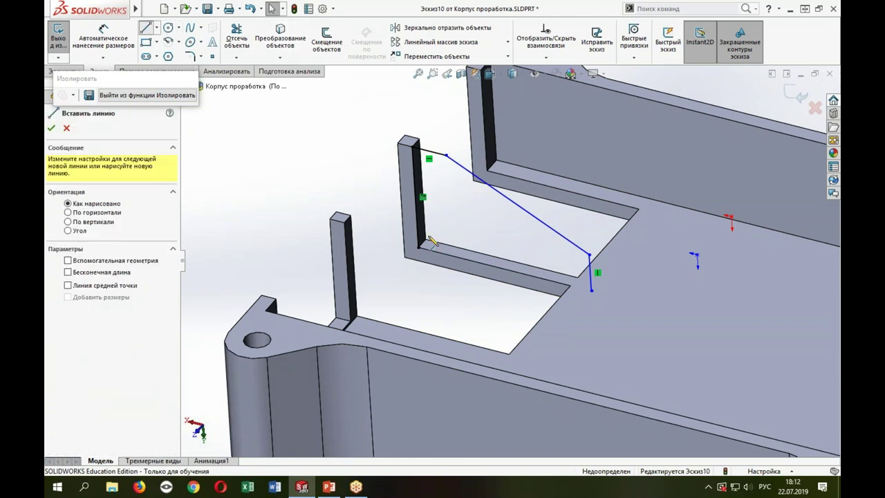
pyautogui.click(419, 247)
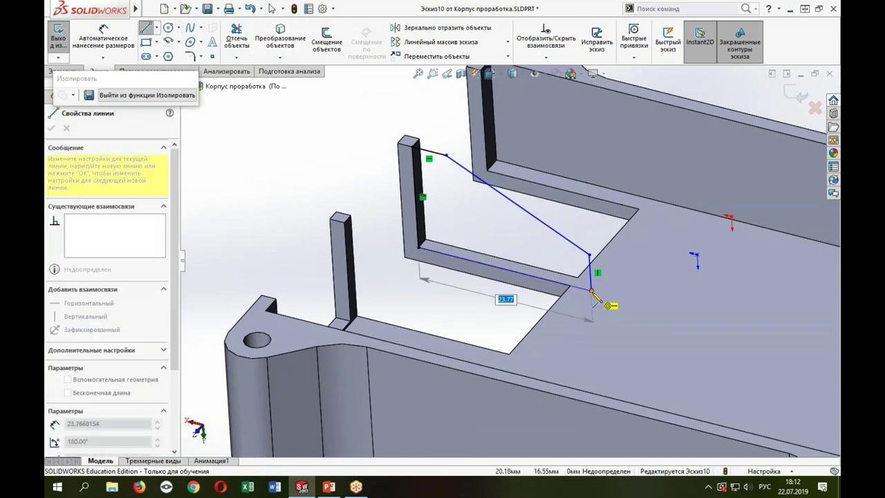
pyautogui.click(591, 290)
pyautogui.press('Escape')
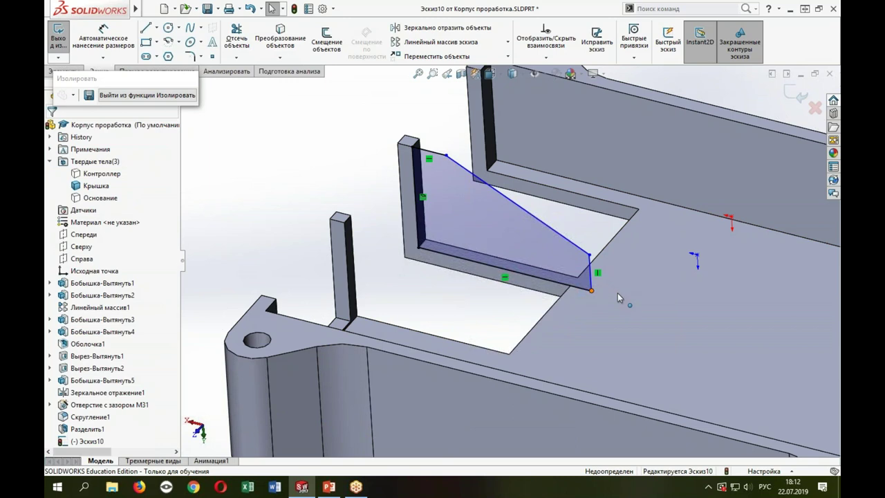
pyautogui.moveTo(591, 290); pyautogui.dragTo(596, 291)
pyautogui.press('Escape')
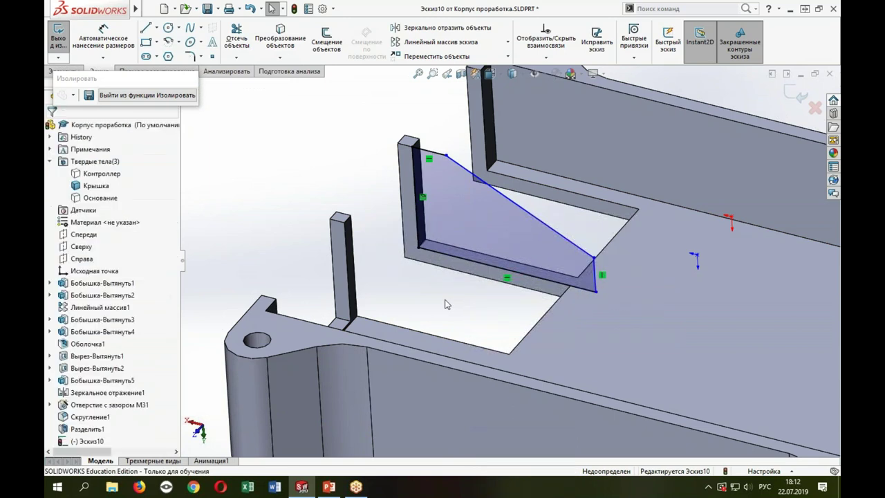
pyautogui.press('s')
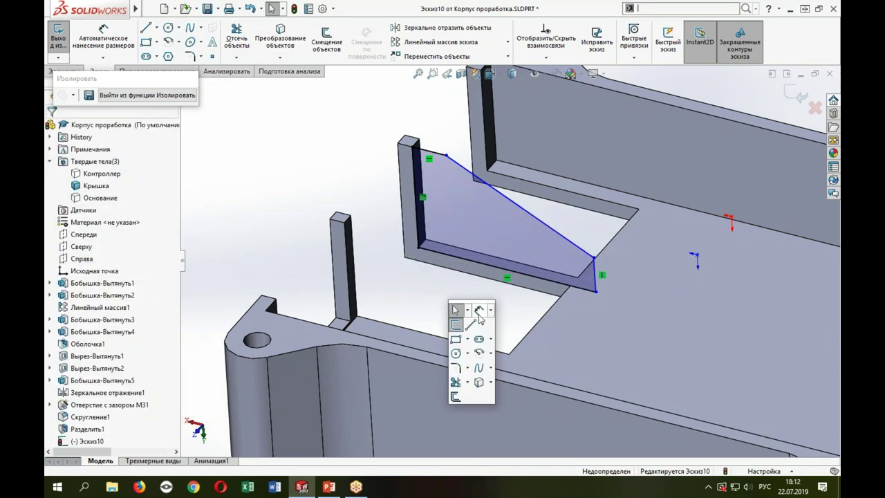
pyautogui.click(479, 314)
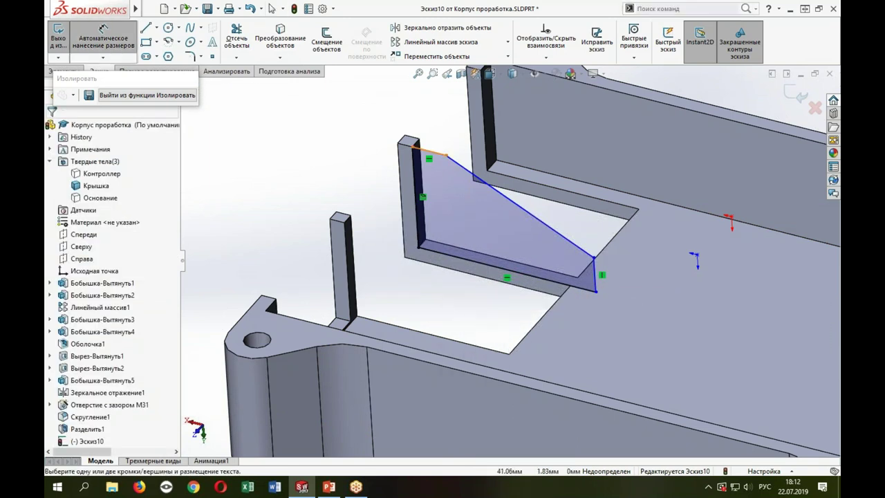
# Step: Dimension the triangle's top line to 1 mm and reshape its bottom-right corner
pyautogui.click(428, 150)
pyautogui.click(424, 116)
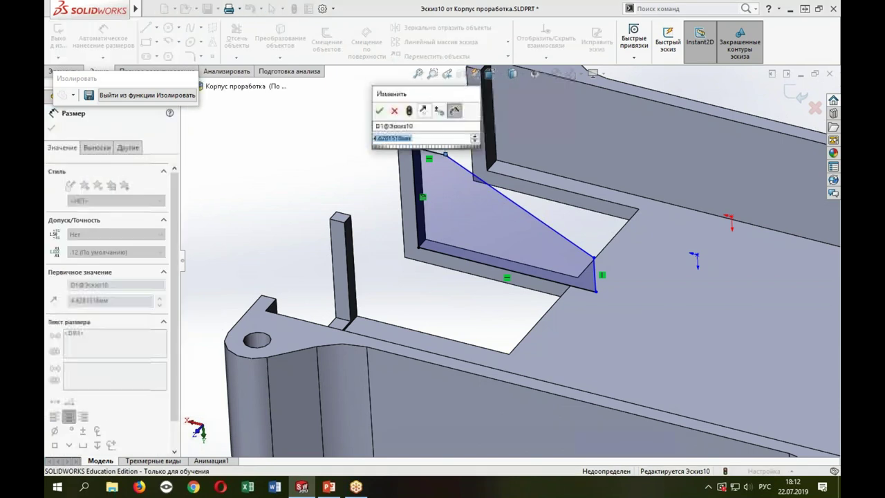
pyautogui.write('1')
pyautogui.press('Return')
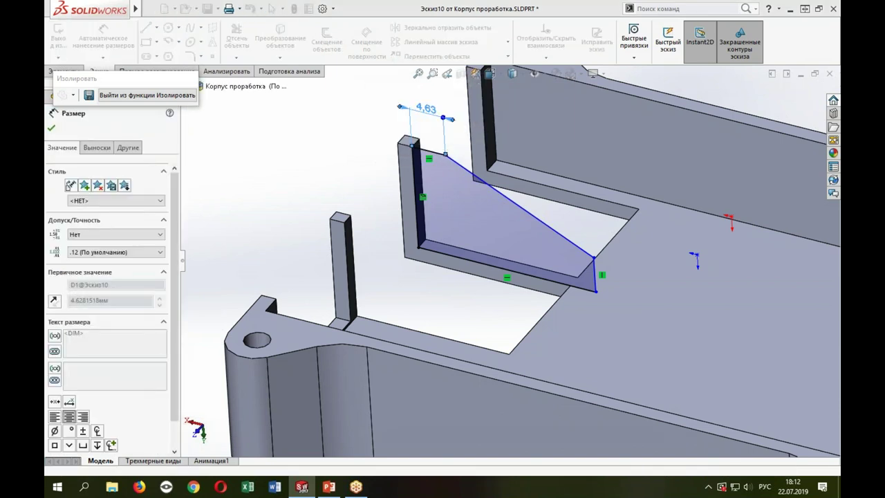
pyautogui.press('Escape')
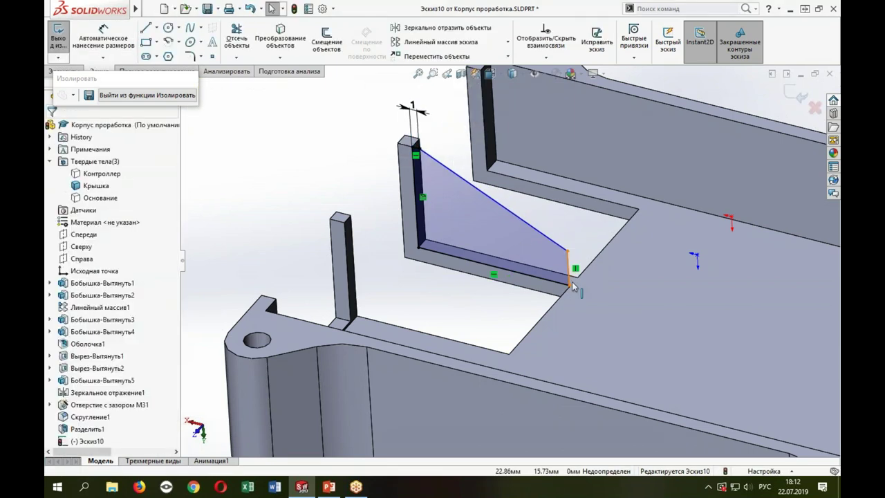
pyautogui.moveTo(568, 283)
pyautogui.mouseDown()
pyautogui.moveTo(599, 294)
pyautogui.moveTo(589, 271)
pyautogui.mouseUp()
pyautogui.click(592, 268)
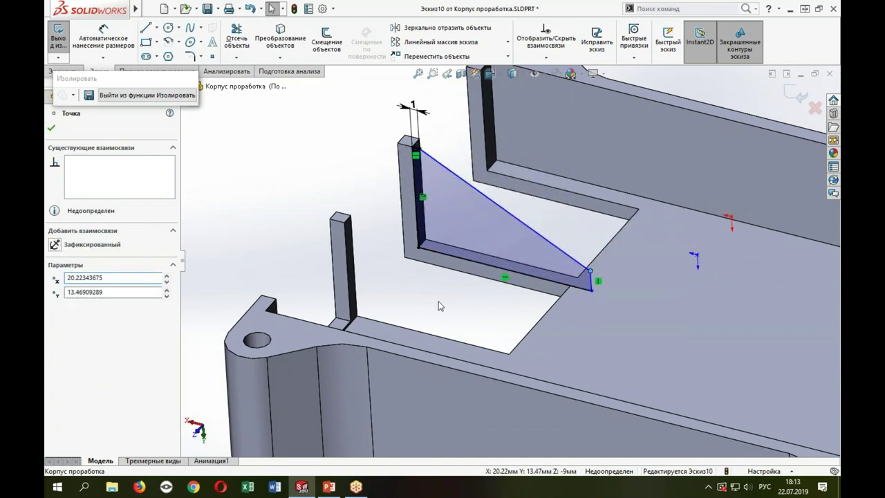
pyautogui.click(437, 304)
# Step: Dimension the bottom line's length and set the short vertical edge to 2 mm
pyautogui.click(482, 260)
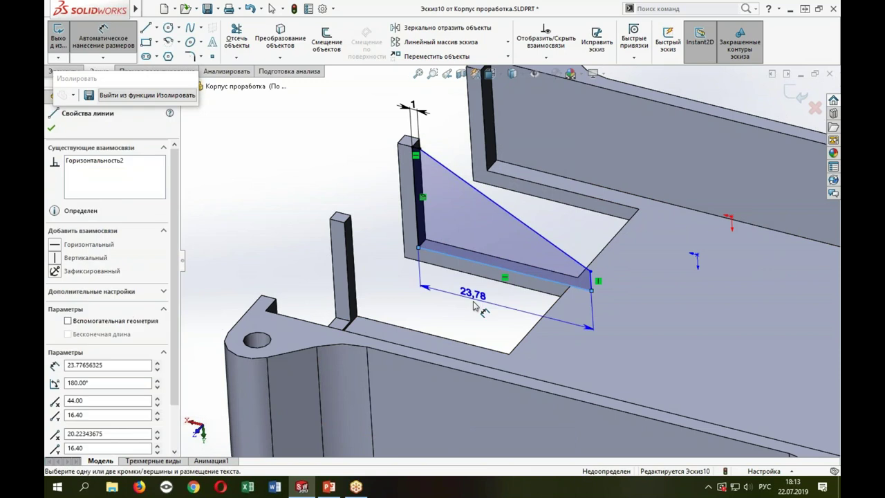
pyautogui.click(476, 299)
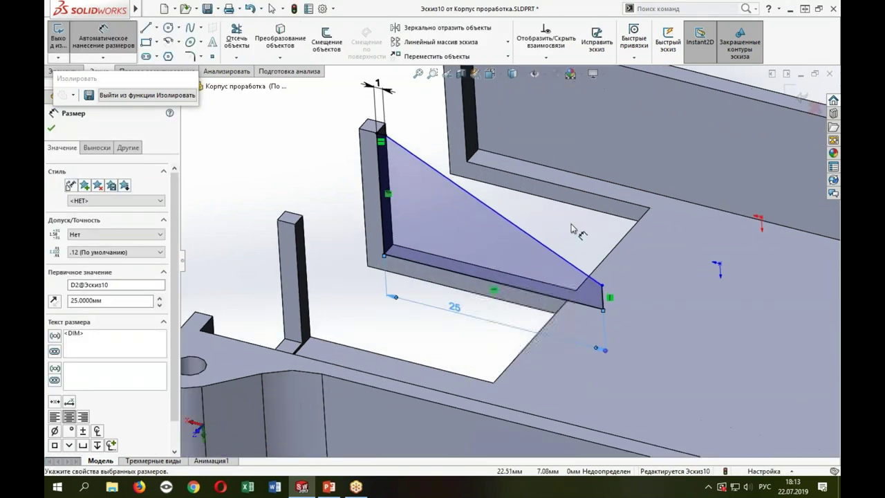
pyautogui.click(605, 288)
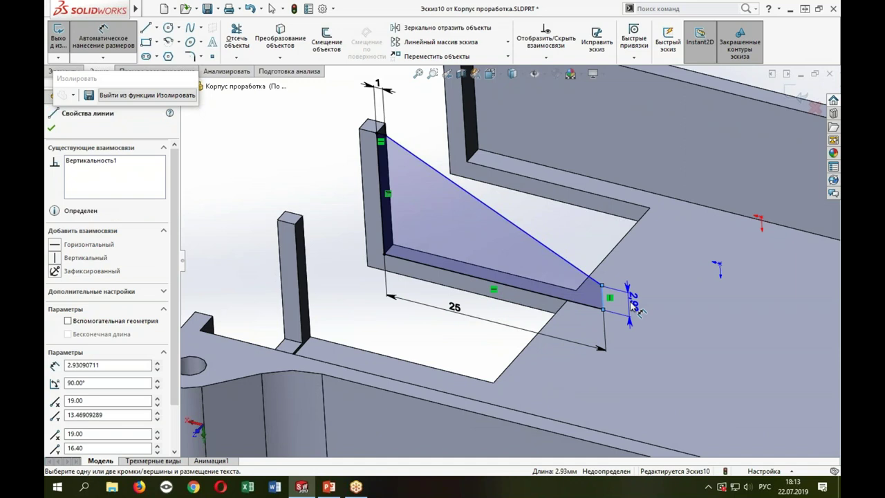
pyautogui.click(630, 313)
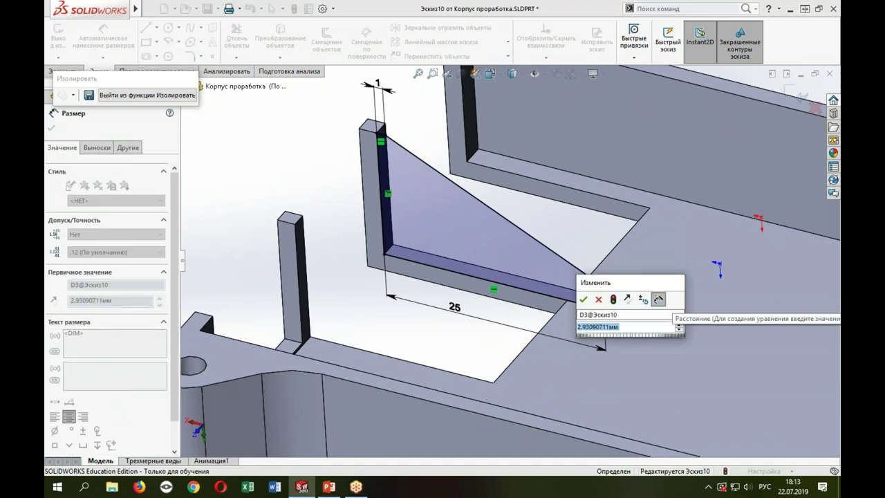
pyautogui.press('Return')
pyautogui.scroll(3, 667, 335)
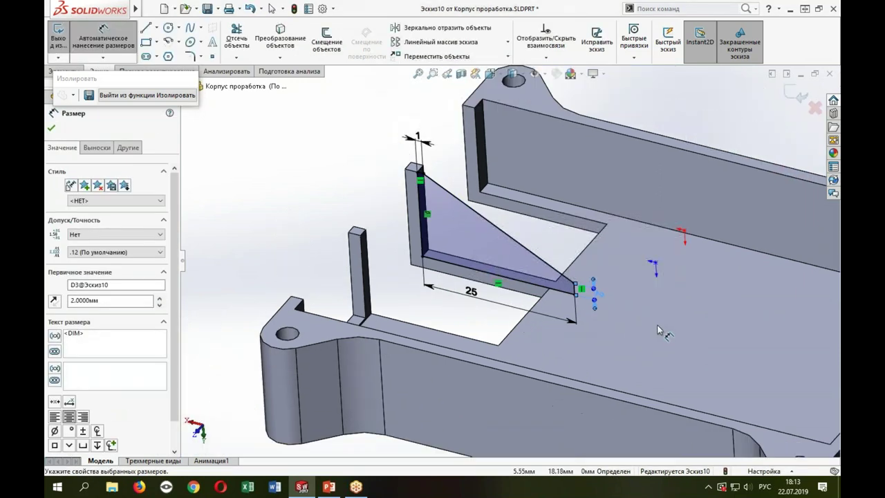
pyautogui.press('Escape')
# Step: Start an Extruded Boss/Base from the triangle sketch with the E shortcut
pyautogui.moveTo(588, 283)
pyautogui.mouseDown(button='middle')
pyautogui.moveTo(704, 316)
pyautogui.moveTo(574, 276)
pyautogui.mouseUp(button='middle')
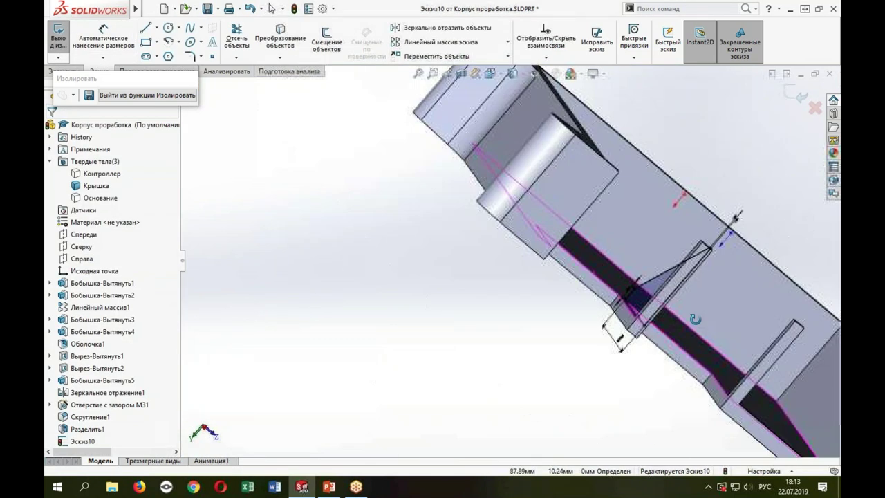
pyautogui.scroll(-3, 664, 220)
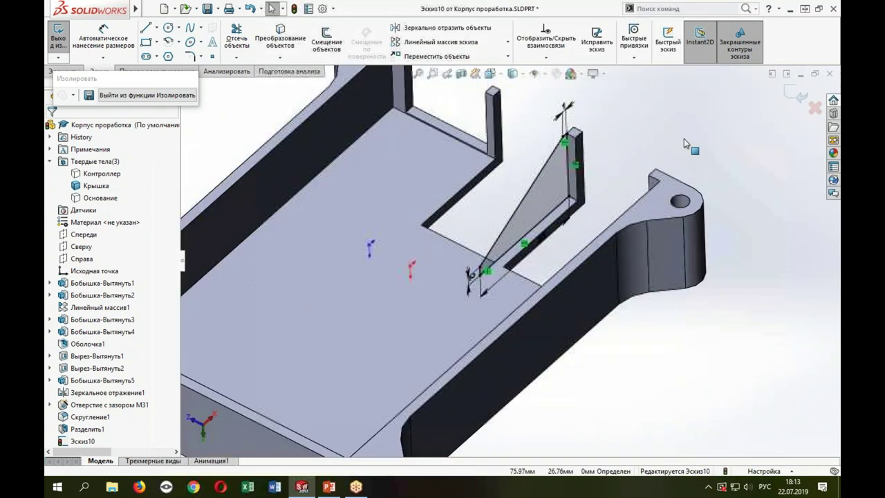
pyautogui.press('e')
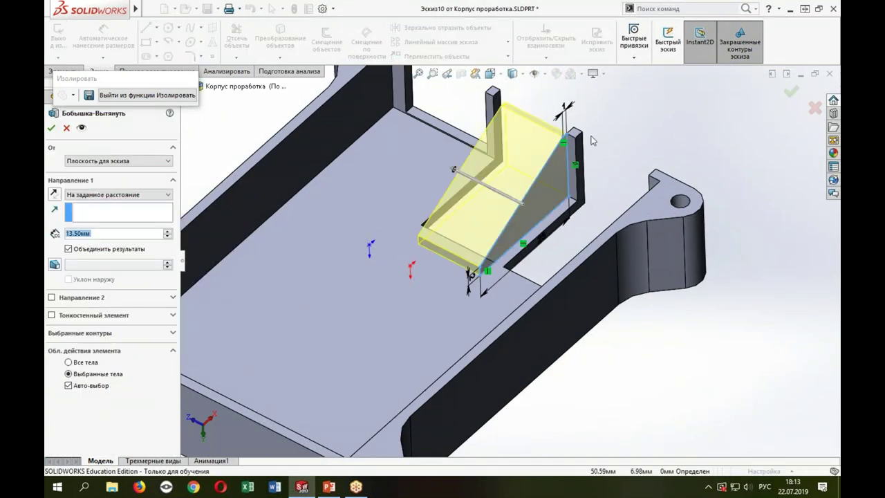
# Step: Extrude the rib Up To Surface at the wall face, affecting only the Крышка body
pyautogui.click(109, 195)
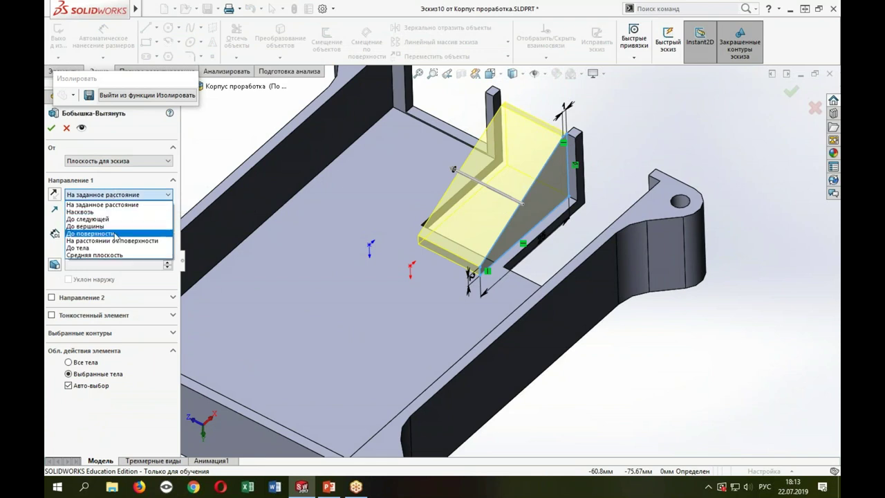
pyautogui.click(115, 234)
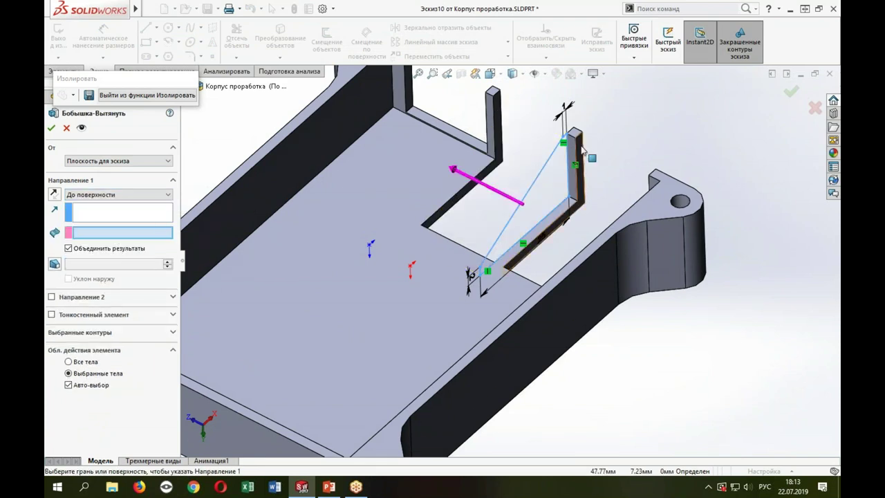
pyautogui.click(582, 148)
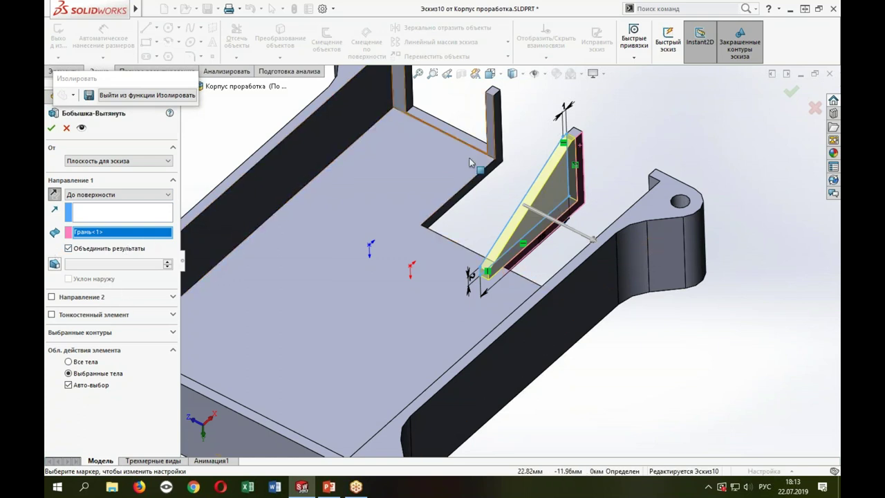
pyautogui.click(93, 389)
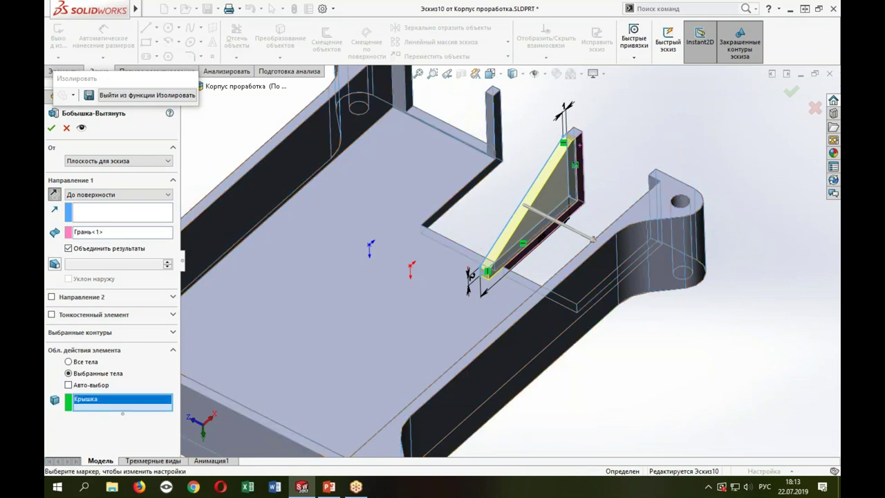
pyautogui.click(375, 328)
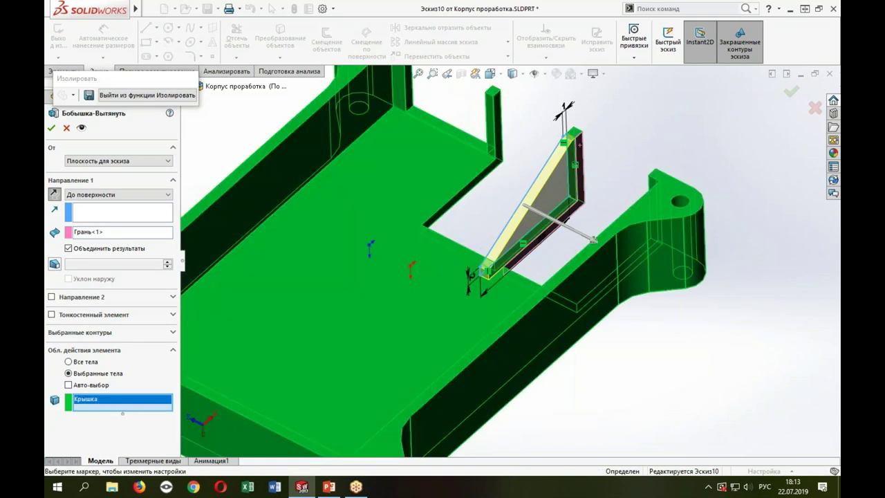
pyautogui.press('Return')
# Step: Inspect the new rib Бобышка-Вытянуть6 and start another extrusion
pyautogui.moveTo(595, 235)
pyautogui.mouseDown(button='middle')
pyautogui.moveTo(614, 226)
pyautogui.moveTo(525, 274)
pyautogui.mouseUp(button='middle')
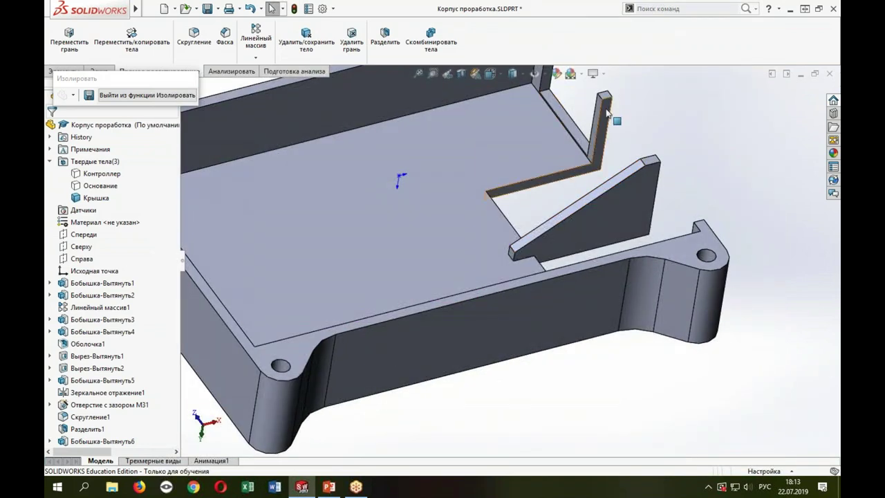
pyautogui.moveTo(557, 183)
pyautogui.mouseDown(button='middle')
pyautogui.moveTo(587, 121)
pyautogui.moveTo(603, 136)
pyautogui.mouseUp(button='middle')
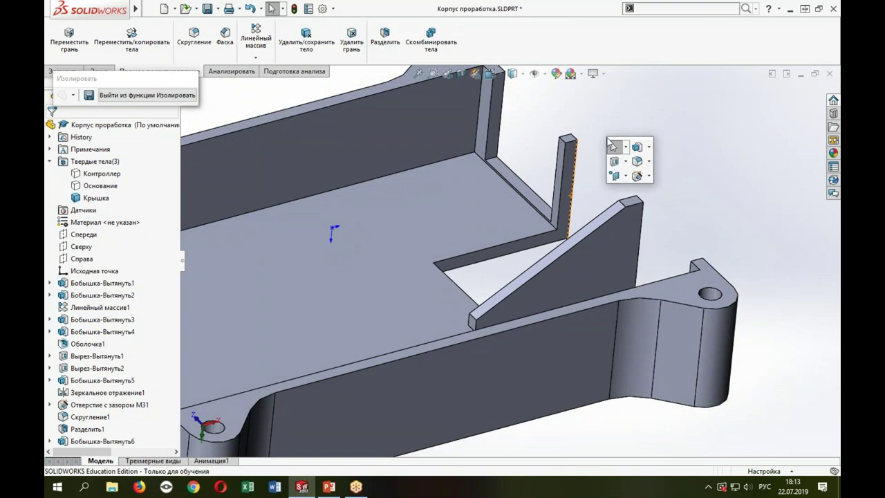
pyautogui.click(636, 161)
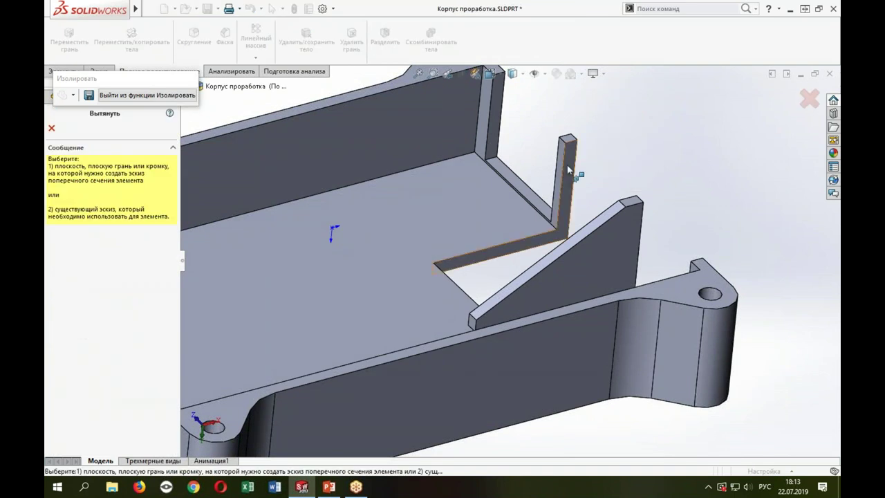
# Step: Open Эскиз11 on the neighbouring inner wall and convert Эскиз10's triangle into it
pyautogui.click(569, 170)
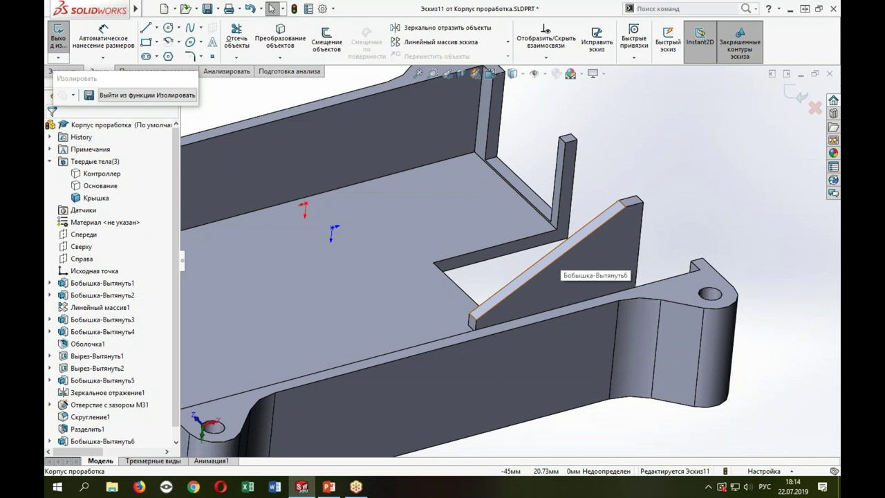
pyautogui.scroll(-1, 177, 280)
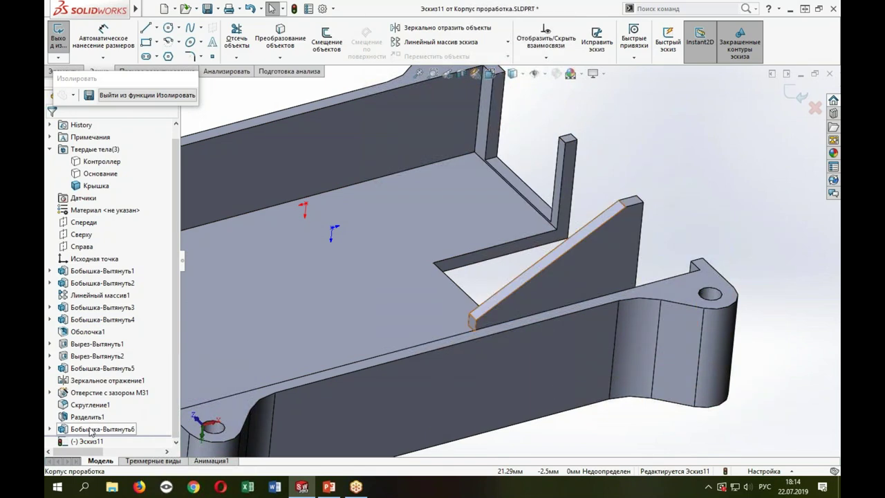
pyautogui.moveTo(103, 441)
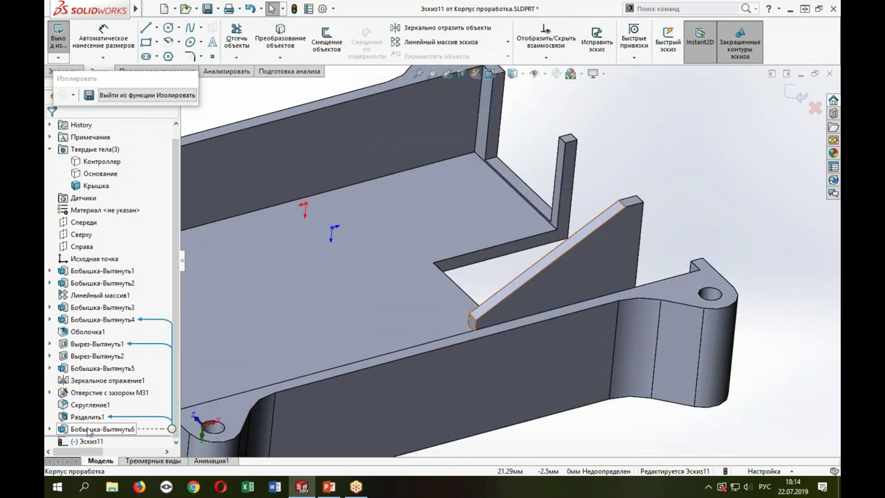
pyautogui.click(52, 429)
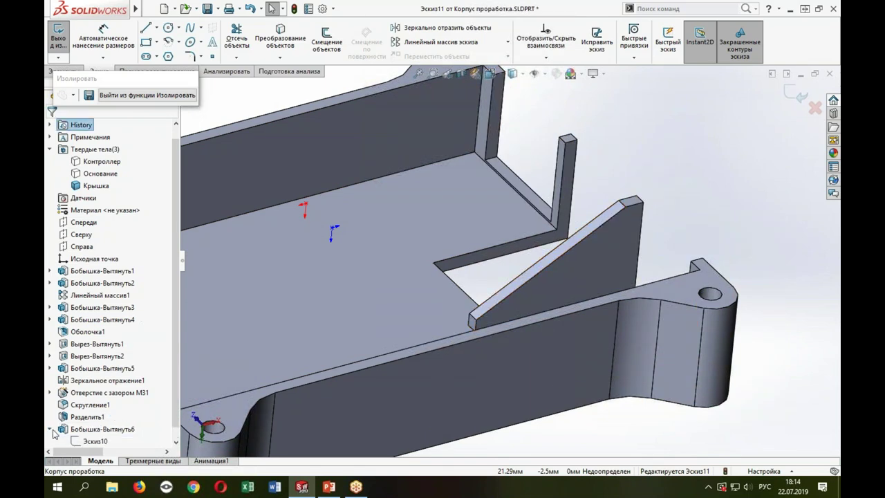
pyautogui.scroll(-1, 54, 433)
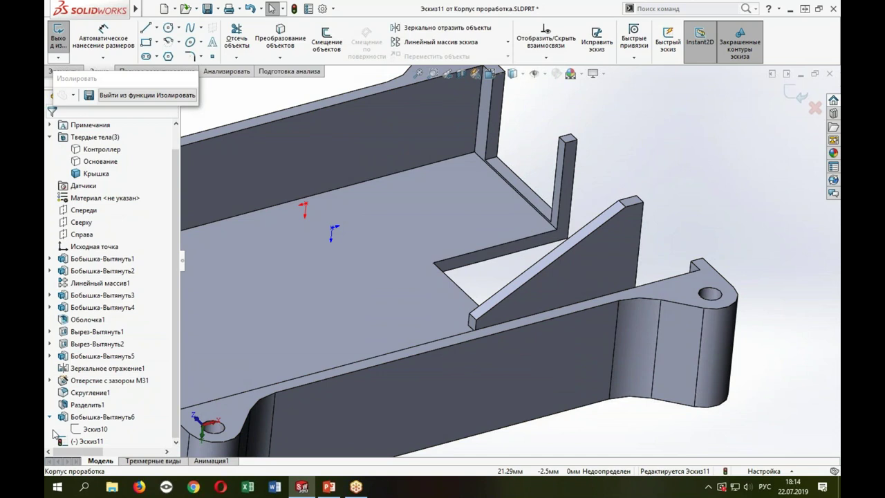
pyautogui.click(75, 429)
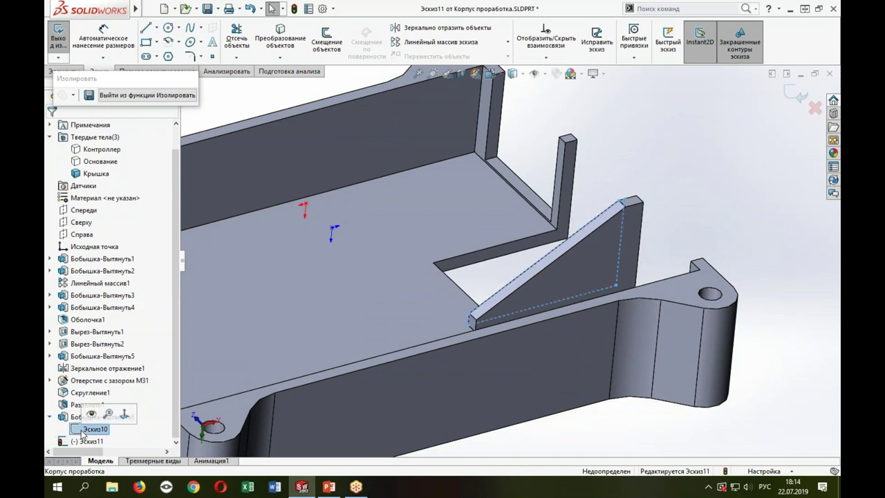
pyautogui.click(90, 410)
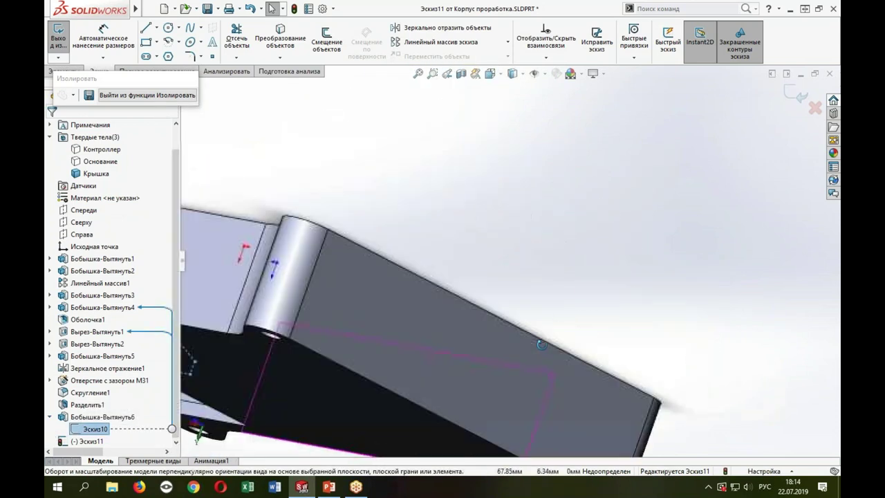
pyautogui.moveTo(541, 344); pyautogui.dragTo(487, 236, button='middle')
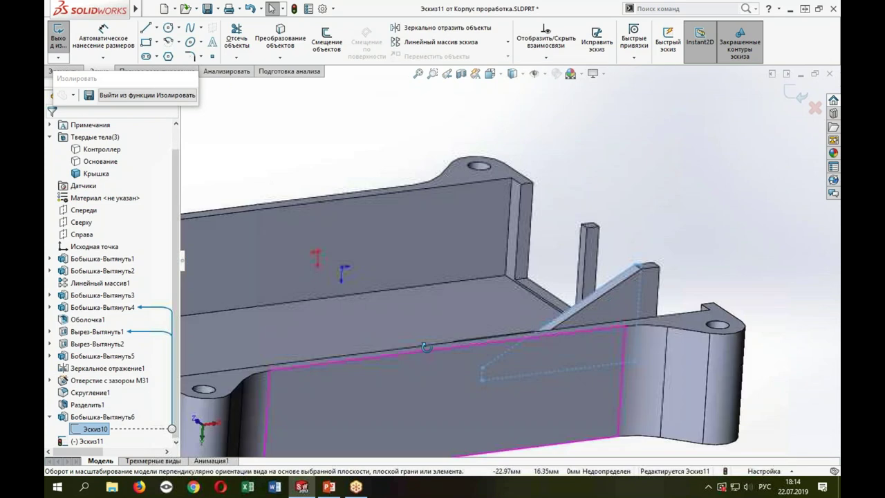
pyautogui.click(292, 46)
pyautogui.moveTo(387, 193)
pyautogui.mouseDown(button='middle')
pyautogui.moveTo(428, 225)
pyautogui.moveTo(543, 190)
pyautogui.mouseUp(button='middle')
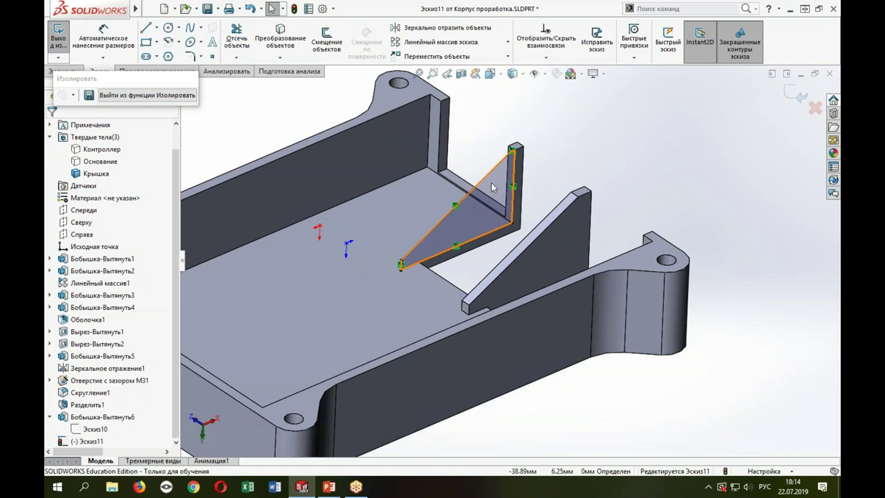
pyautogui.moveTo(492, 186); pyautogui.dragTo(417, 122, button='middle')
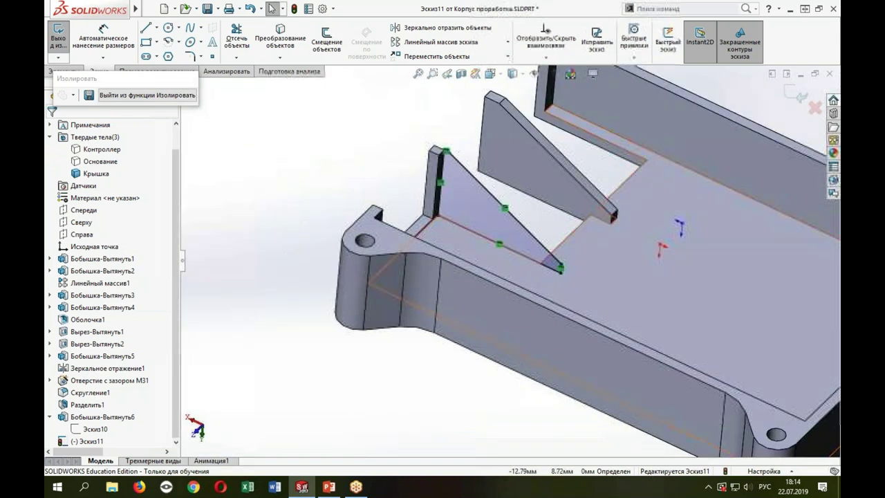
# Step: Extrude the second triangle sketch Up To Surface at the wall face, affecting only the Крышка body
pyautogui.press('e')
pyautogui.click(118, 194)
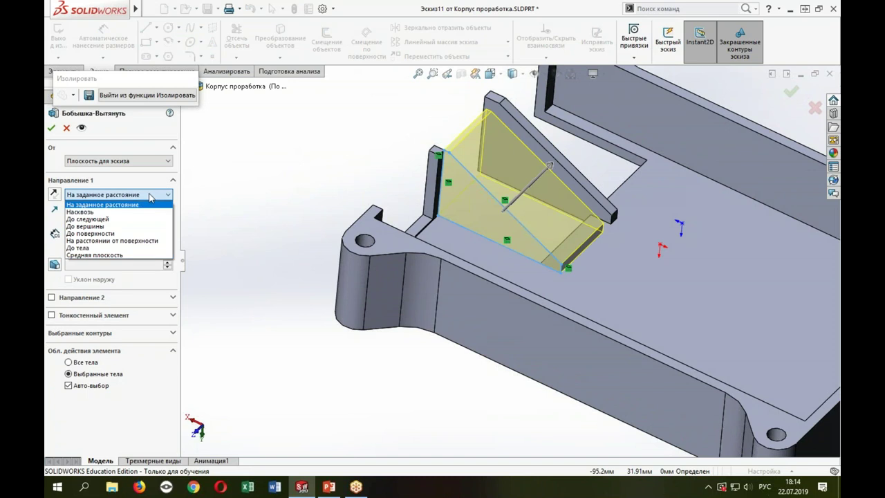
pyautogui.click(143, 236)
pyautogui.scroll(-3, 444, 138)
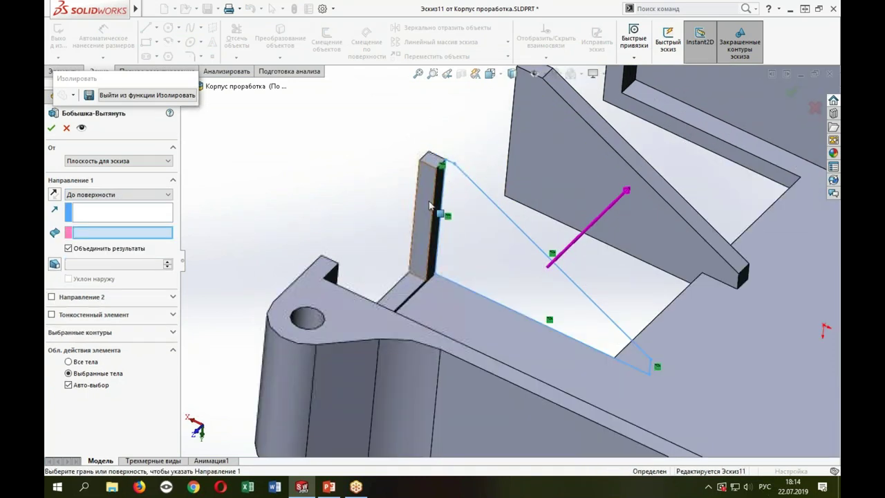
pyautogui.click(428, 201)
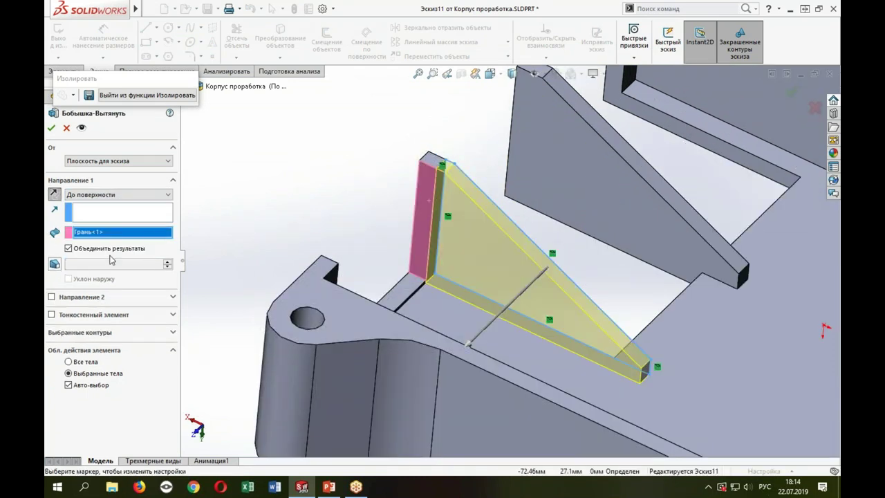
pyautogui.click(67, 385)
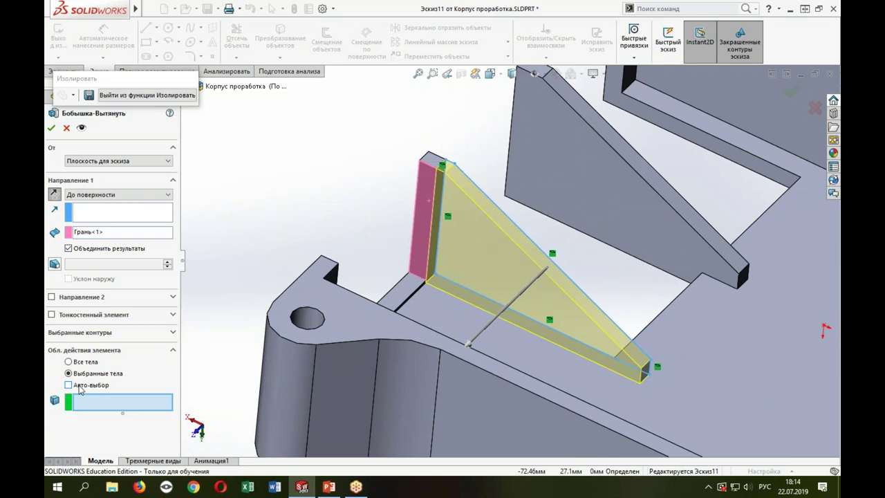
pyautogui.click(332, 370)
pyautogui.press('Return')
# Step: Show all bodies again and turn the part to select a cutout corner edge
pyautogui.moveTo(388, 300)
pyautogui.mouseDown(button='middle')
pyautogui.moveTo(424, 204)
pyautogui.moveTo(382, 206)
pyautogui.moveTo(525, 362)
pyautogui.moveTo(533, 253)
pyautogui.mouseUp(button='middle')
pyautogui.click(189, 97)
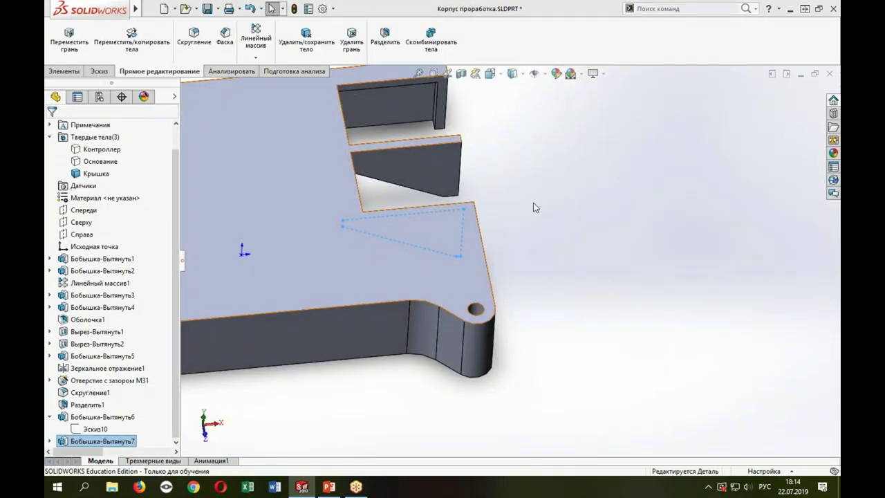
pyautogui.moveTo(533, 203)
pyautogui.mouseDown(button='middle')
pyautogui.moveTo(438, 201)
pyautogui.moveTo(466, 221)
pyautogui.moveTo(453, 239)
pyautogui.moveTo(445, 198)
pyautogui.mouseUp(button='middle')
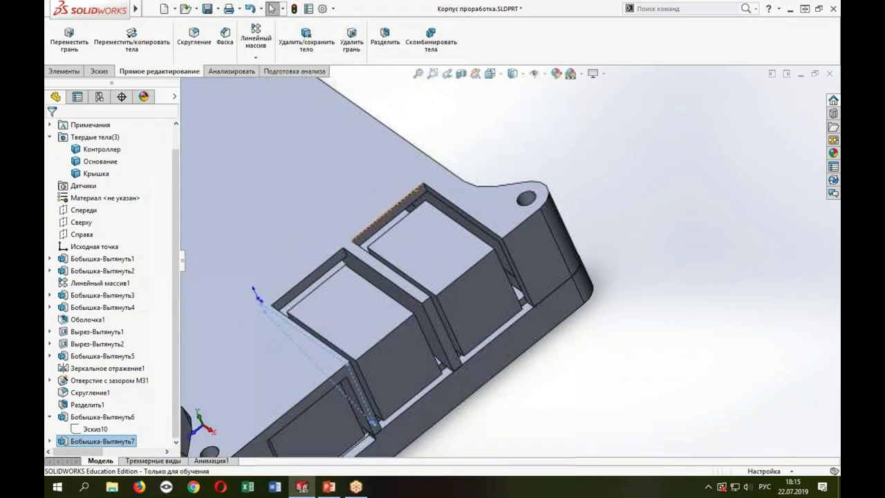
pyautogui.scroll(-3, 445, 198)
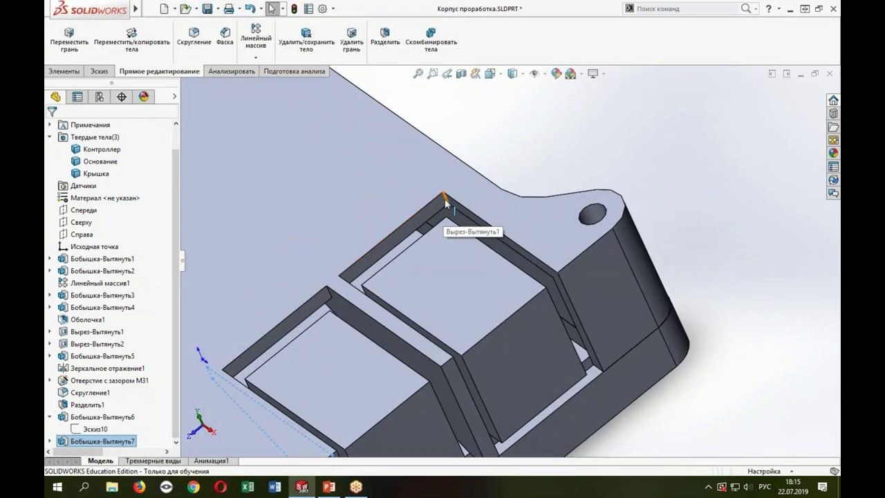
pyautogui.click(445, 199)
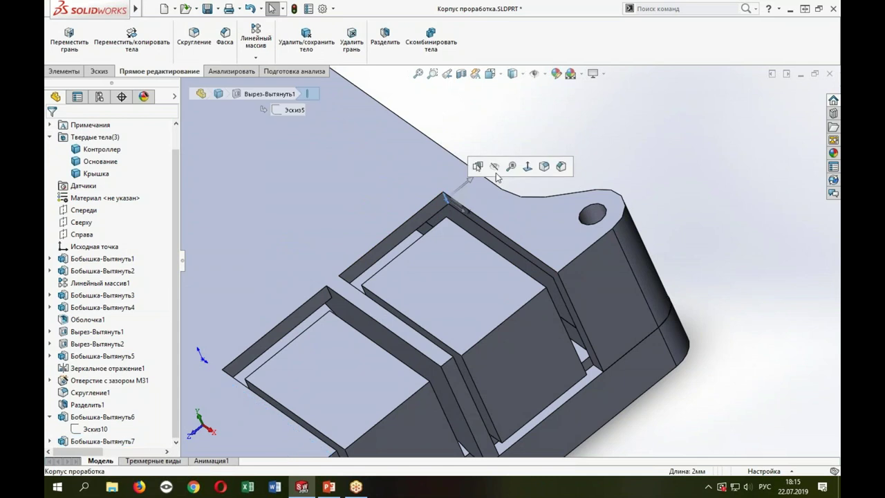
# Step: Start a fillet on the selected cutout edge and set its radius to 3 mm
pyautogui.click(545, 220)
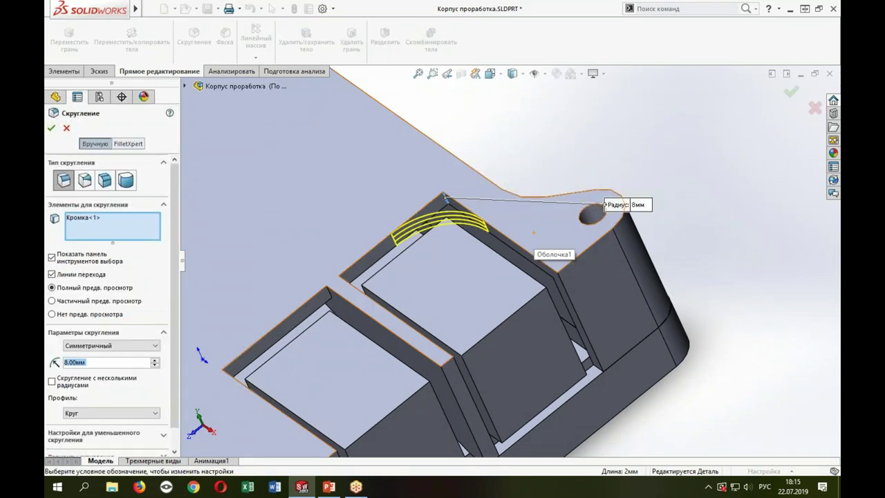
pyautogui.write('4')
pyautogui.press('Return')
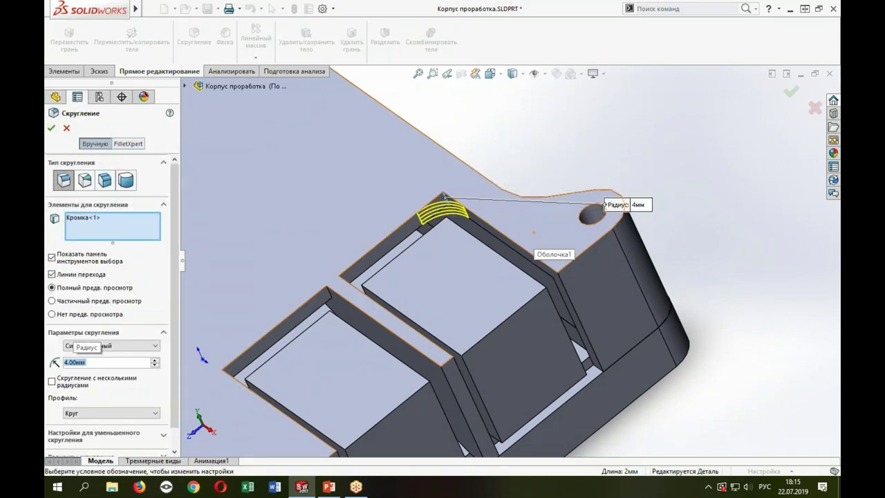
pyautogui.write('3')
pyautogui.press('Return')
# Step: Add three more cutout corner edges to the fillet and apply it
pyautogui.moveTo(428, 257)
pyautogui.mouseDown(button='middle')
pyautogui.moveTo(394, 271)
pyautogui.moveTo(603, 249)
pyautogui.mouseUp(button='middle')
pyautogui.click(388, 270)
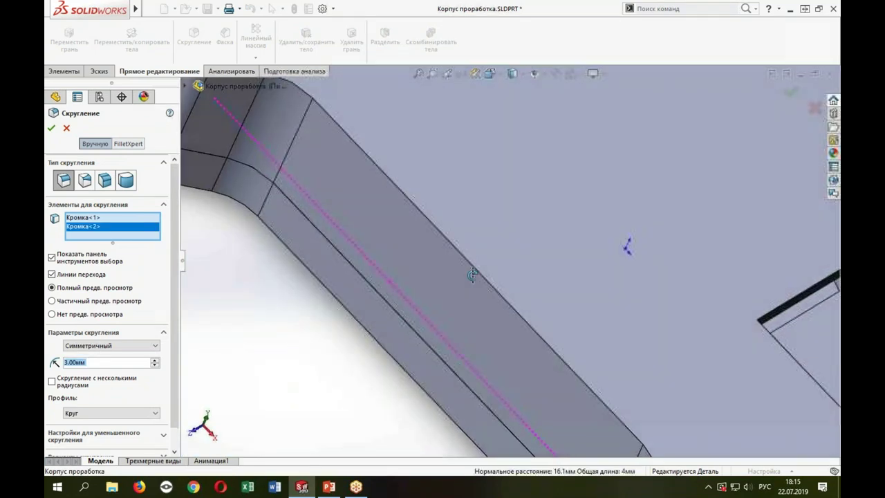
pyautogui.scroll(-3, 669, 231)
pyautogui.scroll(-3, 667, 225)
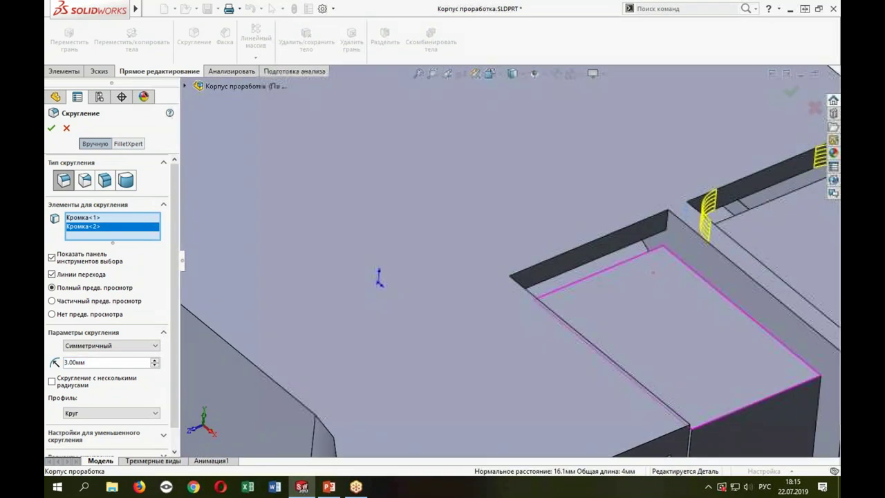
pyautogui.click(665, 220)
pyautogui.moveTo(665, 219)
pyautogui.mouseDown(button='middle')
pyautogui.moveTo(575, 283)
pyautogui.moveTo(541, 293)
pyautogui.mouseUp(button='middle')
pyautogui.click(515, 275)
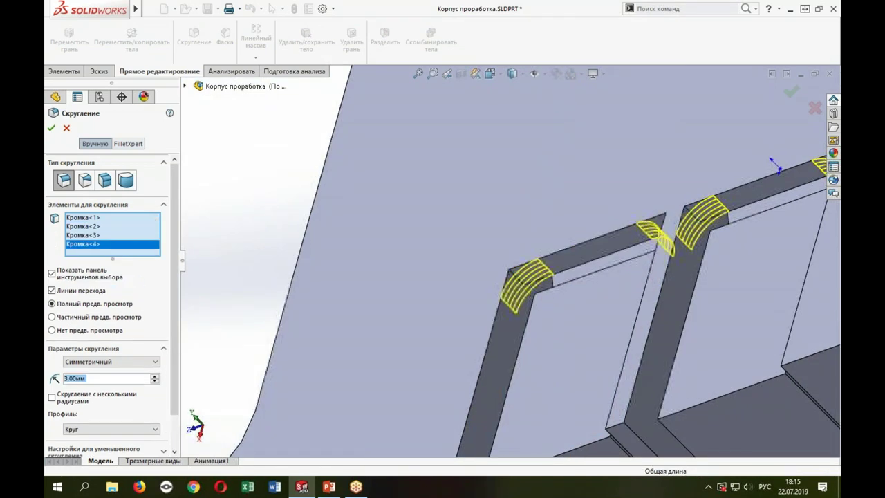
pyautogui.press('Return')
pyautogui.scroll(3, 546, 297)
pyautogui.scroll(5, 560, 277)
pyautogui.moveTo(566, 277)
pyautogui.mouseDown(button='middle')
pyautogui.moveTo(622, 398)
pyautogui.moveTo(746, 291)
pyautogui.mouseUp(button='middle')
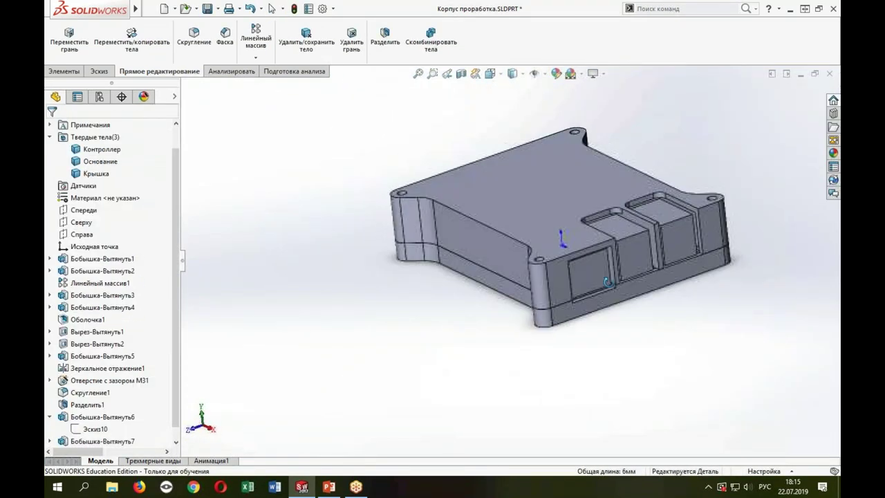
# Step: Save the part, identify the Контроллер, Основание and Крышка bodies, and collapse Бобышка-Вытянуть6
pyautogui.hotkey('ctrl', 's')
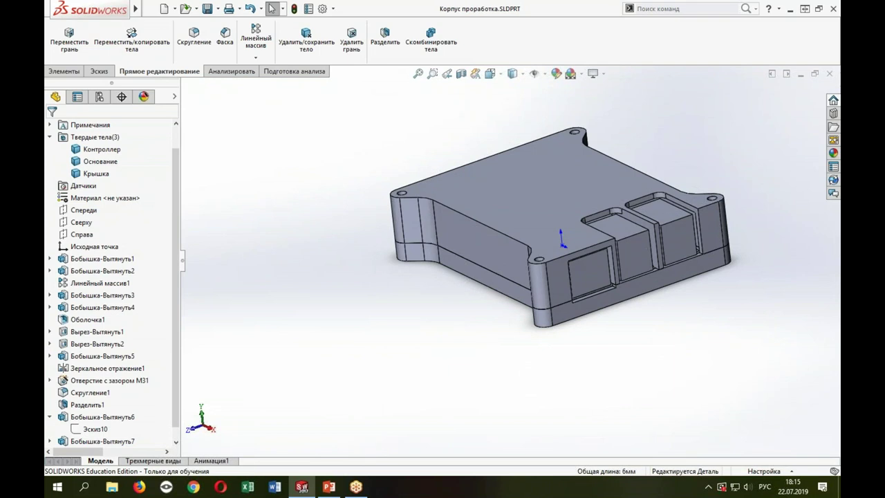
pyautogui.click(116, 150)
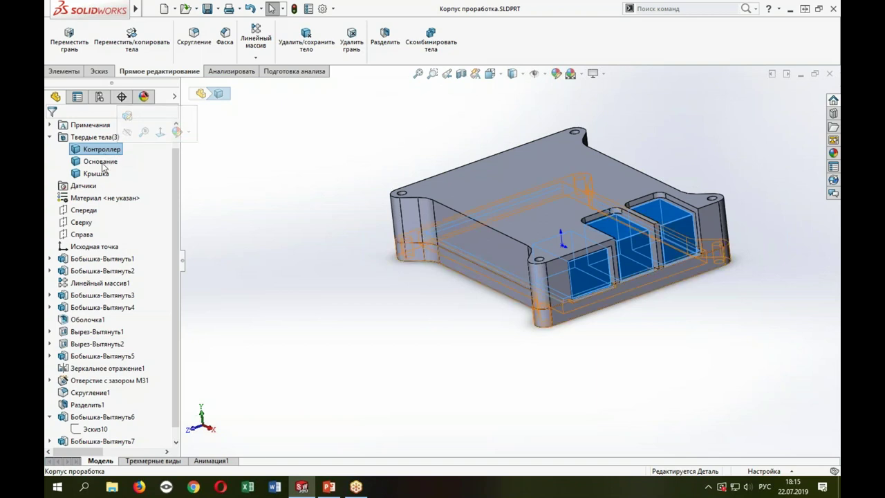
pyautogui.click(105, 162)
pyautogui.keyDown('ctrl'); pyautogui.click(103, 174); pyautogui.keyUp('ctrl')
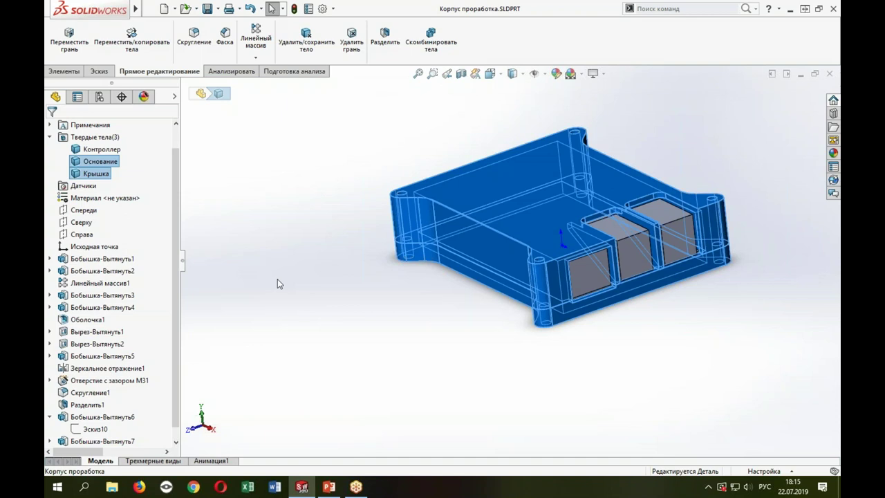
pyautogui.click(277, 279)
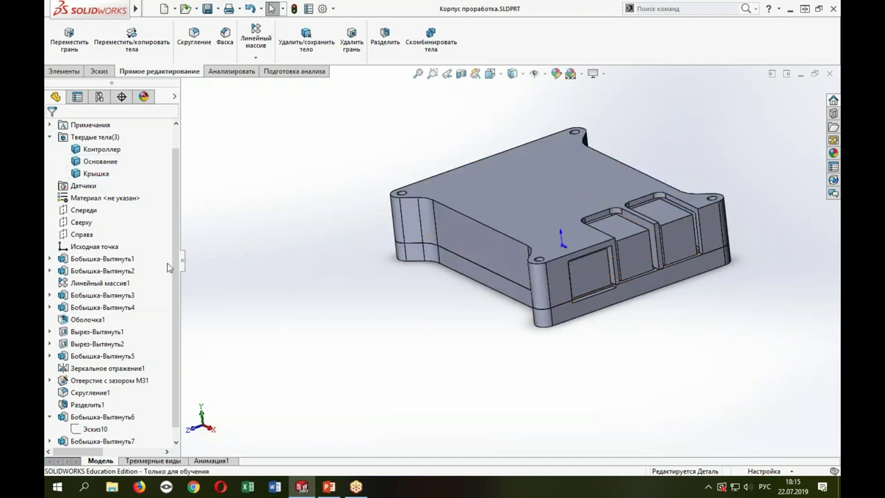
pyautogui.click(50, 416)
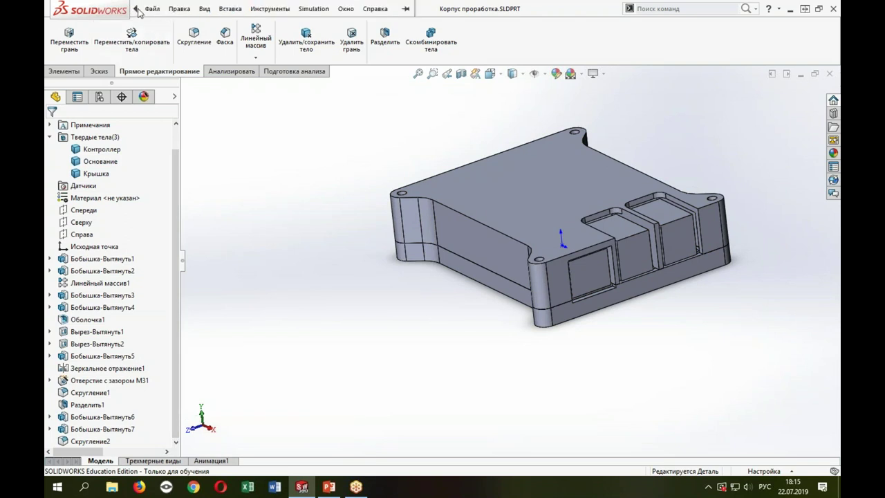
# Step: Start Save Bodies from the Insert menu and select the lid and base bodies
pyautogui.click(152, 9)
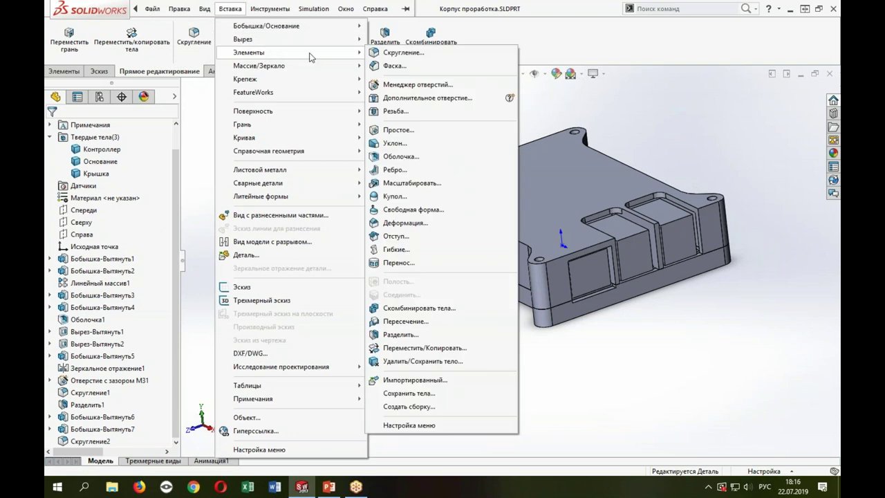
pyautogui.moveTo(249, 53)
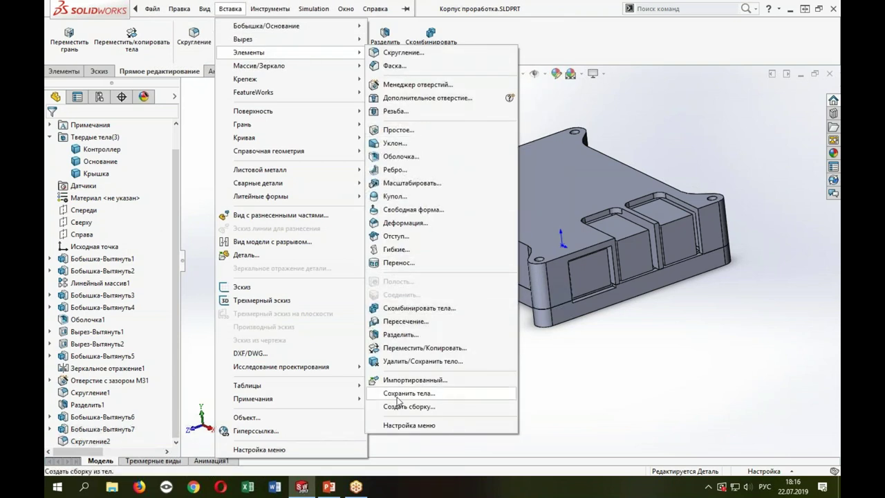
pyautogui.click(401, 394)
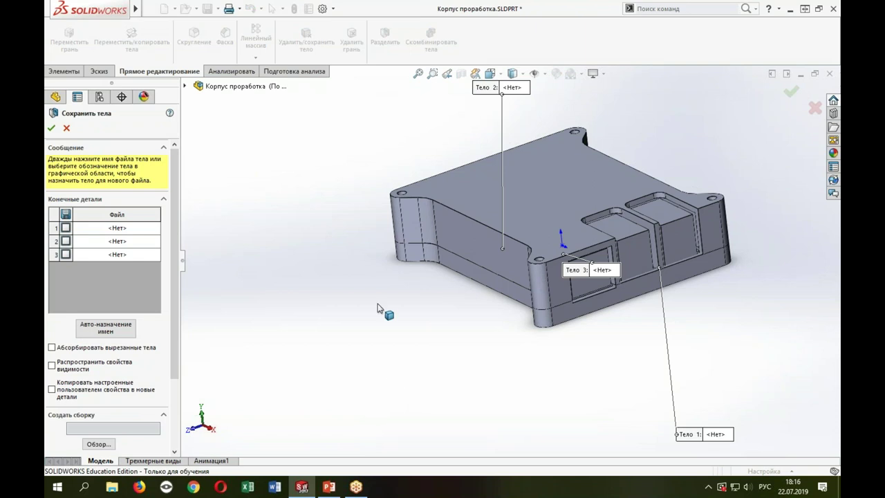
pyautogui.click(490, 181)
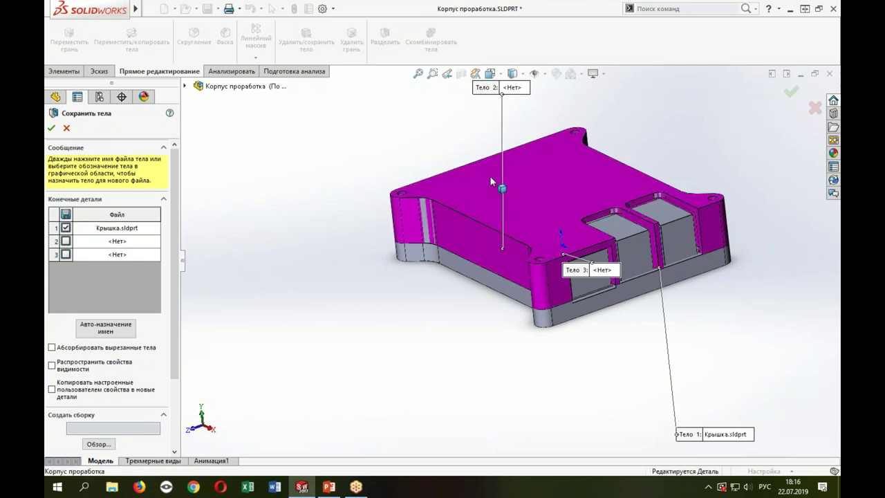
pyautogui.click(501, 294)
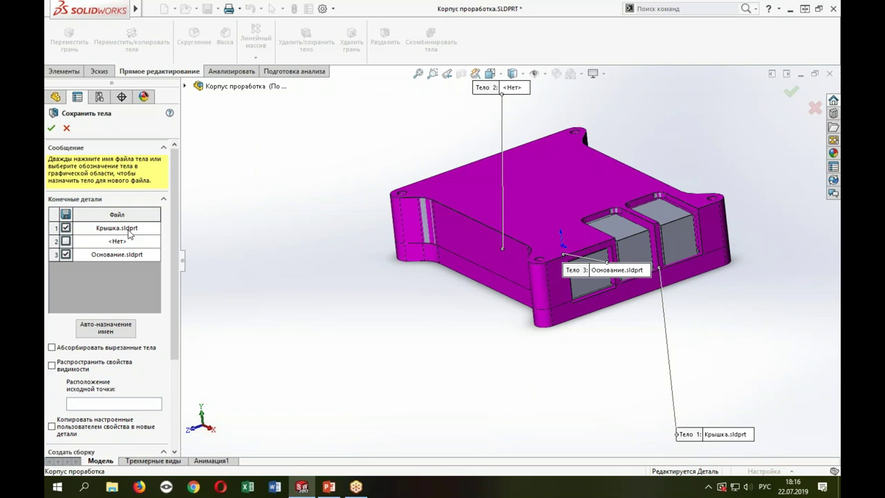
# Step: Save Крышка.sldprt and Основание.sldprt into the Рабочий стол > Корпус для мик folder
pyautogui.doubleClick(101, 229)
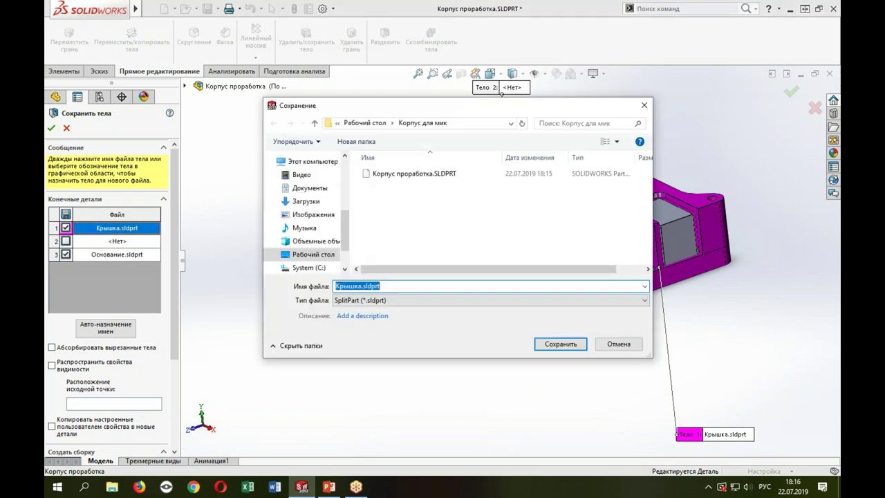
pyautogui.click(364, 124)
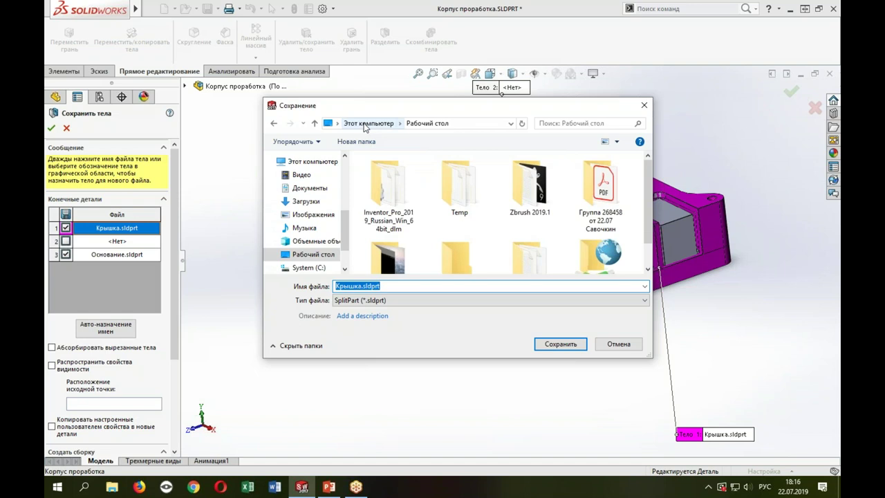
pyautogui.scroll(-1, 512, 218)
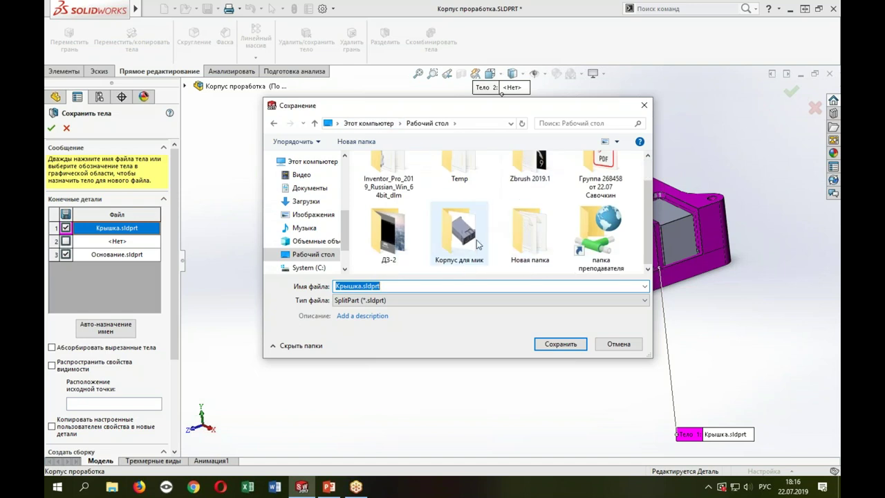
pyautogui.scroll(1, 478, 244)
pyautogui.scroll(-1, 478, 244)
pyautogui.doubleClick(478, 244)
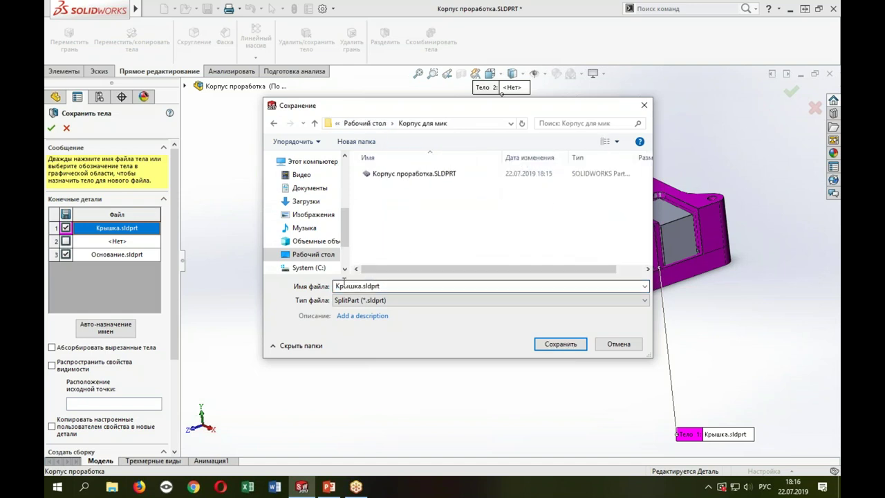
pyautogui.click(581, 344)
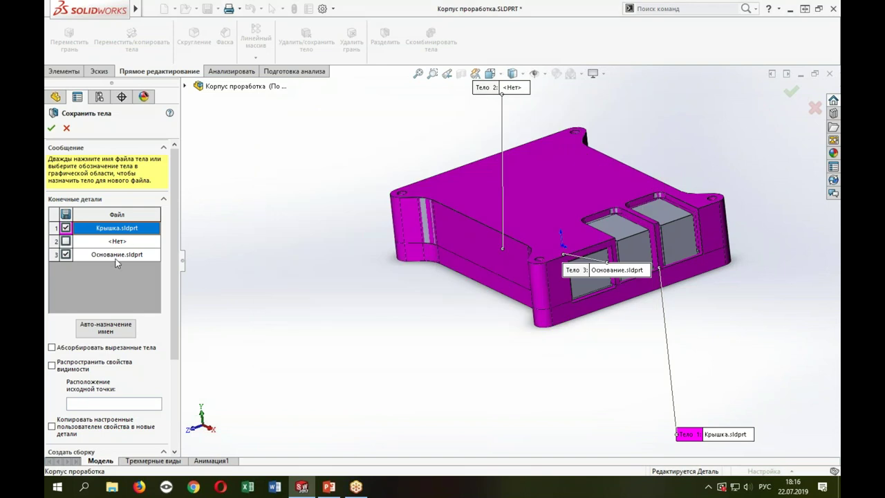
pyautogui.doubleClick(116, 256)
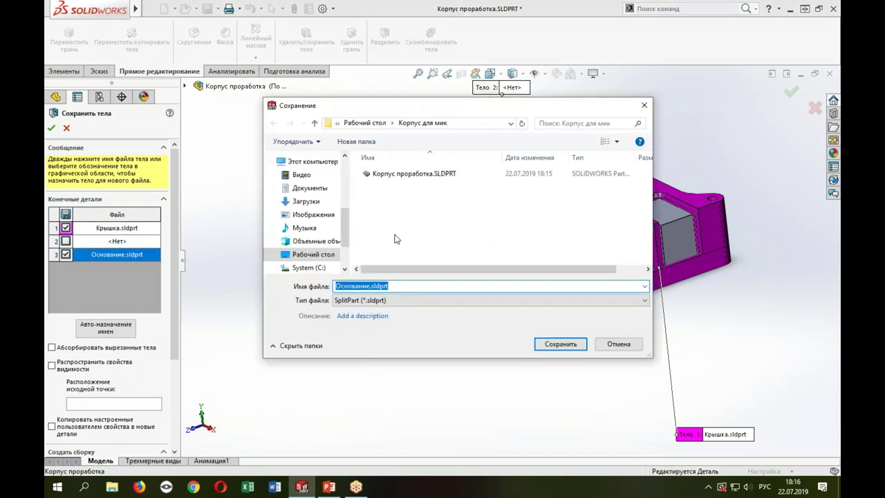
pyautogui.click(543, 345)
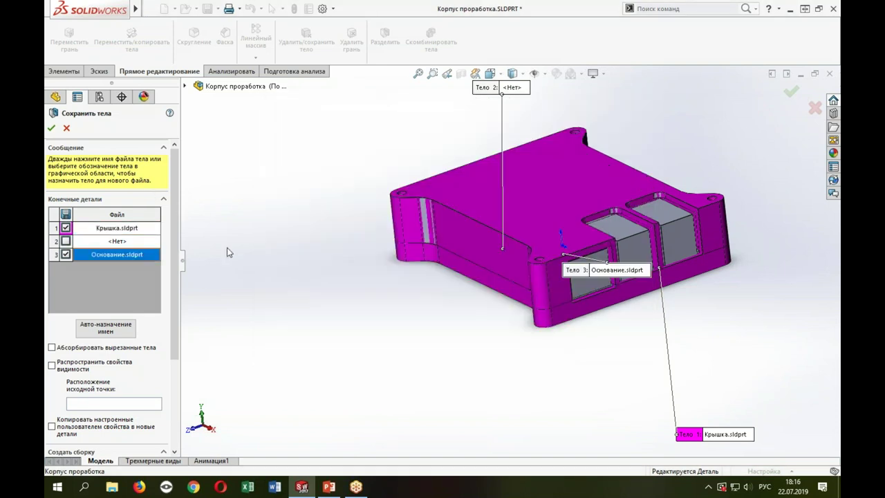
# Step: Check the Корпус для мик folder in Explorer, then return to the part
pyautogui.click(303, 486)
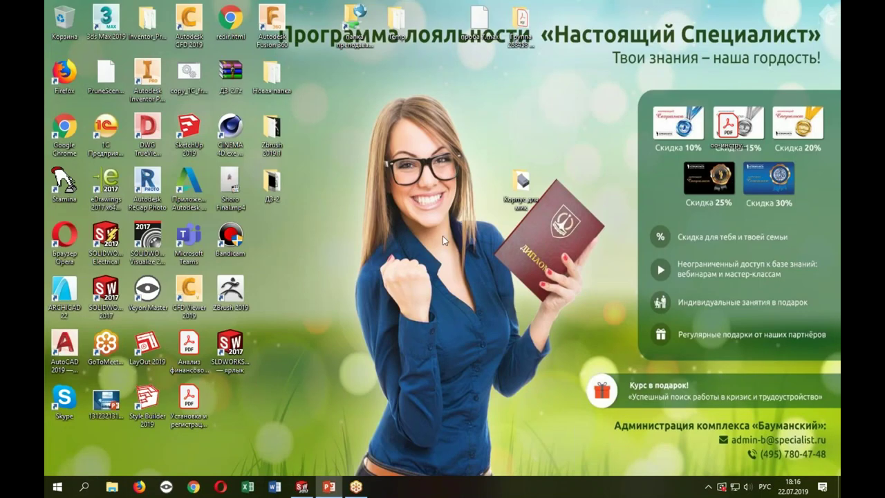
pyautogui.click(112, 487)
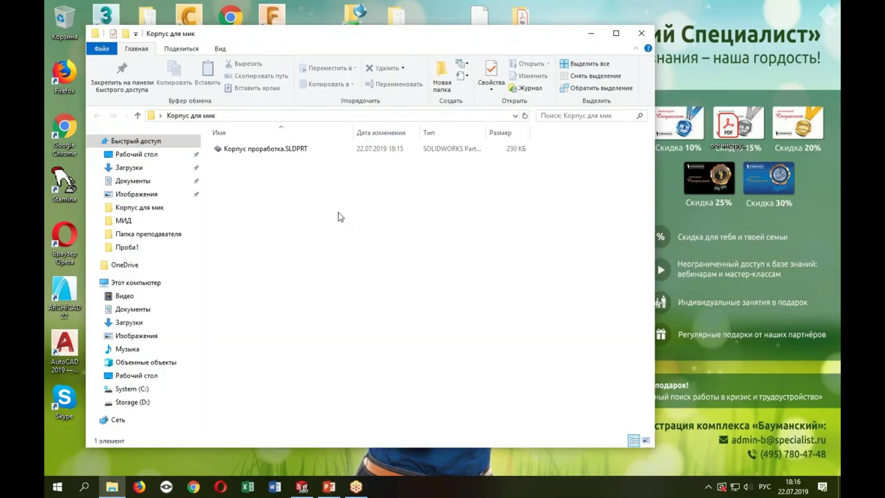
pyautogui.click(302, 485)
pyautogui.moveTo(326, 361); pyautogui.dragTo(350, 357, button='middle')
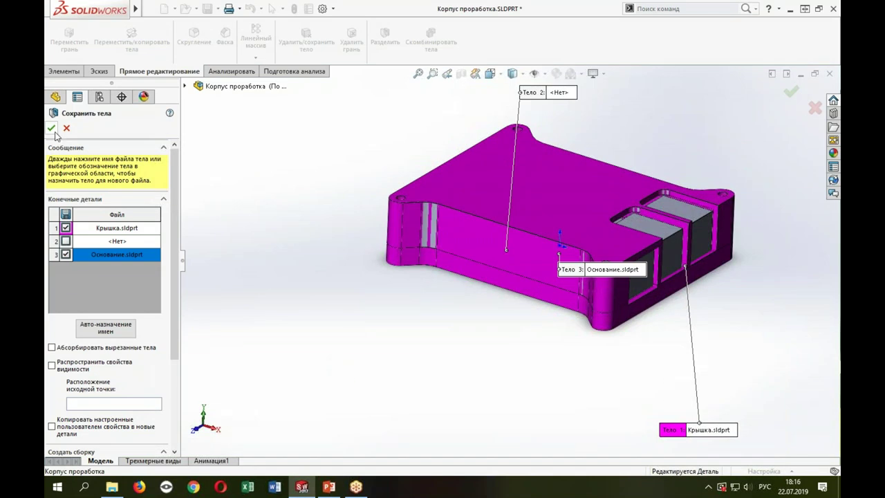
# Step: Name the assembly file Корпус СБ under Создать сборку and apply Save Bodies
pyautogui.scroll(-1, 173, 208)
pyautogui.scroll(-3, 173, 208)
pyautogui.scroll(-2, 173, 208)
pyautogui.moveTo(453, 367); pyautogui.dragTo(424, 370, button='middle')
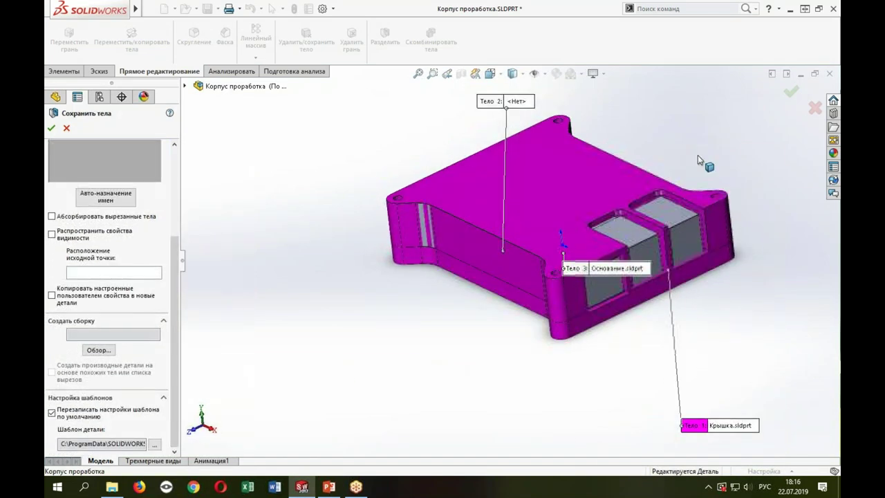
pyautogui.click(104, 352)
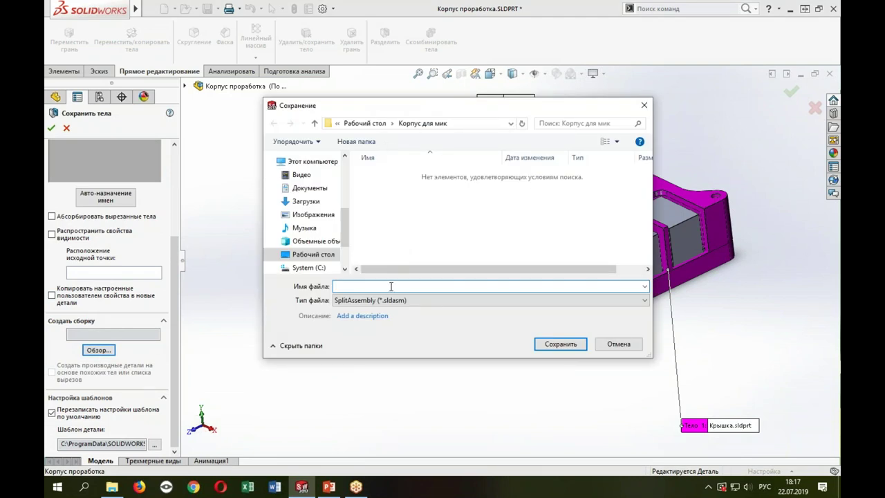
pyautogui.write('Корпус')
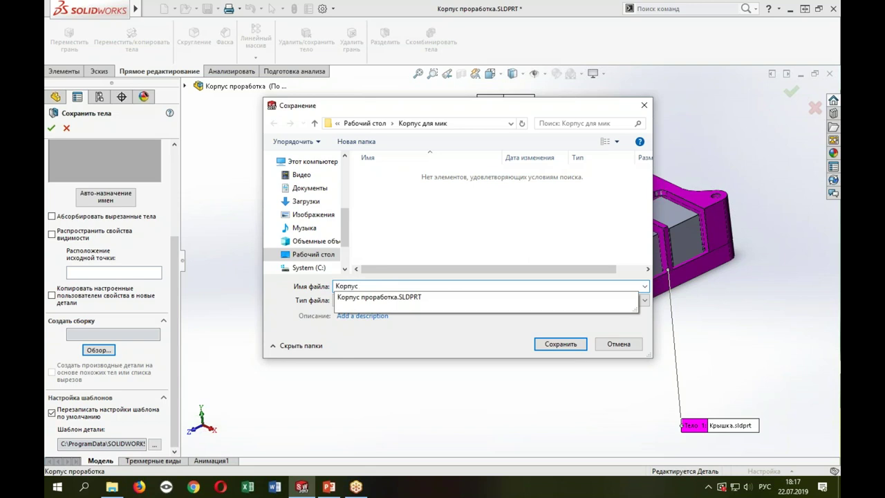
pyautogui.write(' СБ')
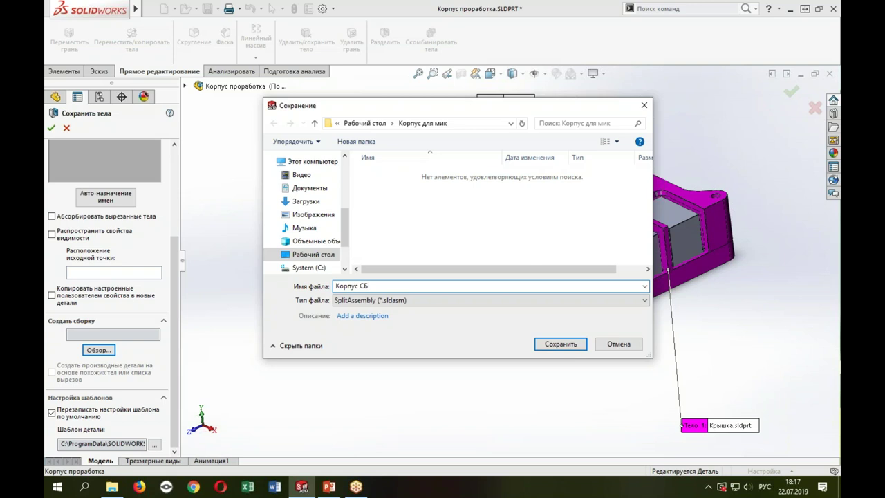
pyautogui.click(559, 344)
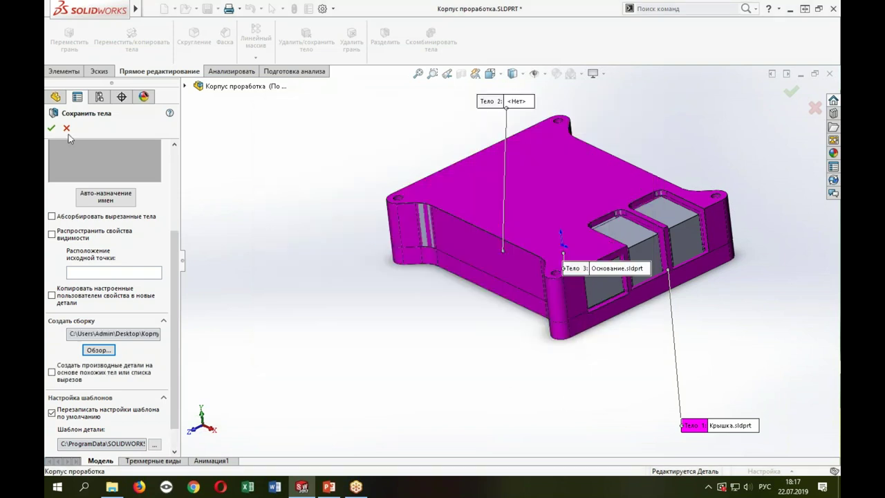
pyautogui.click(51, 128)
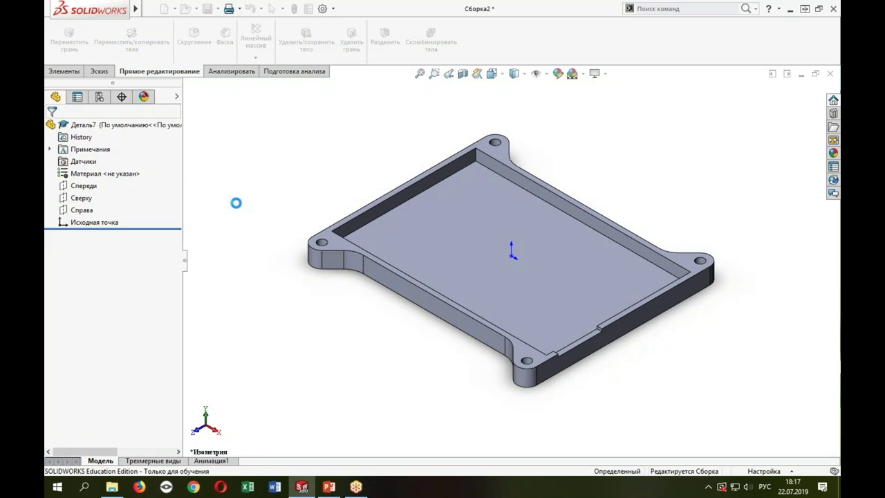
# Step: Rebuild and save the new document, then switch to the Корпус СБ assembly
pyautogui.hotkey('ctrl', 's')
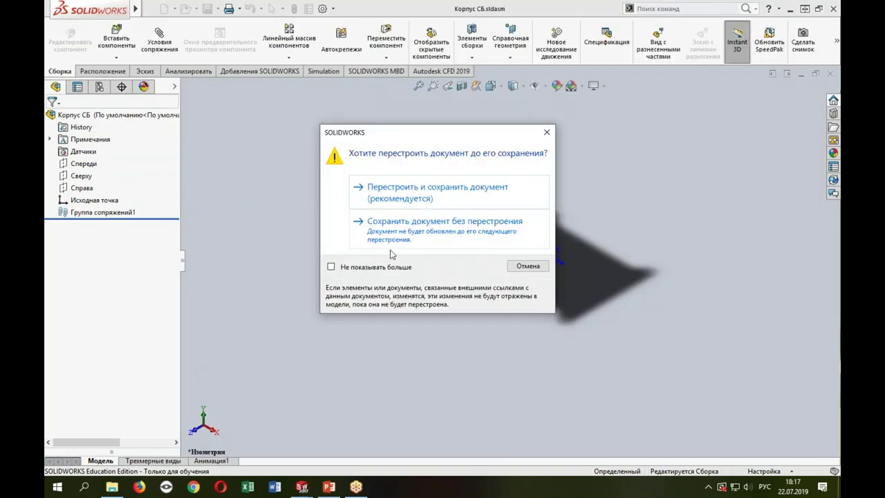
pyautogui.click(399, 197)
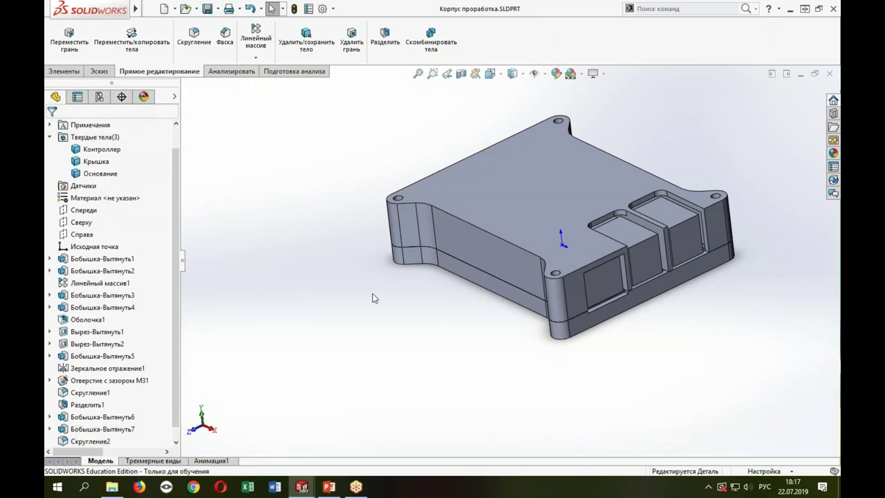
pyautogui.hotkey('ctrl', 'Tab')
pyautogui.hotkey('ctrl', 'Tab')
pyautogui.hotkey('ctrl', 'Tab')
pyautogui.hotkey('ctrl', 'Tab')
pyautogui.hotkey('ctrl', 'Tab')
pyautogui.hotkey('ctrl', 'Tab')
pyautogui.hotkey('ctrl', 'Tab')
pyautogui.hotkey('ctrl', 'Tab')
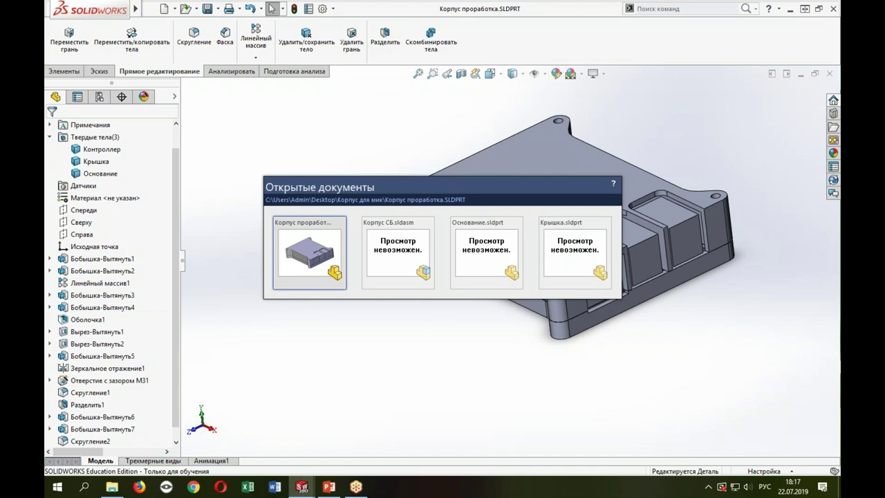
pyautogui.hotkey('ctrl', 'Tab')
pyautogui.moveTo(410, 240)
pyautogui.mouseDown(button='middle')
pyautogui.moveTo(562, 255)
pyautogui.moveTo(560, 295)
pyautogui.mouseUp(button='middle')
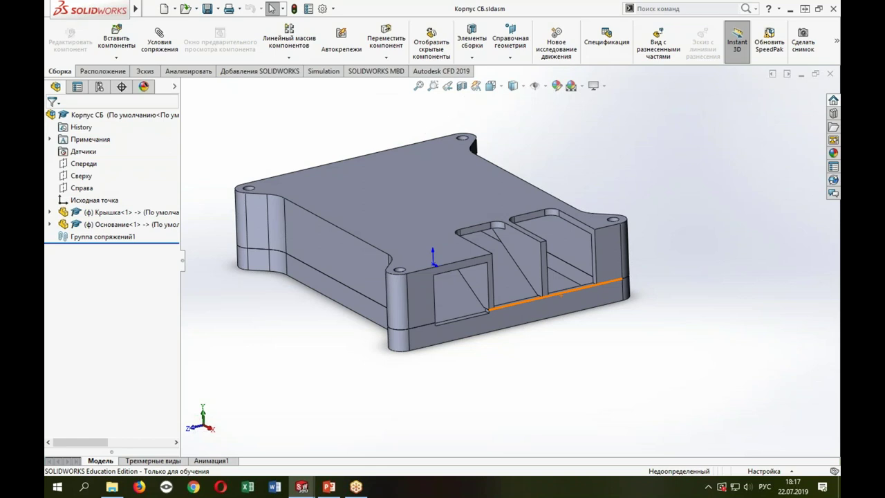
# Step: Locate the base component, then switch to Крышка.sldprt and view its underside Normal To
pyautogui.click(131, 225)
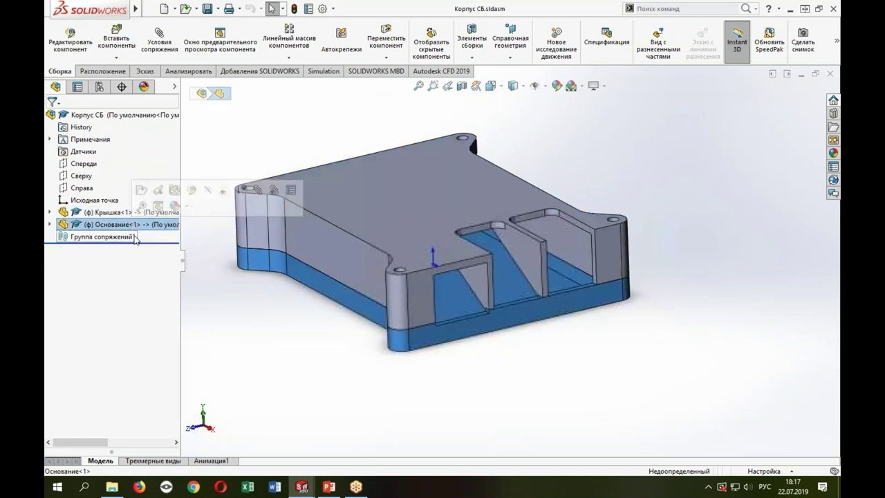
pyautogui.click(243, 326)
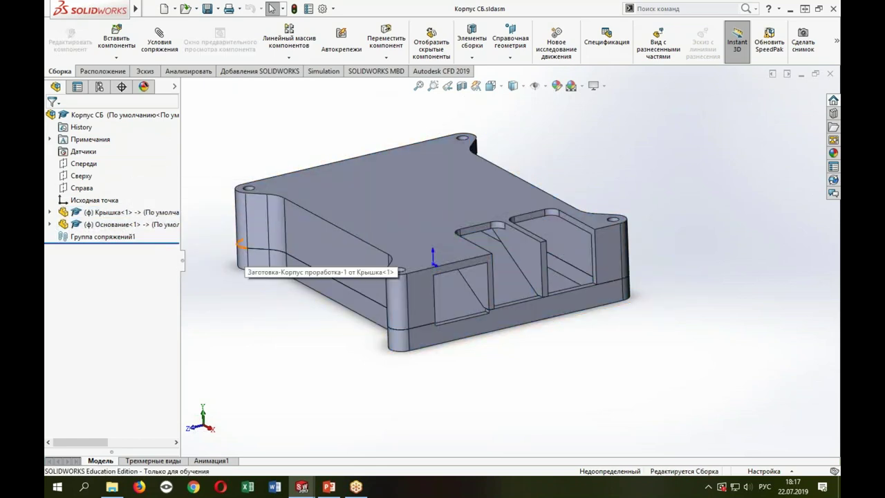
pyautogui.moveTo(245, 254); pyautogui.dragTo(295, 335, button='middle')
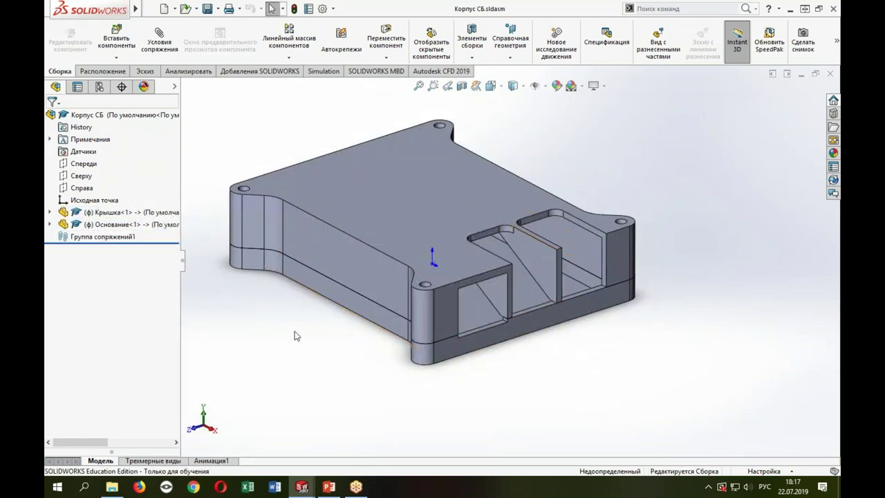
pyautogui.hotkey('ctrl', 'Tab')
pyautogui.hotkey('ctrl', 'Tab')
pyautogui.moveTo(526, 360); pyautogui.dragTo(366, 342, button='middle')
pyautogui.hotkey('ctrl', 'Tab')
pyautogui.hotkey('ctrl', 'Tab')
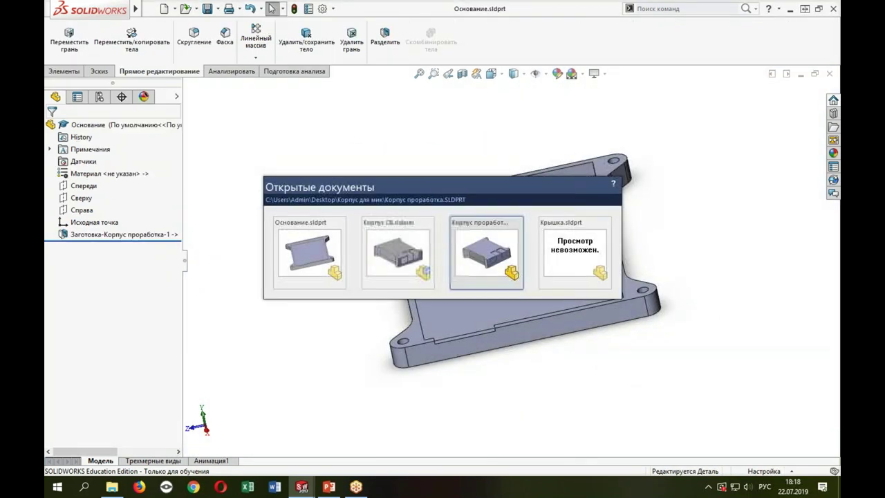
pyautogui.hotkey('ctrl', 'Tab')
pyautogui.hotkey('ctrl', 'Tab')
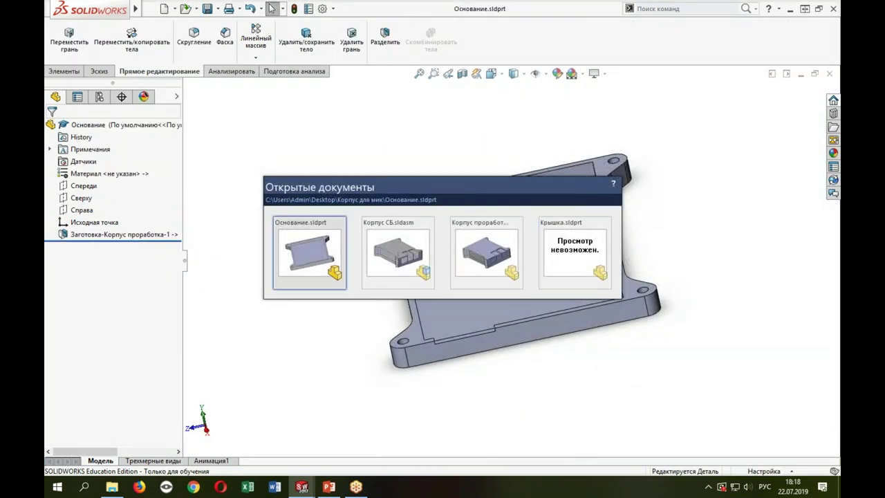
pyautogui.hotkey('ctrl', 'Tab')
pyautogui.hotkey('ctrl', 'Tab')
pyautogui.hotkey('ctrl', 'Tab')
pyautogui.moveTo(484, 263)
pyautogui.mouseDown(button='middle')
pyautogui.moveTo(507, 250)
pyautogui.moveTo(573, 154)
pyautogui.mouseUp(button='middle')
pyautogui.hotkey('ctrl', '8')
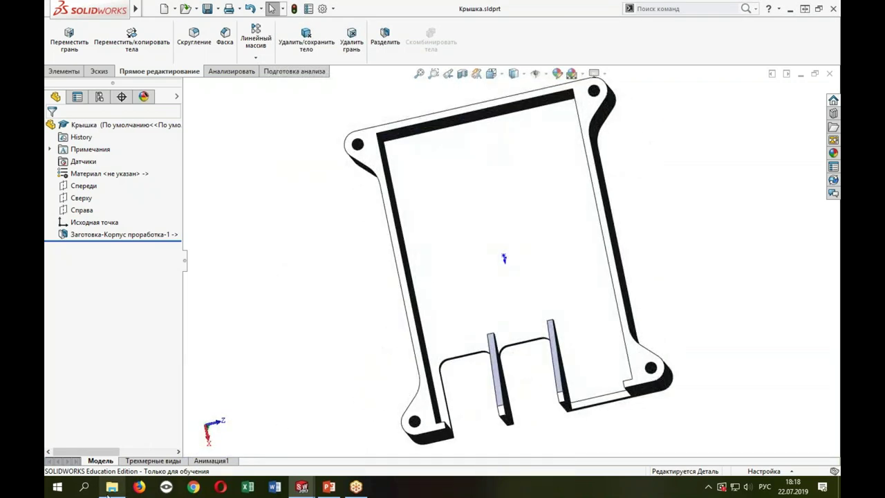
# Step: Check Крышка.sldprt, Основание.sldprt and Корпус СБ.sldasm in Explorer, then return to the lid
pyautogui.click(110, 486)
pyautogui.click(248, 171)
pyautogui.click(266, 184)
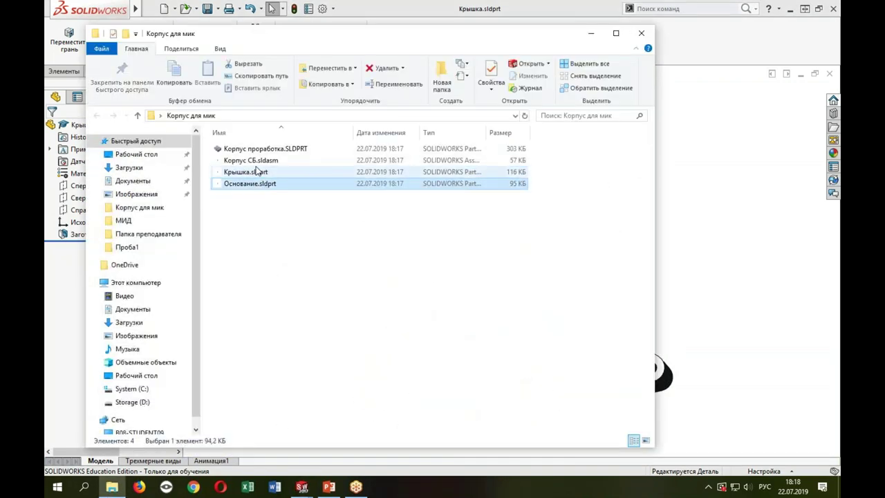
pyautogui.click(256, 161)
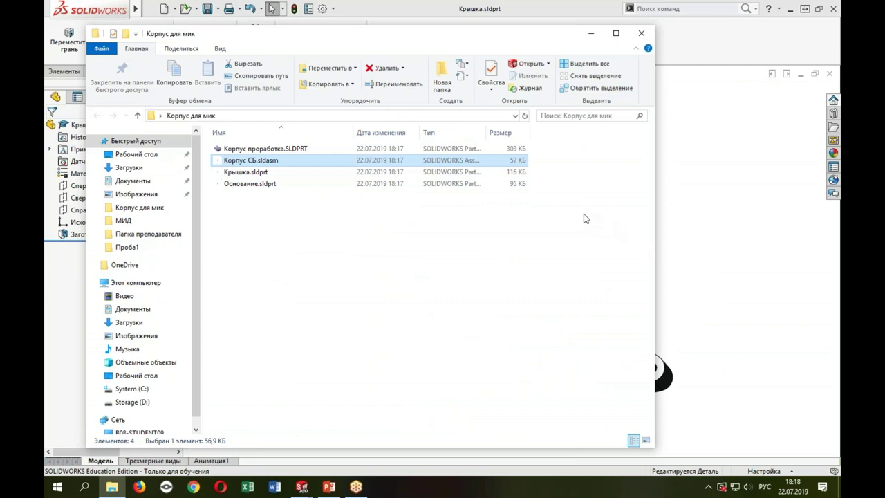
pyautogui.click(747, 236)
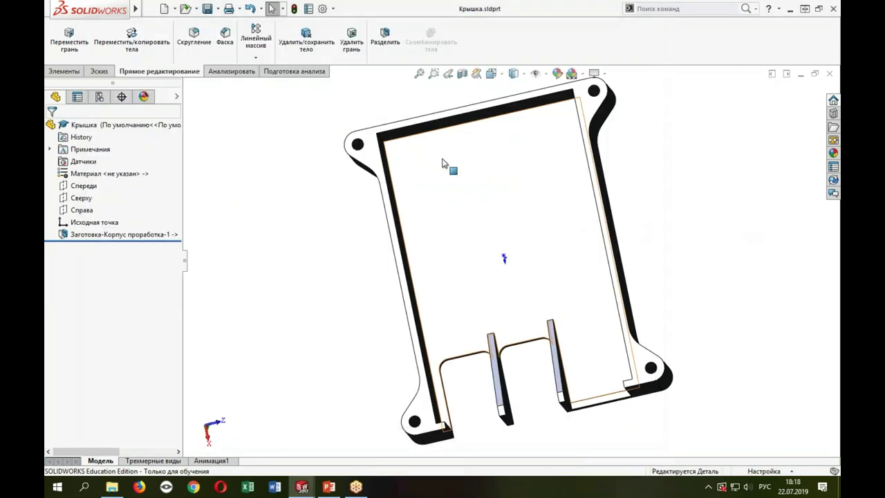
pyautogui.moveTo(443, 163)
pyautogui.mouseDown(button='middle')
pyautogui.moveTo(297, 190)
pyautogui.moveTo(394, 148)
pyautogui.moveTo(334, 178)
pyautogui.moveTo(253, 336)
pyautogui.moveTo(500, 206)
pyautogui.mouseUp(button='middle')
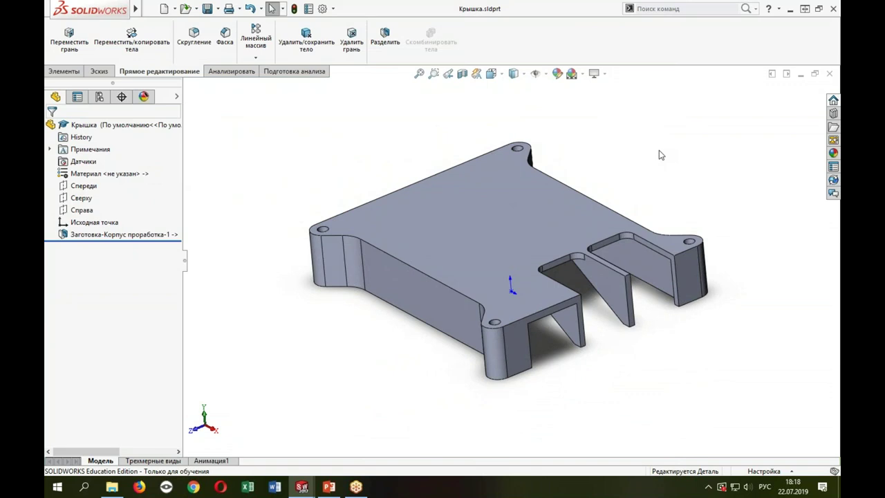
# Step: Reset the lid to isometric view and choose Save As with STL (*.stl) type
pyautogui.moveTo(615, 236); pyautogui.dragTo(692, 214, button='middle')
pyautogui.hotkey('ctrl', 'shift', 'z')
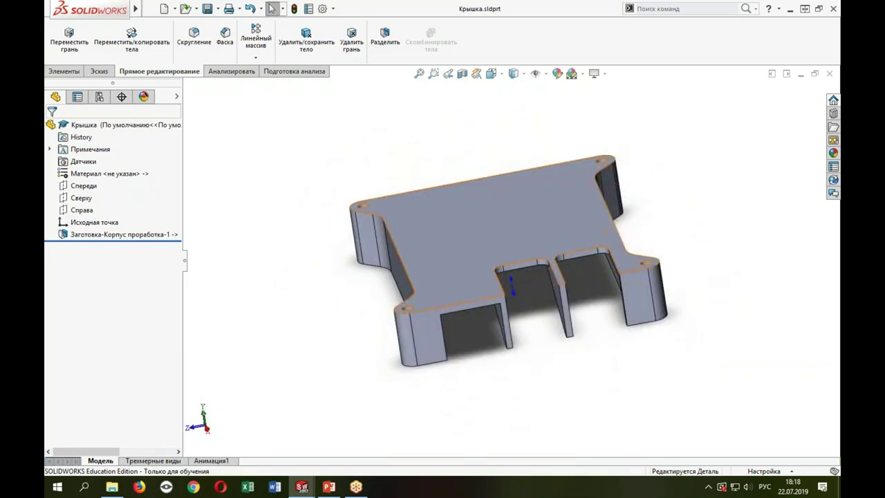
pyautogui.click(152, 8)
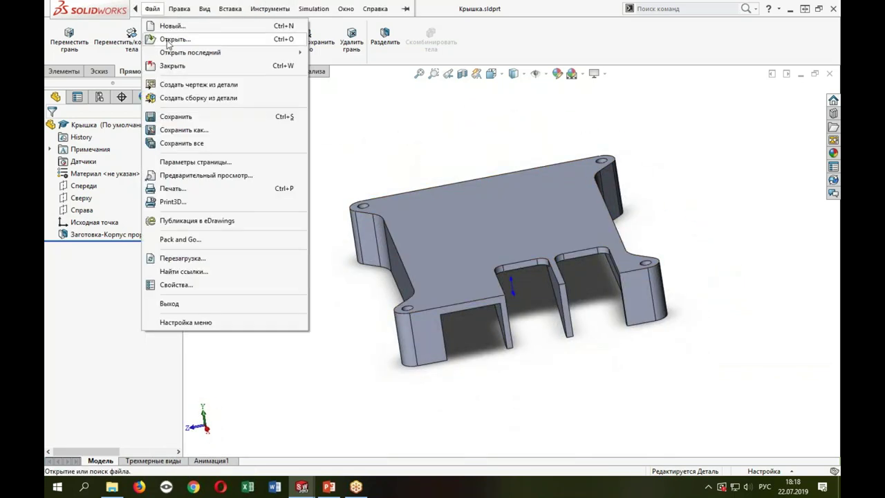
pyautogui.click(186, 130)
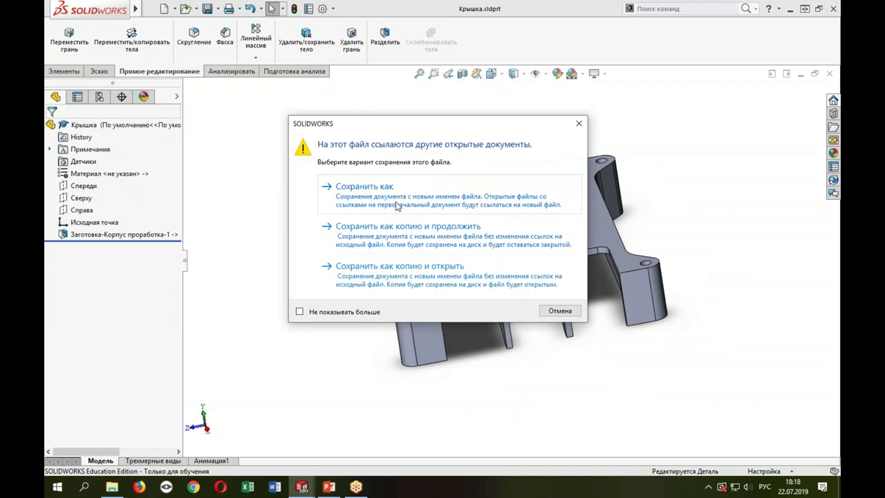
pyautogui.click(395, 202)
pyautogui.click(356, 273)
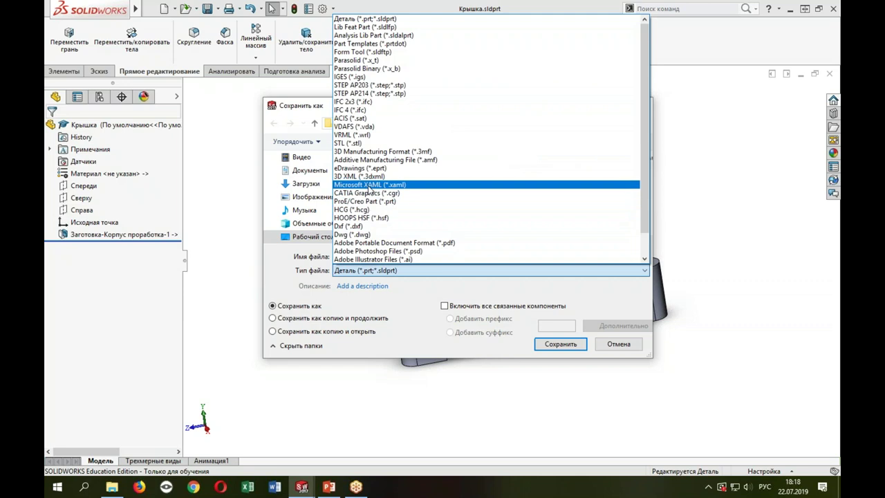
pyautogui.click(377, 145)
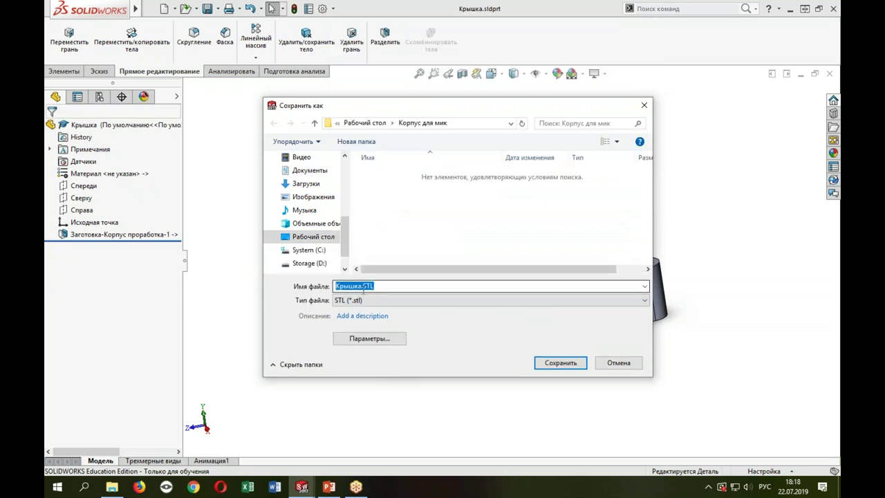
# Step: Set STL options to binary, fine, millimetres and save the lid as Крышка.STL
pyautogui.click(353, 338)
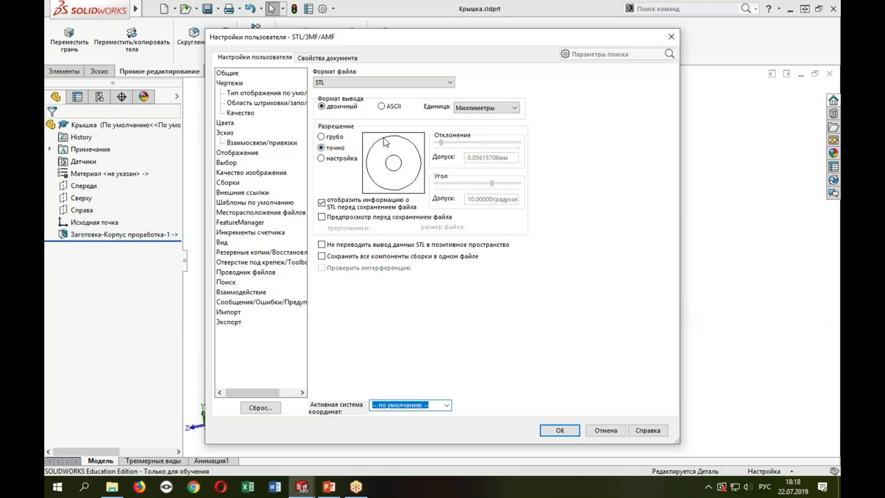
pyautogui.click(567, 431)
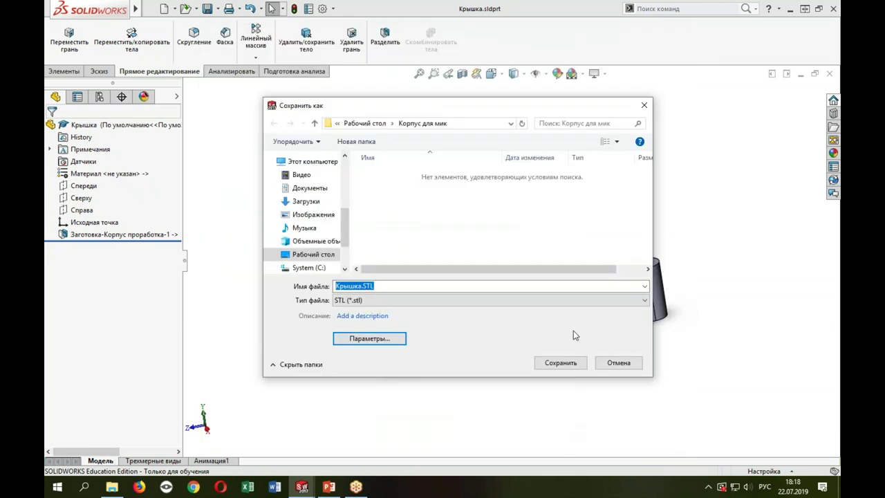
pyautogui.click(569, 367)
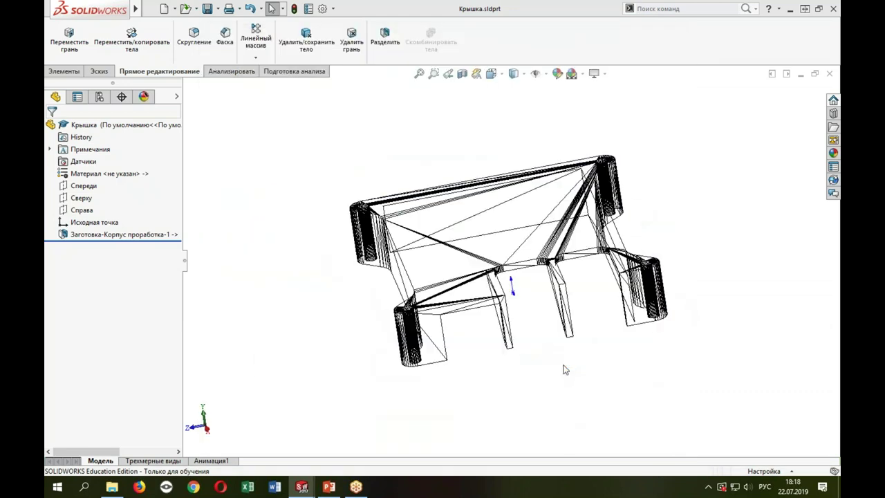
pyautogui.click(464, 263)
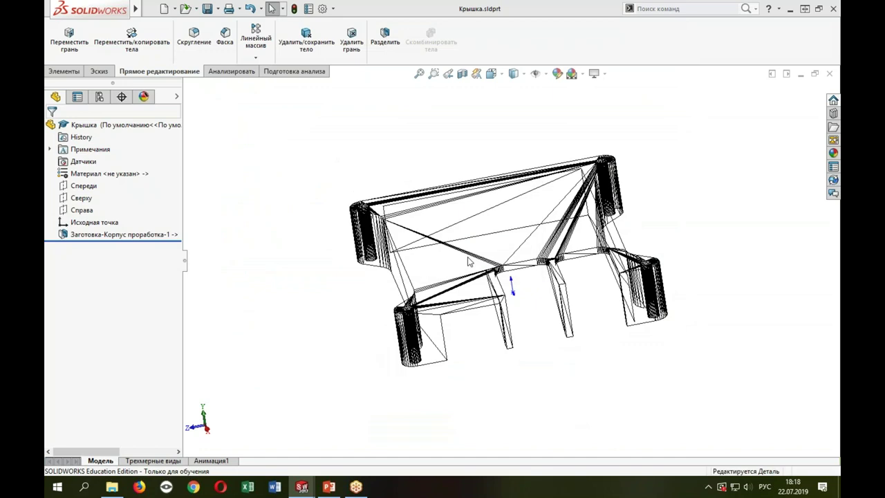
pyautogui.click(112, 487)
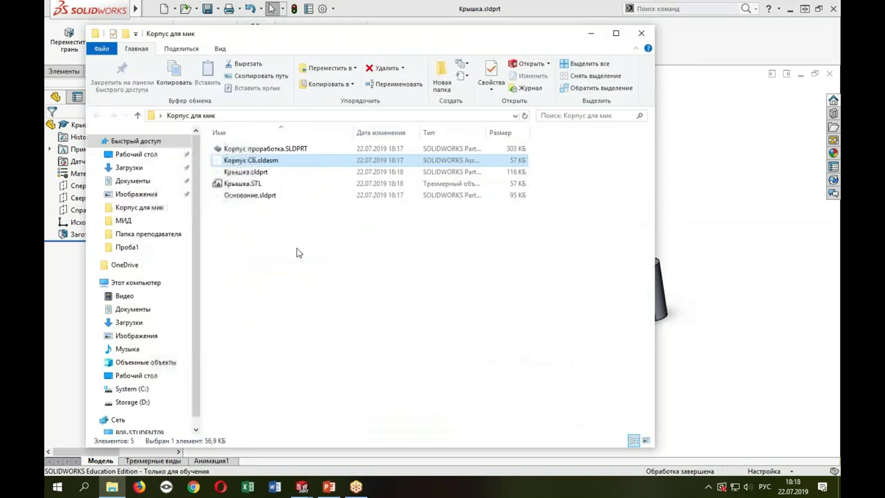
# Step: Check the 57 KB Крышка.STL in Explorer, then bring SOLIDWORKS back
pyautogui.click(242, 183)
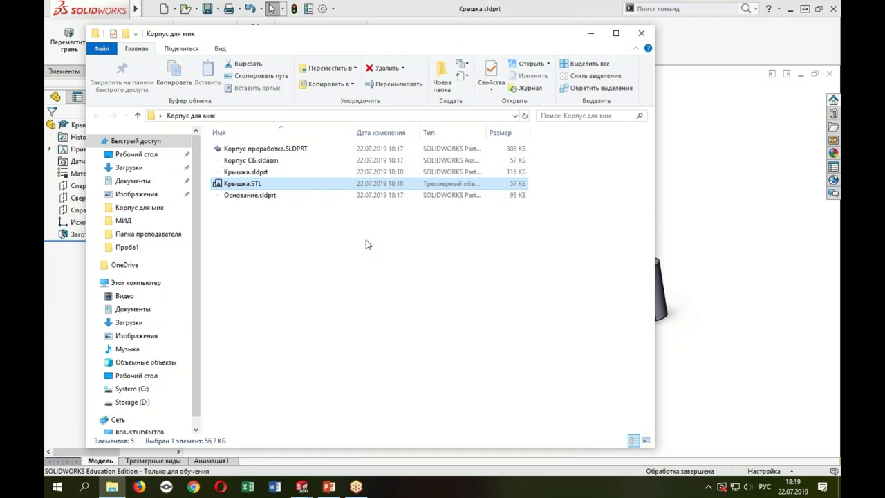
pyautogui.click(441, 11)
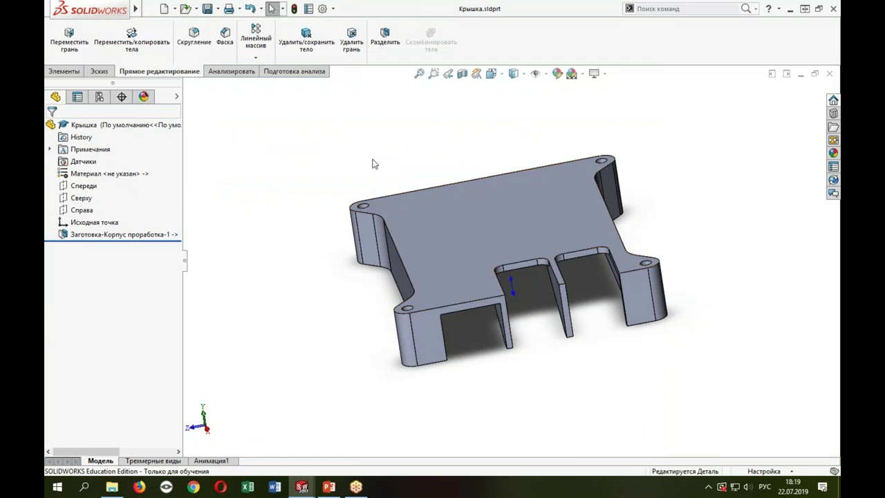
# Step: Show the File menu's Print3D entry, then close the menu
pyautogui.click(151, 9)
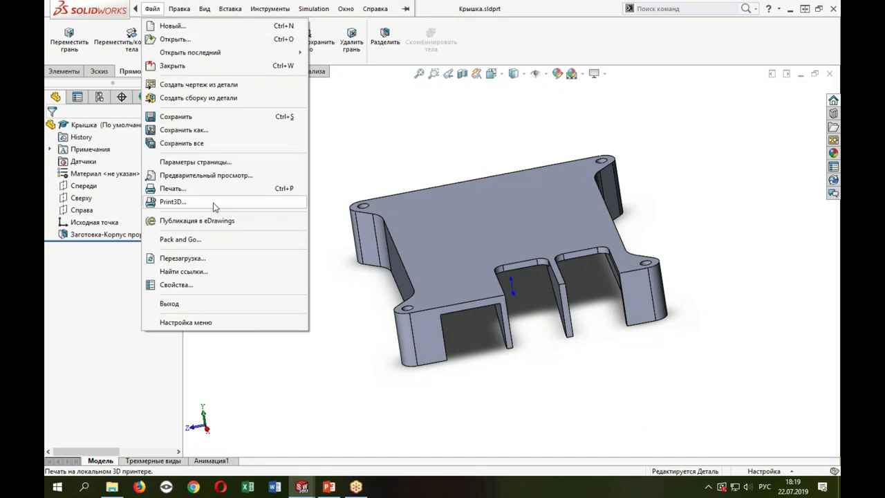
pyautogui.click(457, 146)
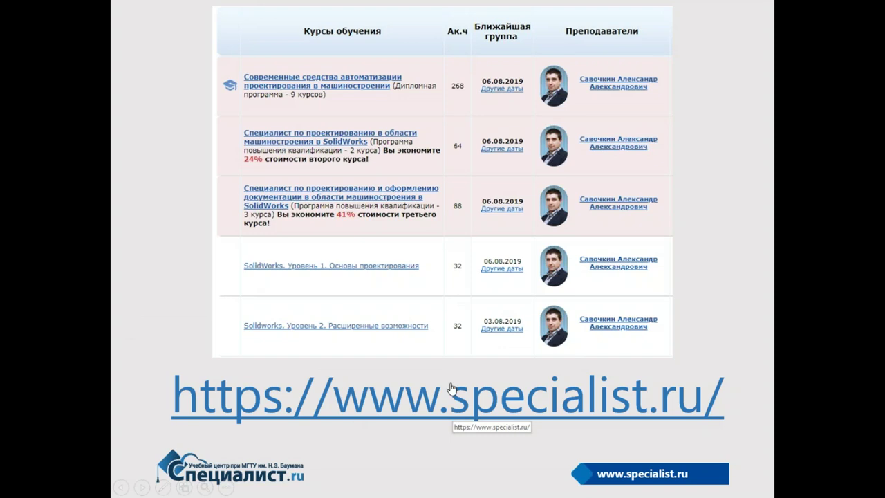
# Step: Advance the slideshow through the "Вопросы?" slide to the closing "Спасибо за внимание!" slide
pyautogui.press('Right')
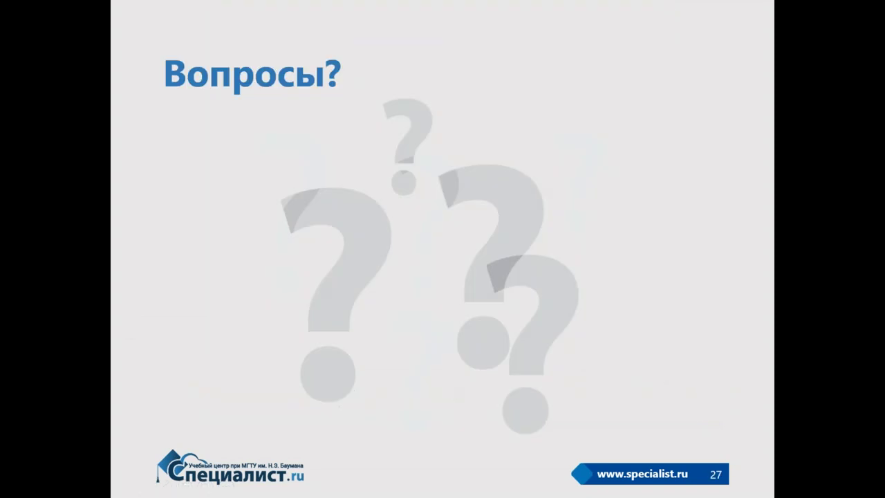
pyautogui.press('Right')
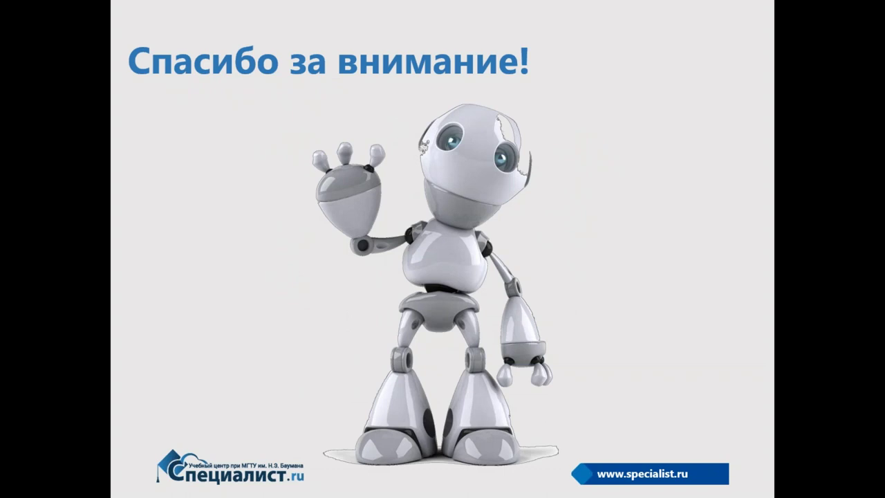